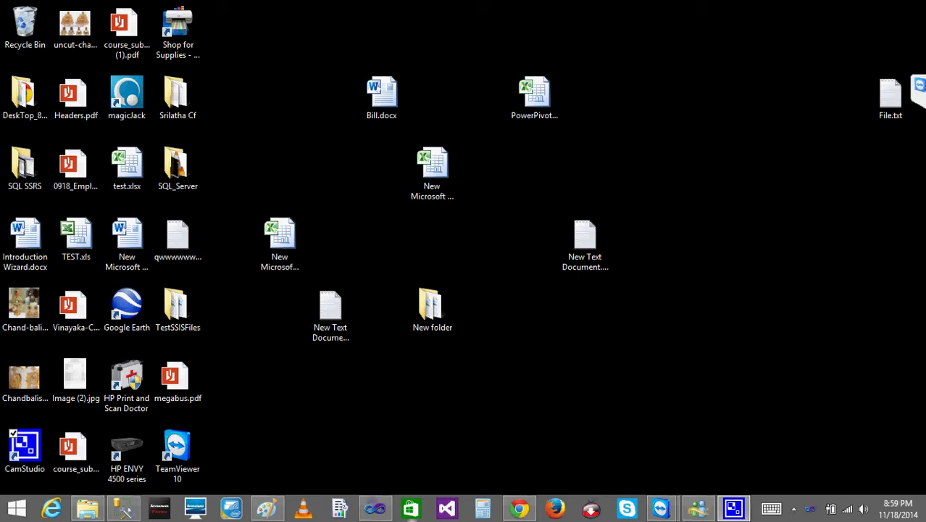
Step: In Visual Studio, find the Bulk Insert Task among the Common tasks of the SSIS toolbox, and minimize the program
{"action": "left_click", "coordinate": [374, 510]}
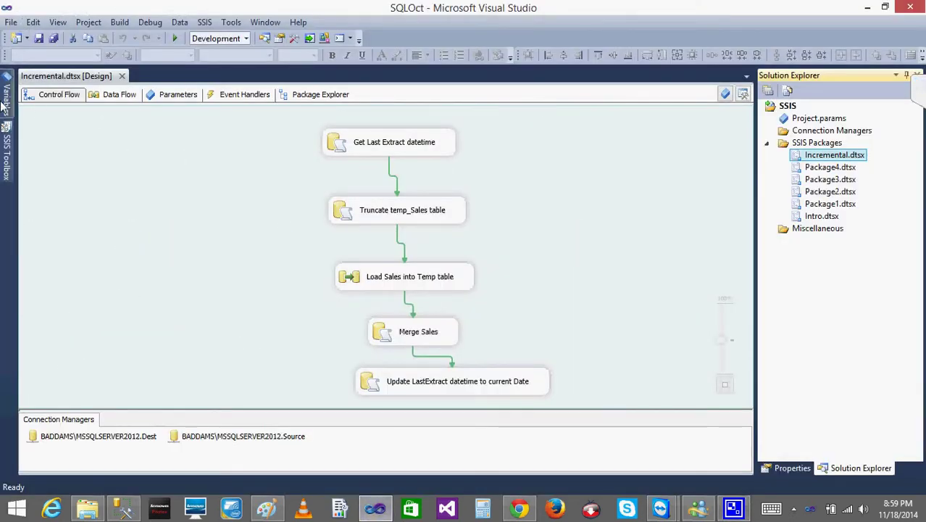
{"action": "left_click", "coordinate": [6, 145]}
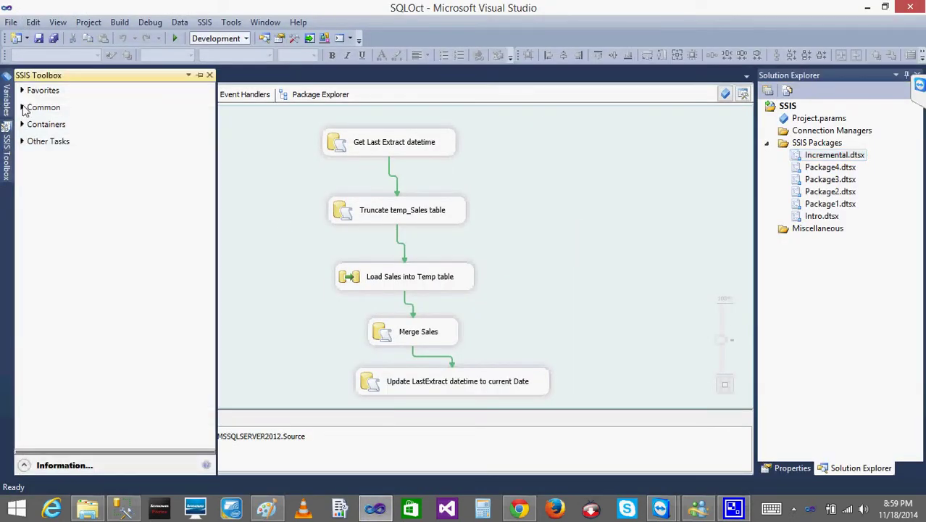
{"action": "left_click", "coordinate": [22, 124]}
{"action": "left_click", "coordinate": [23, 107]}
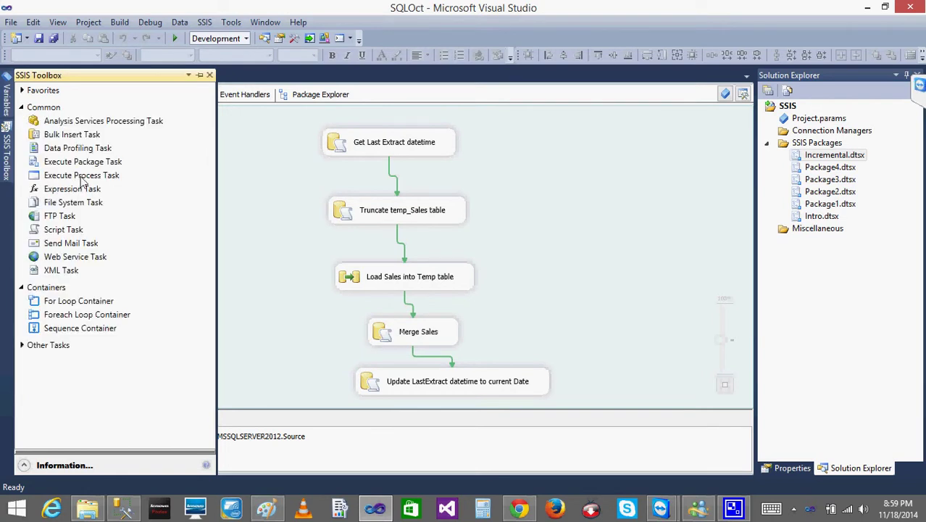
{"action": "left_click", "coordinate": [81, 136]}
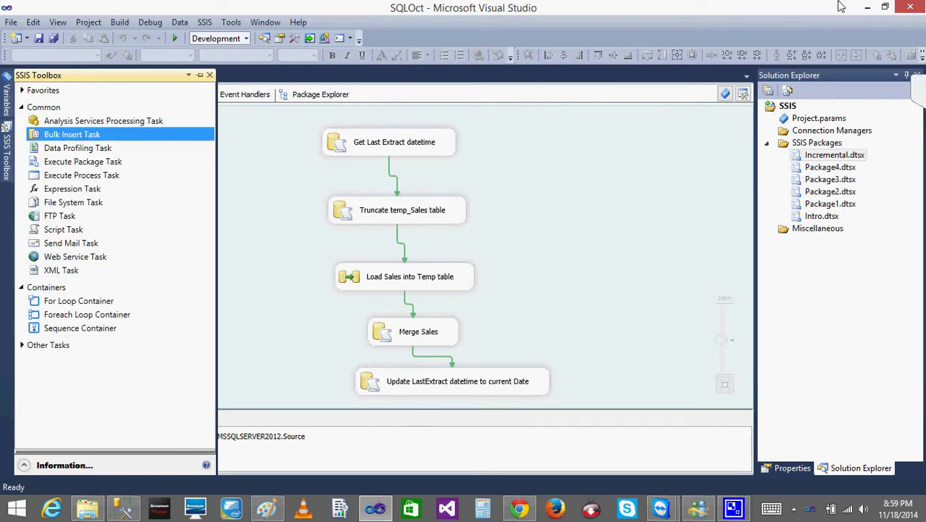
{"action": "left_click", "coordinate": [867, 7]}
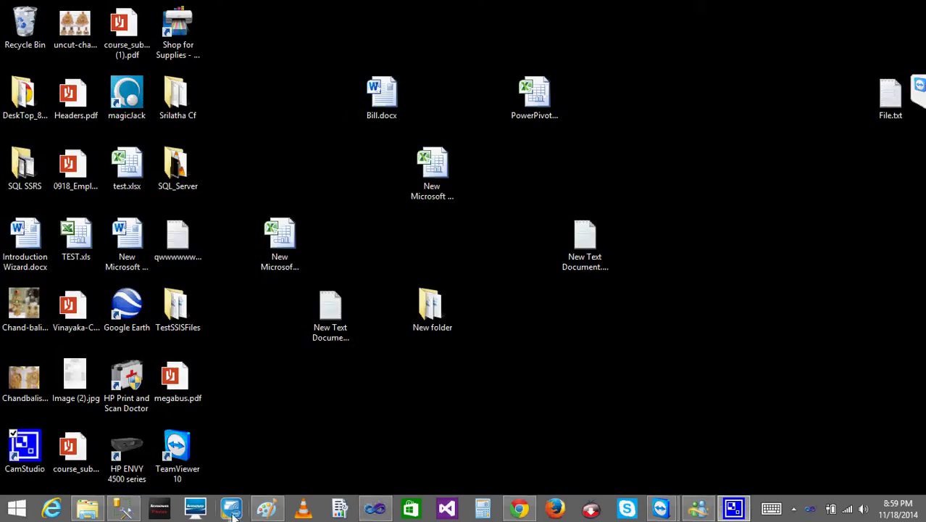
Step: In Paint, brush a source box at the upper-left of the canvas labelled "1000 million", with an arrow leading down from it
{"action": "left_click", "coordinate": [267, 509]}
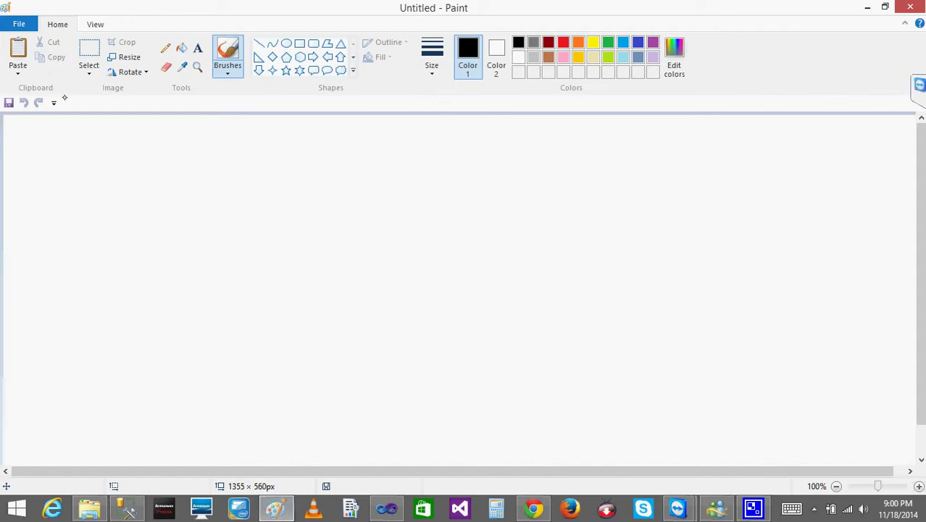
{"action": "left_click_drag", "start_coordinate": [71, 138], "coordinate": [64, 245]}
{"action": "mouse_move", "coordinate": [70, 138]}
{"action": "left_mouse_down"}
{"action": "mouse_move", "coordinate": [142, 131]}
{"action": "mouse_move", "coordinate": [33, 230]}
{"action": "left_mouse_up"}
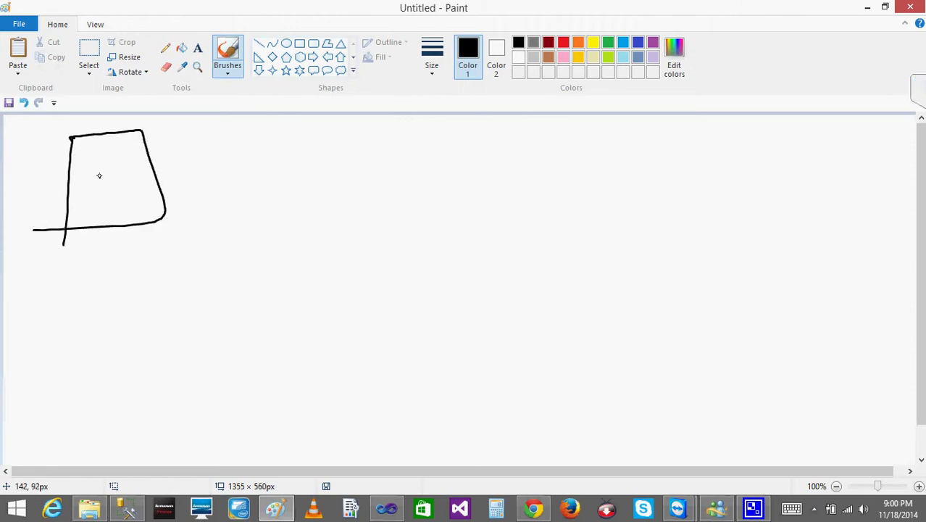
{"action": "mouse_move", "coordinate": [82, 167]}
{"action": "left_mouse_down"}
{"action": "mouse_move", "coordinate": [83, 183]}
{"action": "mouse_move", "coordinate": [115, 167]}
{"action": "mouse_move", "coordinate": [131, 173]}
{"action": "mouse_move", "coordinate": [129, 161]}
{"action": "mouse_move", "coordinate": [79, 209]}
{"action": "mouse_move", "coordinate": [110, 194]}
{"action": "mouse_move", "coordinate": [166, 208]}
{"action": "left_mouse_up"}
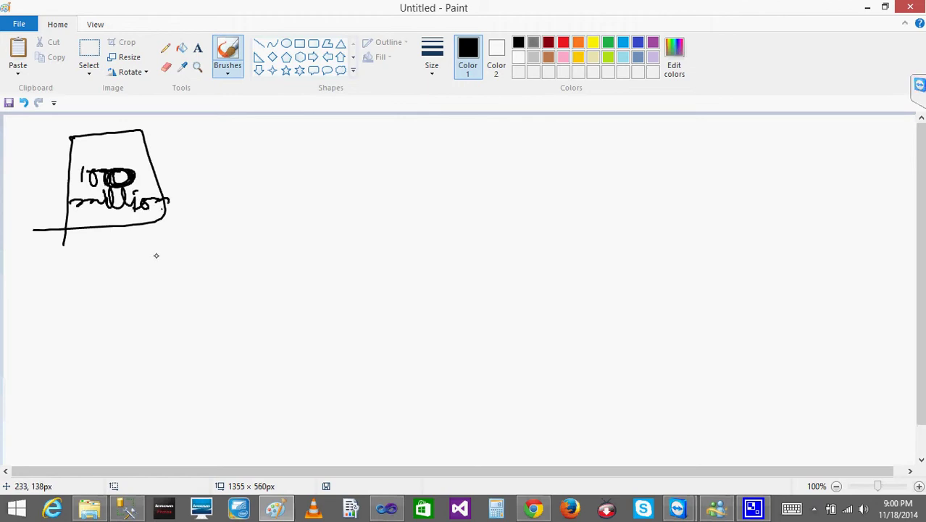
{"action": "mouse_move", "coordinate": [109, 227]}
{"action": "left_mouse_down"}
{"action": "mouse_move", "coordinate": [108, 269]}
{"action": "mouse_move", "coordinate": [124, 251]}
{"action": "left_mouse_up"}
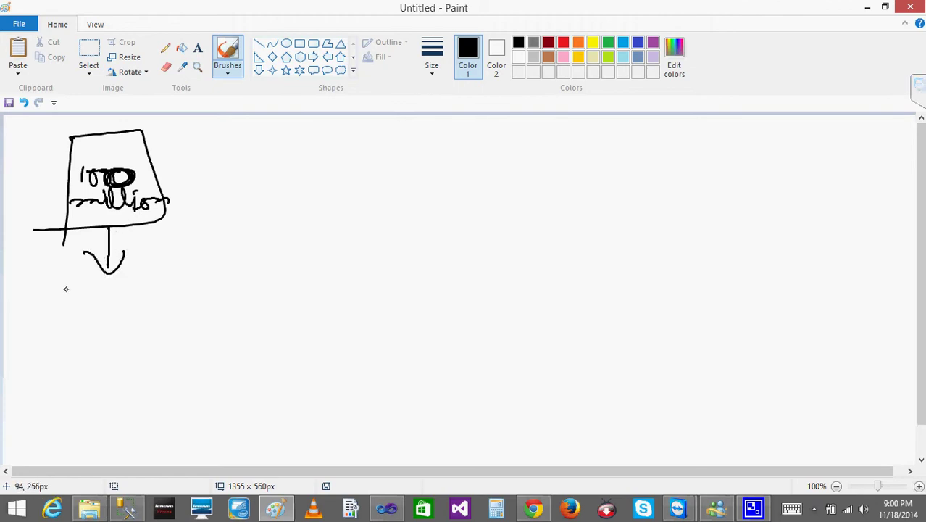
Step: Draw a box labelled "Table" below the source arrow and add circled numbers 2 and 3 joined by a small arrow
{"action": "mouse_move", "coordinate": [64, 286]}
{"action": "left_mouse_down"}
{"action": "mouse_move", "coordinate": [59, 366]}
{"action": "mouse_move", "coordinate": [164, 367]}
{"action": "mouse_move", "coordinate": [44, 371]}
{"action": "left_mouse_up"}
{"action": "mouse_move", "coordinate": [91, 338]}
{"action": "left_mouse_down"}
{"action": "mouse_move", "coordinate": [90, 328]}
{"action": "mouse_move", "coordinate": [90, 355]}
{"action": "left_mouse_up"}
{"action": "mouse_move", "coordinate": [69, 333]}
{"action": "left_mouse_down"}
{"action": "mouse_move", "coordinate": [110, 326]}
{"action": "mouse_move", "coordinate": [144, 334]}
{"action": "left_mouse_up"}
{"action": "mouse_move", "coordinate": [143, 240]}
{"action": "left_mouse_down"}
{"action": "mouse_move", "coordinate": [143, 252]}
{"action": "mouse_move", "coordinate": [129, 227]}
{"action": "left_mouse_up"}
{"action": "mouse_move", "coordinate": [129, 287]}
{"action": "left_mouse_down"}
{"action": "mouse_move", "coordinate": [140, 295]}
{"action": "mouse_move", "coordinate": [133, 305]}
{"action": "left_mouse_up"}
{"action": "mouse_move", "coordinate": [140, 279]}
{"action": "left_mouse_down"}
{"action": "mouse_move", "coordinate": [125, 304]}
{"action": "mouse_move", "coordinate": [136, 276]}
{"action": "left_mouse_up"}
{"action": "left_click_drag", "start_coordinate": [149, 253], "coordinate": [154, 276]}
{"action": "left_click_drag", "start_coordinate": [139, 254], "coordinate": [159, 253]}
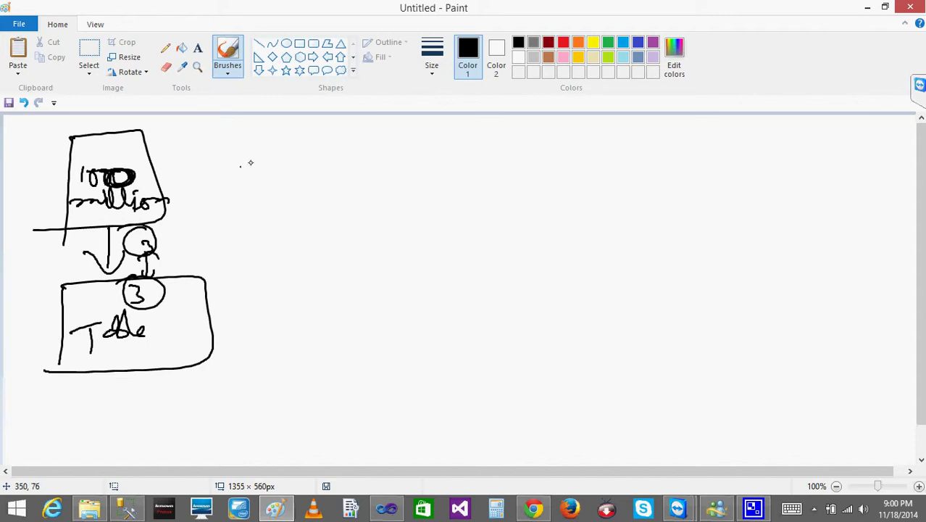
{"action": "left_click", "coordinate": [120, 390]}
Step: Handwrite "SSIS" near the canvas's upper middle and "DFT" in an ellipse beneath it
{"action": "mouse_move", "coordinate": [450, 154]}
{"action": "left_mouse_down"}
{"action": "mouse_move", "coordinate": [438, 164]}
{"action": "mouse_move", "coordinate": [456, 171]}
{"action": "mouse_move", "coordinate": [497, 152]}
{"action": "mouse_move", "coordinate": [523, 169]}
{"action": "left_mouse_up"}
{"action": "mouse_move", "coordinate": [412, 208]}
{"action": "left_mouse_down"}
{"action": "mouse_move", "coordinate": [410, 244]}
{"action": "mouse_move", "coordinate": [461, 219]}
{"action": "mouse_move", "coordinate": [478, 244]}
{"action": "left_mouse_up"}
{"action": "mouse_move", "coordinate": [466, 219]}
{"action": "left_mouse_down"}
{"action": "mouse_move", "coordinate": [533, 207]}
{"action": "mouse_move", "coordinate": [393, 203]}
{"action": "left_mouse_up"}
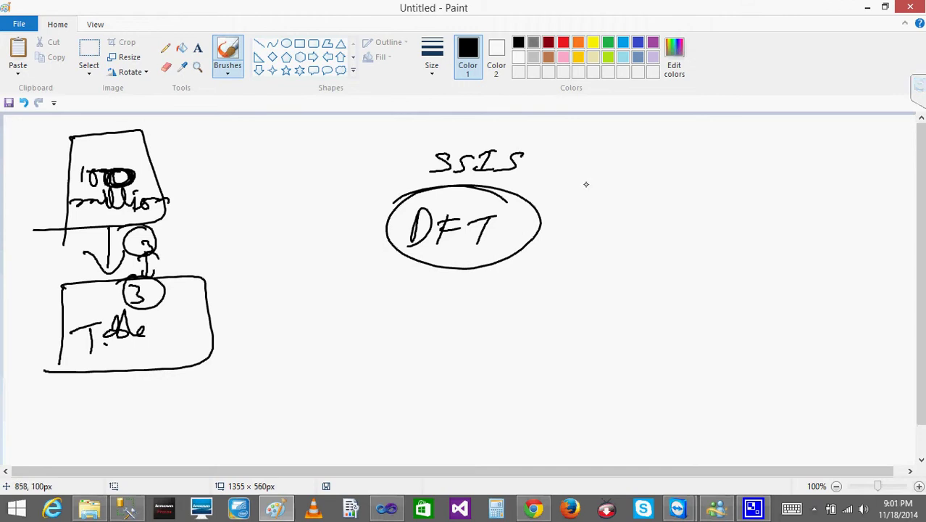
Step: Sketch the data flow beside DFT: an S box with an arrow down to a D box, and a T box beside the arrow
{"action": "mouse_move", "coordinate": [621, 184]}
{"action": "left_mouse_down"}
{"action": "mouse_move", "coordinate": [612, 211]}
{"action": "mouse_move", "coordinate": [599, 216]}
{"action": "left_mouse_up"}
{"action": "mouse_move", "coordinate": [596, 177]}
{"action": "left_mouse_down"}
{"action": "mouse_move", "coordinate": [591, 221]}
{"action": "mouse_move", "coordinate": [608, 224]}
{"action": "mouse_move", "coordinate": [598, 310]}
{"action": "mouse_move", "coordinate": [625, 305]}
{"action": "left_mouse_up"}
{"action": "left_click_drag", "start_coordinate": [576, 339], "coordinate": [570, 376]}
{"action": "left_click_drag", "start_coordinate": [574, 338], "coordinate": [608, 395]}
{"action": "left_click_drag", "start_coordinate": [554, 380], "coordinate": [608, 396]}
{"action": "left_click_drag", "start_coordinate": [553, 335], "coordinate": [584, 376]}
{"action": "mouse_move", "coordinate": [636, 258]}
{"action": "left_mouse_down"}
{"action": "mouse_move", "coordinate": [634, 286]}
{"action": "mouse_move", "coordinate": [660, 252]}
{"action": "left_mouse_up"}
{"action": "left_click_drag", "start_coordinate": [627, 250], "coordinate": [622, 288]}
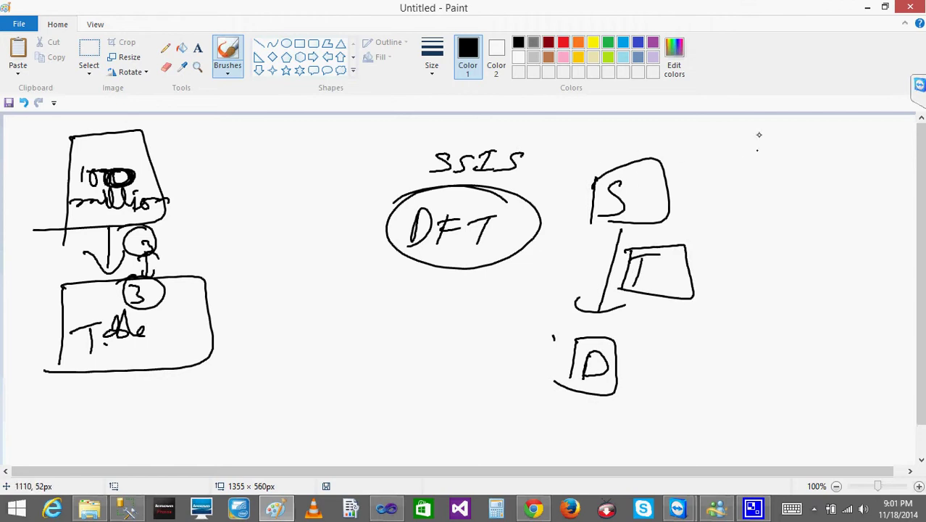
Step: Draw an arrow into the S box, retrace the S-to-D link, and enclose the circled transformation and T box in an ellipse
{"action": "mouse_move", "coordinate": [741, 133]}
{"action": "left_mouse_down"}
{"action": "mouse_move", "coordinate": [662, 207]}
{"action": "mouse_move", "coordinate": [683, 208]}
{"action": "left_mouse_up"}
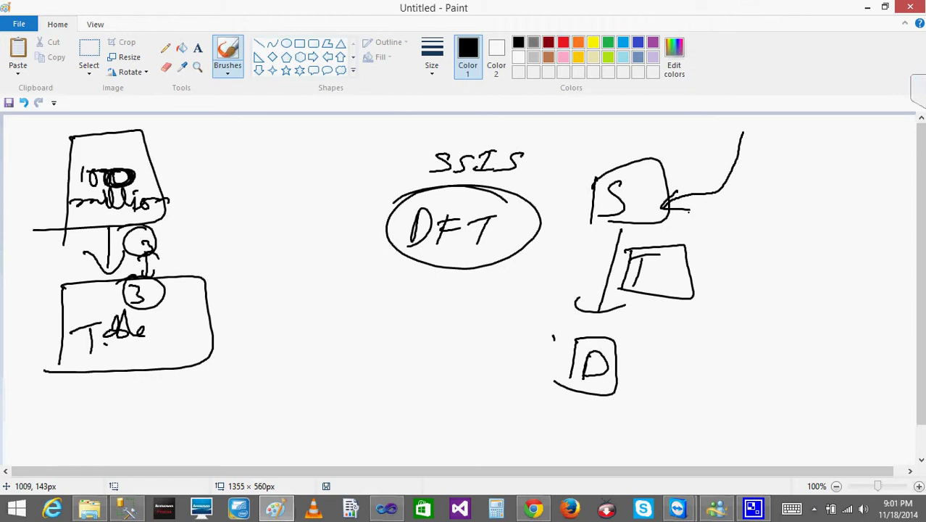
{"action": "left_click", "coordinate": [469, 201]}
{"action": "mouse_move", "coordinate": [620, 230]}
{"action": "left_mouse_down"}
{"action": "mouse_move", "coordinate": [608, 263]}
{"action": "mouse_move", "coordinate": [580, 251]}
{"action": "mouse_move", "coordinate": [619, 285]}
{"action": "mouse_move", "coordinate": [627, 252]}
{"action": "mouse_move", "coordinate": [568, 280]}
{"action": "mouse_move", "coordinate": [627, 255]}
{"action": "mouse_move", "coordinate": [584, 274]}
{"action": "mouse_move", "coordinate": [602, 262]}
{"action": "mouse_move", "coordinate": [596, 279]}
{"action": "left_mouse_up"}
{"action": "mouse_move", "coordinate": [588, 252]}
{"action": "left_mouse_down"}
{"action": "mouse_move", "coordinate": [571, 274]}
{"action": "mouse_move", "coordinate": [607, 250]}
{"action": "mouse_move", "coordinate": [631, 298]}
{"action": "left_mouse_up"}
{"action": "mouse_move", "coordinate": [630, 298]}
{"action": "left_mouse_down"}
{"action": "mouse_move", "coordinate": [646, 252]}
{"action": "mouse_move", "coordinate": [601, 294]}
{"action": "mouse_move", "coordinate": [595, 342]}
{"action": "mouse_move", "coordinate": [617, 316]}
{"action": "left_mouse_up"}
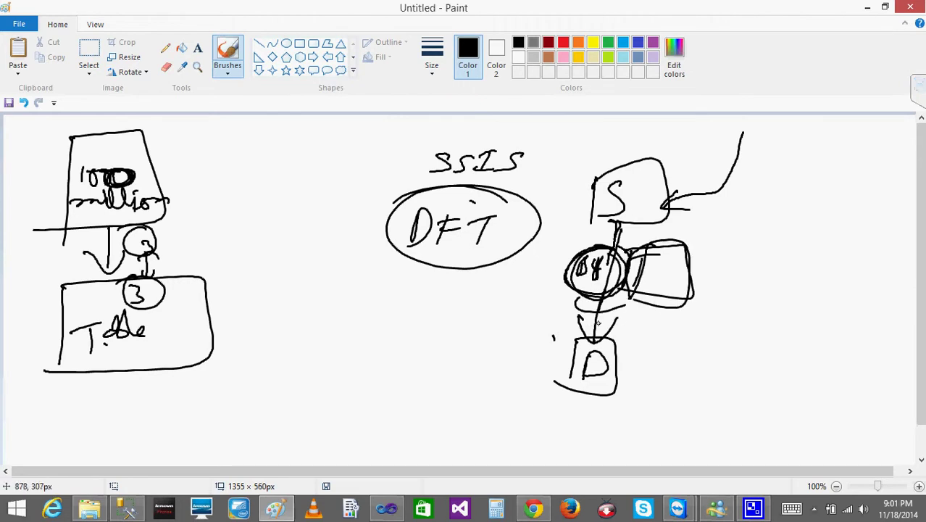
{"action": "mouse_move", "coordinate": [623, 226]}
{"action": "left_mouse_down"}
{"action": "mouse_move", "coordinate": [674, 325]}
{"action": "mouse_move", "coordinate": [566, 237]}
{"action": "left_mouse_up"}
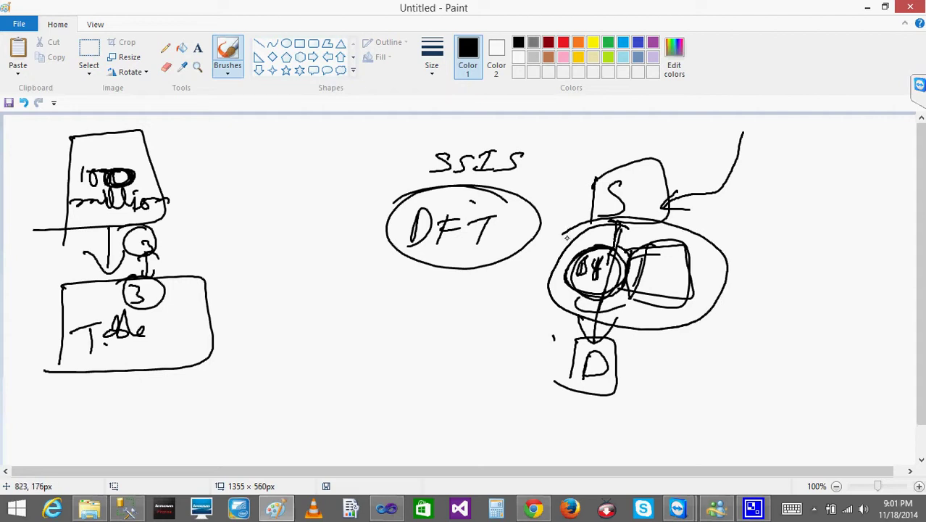
{"action": "left_click_drag", "start_coordinate": [525, 278], "coordinate": [525, 307]}
{"action": "mouse_move", "coordinate": [510, 281]}
{"action": "left_mouse_down"}
{"action": "mouse_move", "coordinate": [543, 283]}
{"action": "mouse_move", "coordinate": [545, 297]}
{"action": "mouse_move", "coordinate": [551, 291]}
{"action": "mouse_move", "coordinate": [526, 307]}
{"action": "mouse_move", "coordinate": [521, 266]}
{"action": "left_mouse_up"}
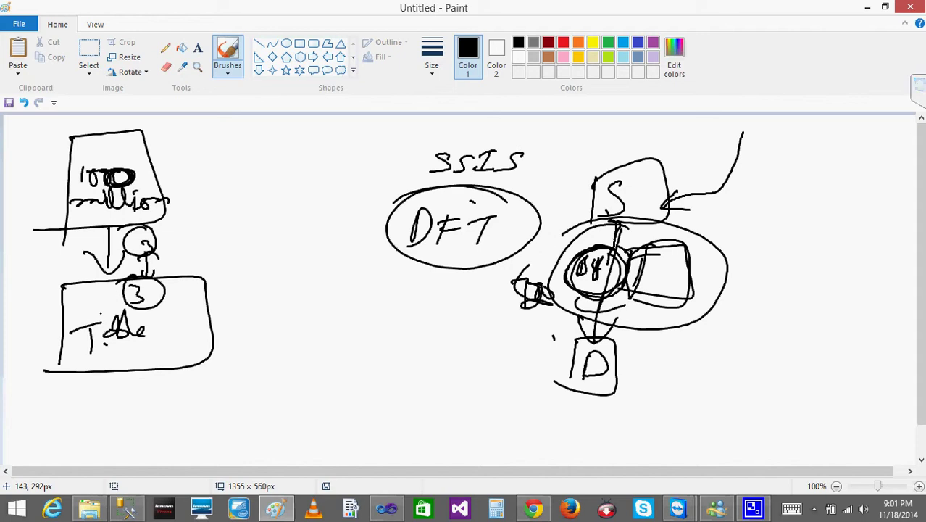
Step: Draw a second ellipse around the transformation area and handwrite a "slow" note beside the arrow into the S box
{"action": "left_click", "coordinate": [341, 179]}
{"action": "left_click", "coordinate": [493, 242]}
{"action": "left_click", "coordinate": [501, 242]}
{"action": "mouse_move", "coordinate": [612, 221]}
{"action": "left_mouse_down"}
{"action": "mouse_move", "coordinate": [590, 225]}
{"action": "mouse_move", "coordinate": [740, 243]}
{"action": "mouse_move", "coordinate": [637, 223]}
{"action": "left_mouse_up"}
{"action": "mouse_move", "coordinate": [729, 195]}
{"action": "left_mouse_down"}
{"action": "mouse_move", "coordinate": [763, 195]}
{"action": "mouse_move", "coordinate": [788, 212]}
{"action": "mouse_move", "coordinate": [826, 206]}
{"action": "mouse_move", "coordinate": [849, 227]}
{"action": "mouse_move", "coordinate": [881, 227]}
{"action": "left_mouse_up"}
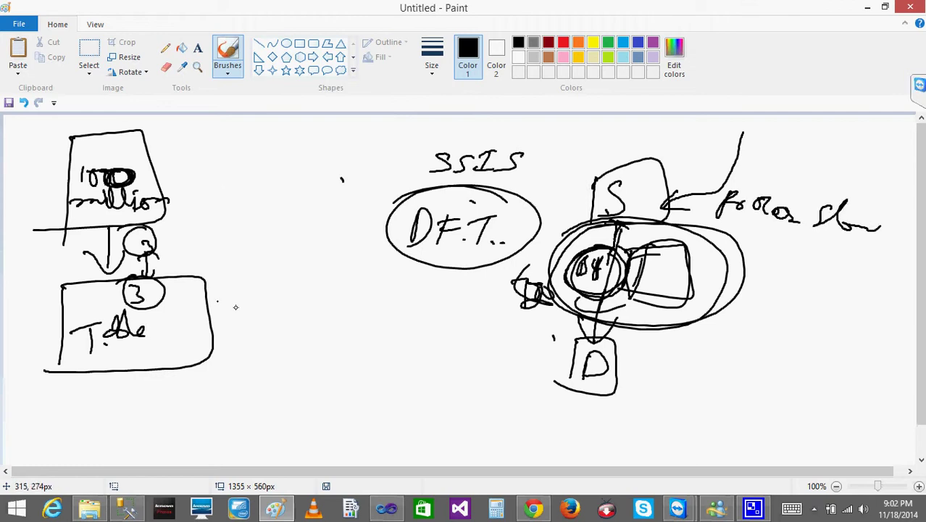
Step: Handwrite "BIT" in an ellipse beside the Table box and add a downward arrow with the word "File" next to it
{"action": "mouse_move", "coordinate": [255, 293]}
{"action": "left_mouse_down"}
{"action": "mouse_move", "coordinate": [246, 313]}
{"action": "mouse_move", "coordinate": [299, 299]}
{"action": "mouse_move", "coordinate": [262, 331]}
{"action": "mouse_move", "coordinate": [274, 345]}
{"action": "mouse_move", "coordinate": [297, 323]}
{"action": "mouse_move", "coordinate": [328, 345]}
{"action": "mouse_move", "coordinate": [347, 316]}
{"action": "left_mouse_up"}
{"action": "mouse_move", "coordinate": [333, 318]}
{"action": "left_mouse_down"}
{"action": "mouse_move", "coordinate": [325, 338]}
{"action": "mouse_move", "coordinate": [368, 326]}
{"action": "mouse_move", "coordinate": [268, 305]}
{"action": "left_mouse_up"}
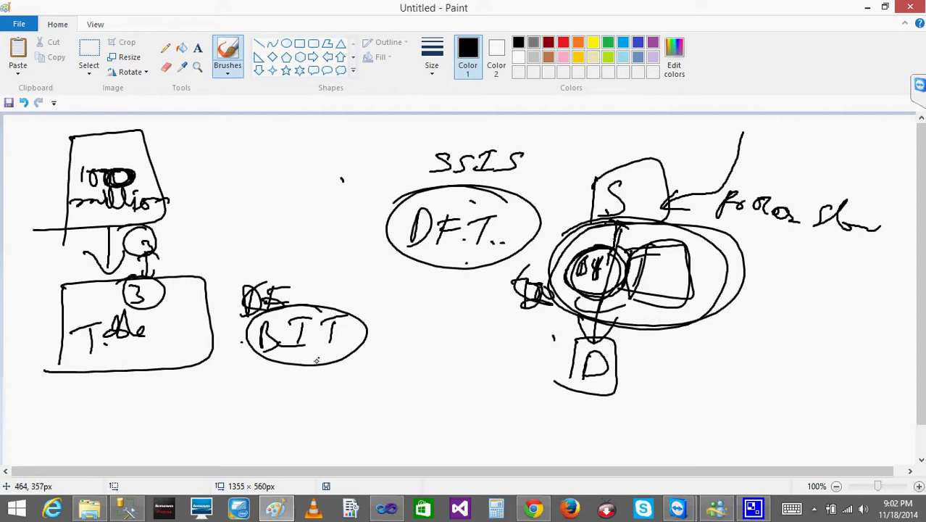
{"action": "mouse_move", "coordinate": [317, 366]}
{"action": "left_mouse_down"}
{"action": "mouse_move", "coordinate": [308, 394]}
{"action": "mouse_move", "coordinate": [350, 389]}
{"action": "left_mouse_up"}
{"action": "mouse_move", "coordinate": [351, 369]}
{"action": "left_mouse_down"}
{"action": "mouse_move", "coordinate": [364, 368]}
{"action": "mouse_move", "coordinate": [362, 375]}
{"action": "left_mouse_up"}
{"action": "mouse_move", "coordinate": [368, 371]}
{"action": "left_mouse_down"}
{"action": "mouse_move", "coordinate": [370, 383]}
{"action": "mouse_move", "coordinate": [368, 357]}
{"action": "left_mouse_up"}
{"action": "mouse_move", "coordinate": [375, 372]}
{"action": "left_mouse_down"}
{"action": "mouse_move", "coordinate": [404, 391]}
{"action": "mouse_move", "coordinate": [410, 366]}
{"action": "left_mouse_up"}
{"action": "left_click_drag", "start_coordinate": [427, 332], "coordinate": [413, 384]}
Step: Circle the "File" label, add an encircled "Table" label below it, and join the two with an arrow
{"action": "left_click_drag", "start_coordinate": [378, 403], "coordinate": [368, 451]}
{"action": "left_click_drag", "start_coordinate": [354, 431], "coordinate": [379, 427]}
{"action": "mouse_move", "coordinate": [390, 431]}
{"action": "left_mouse_down"}
{"action": "mouse_move", "coordinate": [383, 437]}
{"action": "mouse_move", "coordinate": [431, 443]}
{"action": "mouse_move", "coordinate": [409, 416]}
{"action": "mouse_move", "coordinate": [380, 411]}
{"action": "left_mouse_up"}
{"action": "mouse_move", "coordinate": [386, 346]}
{"action": "left_mouse_down"}
{"action": "mouse_move", "coordinate": [335, 379]}
{"action": "mouse_move", "coordinate": [392, 345]}
{"action": "left_mouse_up"}
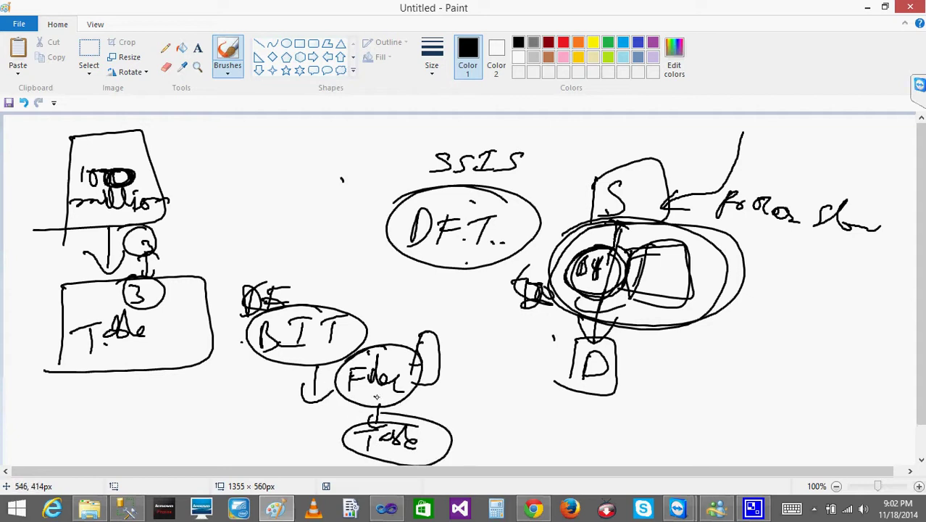
{"action": "left_click_drag", "start_coordinate": [376, 396], "coordinate": [375, 418]}
{"action": "mouse_move", "coordinate": [368, 400]}
{"action": "left_mouse_down"}
{"action": "mouse_move", "coordinate": [368, 414]}
{"action": "mouse_move", "coordinate": [385, 415]}
{"action": "left_mouse_up"}
Step: Trace over the BIT ellipse and the arrow from the source box to the Table box, and write "fast" above BIT
{"action": "mouse_move", "coordinate": [281, 305]}
{"action": "left_mouse_down"}
{"action": "mouse_move", "coordinate": [293, 359]}
{"action": "mouse_move", "coordinate": [366, 303]}
{"action": "mouse_move", "coordinate": [288, 307]}
{"action": "left_mouse_up"}
{"action": "mouse_move", "coordinate": [355, 298]}
{"action": "left_mouse_down"}
{"action": "mouse_move", "coordinate": [352, 289]}
{"action": "mouse_move", "coordinate": [357, 296]}
{"action": "left_mouse_up"}
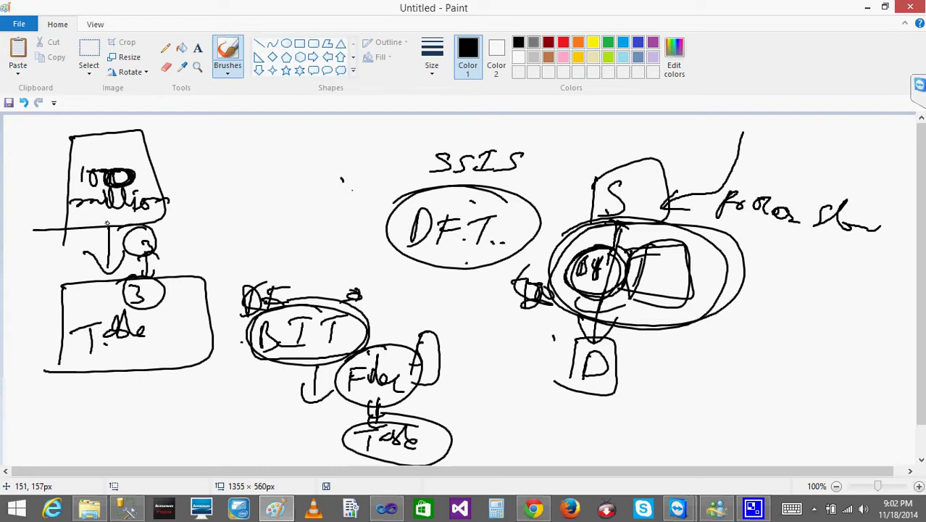
{"action": "mouse_move", "coordinate": [109, 221]}
{"action": "left_mouse_down"}
{"action": "mouse_move", "coordinate": [109, 287]}
{"action": "mouse_move", "coordinate": [128, 292]}
{"action": "left_mouse_up"}
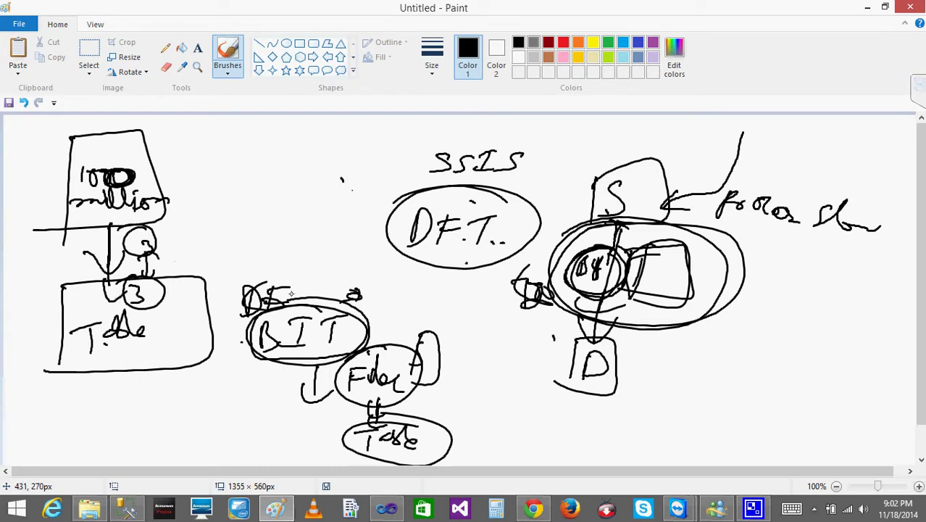
{"action": "left_click_drag", "start_coordinate": [243, 253], "coordinate": [315, 233]}
{"action": "left_click", "coordinate": [333, 232]}
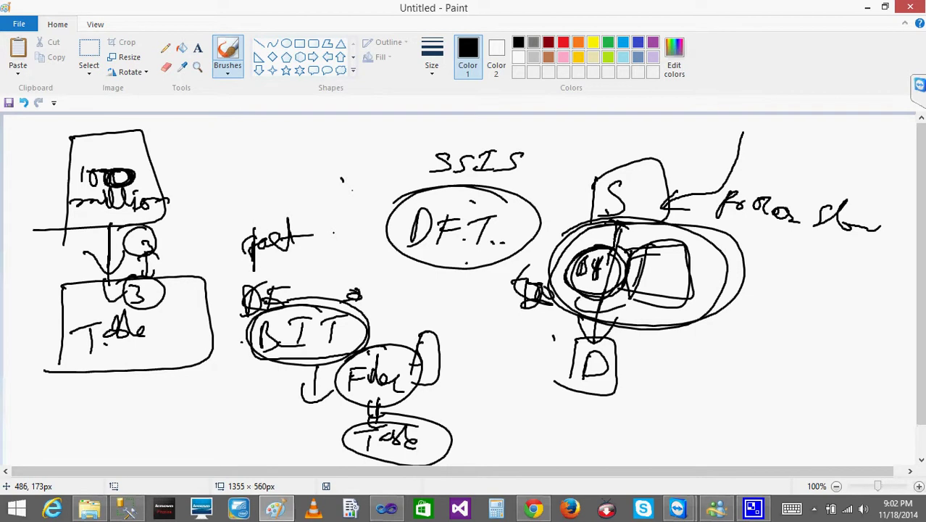
Step: Switch to Visual Studio, open the Intro.dtsx package and disable Data Flow Task 8
{"action": "left_click", "coordinate": [401, 511]}
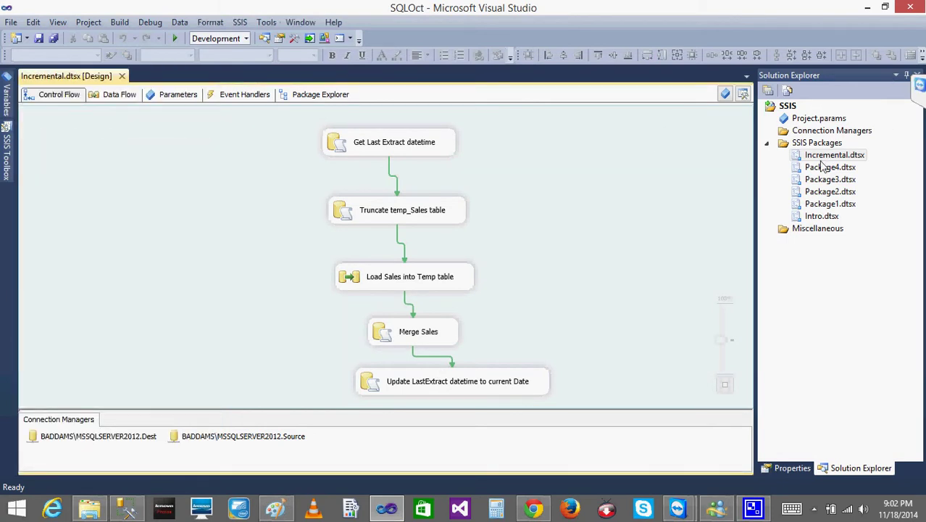
{"action": "left_click", "coordinate": [826, 216]}
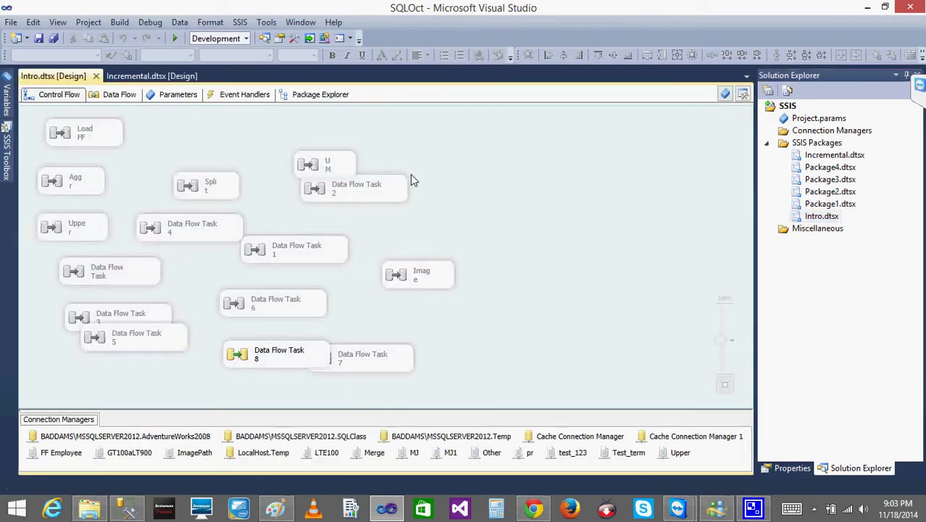
{"action": "right_click", "coordinate": [269, 361]}
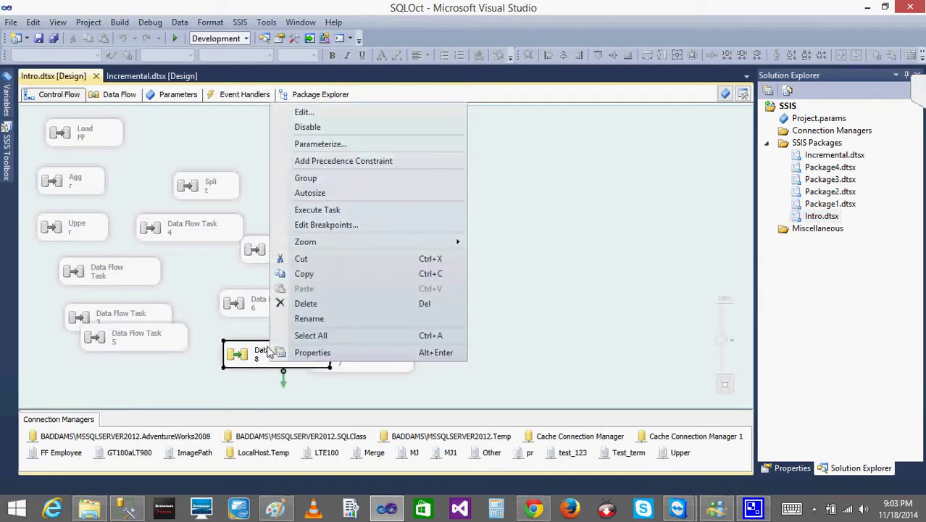
{"action": "left_click", "coordinate": [304, 129]}
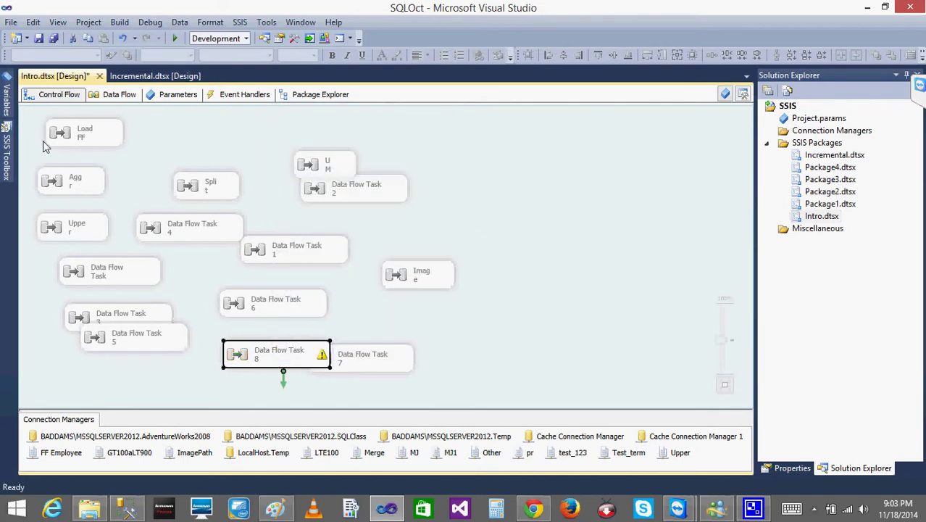
Step: Add a Bulk Insert Task to an empty area of the Intro.dtsx control flow
{"action": "left_click", "coordinate": [5, 148]}
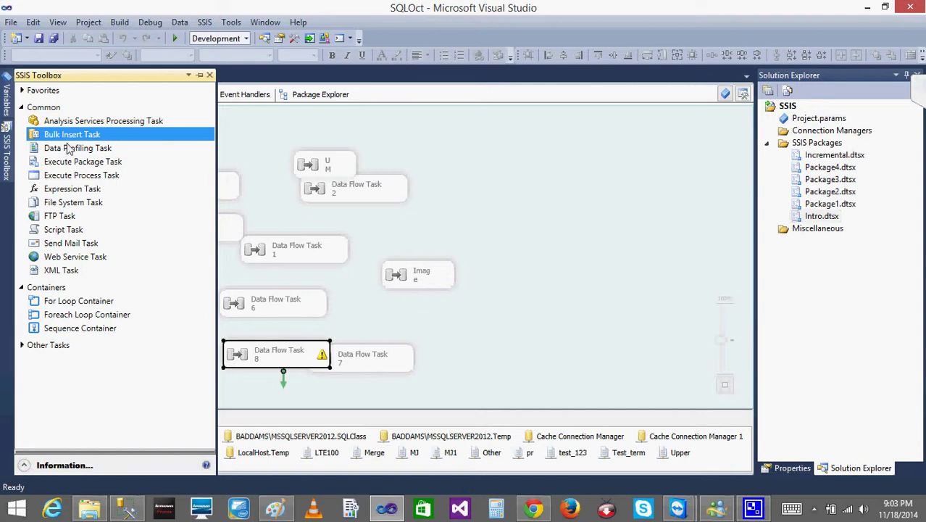
{"action": "left_click_drag", "start_coordinate": [67, 137], "coordinate": [604, 152]}
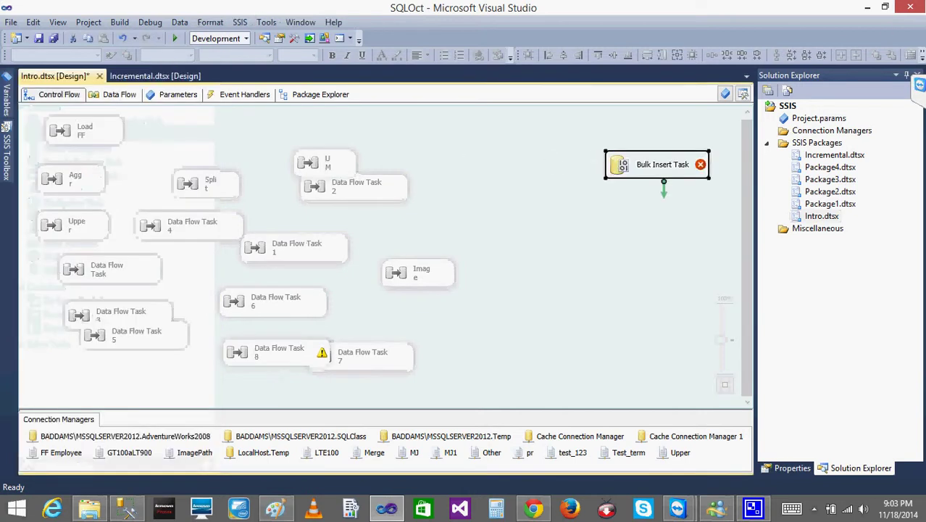
Step: Switch to File Explorer and open the TestSSISFiles folder on the Desktop
{"action": "left_click", "coordinate": [89, 509]}
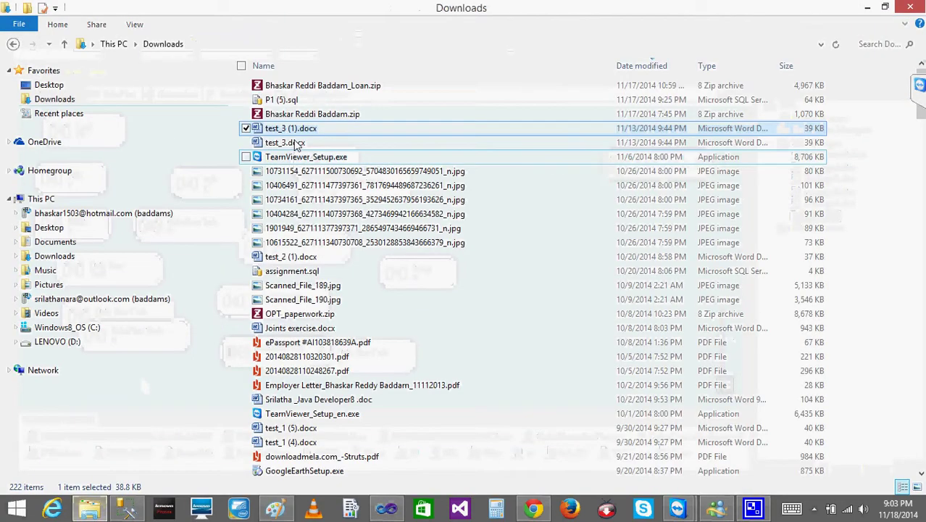
{"action": "left_click", "coordinate": [12, 44]}
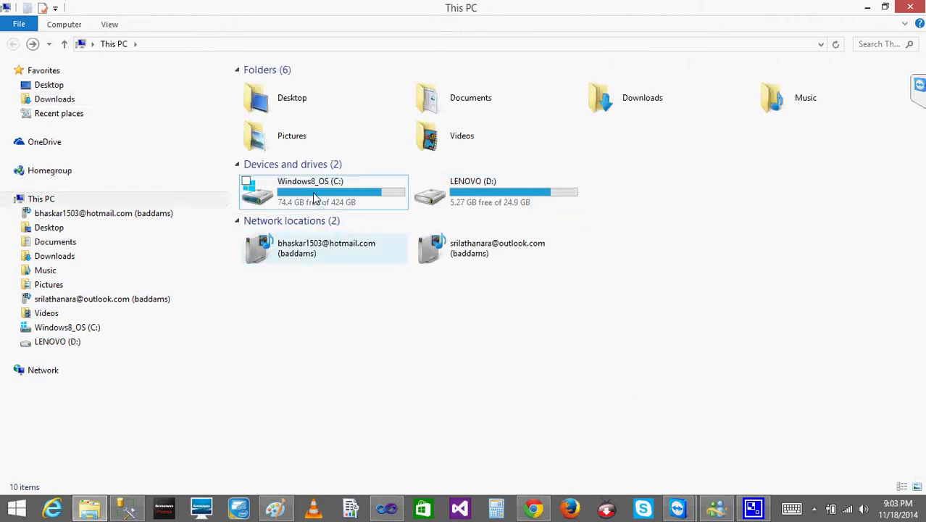
{"action": "double_click", "coordinate": [270, 104]}
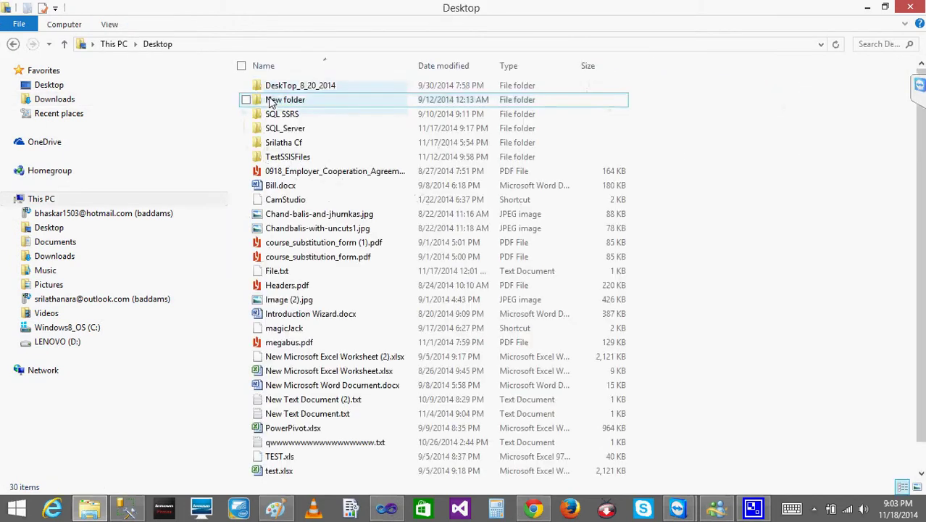
{"action": "double_click", "coordinate": [287, 157]}
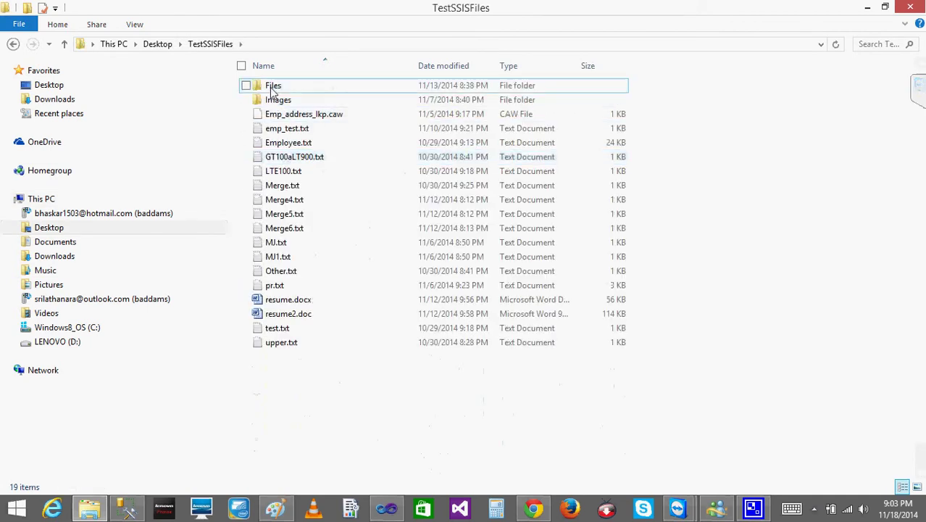
Step: Examine the contents of Merge.txt, close it, and open Employee.txt to check its data layout
{"action": "double_click", "coordinate": [288, 189]}
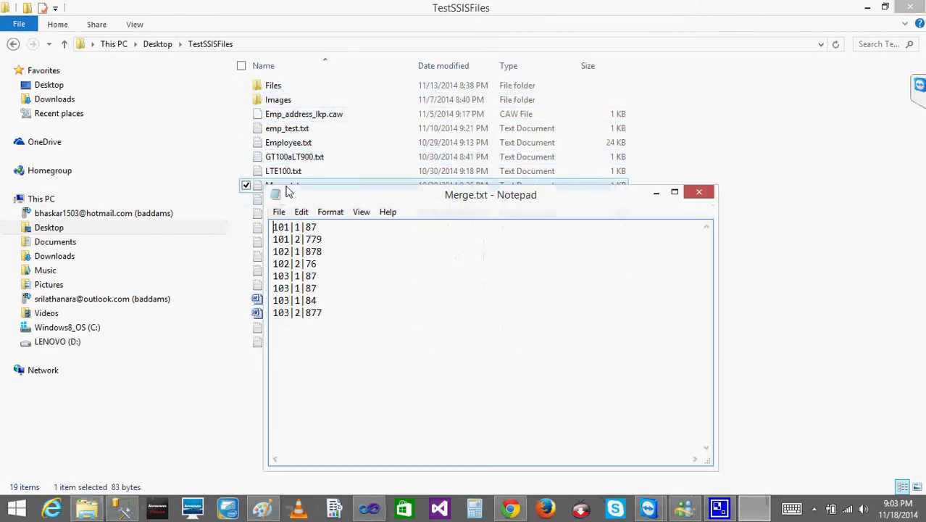
{"action": "left_click", "coordinate": [698, 192]}
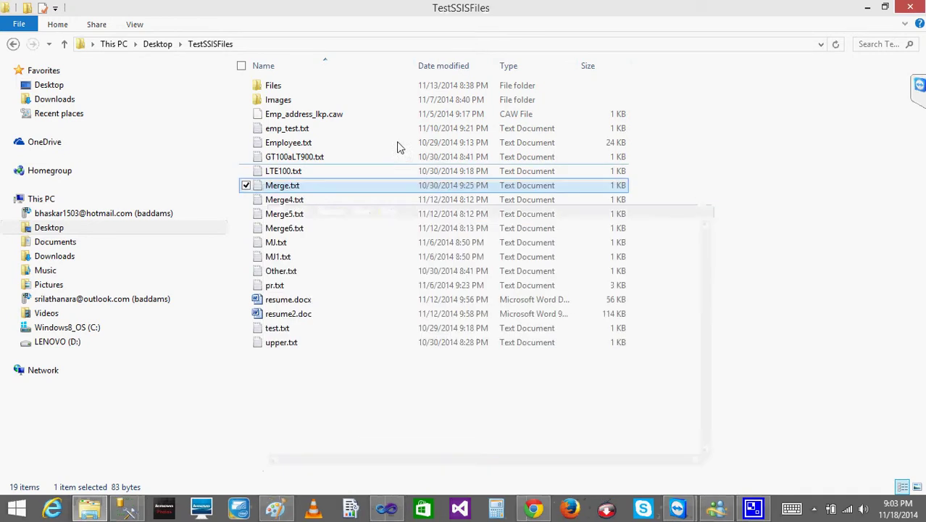
{"action": "double_click", "coordinate": [304, 145]}
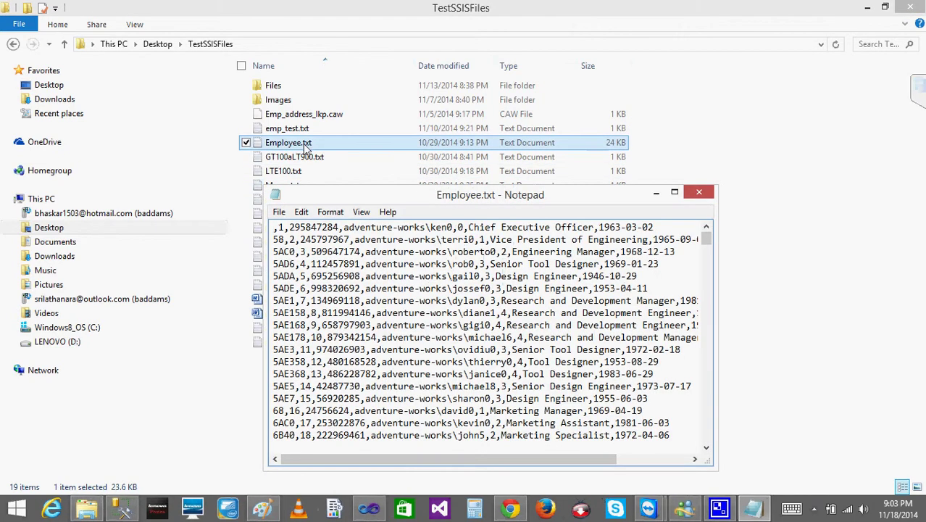
Step: Examine the contents of upper.txt, test.txt, Other.txt, emp_test.txt and Employee.txt in the TestSSISFiles folder, closing each file after viewing
{"action": "left_click", "coordinate": [698, 192]}
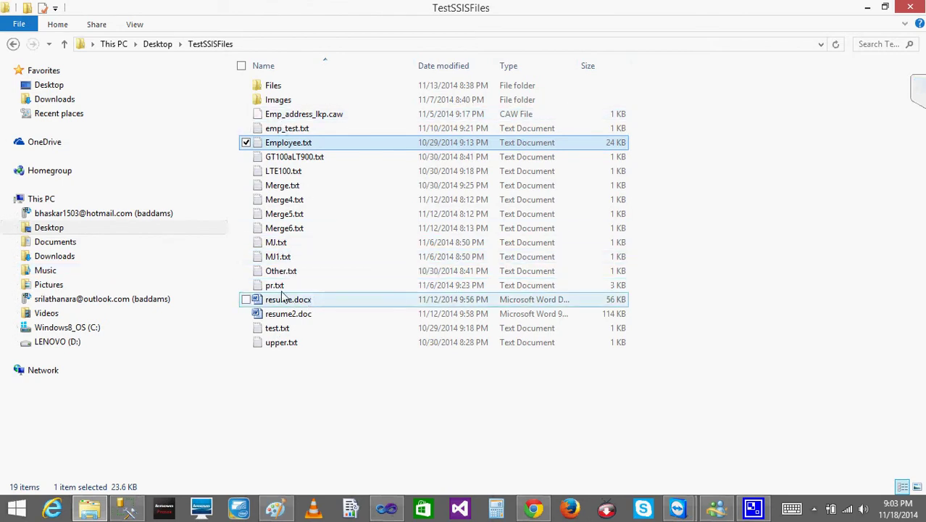
{"action": "double_click", "coordinate": [284, 343]}
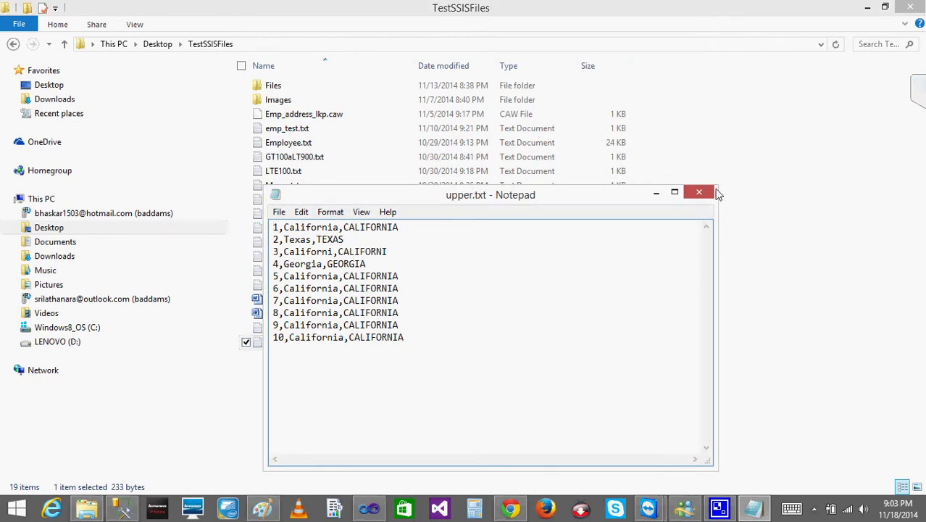
{"action": "left_click", "coordinate": [699, 192]}
{"action": "double_click", "coordinate": [317, 331]}
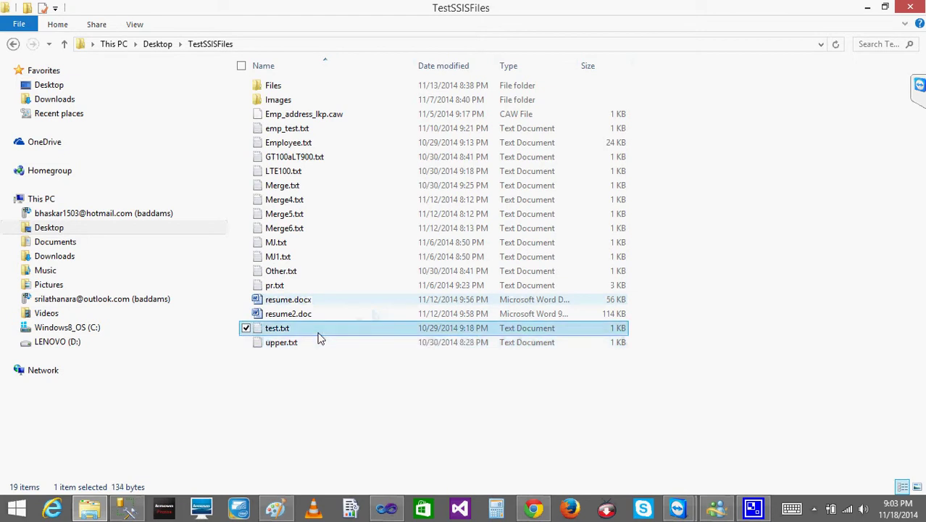
{"action": "left_click", "coordinate": [699, 193]}
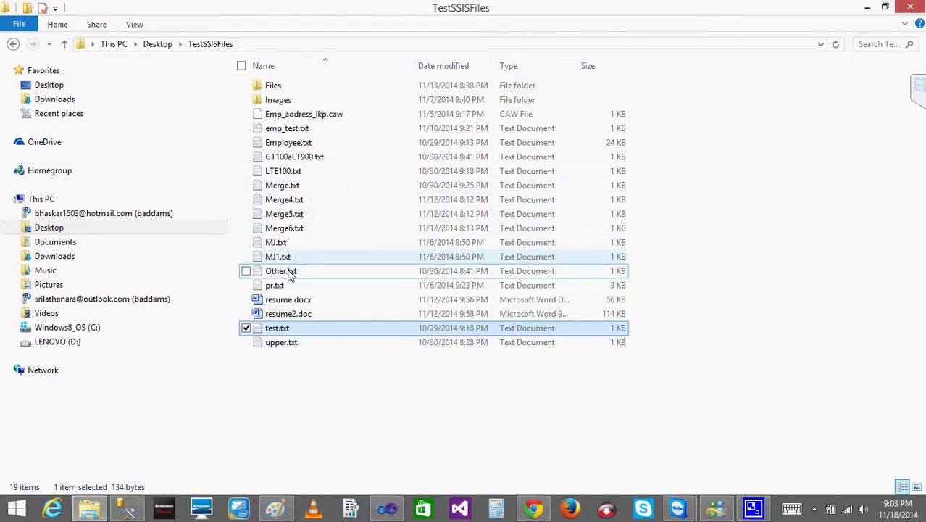
{"action": "double_click", "coordinate": [288, 274]}
{"action": "left_click", "coordinate": [699, 193]}
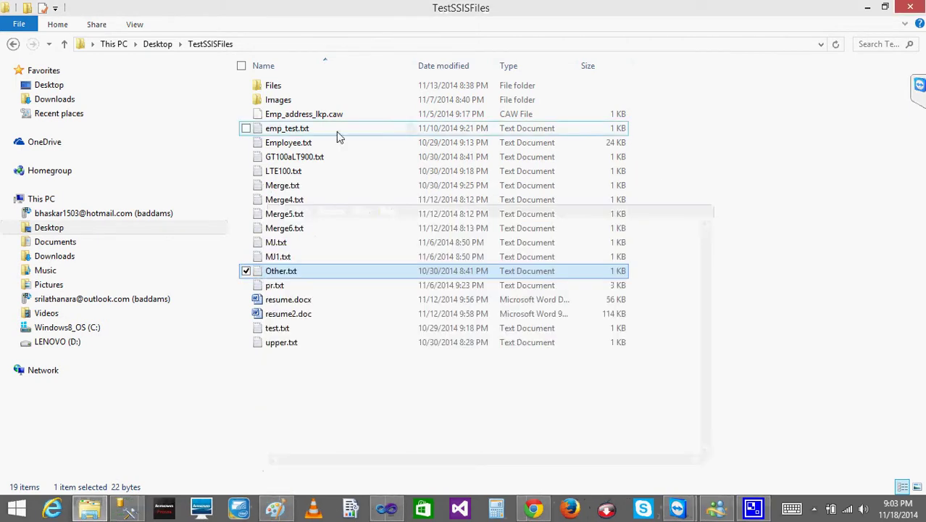
{"action": "double_click", "coordinate": [332, 130]}
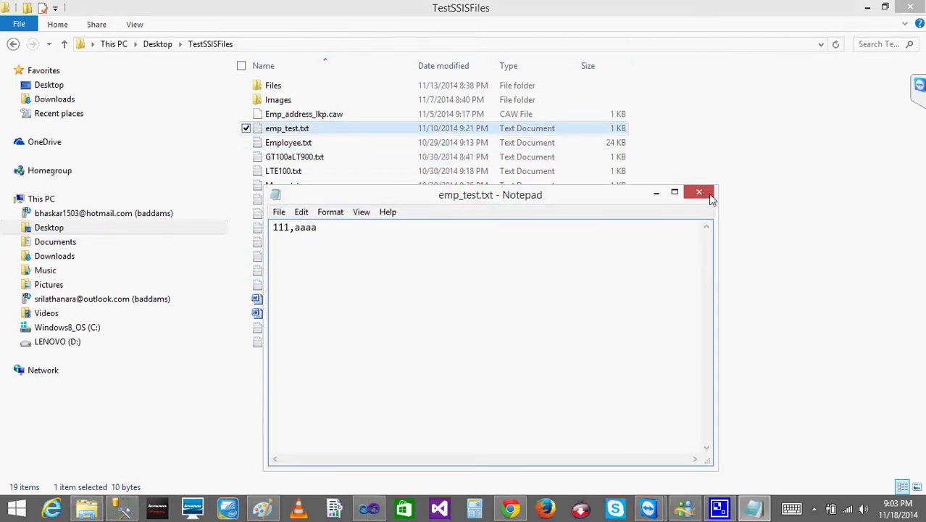
{"action": "left_click", "coordinate": [699, 193]}
{"action": "double_click", "coordinate": [302, 148]}
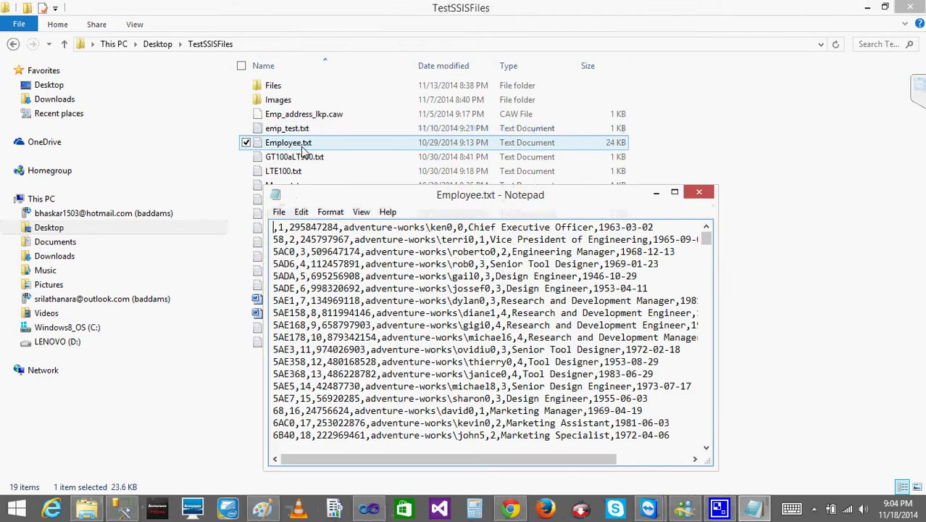
{"action": "left_click", "coordinate": [699, 192]}
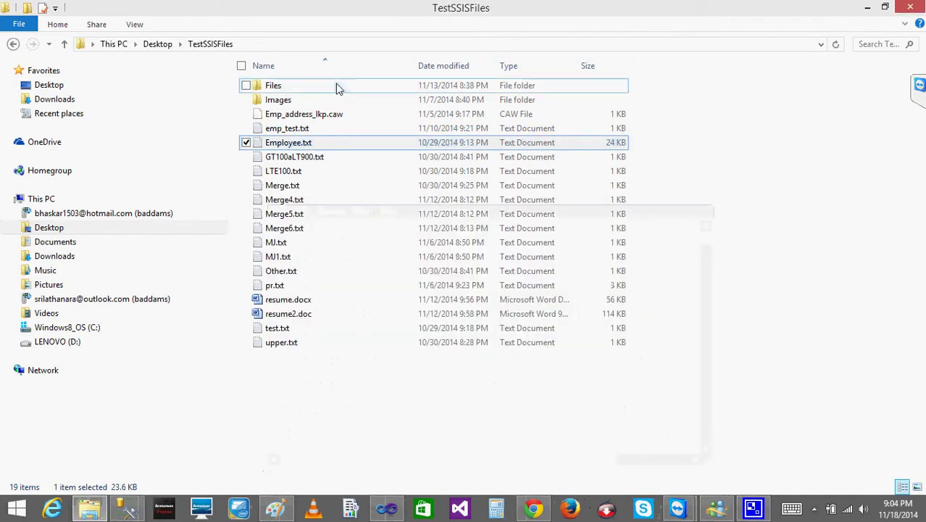
Step: Open the Files subfolder, examine pr.txt, test.txt and upper.txt, look inside the History folder and return to Files
{"action": "double_click", "coordinate": [290, 86]}
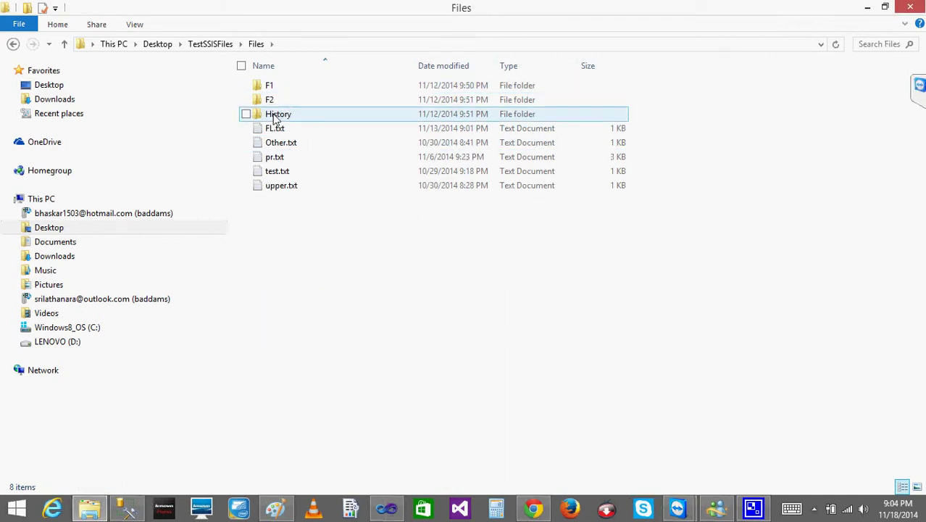
{"action": "double_click", "coordinate": [275, 156]}
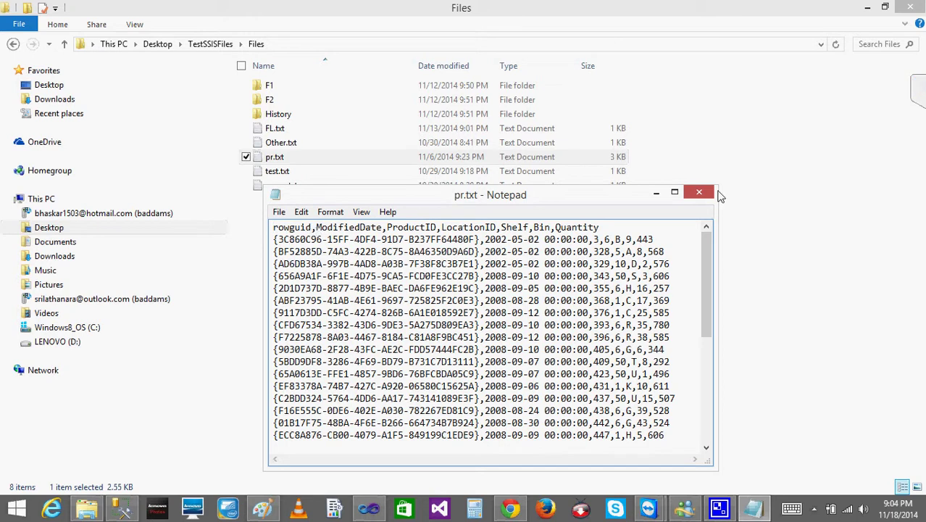
{"action": "left_click", "coordinate": [698, 191]}
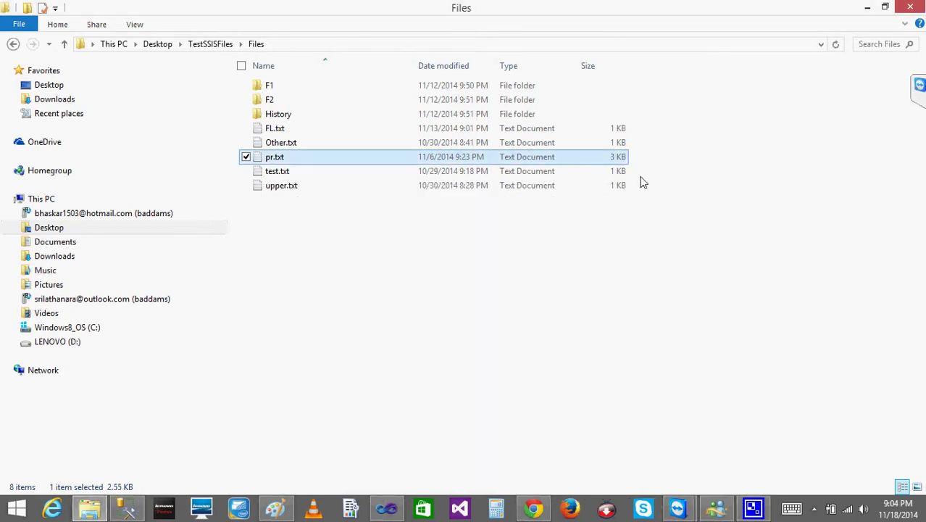
{"action": "double_click", "coordinate": [273, 174]}
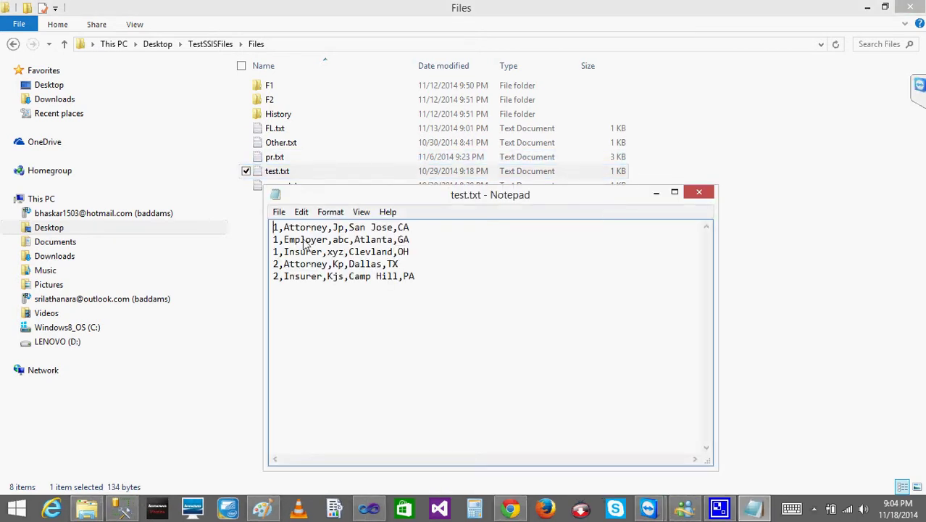
{"action": "left_click", "coordinate": [698, 191]}
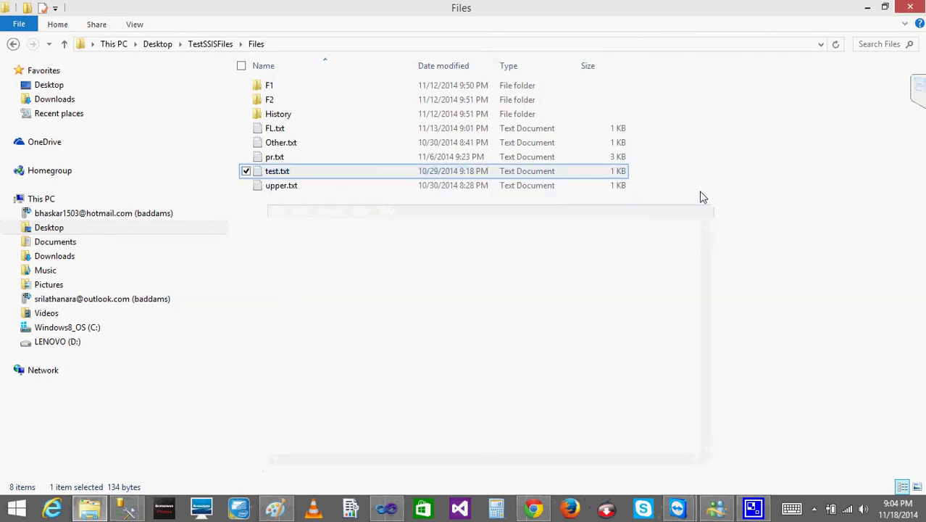
{"action": "double_click", "coordinate": [279, 185]}
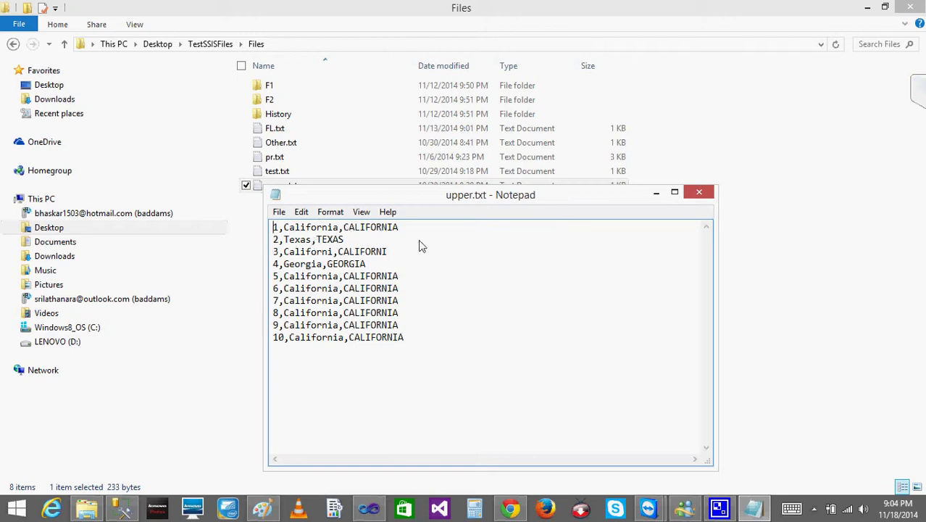
{"action": "left_click", "coordinate": [698, 194]}
{"action": "double_click", "coordinate": [277, 116]}
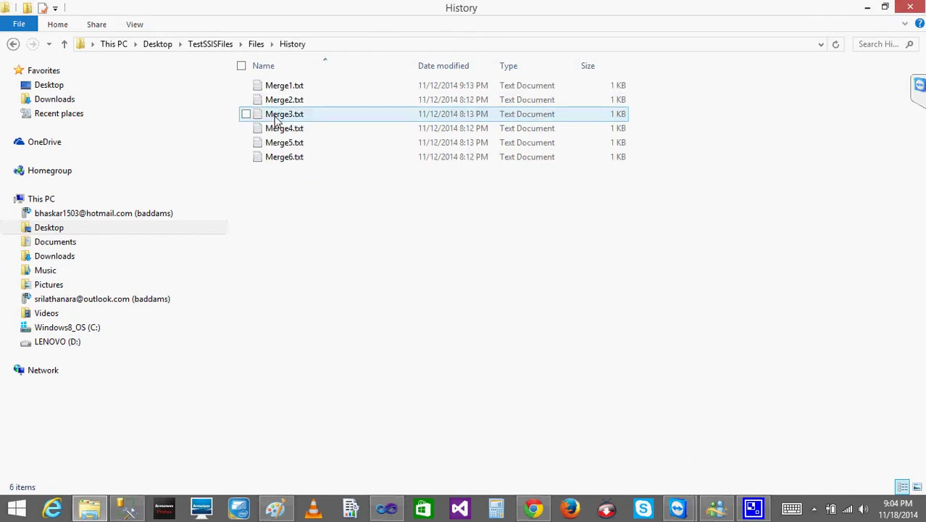
{"action": "left_click", "coordinate": [14, 45]}
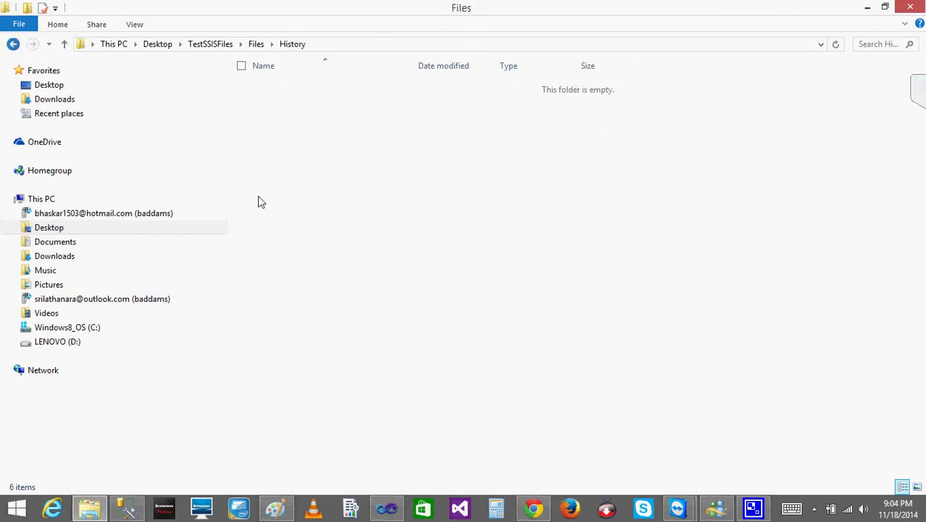
Step: Switch to Visual Studio, add a Data Flow Task below the Bulk Insert Task in Intro.dtsx, and open its data flow
{"action": "left_click", "coordinate": [386, 510]}
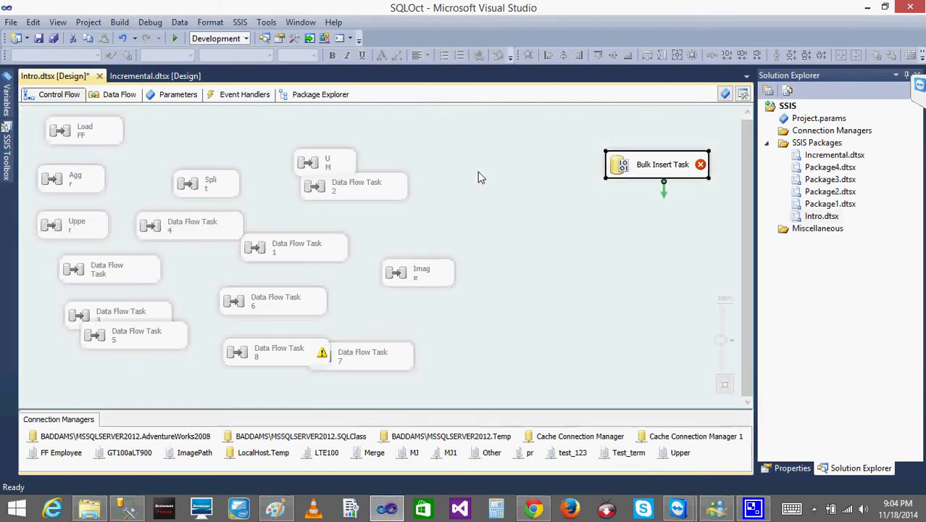
{"action": "left_click", "coordinate": [6, 152]}
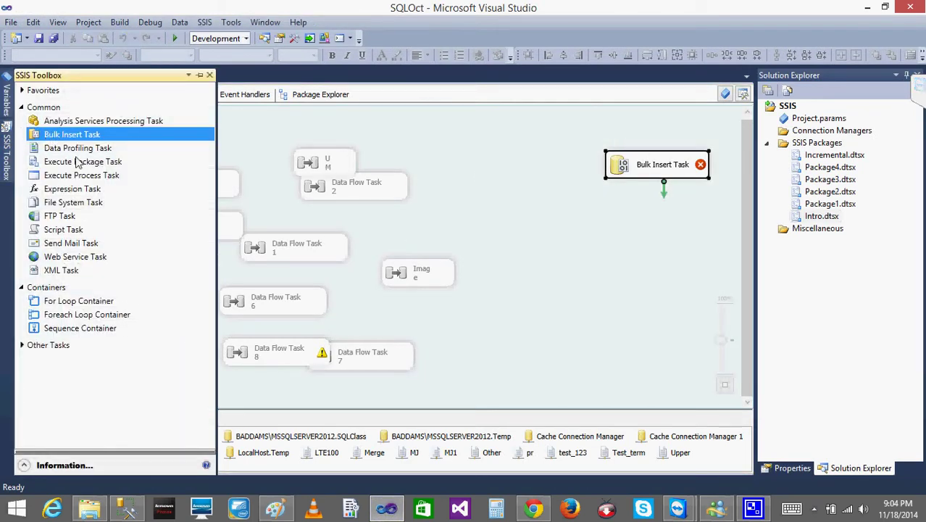
{"action": "left_click", "coordinate": [22, 108]}
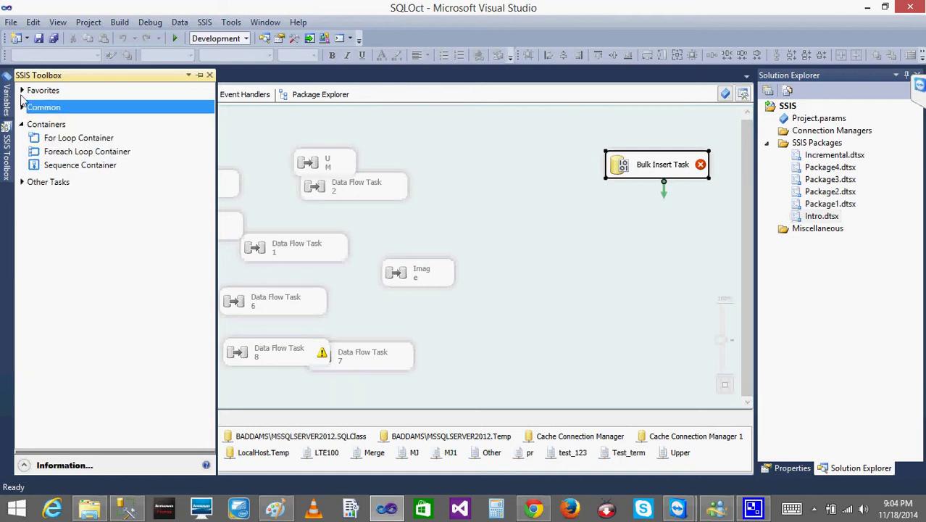
{"action": "left_click", "coordinate": [21, 90]}
{"action": "left_click_drag", "start_coordinate": [71, 105], "coordinate": [587, 245]}
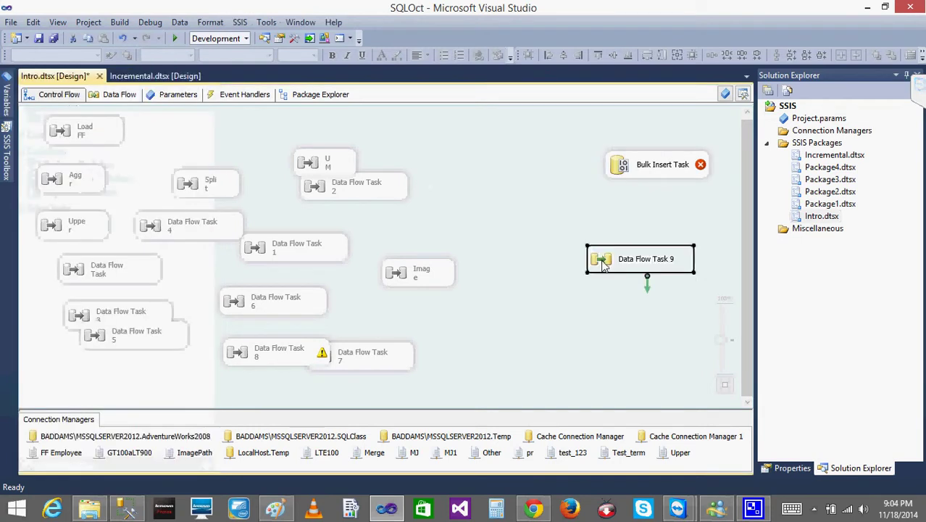
{"action": "double_click", "coordinate": [638, 259]}
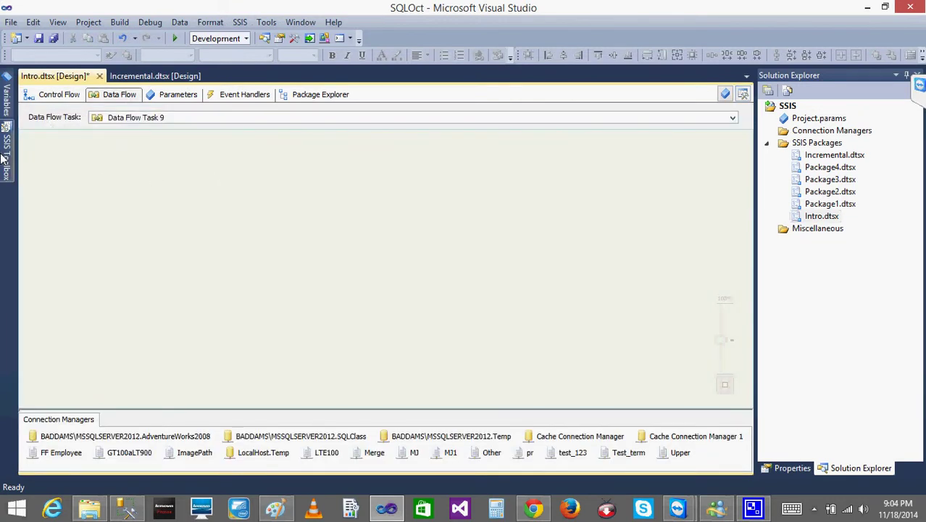
Step: Add an OLE DB Source to the empty data flow of the new Data Flow Task
{"action": "left_click", "coordinate": [6, 152]}
{"action": "left_click", "coordinate": [22, 134]}
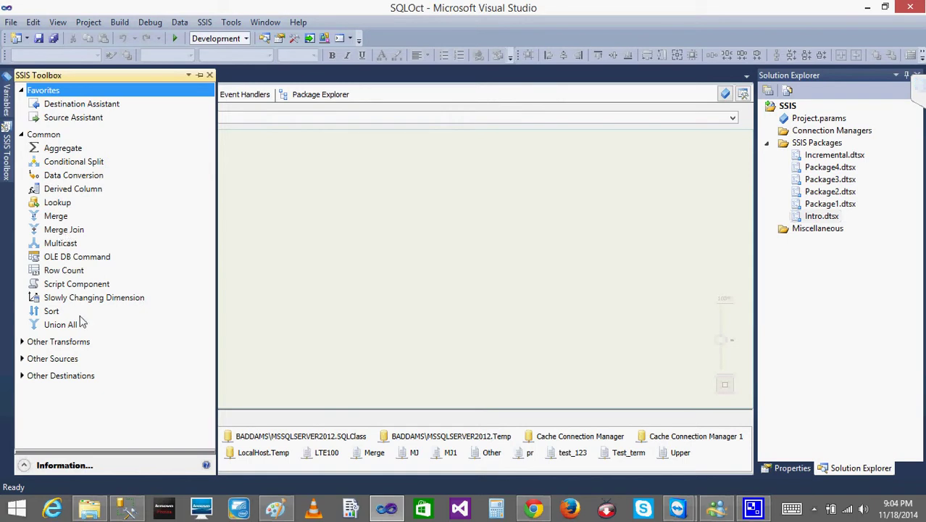
{"action": "left_click", "coordinate": [22, 358]}
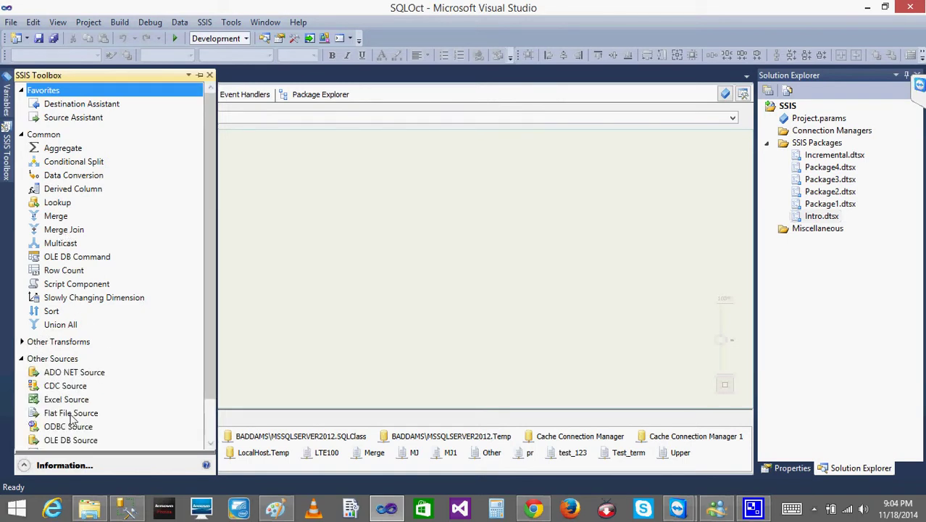
{"action": "left_click_drag", "start_coordinate": [70, 443], "coordinate": [269, 151]}
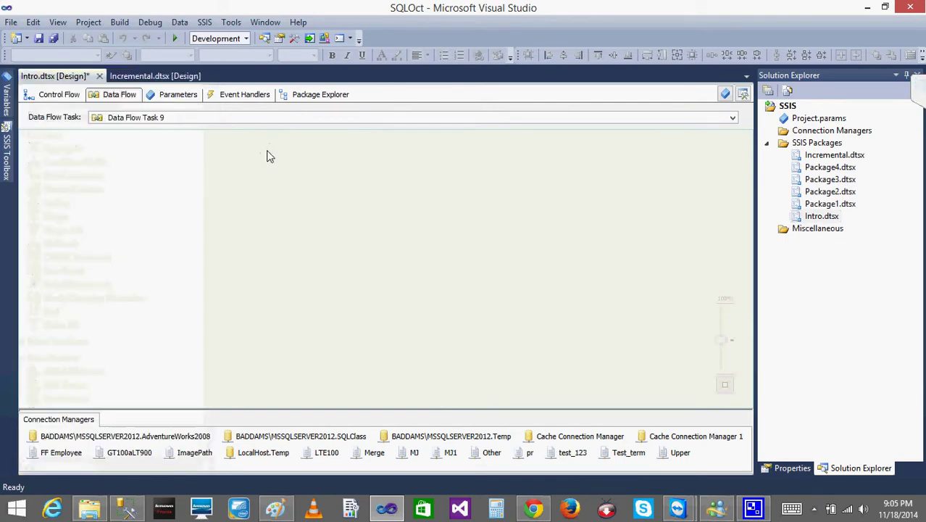
Step: Add a Flat File Destination below the OLE DB Source in the data flow
{"action": "left_click", "coordinate": [7, 152]}
{"action": "scroll", "coordinate": [210, 304], "scroll_direction": "down", "scroll_amount": 2}
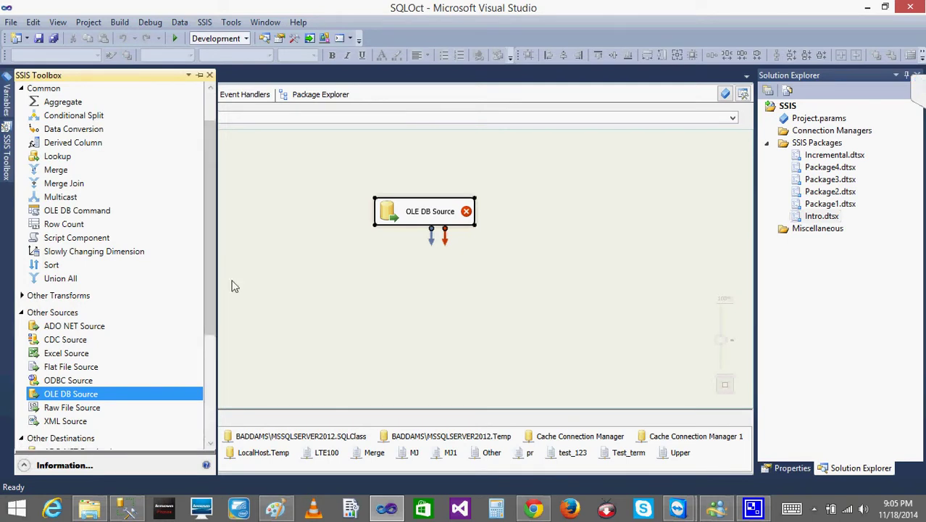
{"action": "left_click_drag", "start_coordinate": [210, 297], "coordinate": [210, 411]}
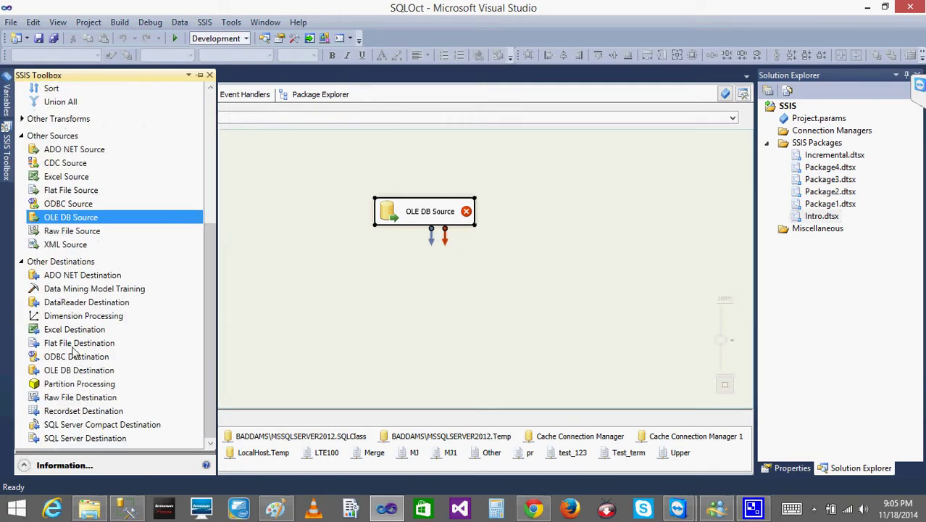
{"action": "left_click_drag", "start_coordinate": [76, 345], "coordinate": [133, 328]}
{"action": "left_click_drag", "start_coordinate": [389, 283], "coordinate": [389, 283]}
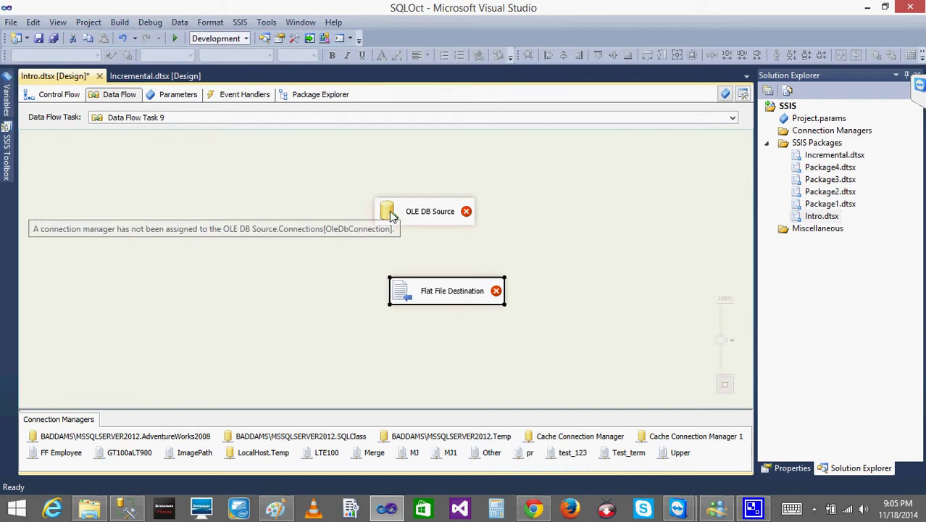
Step: Open the OLE DB Source for editing and set its connection manager to LocalHost.Temp
{"action": "double_click", "coordinate": [387, 213]}
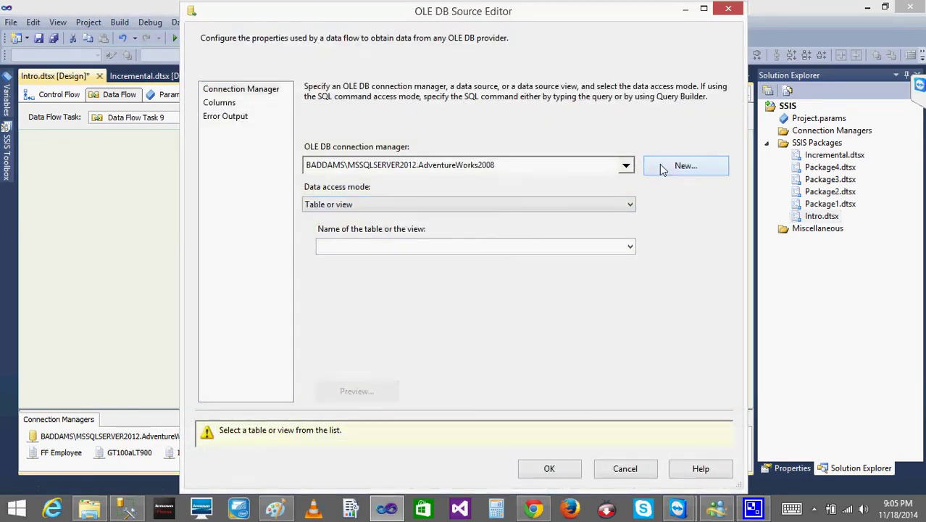
{"action": "left_click", "coordinate": [662, 168]}
{"action": "left_click", "coordinate": [630, 407]}
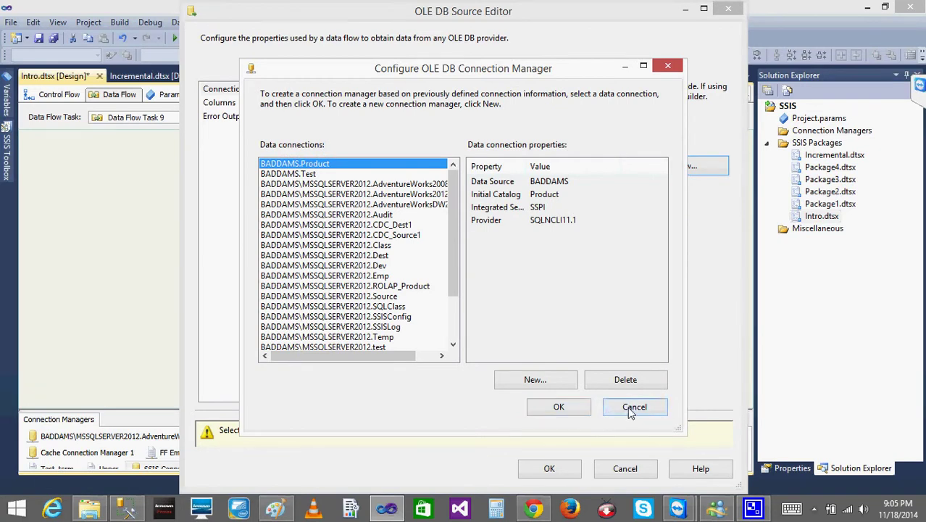
{"action": "left_click", "coordinate": [625, 166]}
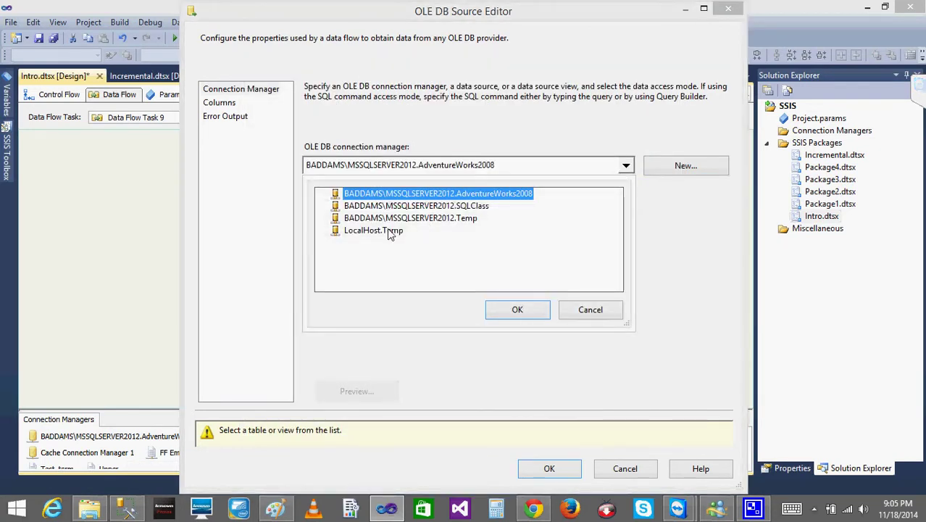
{"action": "left_click", "coordinate": [523, 313]}
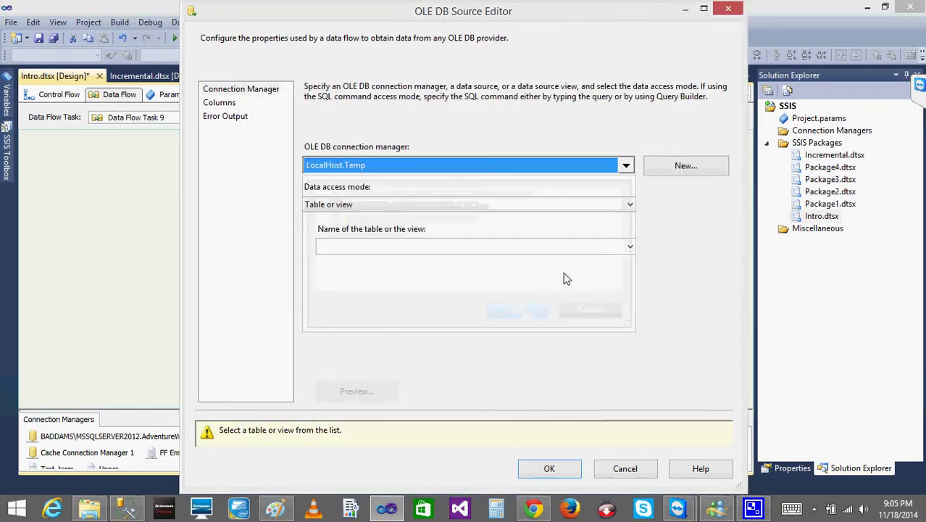
Step: Choose the [dbo].[EMPS] table for the OLE DB Source and check its available columns
{"action": "left_click", "coordinate": [629, 247]}
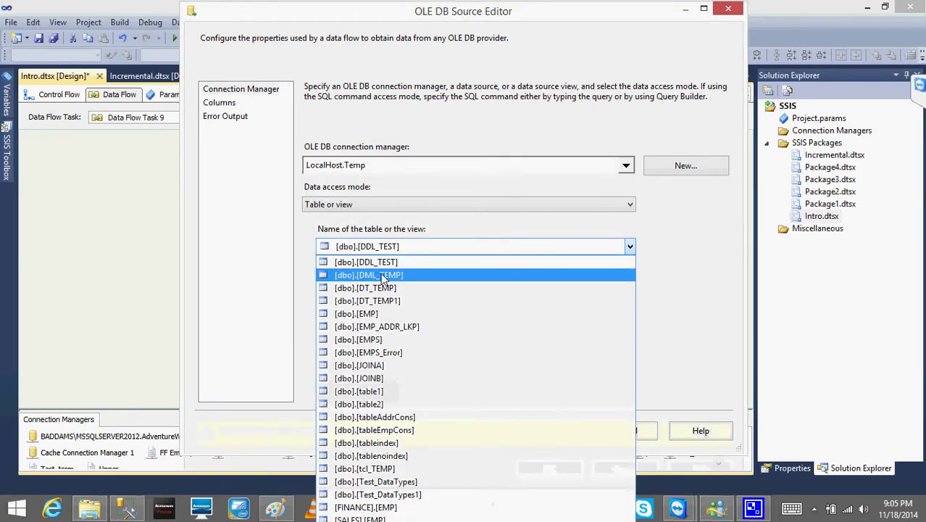
{"action": "left_click", "coordinate": [376, 341]}
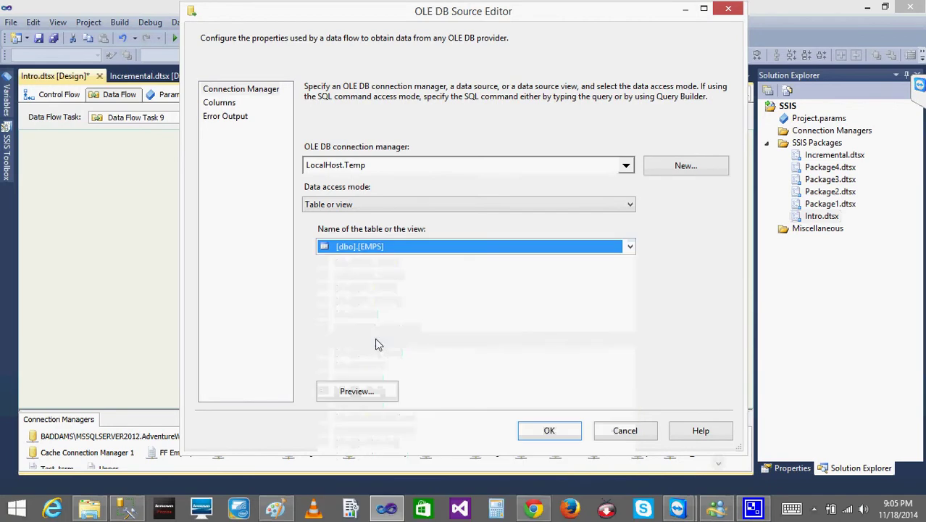
{"action": "left_click", "coordinate": [218, 103]}
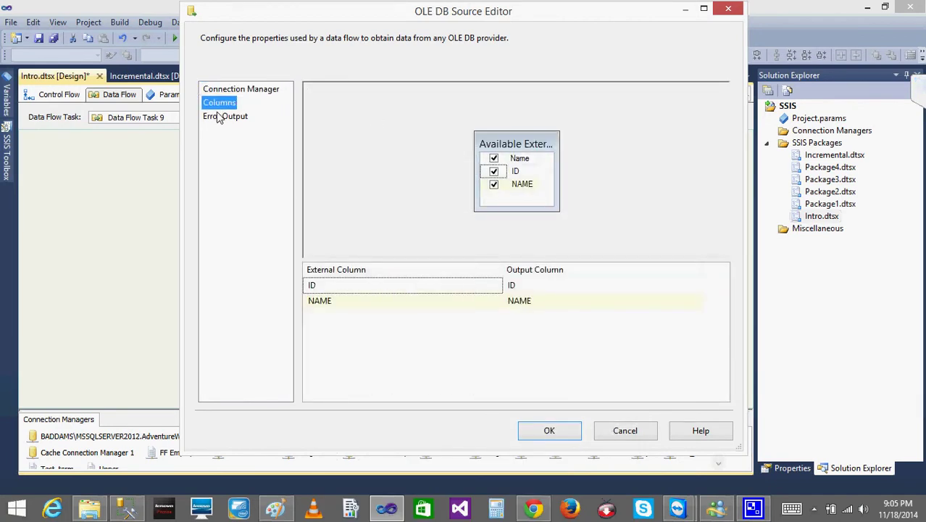
{"action": "left_click", "coordinate": [225, 90]}
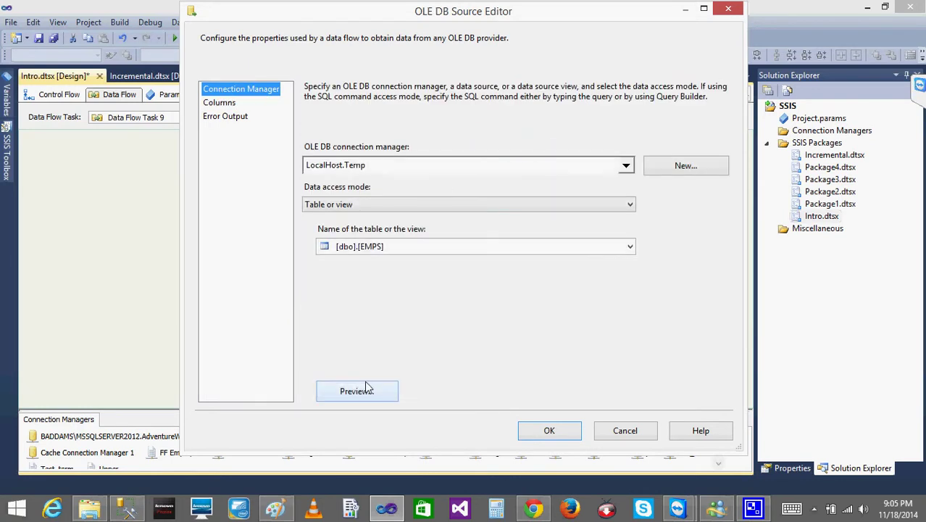
Step: Preview the EMPS table's rows and accept the OLE DB Source settings
{"action": "left_click", "coordinate": [357, 392]}
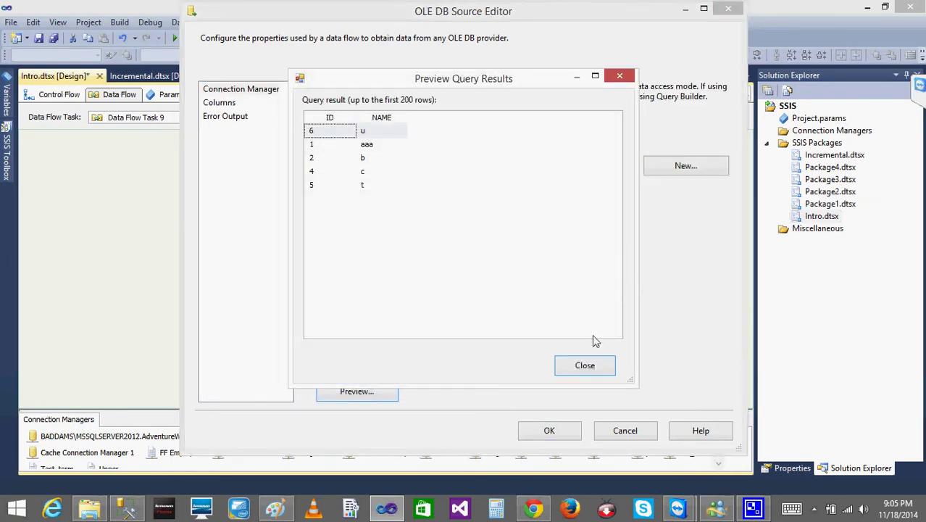
{"action": "left_click", "coordinate": [585, 365]}
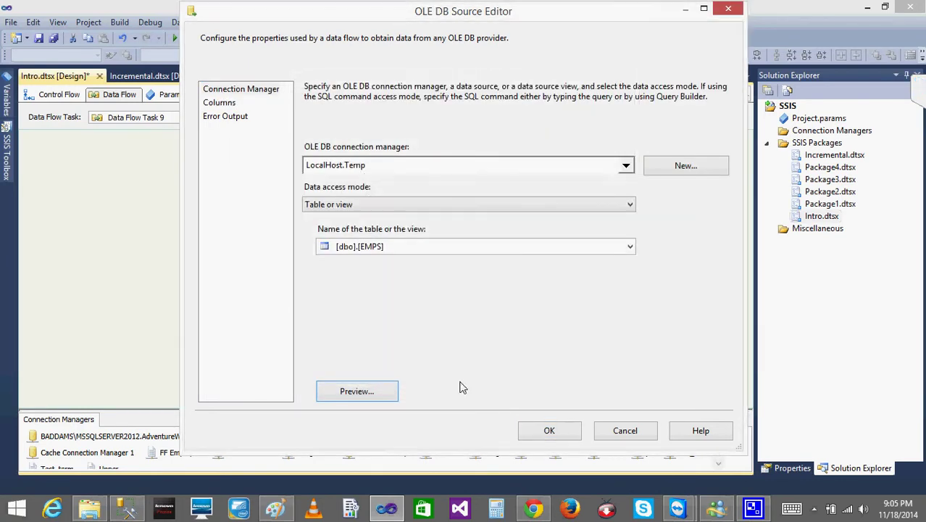
{"action": "left_click", "coordinate": [542, 430]}
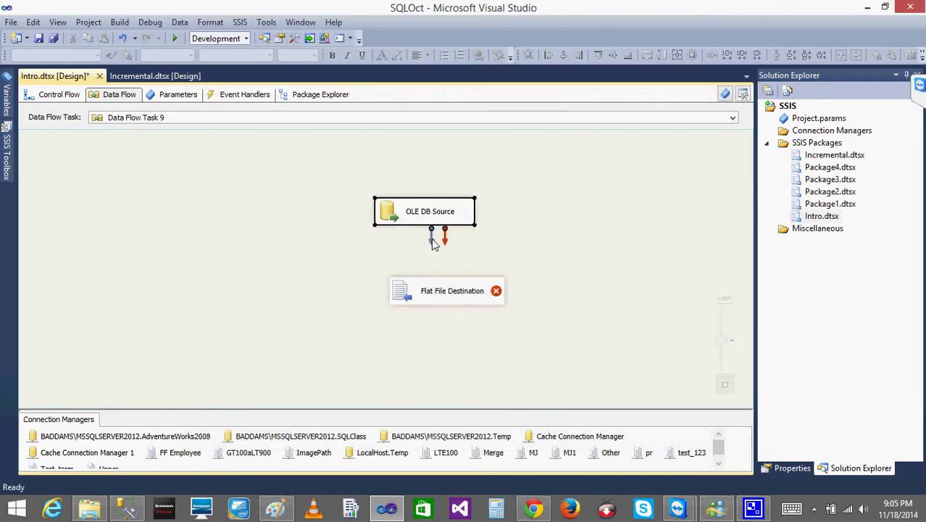
Step: Link the OLE DB Source to the Flat File Destination and start a new flat file connection for it in Delimited format
{"action": "left_click_drag", "start_coordinate": [432, 243], "coordinate": [420, 289]}
{"action": "double_click", "coordinate": [408, 292]}
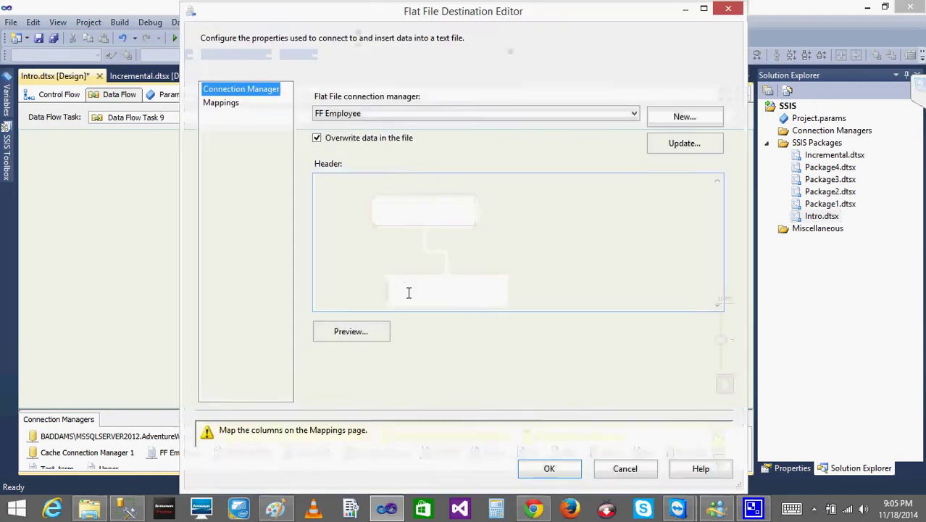
{"action": "left_click", "coordinate": [687, 118]}
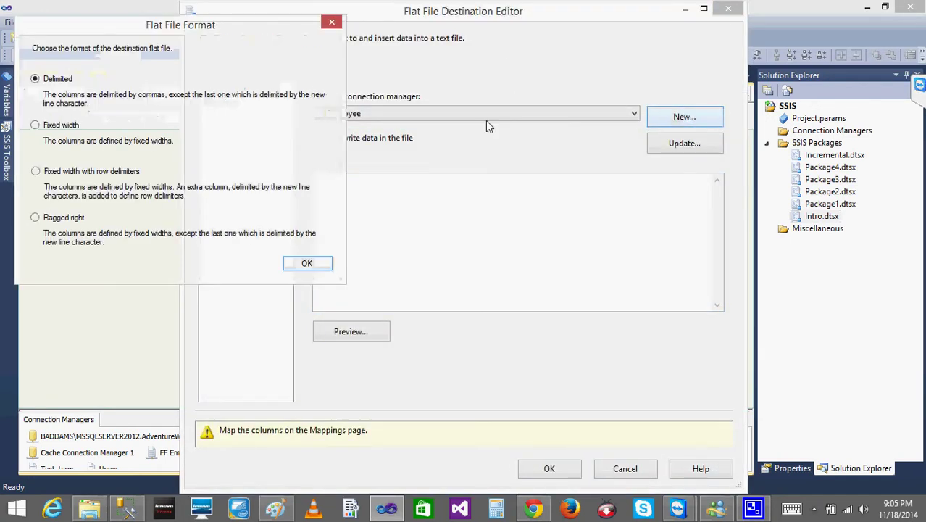
{"action": "left_click", "coordinate": [307, 265]}
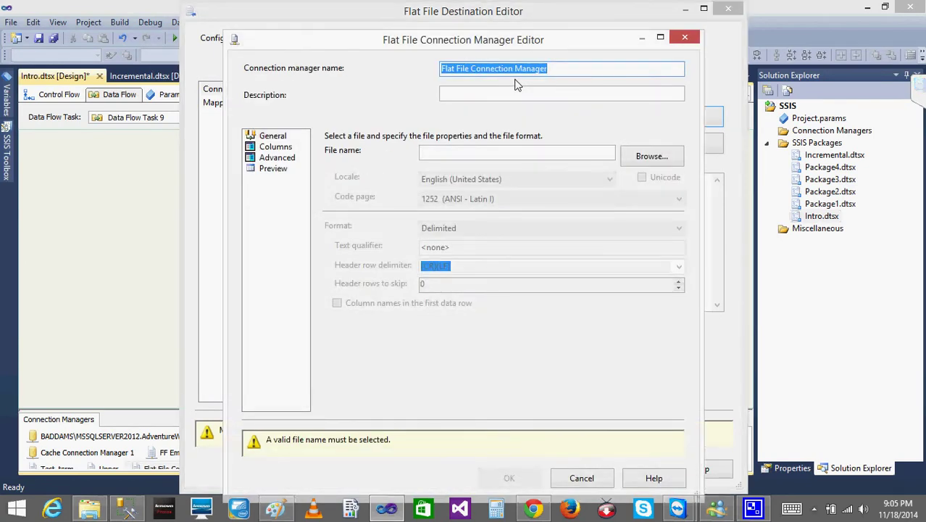
Step: Set the flat file connection's file to BITFile in the TestSSISFiles folder and check its row and column delimiters
{"action": "left_click", "coordinate": [481, 153]}
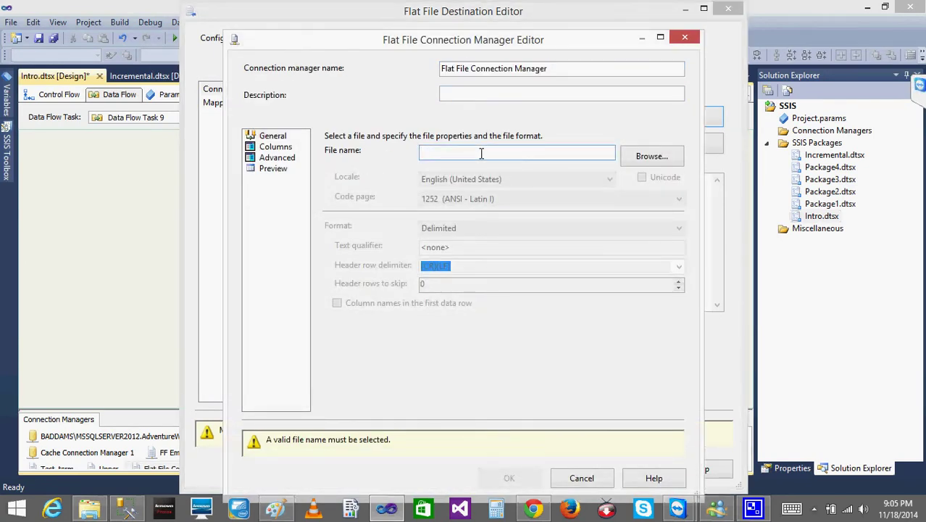
{"action": "left_click", "coordinate": [650, 156]}
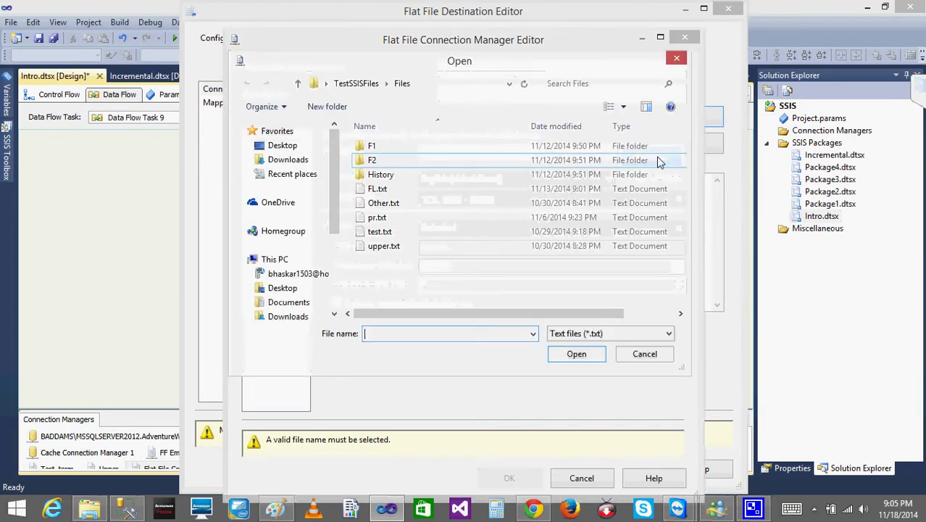
{"action": "left_click", "coordinate": [358, 84]}
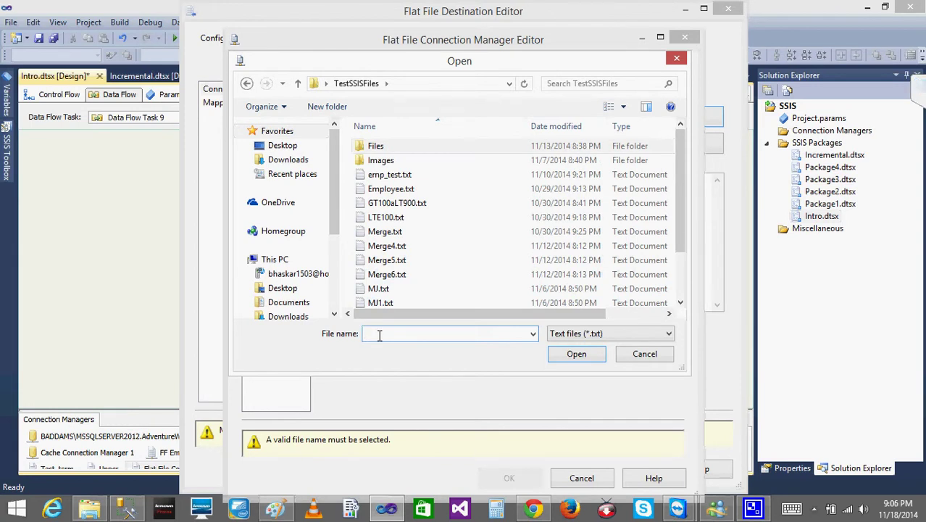
{"action": "left_click", "coordinate": [378, 335]}
{"action": "type", "text": "Bl"}
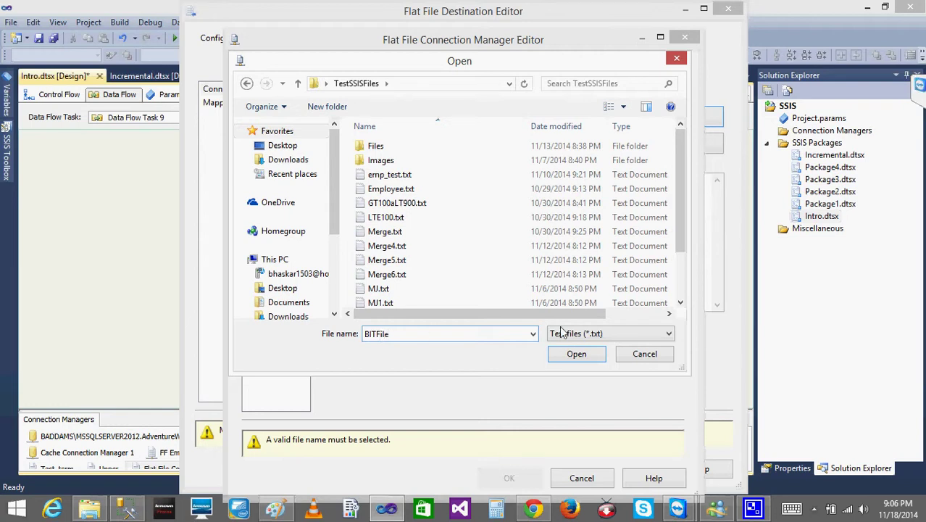
{"action": "left_click", "coordinate": [578, 354]}
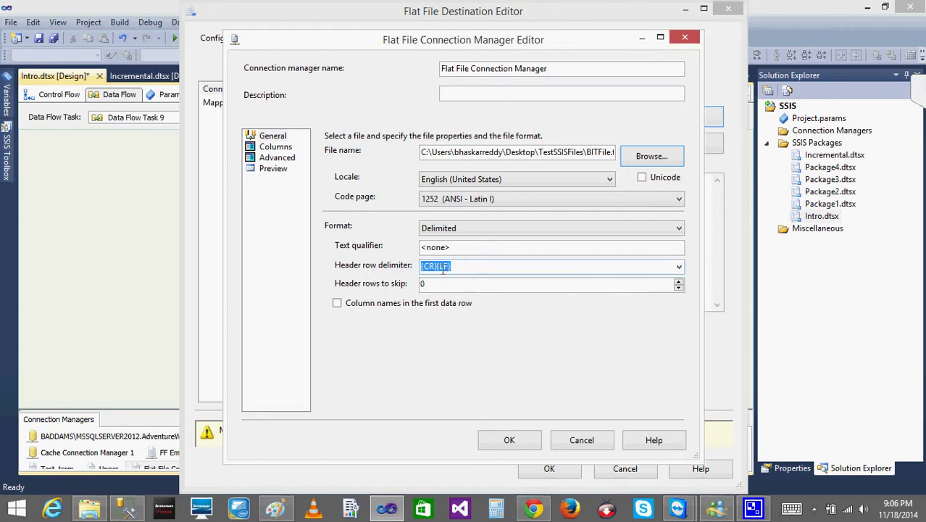
{"action": "left_click", "coordinate": [282, 147]}
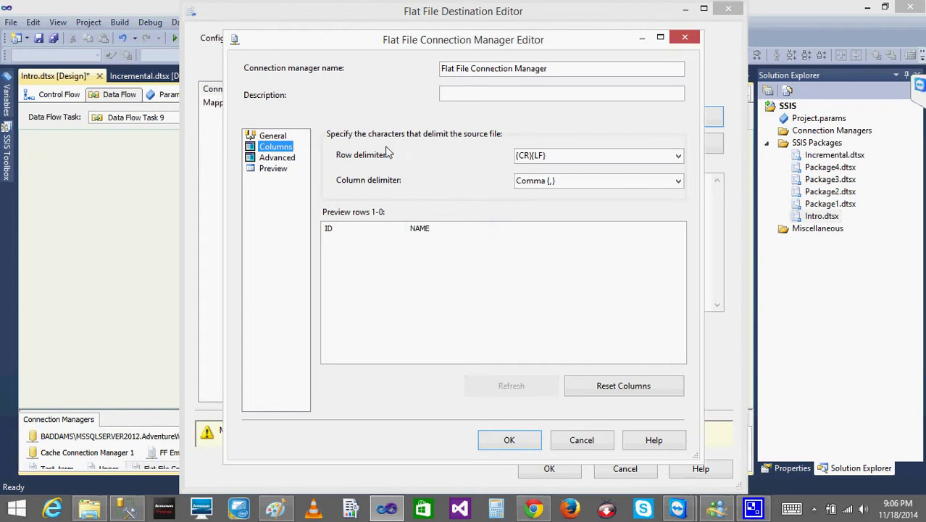
Step: Switch to File Explorer and open test.txt to examine how its rows and columns are delimited
{"action": "left_click", "coordinate": [89, 509]}
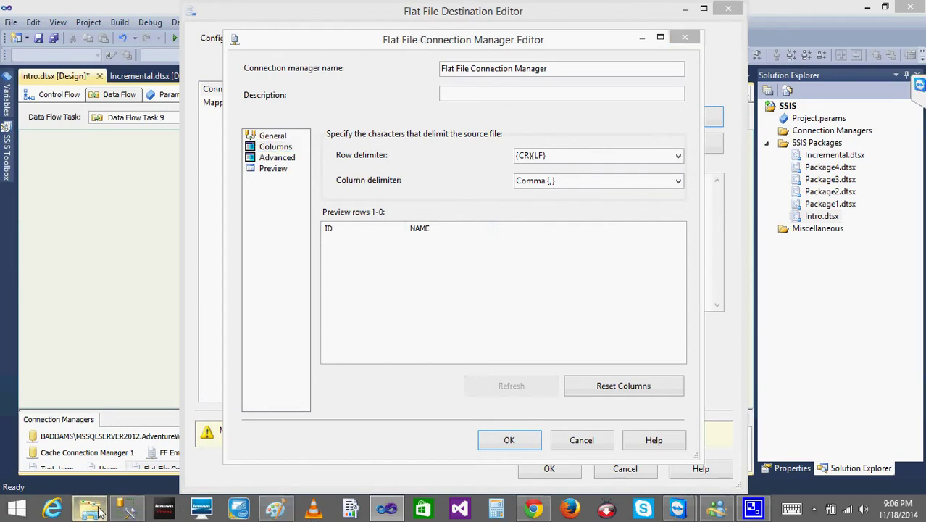
{"action": "double_click", "coordinate": [287, 174]}
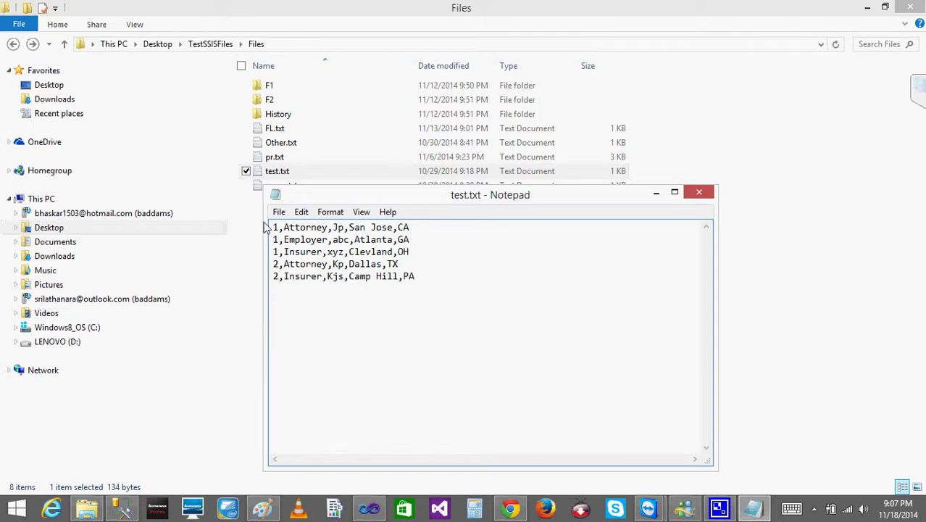
{"action": "left_click_drag", "start_coordinate": [274, 229], "coordinate": [415, 229]}
{"action": "left_click", "coordinate": [410, 230]}
{"action": "left_click_drag", "start_coordinate": [273, 244], "coordinate": [416, 245]}
{"action": "left_click", "coordinate": [413, 244]}
{"action": "left_click", "coordinate": [418, 230]}
{"action": "left_click", "coordinate": [273, 241]}
{"action": "left_click_drag", "start_coordinate": [273, 240], "coordinate": [410, 246]}
{"action": "left_click", "coordinate": [410, 247]}
{"action": "left_click", "coordinate": [278, 254]}
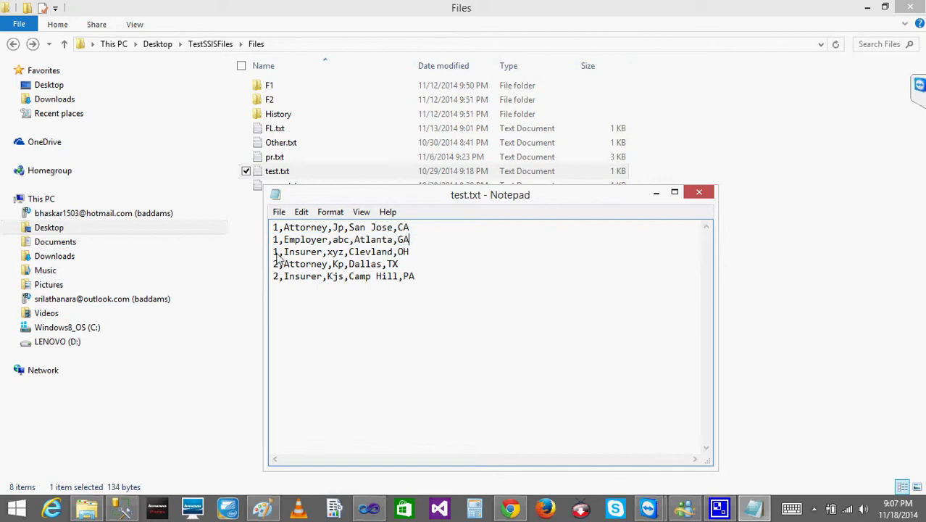
{"action": "left_click", "coordinate": [656, 194]}
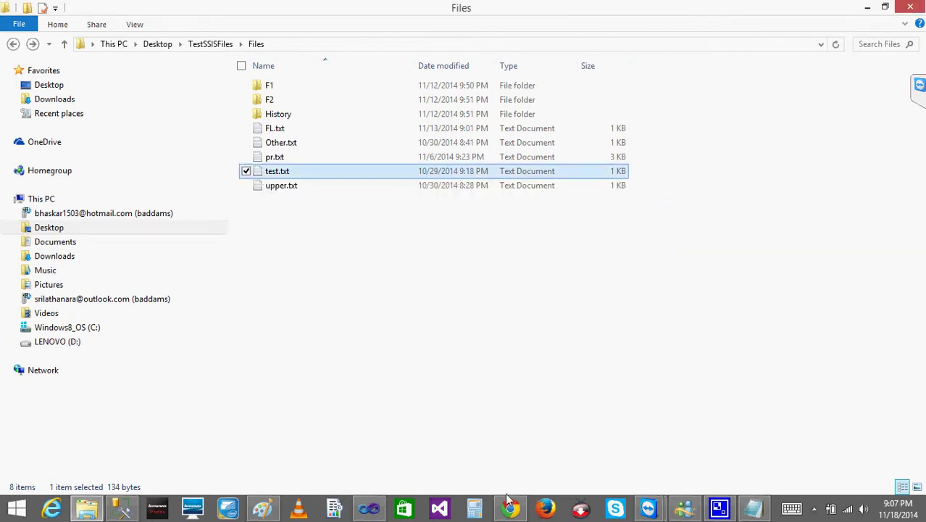
Step: Back in Visual Studio, check the column properties, accept the new flat file connection and confirm the destination with its column mappings
{"action": "left_click", "coordinate": [366, 510]}
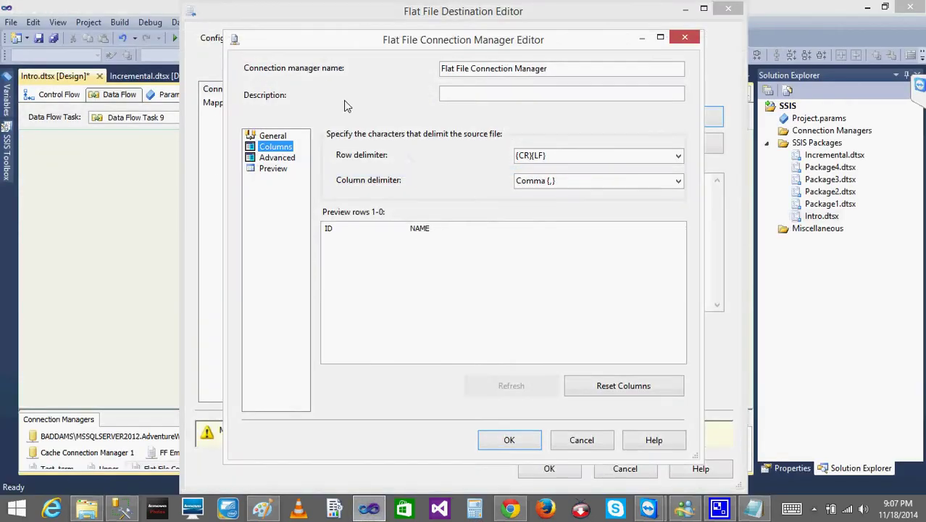
{"action": "left_click", "coordinate": [279, 158]}
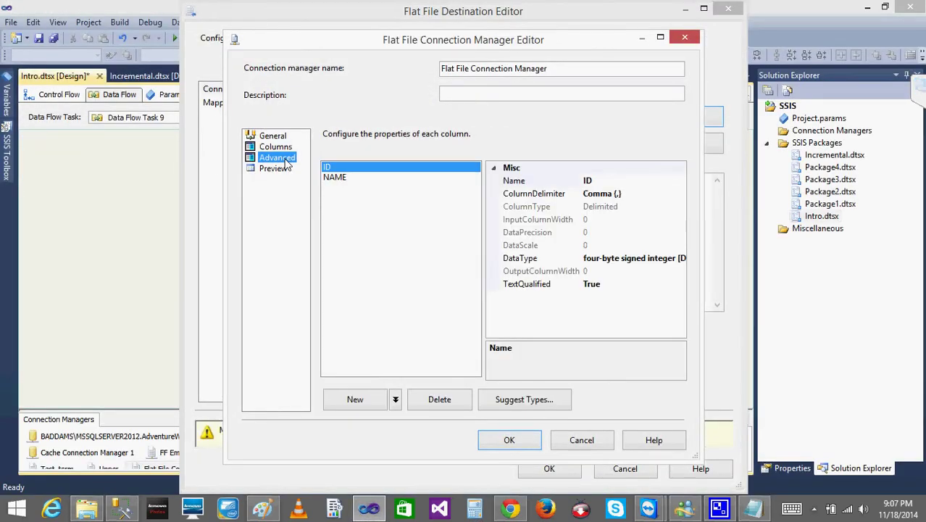
{"action": "left_click", "coordinate": [505, 440]}
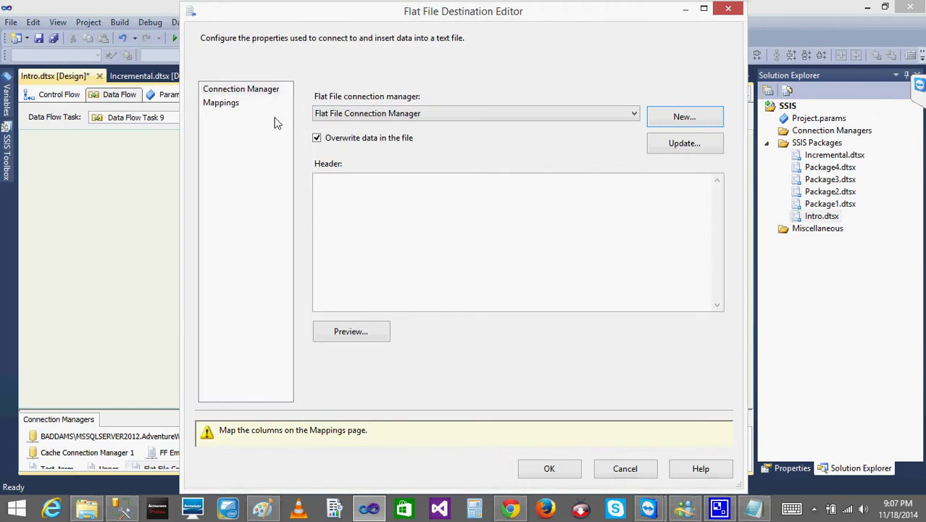
{"action": "left_click", "coordinate": [220, 103]}
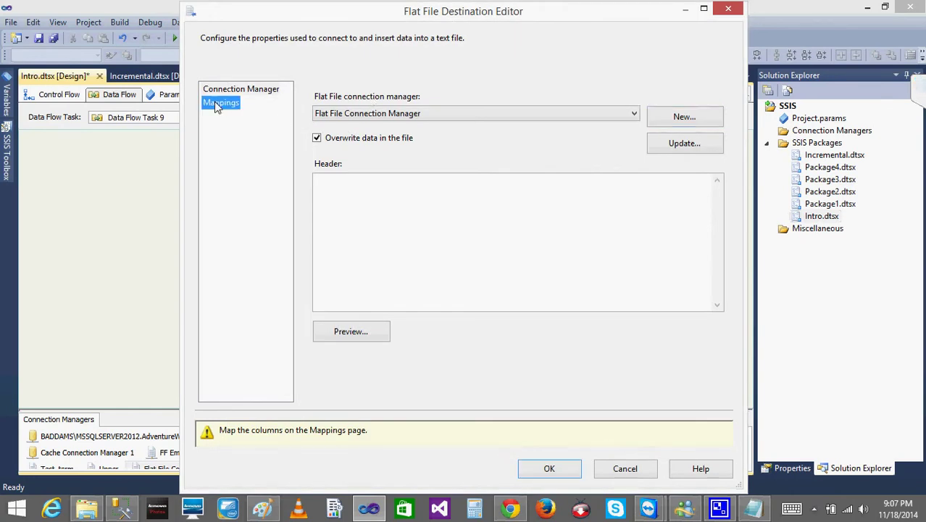
{"action": "left_click", "coordinate": [544, 431]}
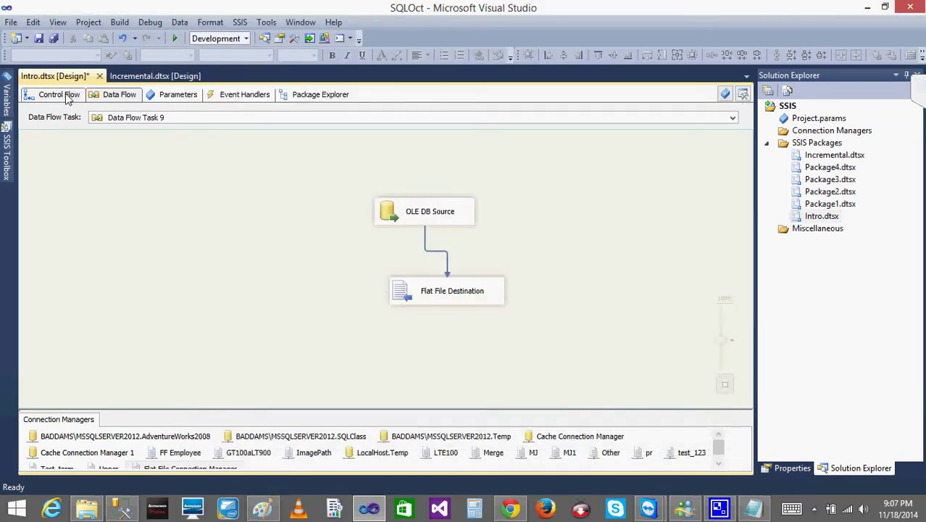
Step: Return to the control flow and disable the Bulk Insert Task
{"action": "left_click", "coordinate": [67, 99]}
{"action": "right_click", "coordinate": [654, 168]}
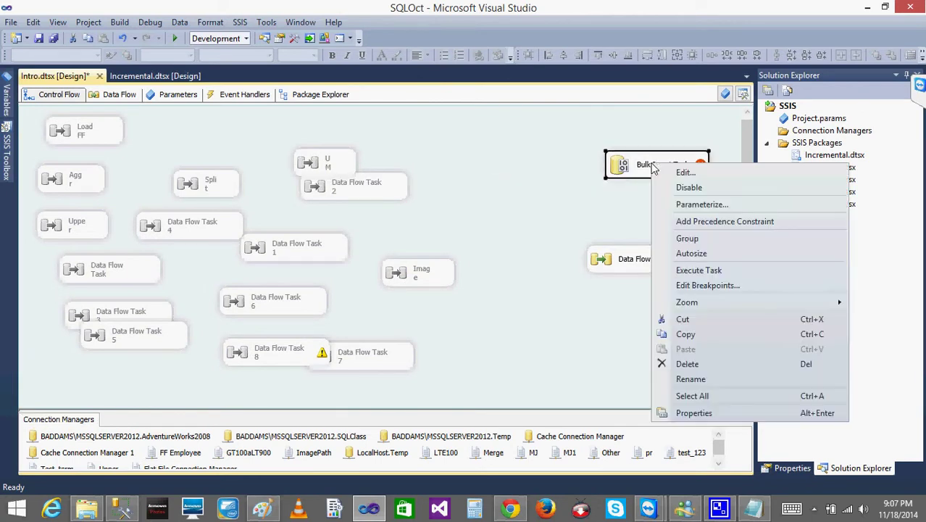
{"action": "left_click", "coordinate": [688, 188]}
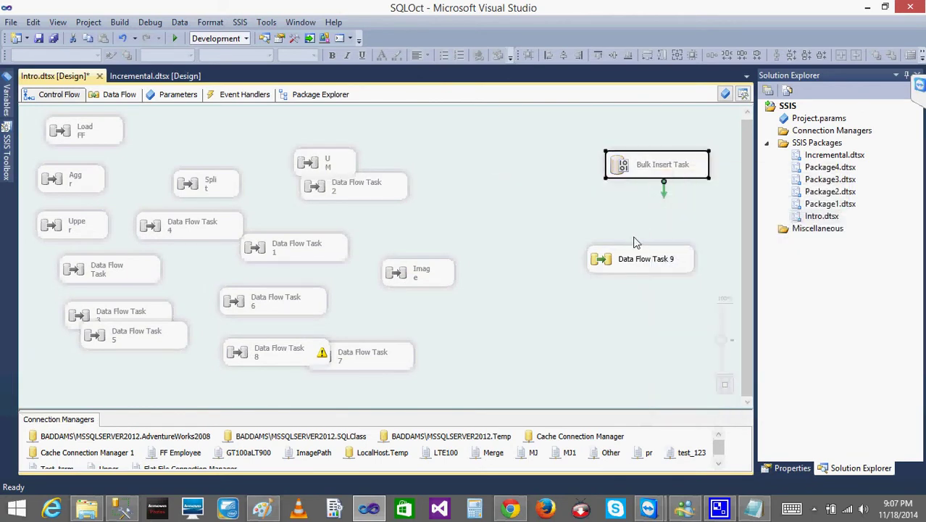
Step: Execute only Data Flow Task 9 and open its data flow to check the run
{"action": "right_click", "coordinate": [614, 263]}
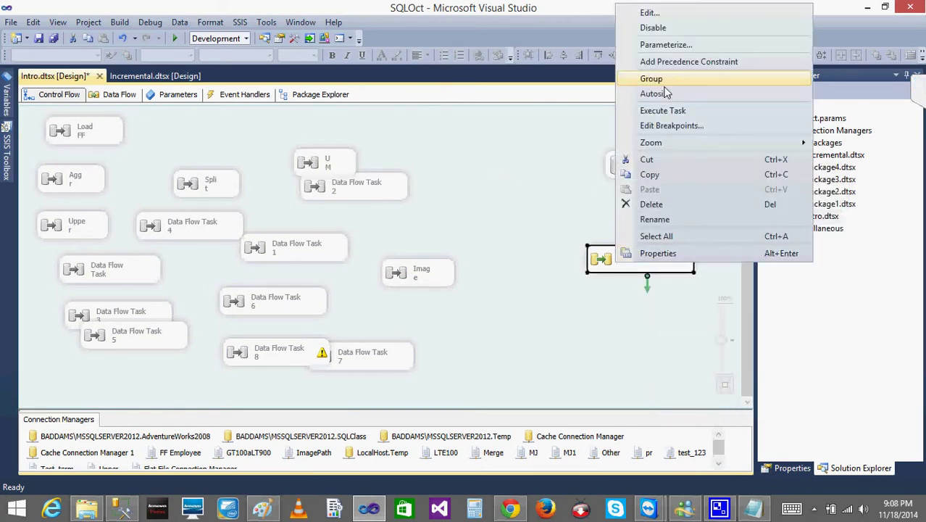
{"action": "left_click", "coordinate": [666, 111]}
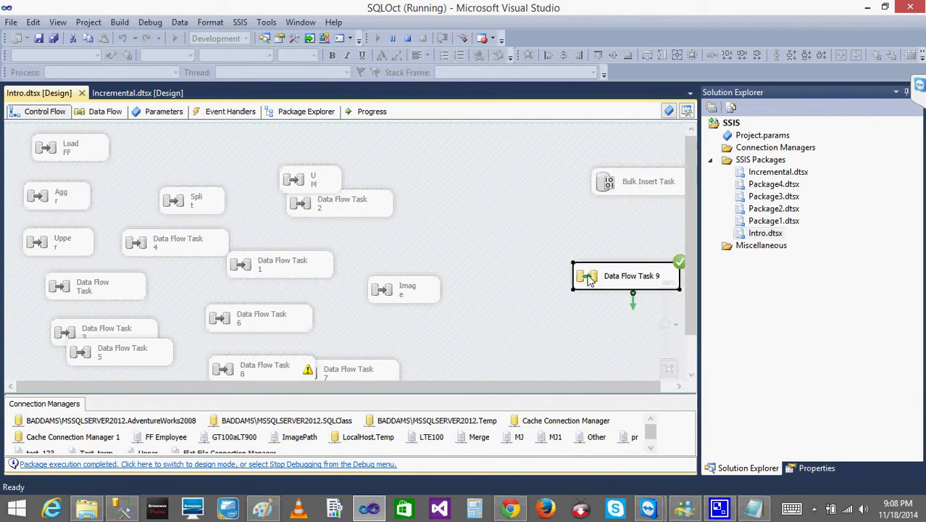
{"action": "double_click", "coordinate": [588, 280]}
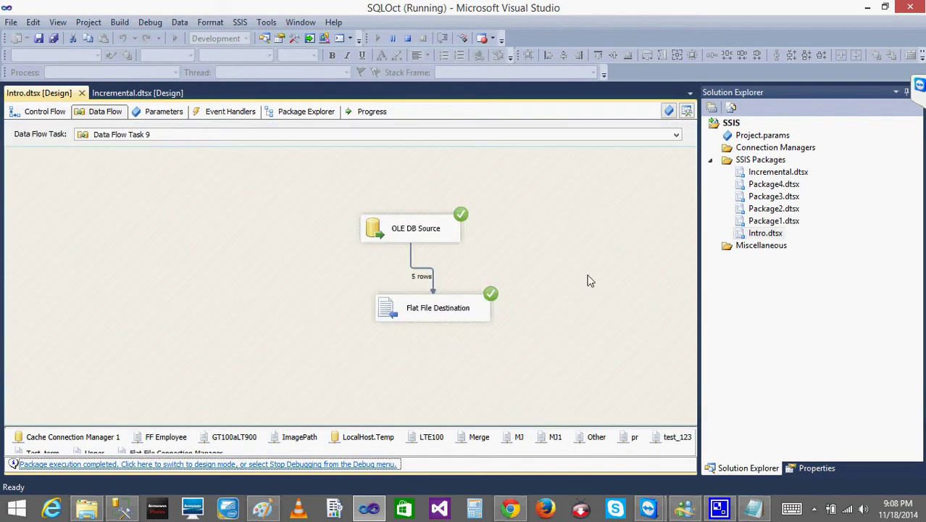
Step: Stop debugging and check which connection and table the OLE DB Source uses, leaving its settings as they are
{"action": "left_click", "coordinate": [406, 38]}
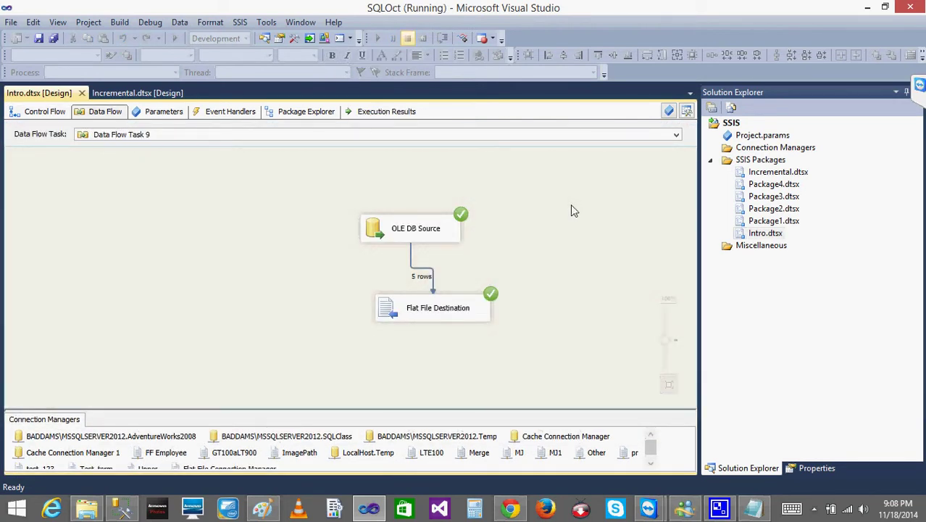
{"action": "double_click", "coordinate": [398, 212]}
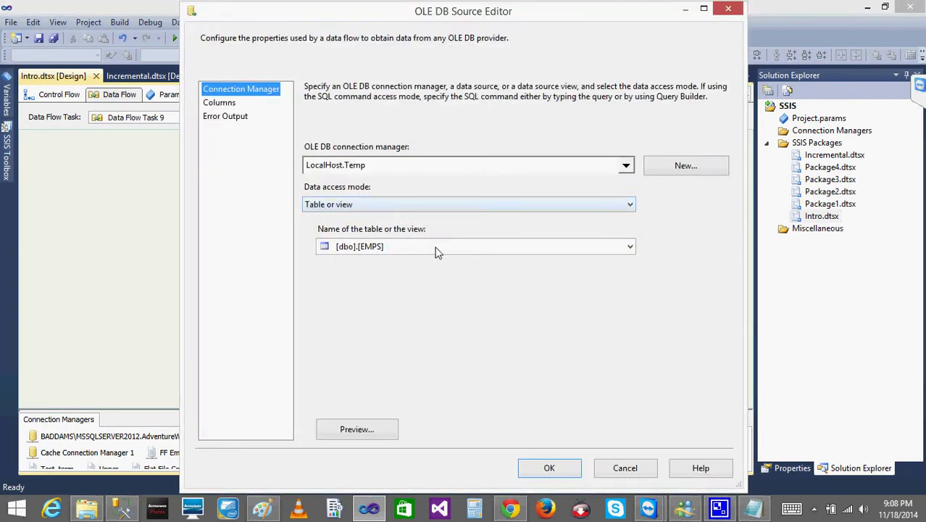
{"action": "left_click", "coordinate": [625, 468]}
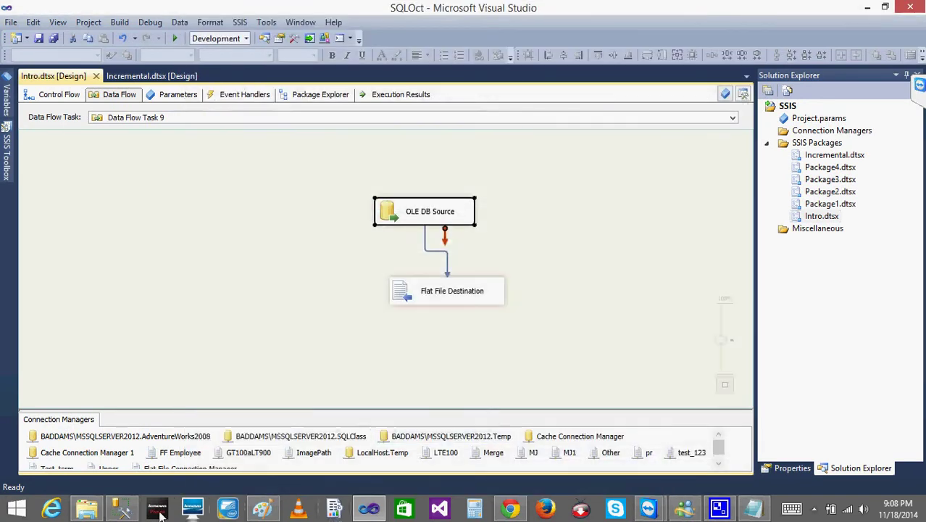
Step: Switch to SQL Server Management Studio, collapse the existing server tree and connect to the local server "." with Windows Authentication
{"action": "left_click", "coordinate": [122, 510]}
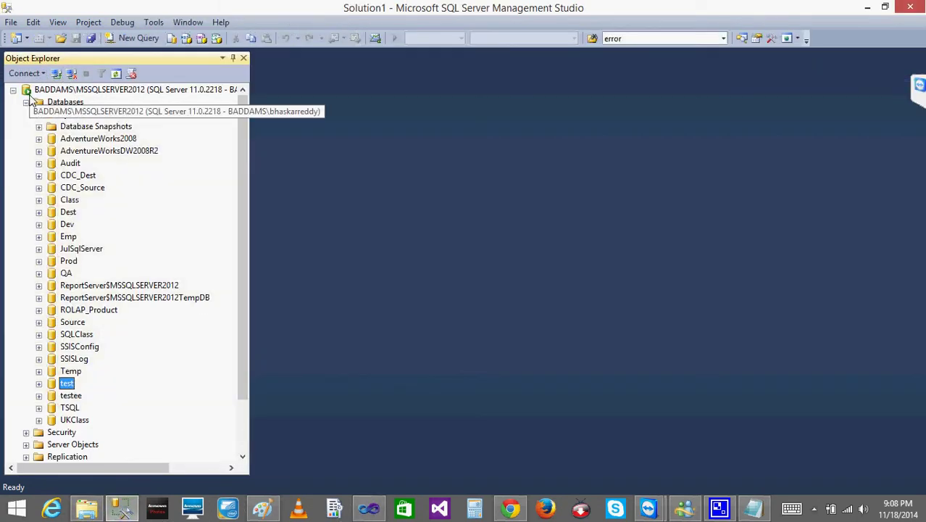
{"action": "left_click", "coordinate": [27, 102]}
{"action": "double_click", "coordinate": [29, 90]}
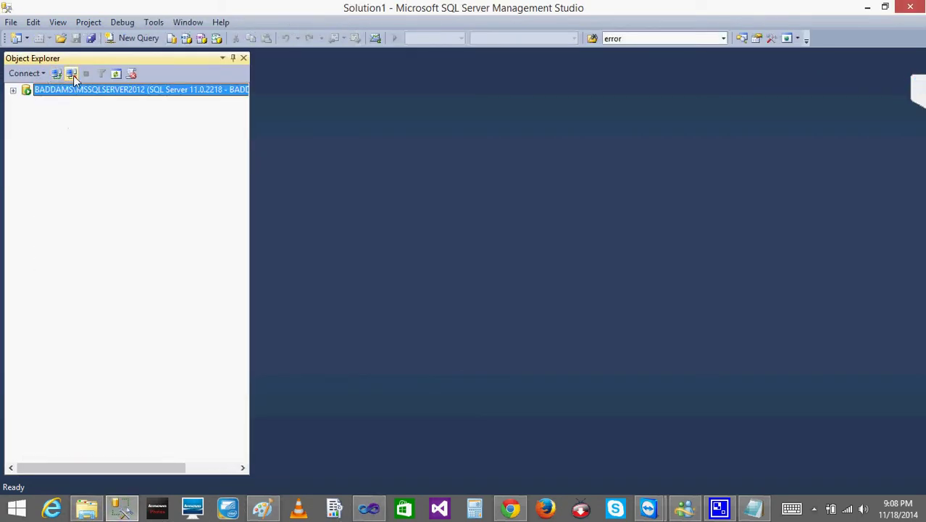
{"action": "left_click", "coordinate": [58, 73]}
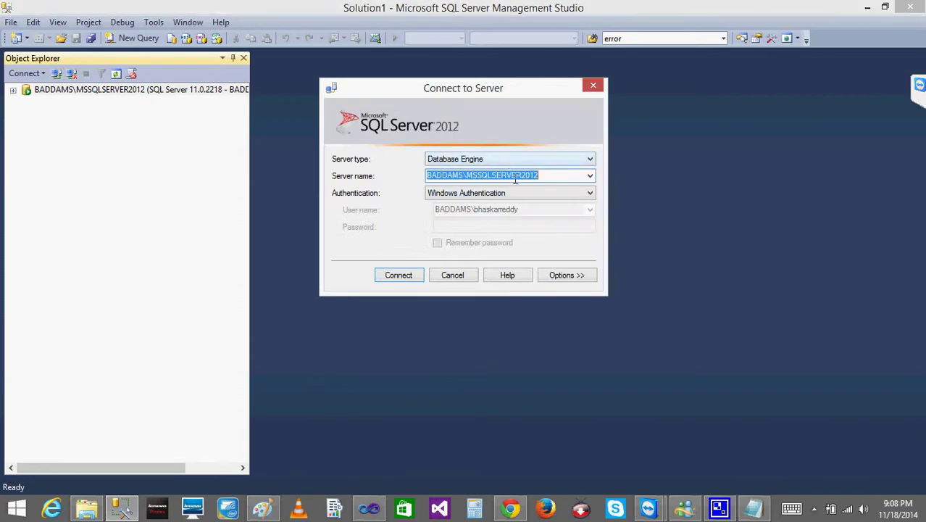
{"action": "type", "text": "."}
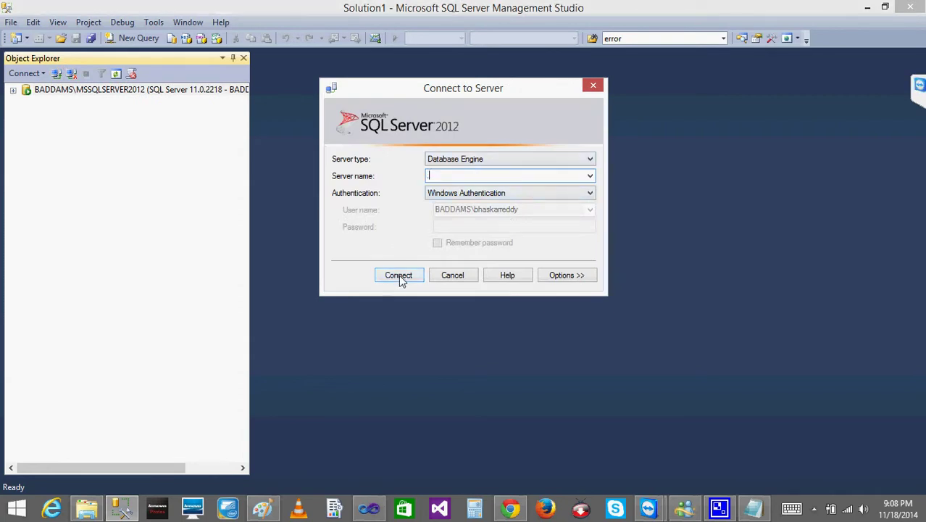
{"action": "left_click", "coordinate": [399, 277]}
Step: Expand the Temp database on the local server to list its tables
{"action": "left_click", "coordinate": [26, 115]}
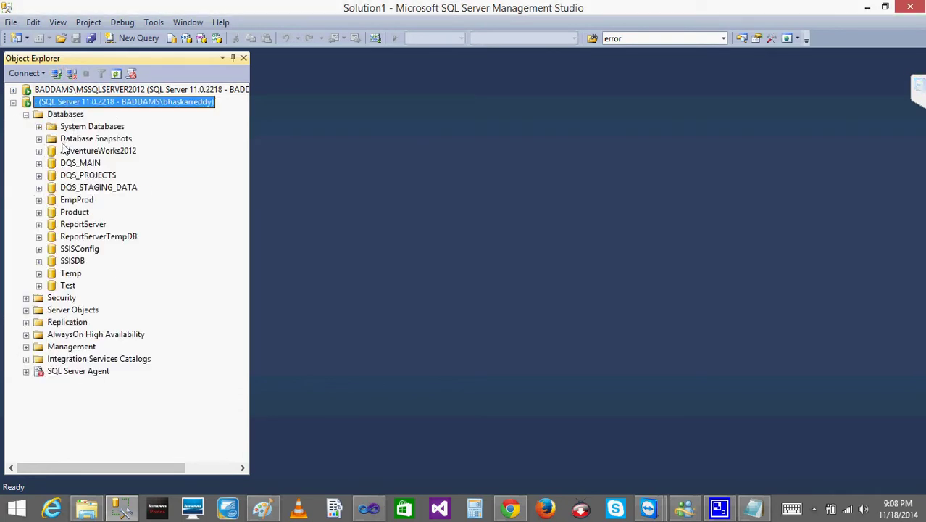
{"action": "left_click", "coordinate": [38, 273]}
{"action": "left_click", "coordinate": [52, 298]}
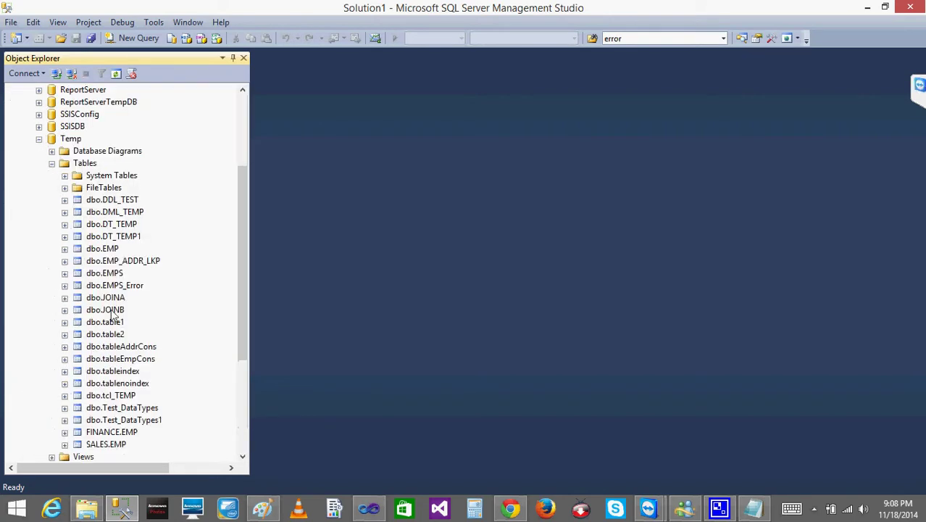
Step: Query the top 1000 rows of dbo.EMPS and add a TRUNCATE TABLE statement for [Temp].[dbo].[EMPS] in the query
{"action": "right_click", "coordinate": [120, 275]}
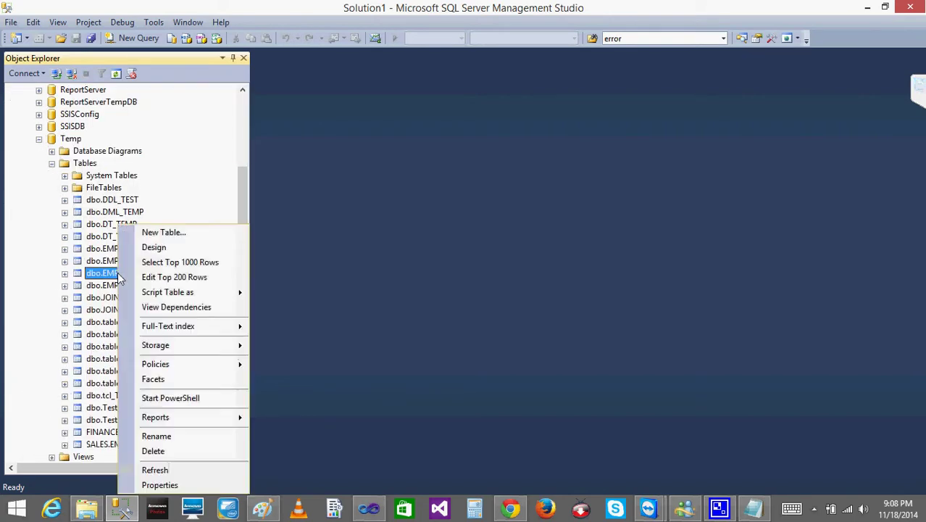
{"action": "left_click", "coordinate": [181, 262]}
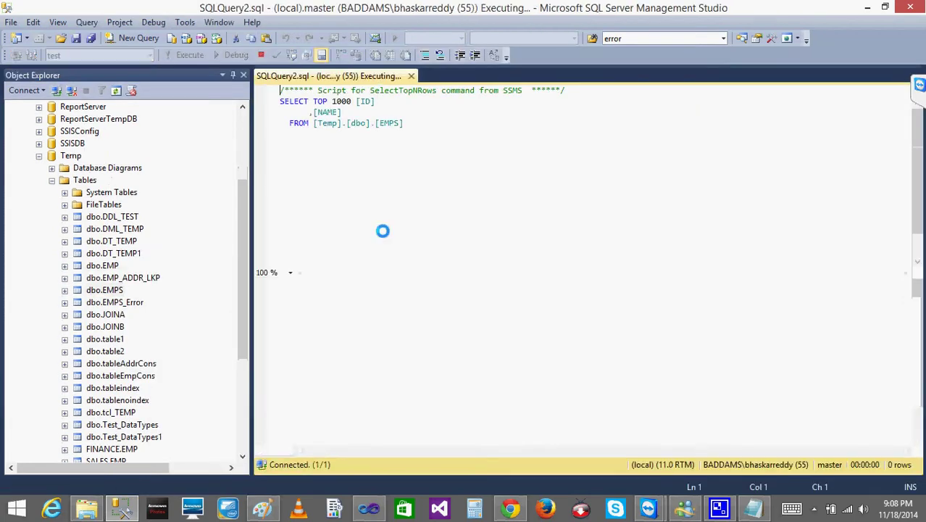
{"action": "left_click", "coordinate": [313, 123]}
{"action": "key", "text": "Return"}
{"action": "key", "text": "Return"}
{"action": "key", "text": "Return"}
{"action": "type", "text": "TRUNCAT"}
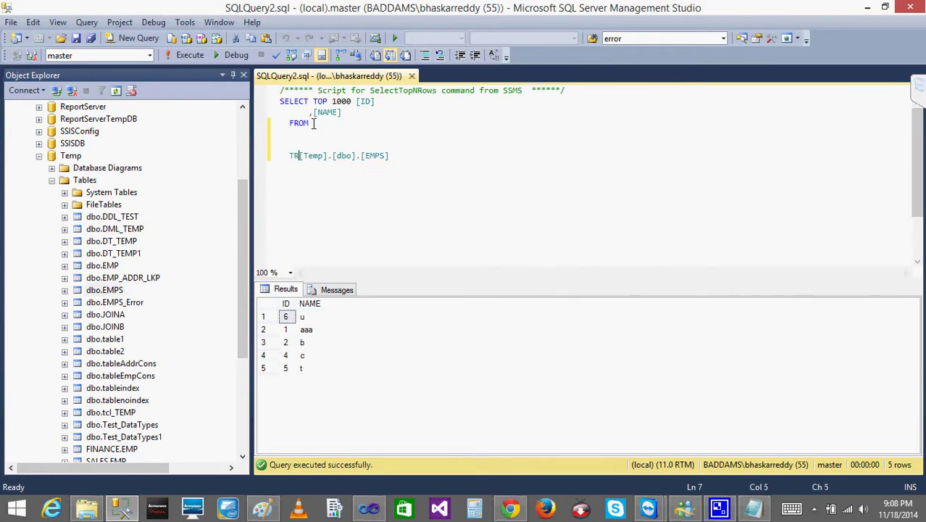
{"action": "type", "text": "E TABLE"}
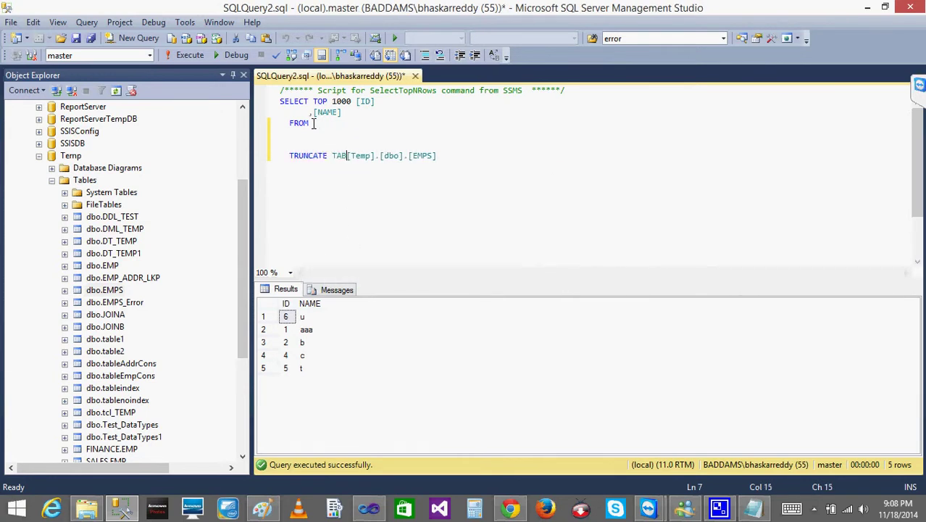
Step: Execute only the TRUNCATE TABLE [Temp].[dbo].[EMPS] statement to empty the EMPS table
{"action": "key", "text": "Home"}
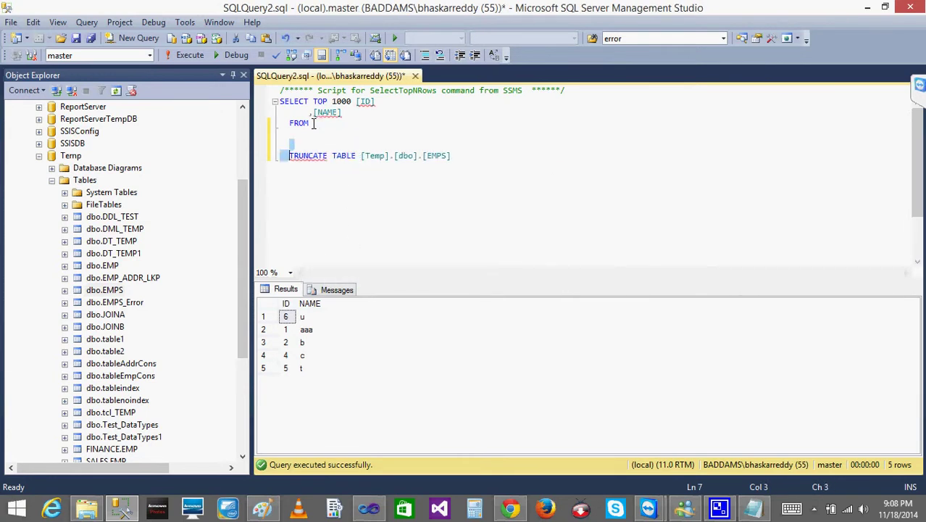
{"action": "key", "text": "shift+Right"}
{"action": "key", "text": "shift+Right"}
{"action": "key", "text": "shift+Right"}
{"action": "key", "text": "shift+Right"}
{"action": "key", "text": "shift+Right"}
{"action": "key", "text": "shift+Right"}
{"action": "key", "text": "shift+Right"}
{"action": "key", "text": "shift+Right"}
{"action": "key", "text": "shift+Right"}
{"action": "key", "text": "shift+Right"}
{"action": "key", "text": "shift+Right"}
{"action": "key", "text": "shift+Right"}
{"action": "key", "text": "shift+Right"}
{"action": "key", "text": "shift+Right"}
{"action": "key", "text": "shift+Right"}
{"action": "key", "text": "shift+Right"}
{"action": "key", "text": "shift+Right"}
{"action": "key", "text": "shift+Right"}
{"action": "key", "text": "shift+Right"}
{"action": "key", "text": "shift+Right"}
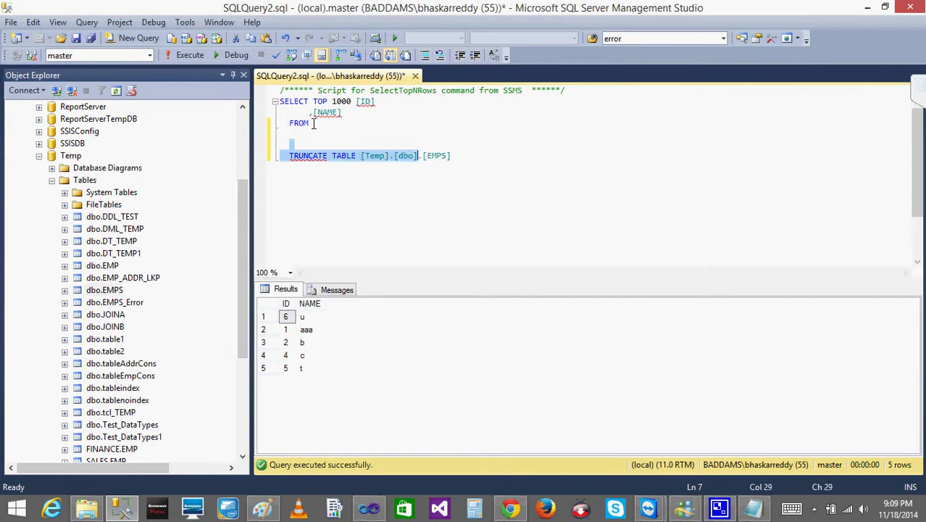
{"action": "left_click", "coordinate": [182, 56]}
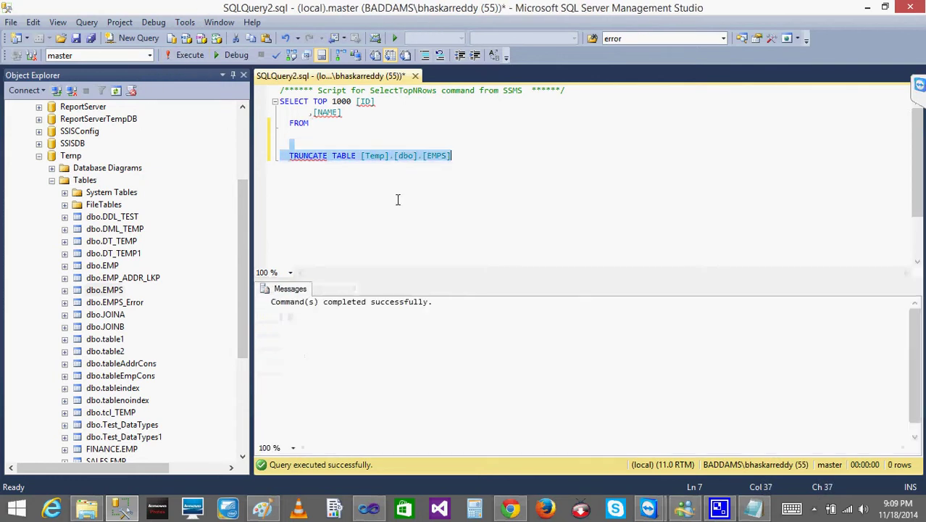
Step: Undo the query text edits to restore the original SELECT statement on EMPS
{"action": "key", "text": "ctrl+z"}
{"action": "key", "text": "ctrl+z"}
{"action": "key", "text": "ctrl+z"}
{"action": "key", "text": "ctrl+z"}
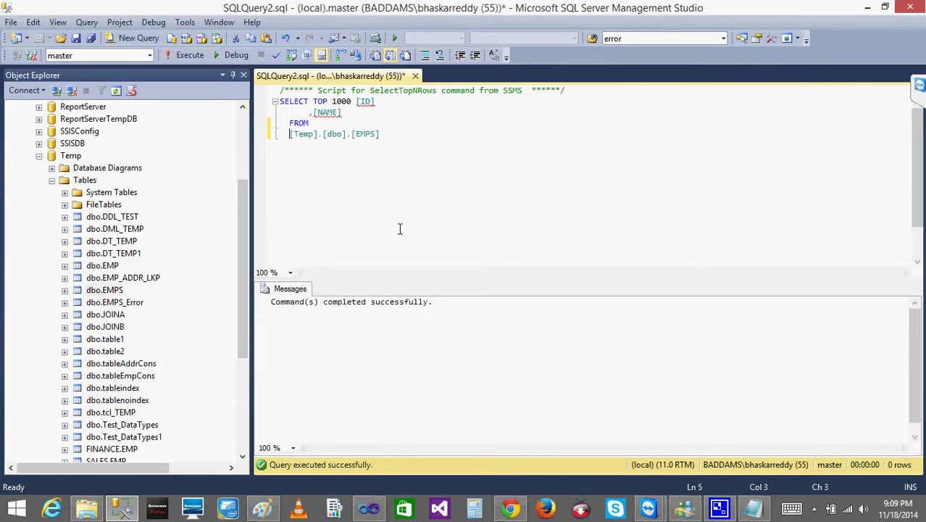
{"action": "key", "text": "ctrl+z"}
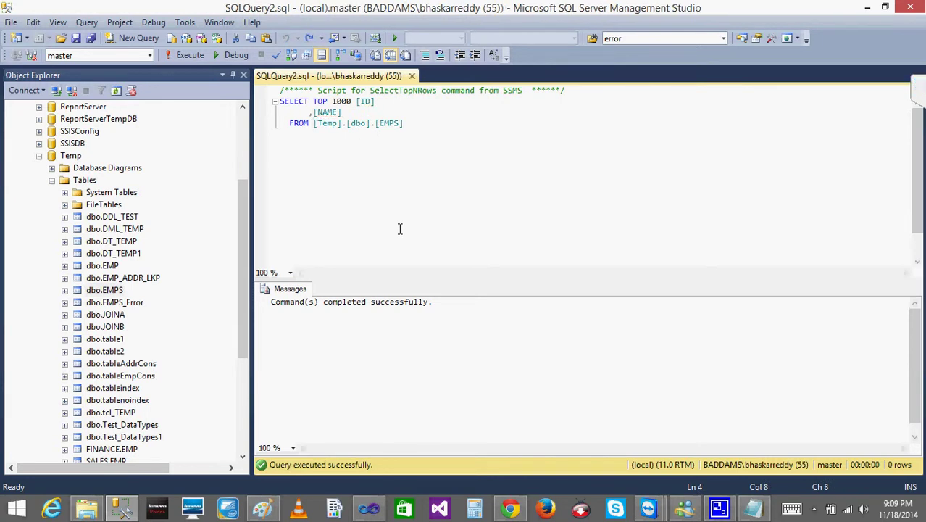
Step: Remove TOP 1000 from the SELECT statement and execute it to check the rows in EMPS
{"action": "left_click", "coordinate": [351, 110]}
{"action": "left_click", "coordinate": [353, 102]}
{"action": "key", "text": "BackSpace"}
{"action": "key", "text": "BackSpace"}
{"action": "key", "text": "BackSpace"}
{"action": "key", "text": "BackSpace"}
{"action": "key", "text": "BackSpace"}
{"action": "key", "text": "BackSpace"}
{"action": "key", "text": "BackSpace"}
{"action": "key", "text": "BackSpace"}
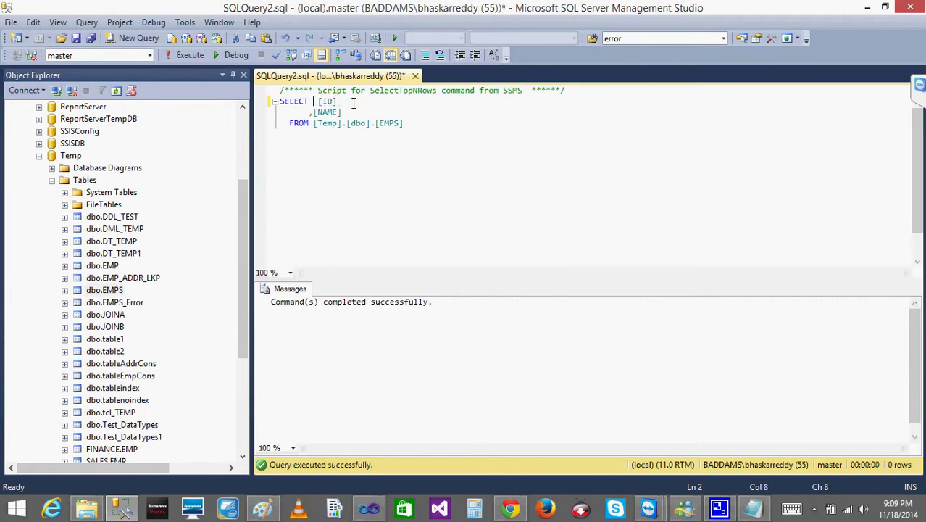
{"action": "left_click", "coordinate": [187, 54]}
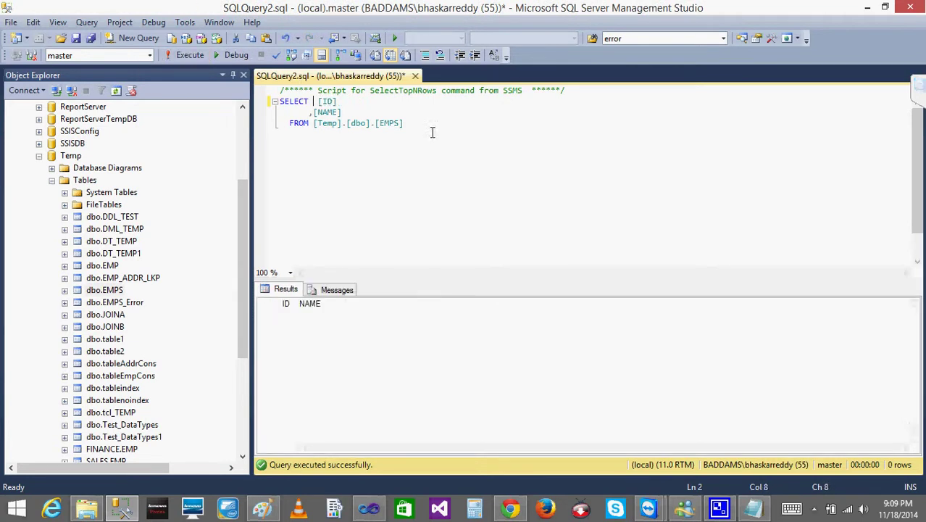
{"action": "left_click", "coordinate": [381, 205]}
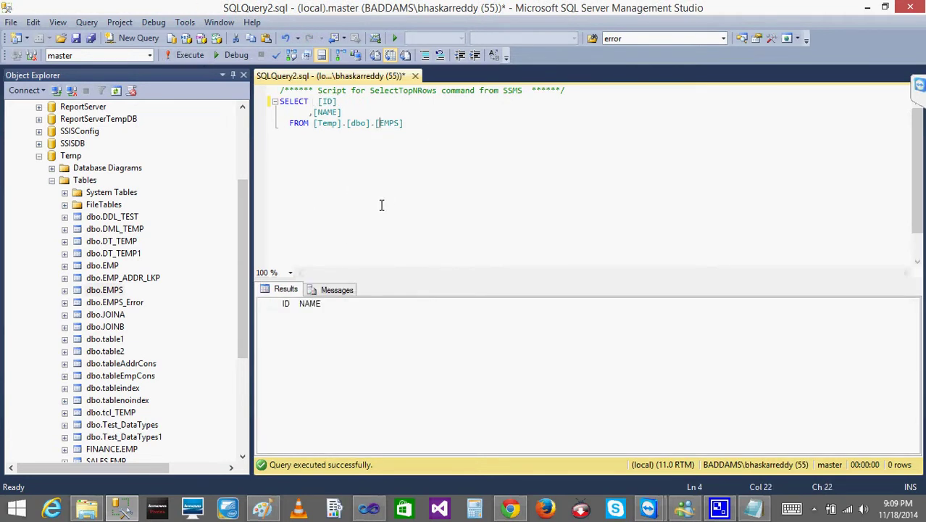
Step: Switch to File Explorer, view the contents of BITFile.txt in the TestSSISFiles folder and close the file
{"action": "left_click", "coordinate": [868, 11]}
{"action": "left_click", "coordinate": [868, 7]}
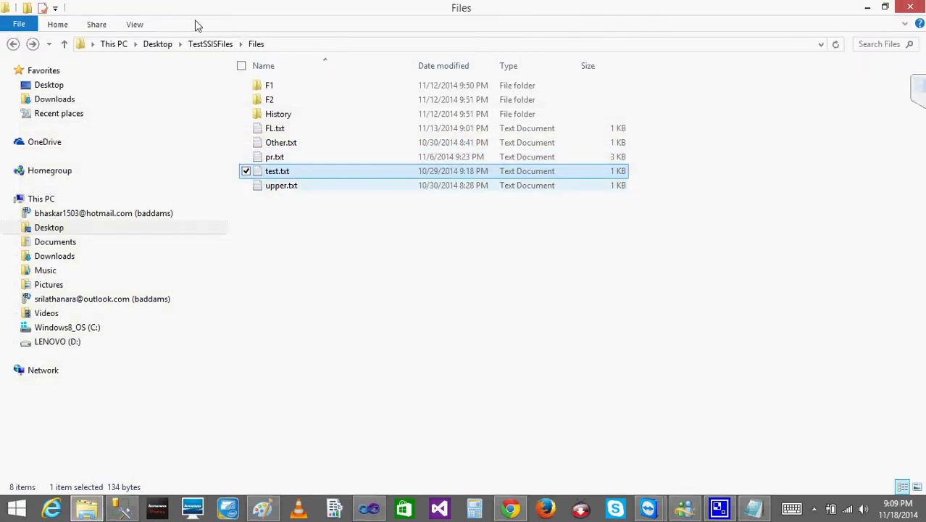
{"action": "left_click", "coordinate": [210, 44]}
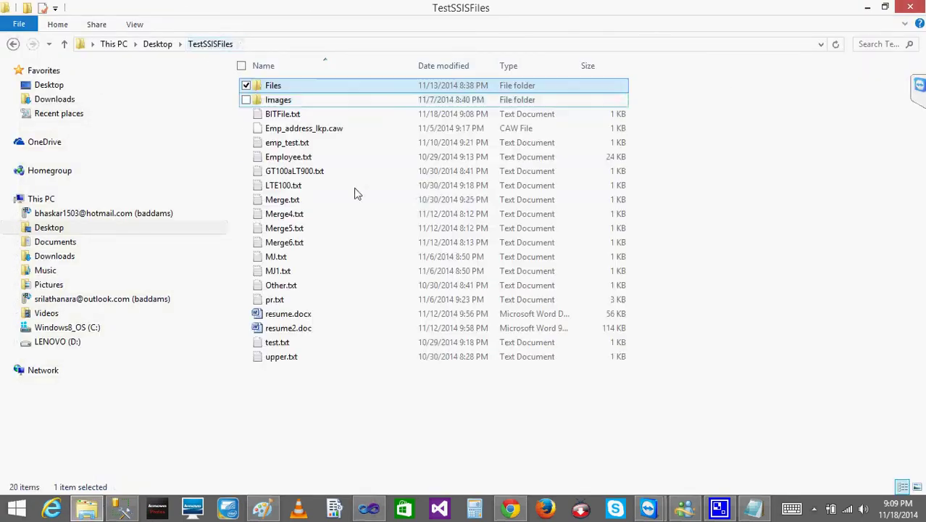
{"action": "double_click", "coordinate": [281, 116]}
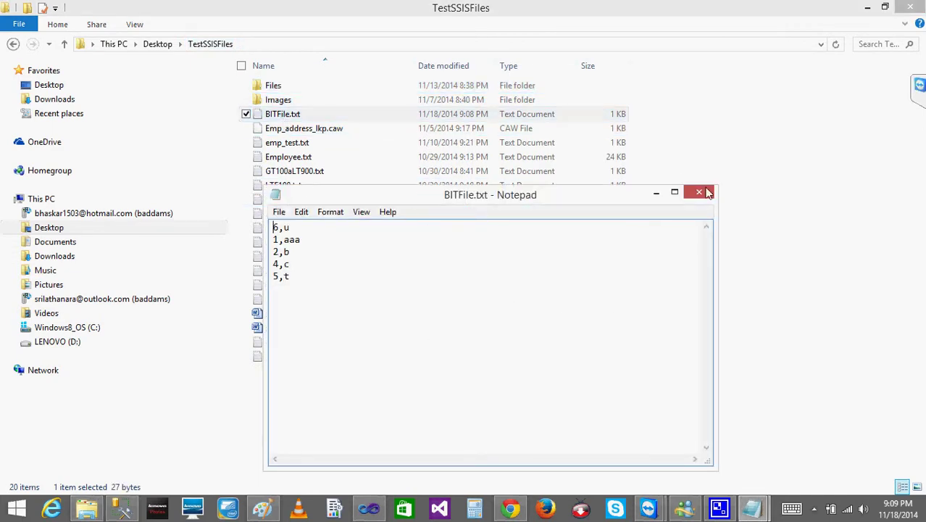
{"action": "left_click", "coordinate": [707, 193]}
Step: Switch to Visual Studio and review the Flat File Destination's connection settings, leaving them as they are
{"action": "left_click", "coordinate": [369, 507]}
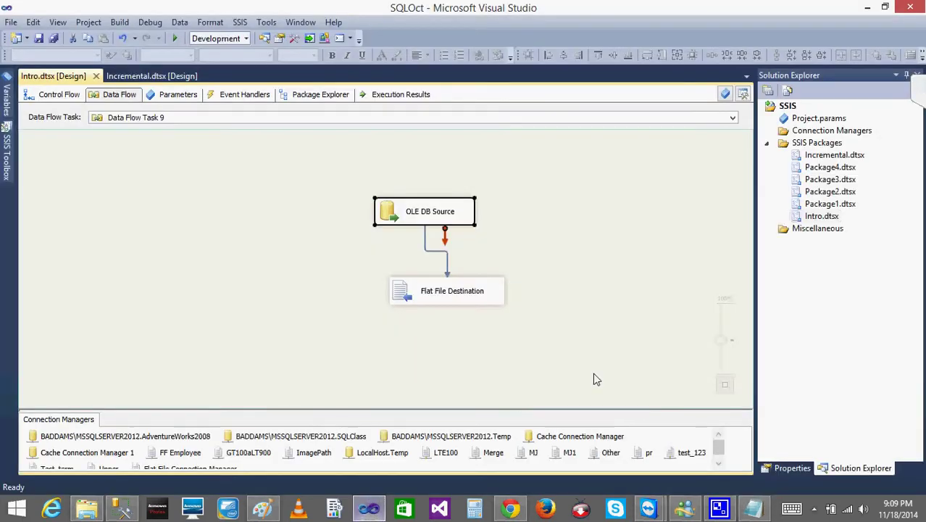
{"action": "left_click", "coordinate": [410, 292]}
{"action": "double_click", "coordinate": [411, 293]}
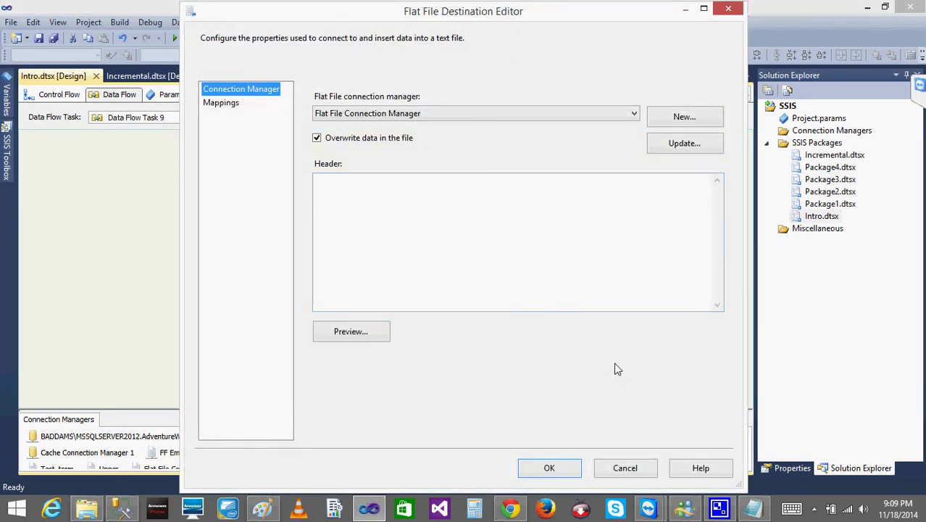
{"action": "left_click", "coordinate": [641, 471]}
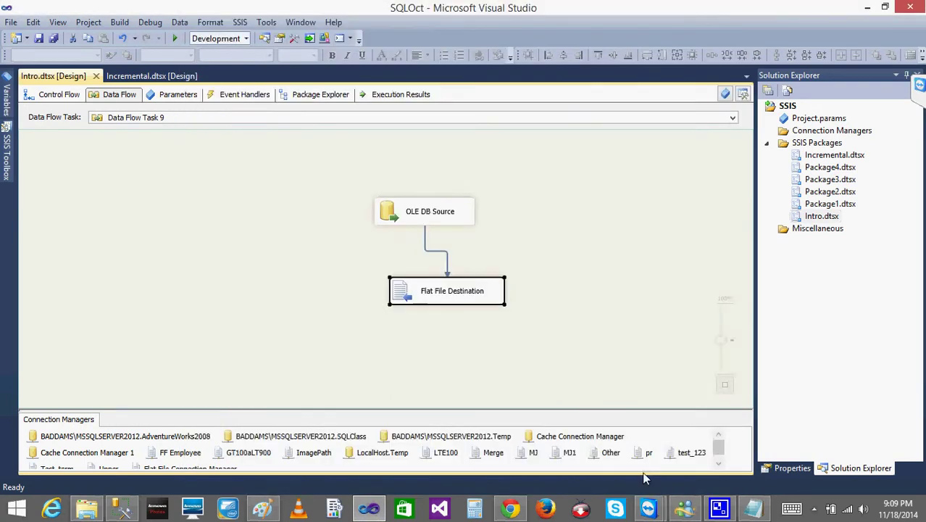
Step: Enable column names in the first data row for Flat File Connection Manager
{"action": "left_click", "coordinate": [720, 465]}
{"action": "left_click", "coordinate": [187, 460]}
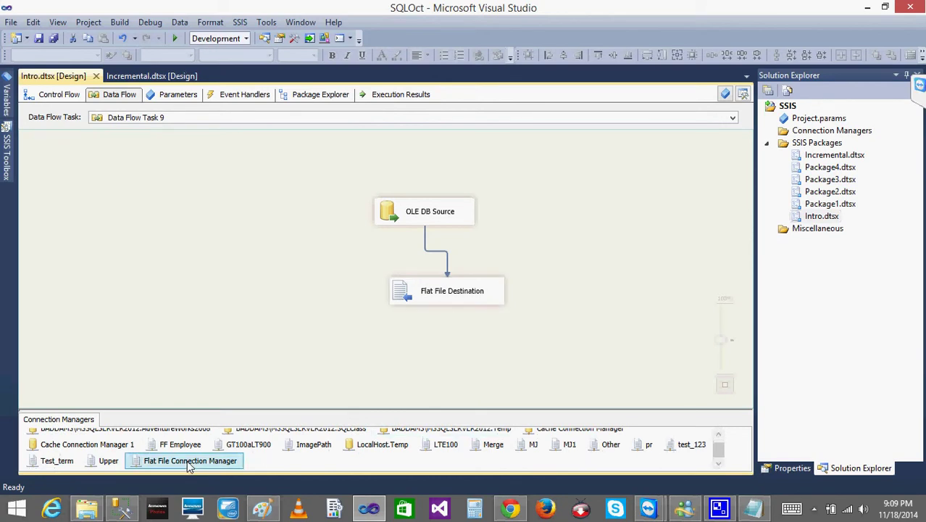
{"action": "double_click", "coordinate": [187, 460]}
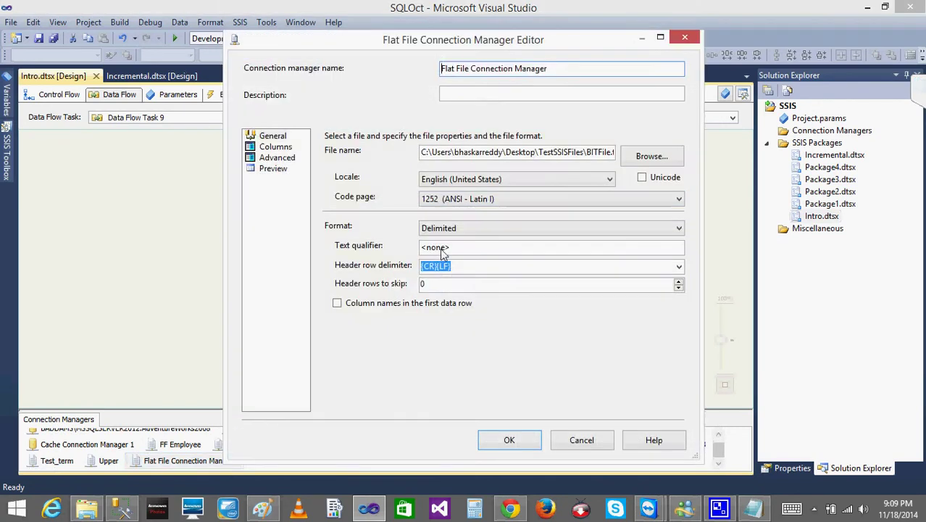
{"action": "left_click", "coordinate": [337, 302]}
{"action": "left_click", "coordinate": [533, 441]}
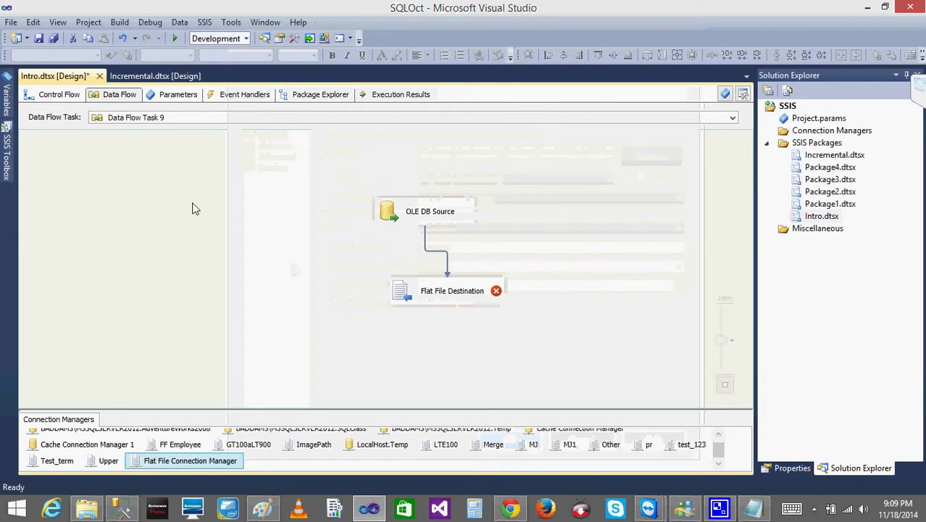
Step: Try to map ID to destination column 6 and NAME to column u in the Flat File Destination
{"action": "left_click", "coordinate": [401, 296]}
{"action": "double_click", "coordinate": [401, 296]}
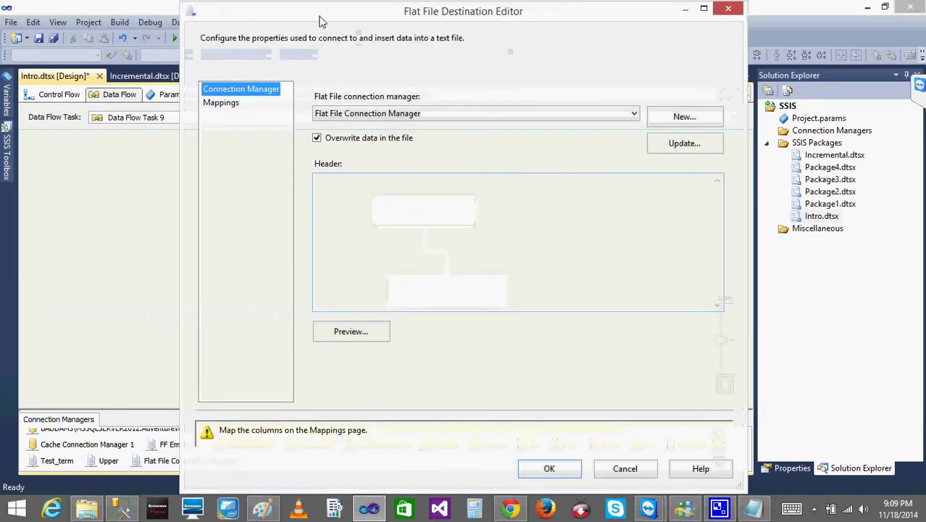
{"action": "left_click", "coordinate": [221, 103]}
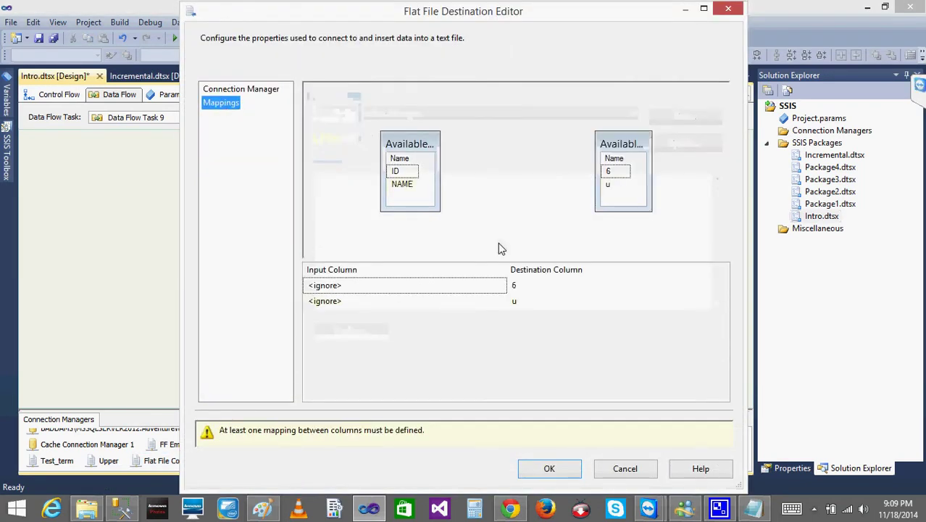
{"action": "left_click", "coordinate": [448, 287]}
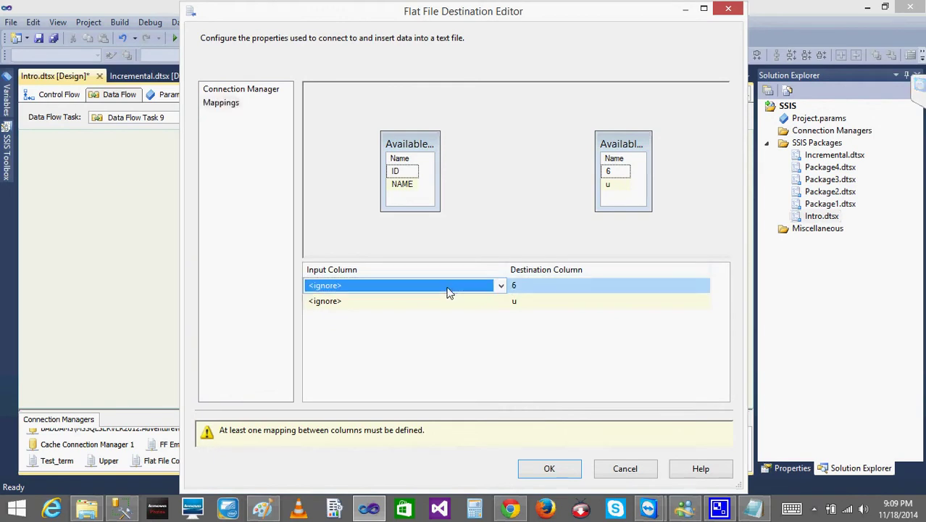
{"action": "left_click", "coordinate": [501, 286]}
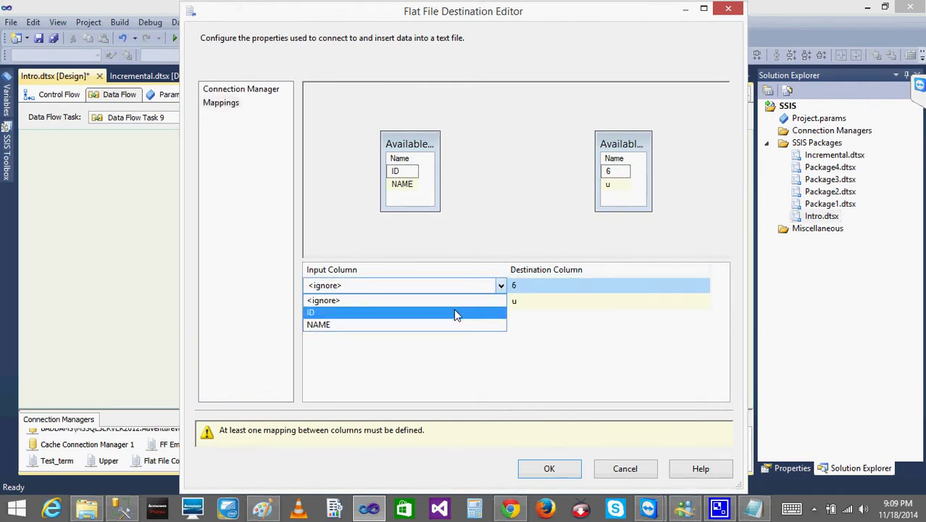
{"action": "left_click", "coordinate": [456, 313]}
{"action": "left_click", "coordinate": [484, 303]}
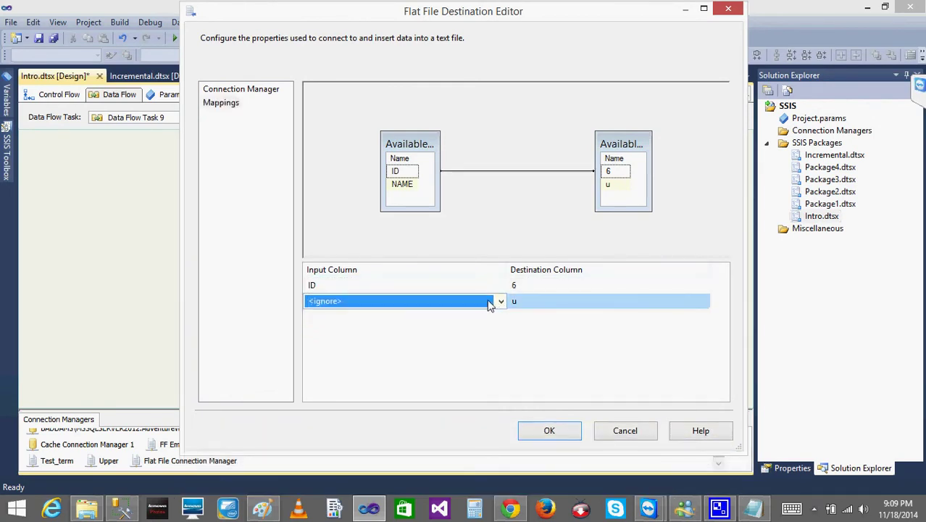
{"action": "left_click", "coordinate": [499, 303]}
{"action": "left_click", "coordinate": [437, 326]}
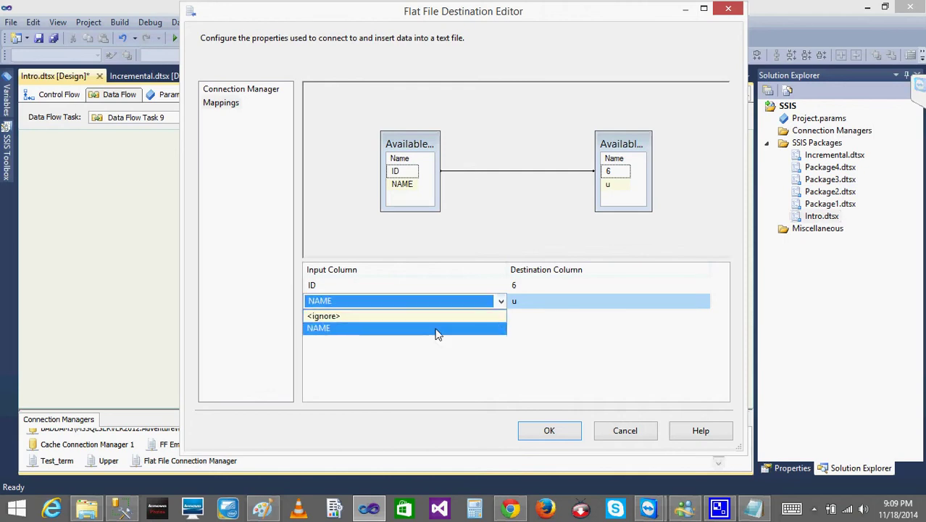
{"action": "left_click", "coordinate": [530, 289]}
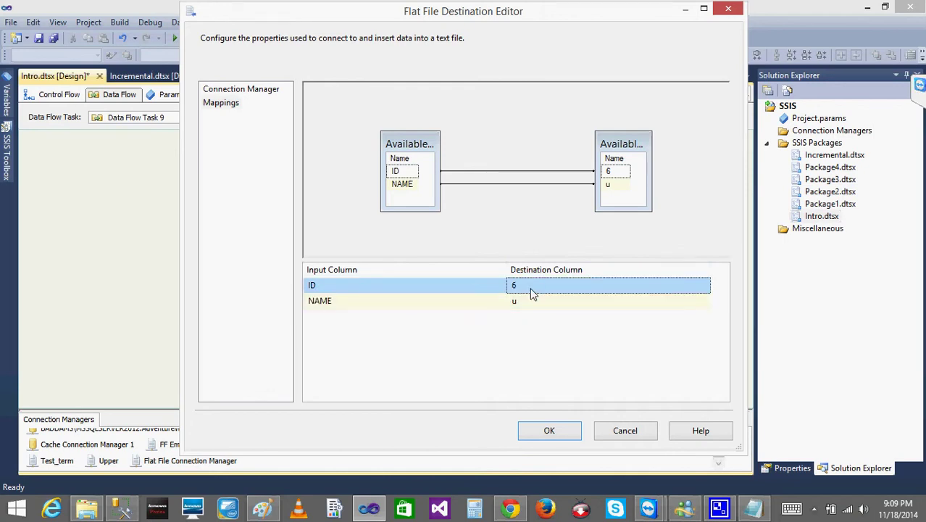
{"action": "left_click", "coordinate": [622, 431]}
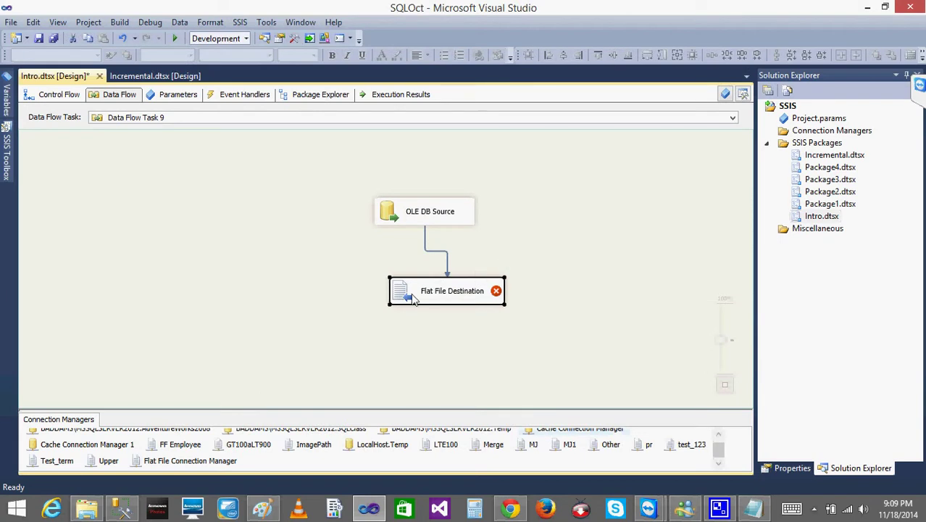
Step: Replace the Flat File Destination with a new one and connect the OLE DB Source to it
{"action": "key", "text": "Delete"}
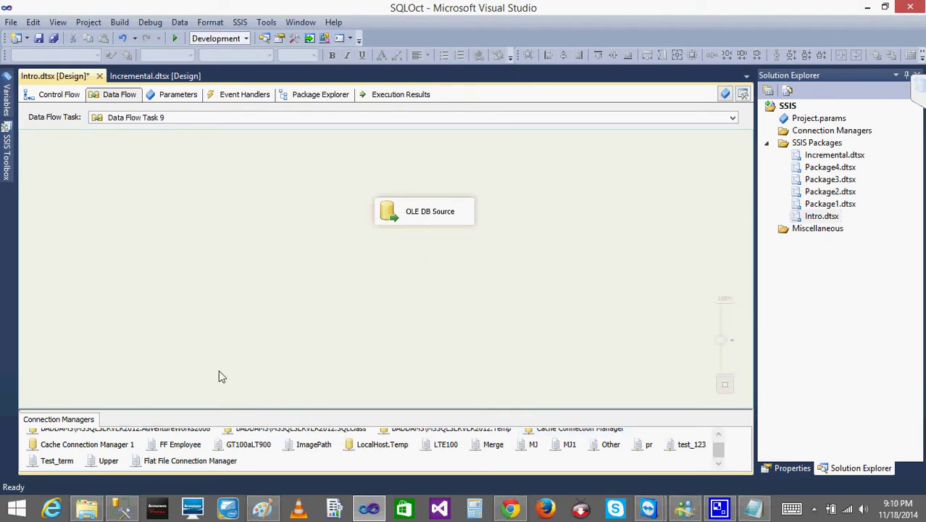
{"action": "left_click", "coordinate": [6, 151]}
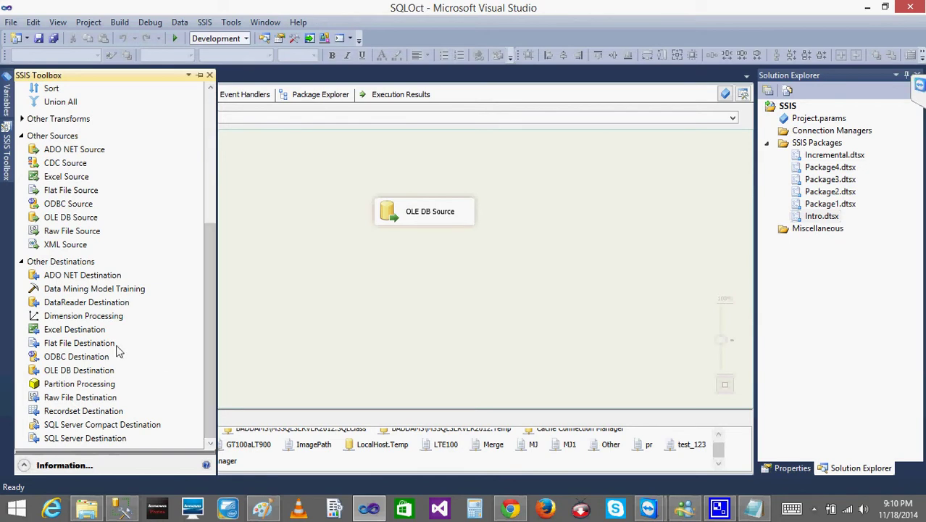
{"action": "left_click_drag", "start_coordinate": [99, 346], "coordinate": [487, 320]}
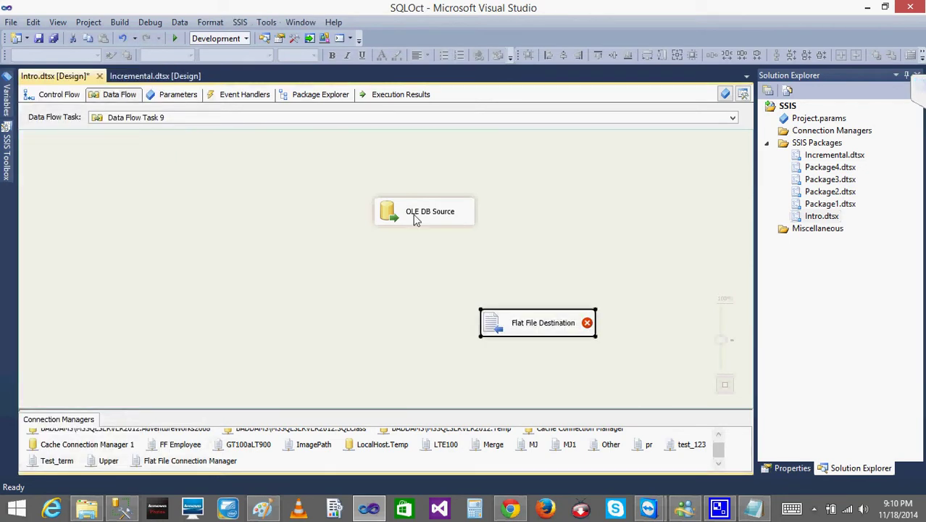
{"action": "left_click_drag", "start_coordinate": [417, 222], "coordinate": [504, 330]}
Step: Create a delimited flat file connection manager named BIT for BIT.txt in the TestSSISFiles folder from the Flat File Destination
{"action": "double_click", "coordinate": [505, 330]}
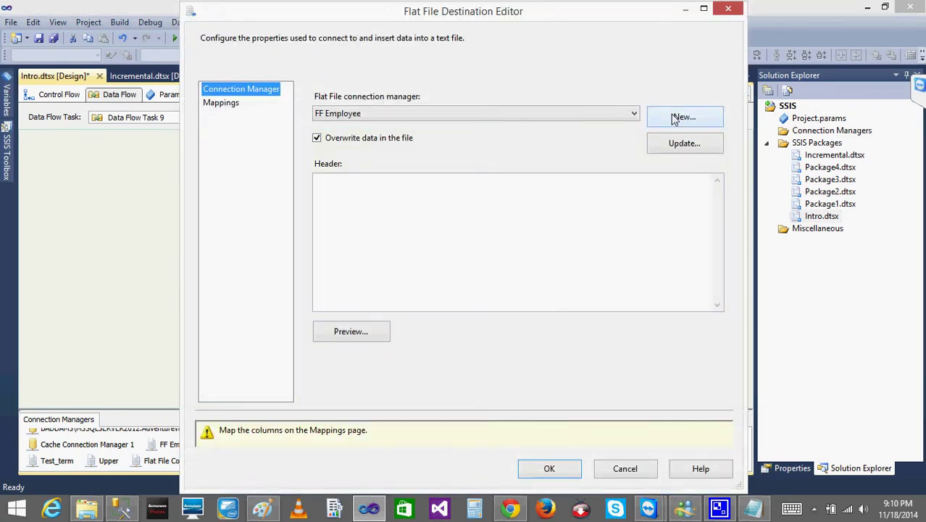
{"action": "left_click", "coordinate": [673, 118]}
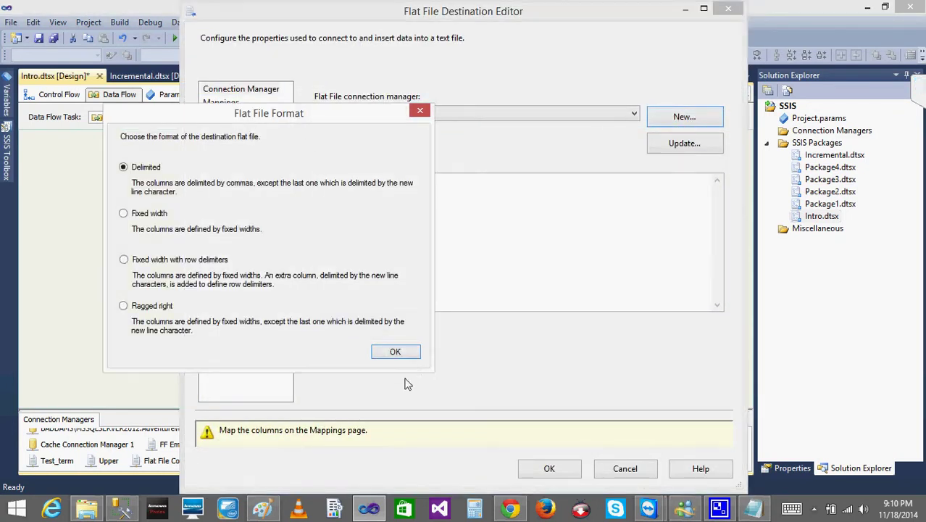
{"action": "left_click", "coordinate": [395, 353]}
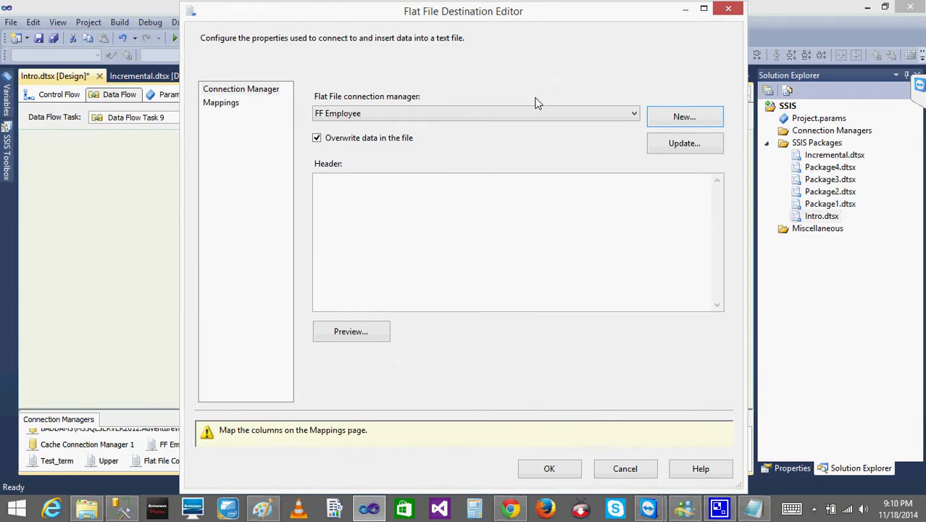
{"action": "type", "text": "Bl"}
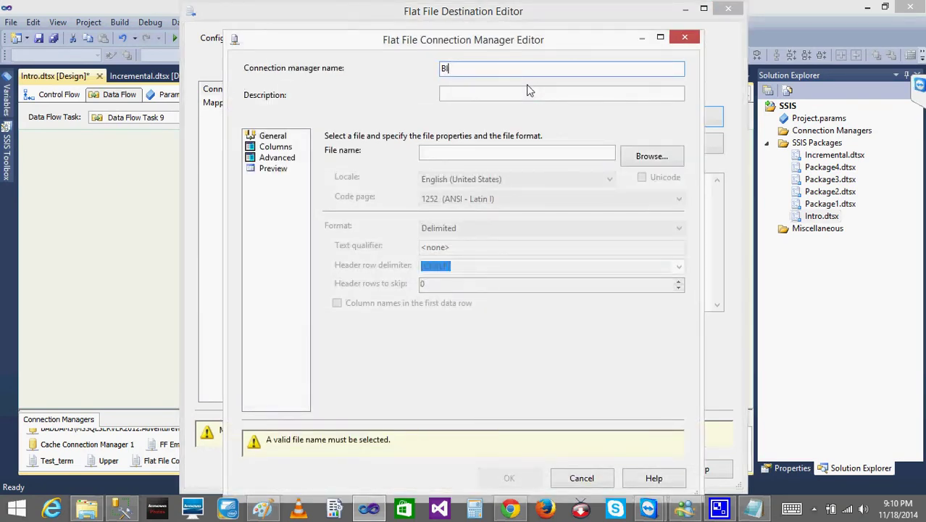
{"action": "type", "text": "T"}
{"action": "left_click", "coordinate": [666, 161]}
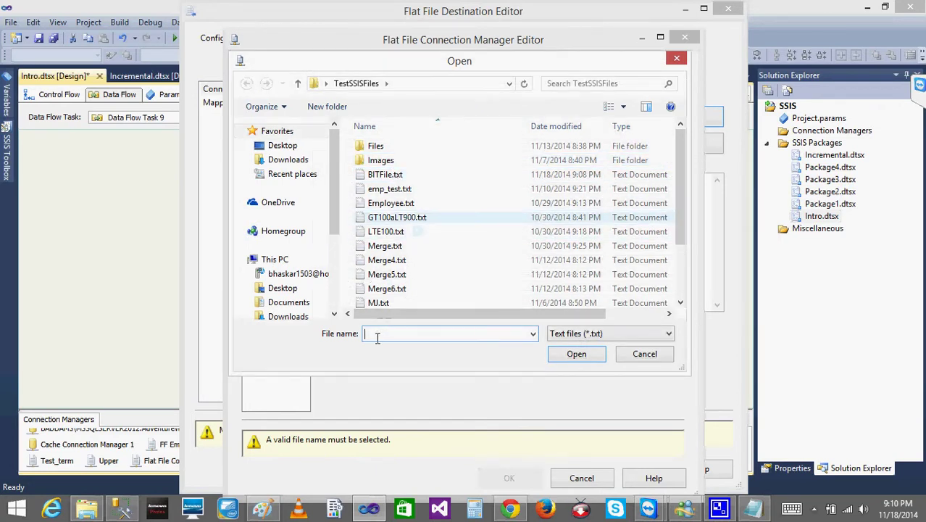
{"action": "type", "text": "BIT"}
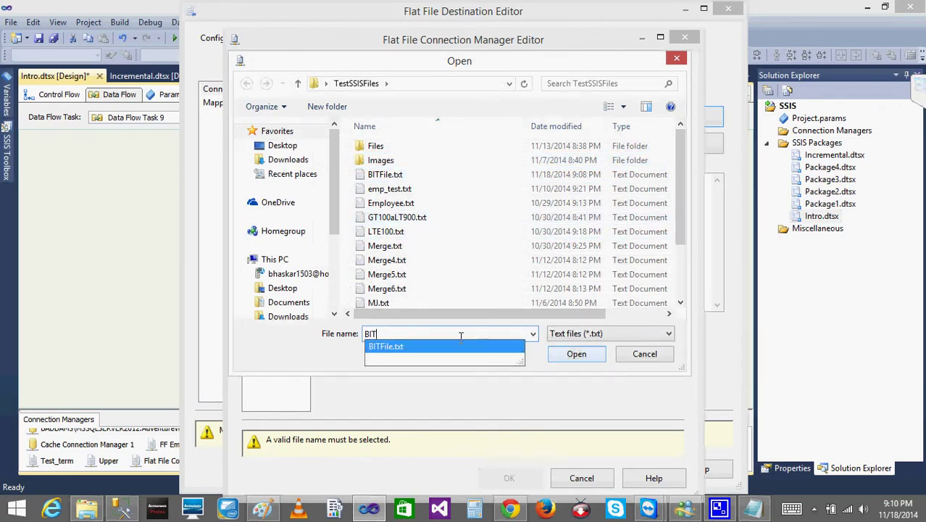
{"action": "left_click", "coordinate": [573, 356]}
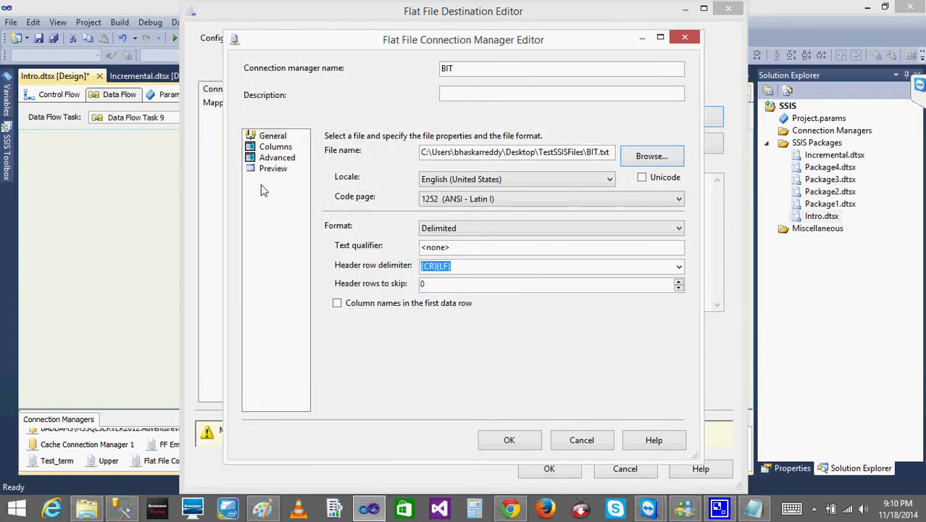
{"action": "left_click", "coordinate": [271, 148]}
{"action": "left_click", "coordinate": [281, 158]}
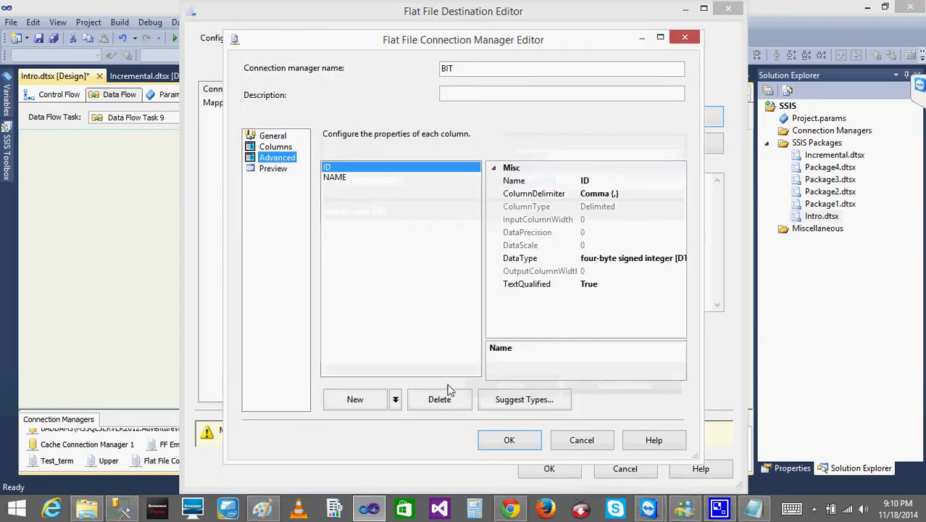
{"action": "left_click", "coordinate": [500, 439]}
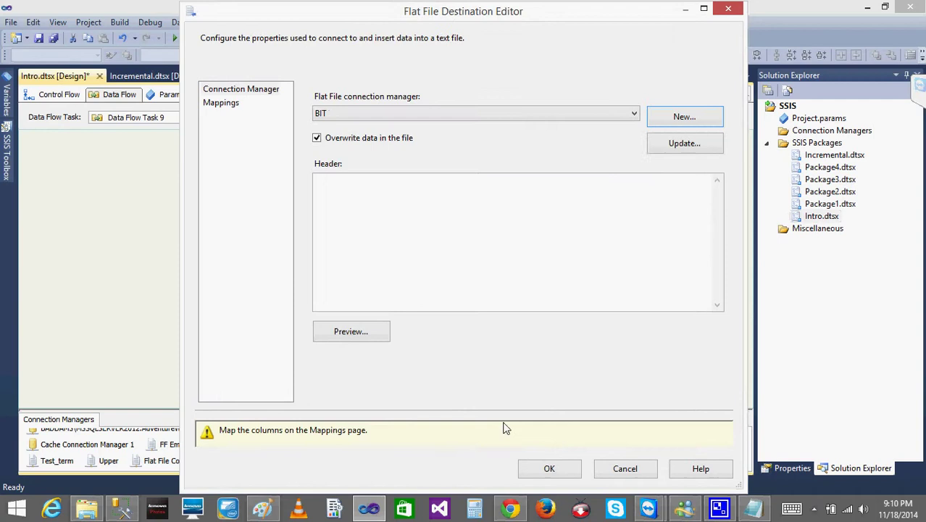
{"action": "left_click", "coordinate": [222, 103]}
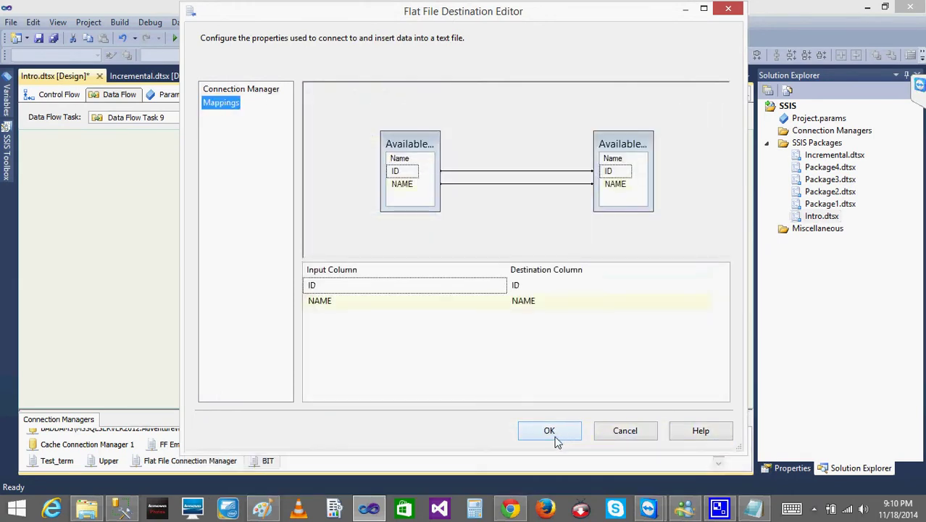
{"action": "left_click", "coordinate": [234, 91]}
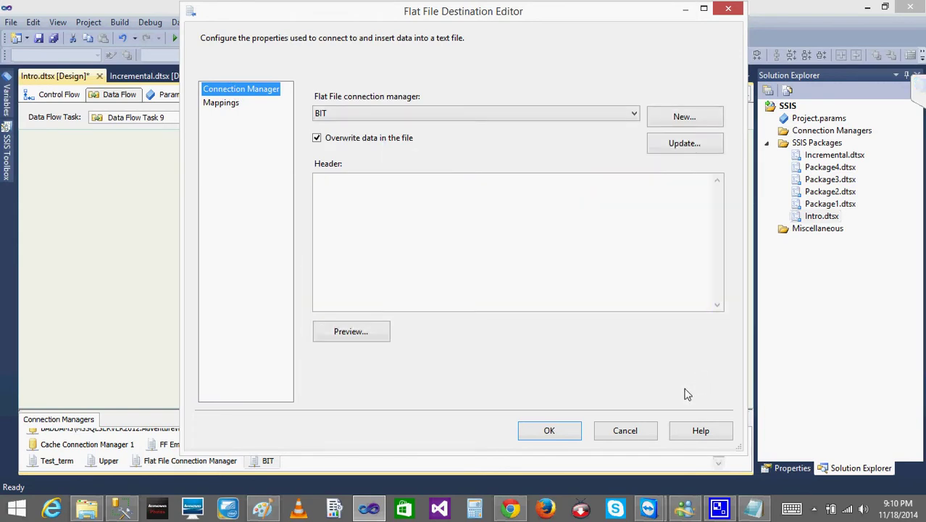
{"action": "left_click", "coordinate": [625, 431]}
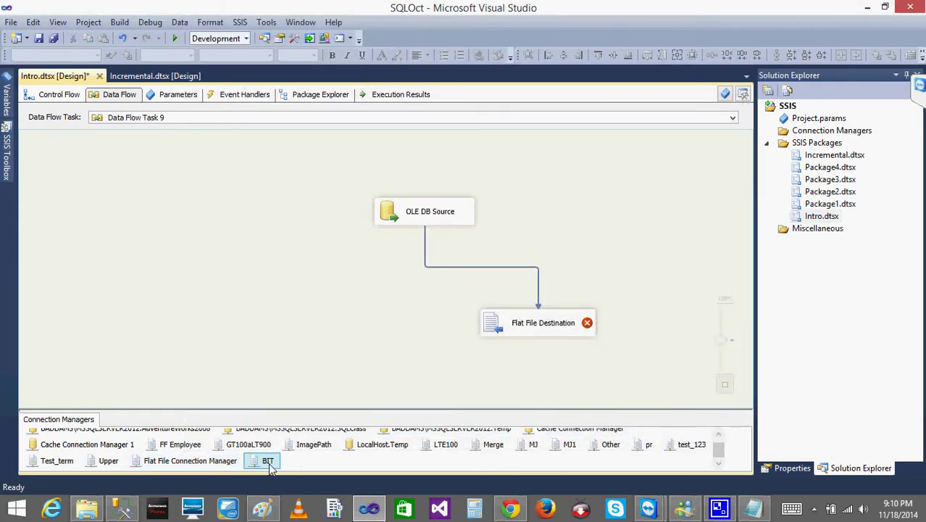
Step: Enable column names in the first data row for the BIT connection manager
{"action": "double_click", "coordinate": [269, 467]}
{"action": "left_click", "coordinate": [336, 303]}
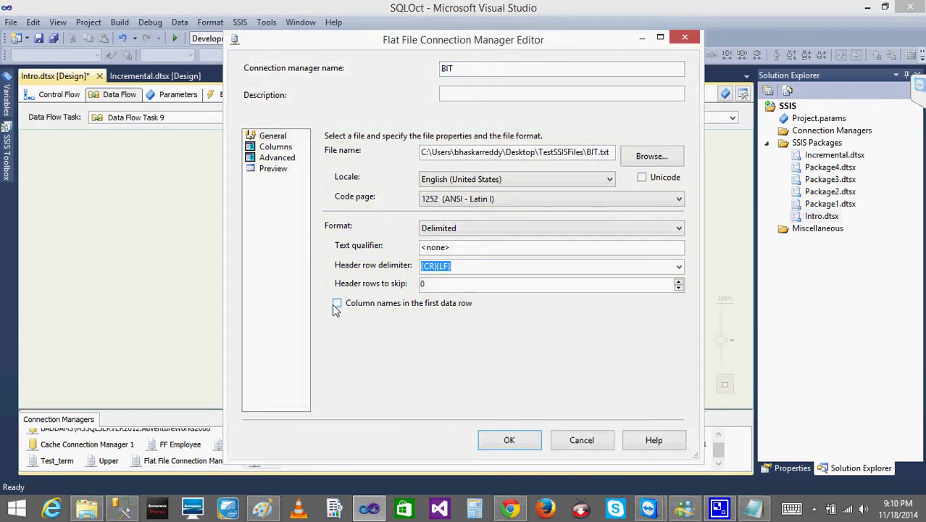
{"action": "left_click", "coordinate": [518, 440]}
Step: Map ID to ID and NAME to NAME in the Flat File Destination using BIT, and run the package
{"action": "double_click", "coordinate": [505, 327]}
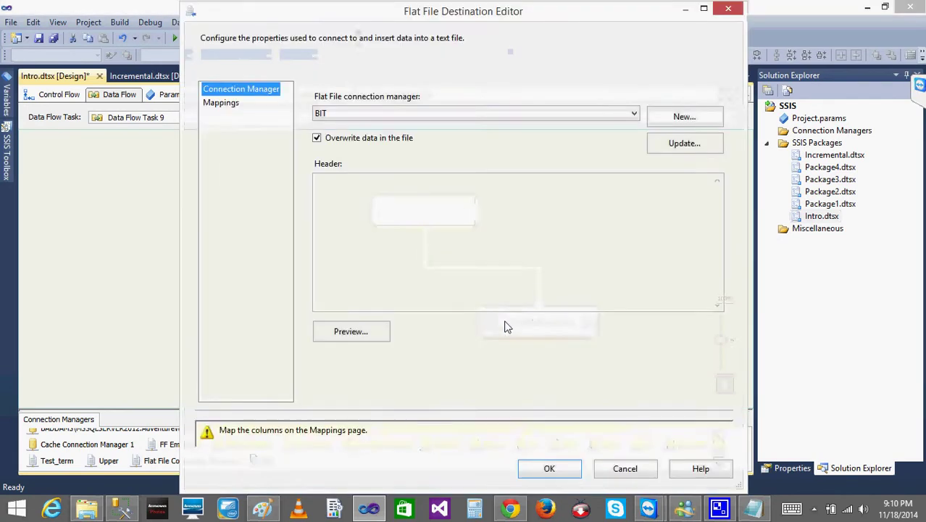
{"action": "left_click", "coordinate": [227, 104]}
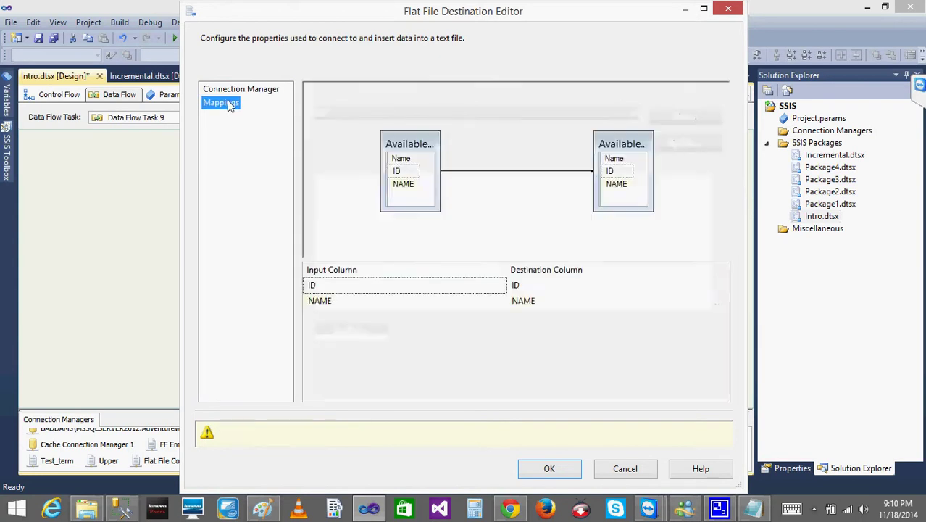
{"action": "left_click", "coordinate": [549, 433]}
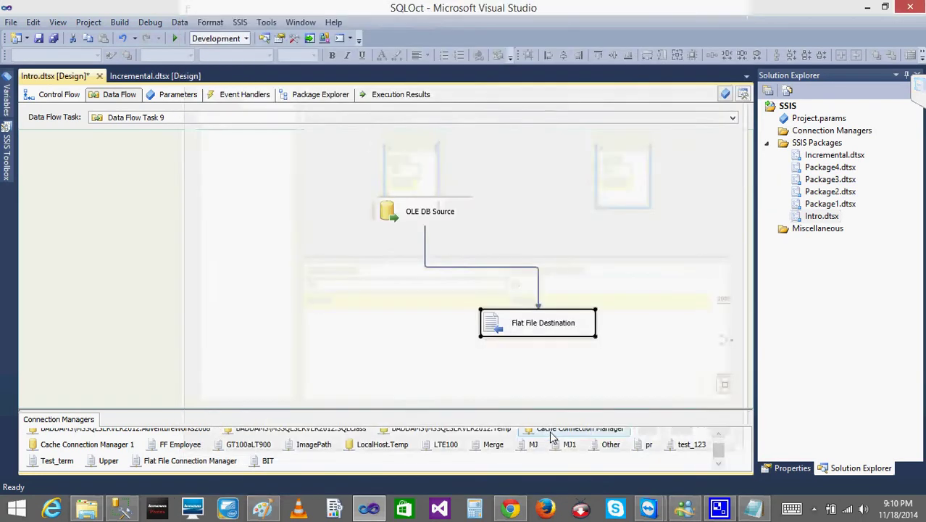
{"action": "left_click", "coordinate": [328, 251]}
{"action": "left_click", "coordinate": [174, 36]}
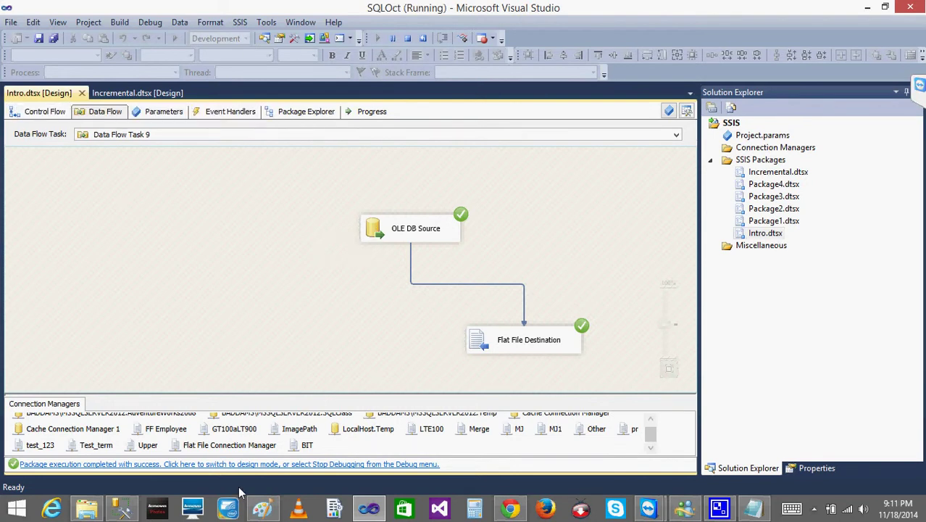
Step: Switch to the TestSSISFiles folder and copy all the rows from BITFile.txt
{"action": "left_click", "coordinate": [867, 7]}
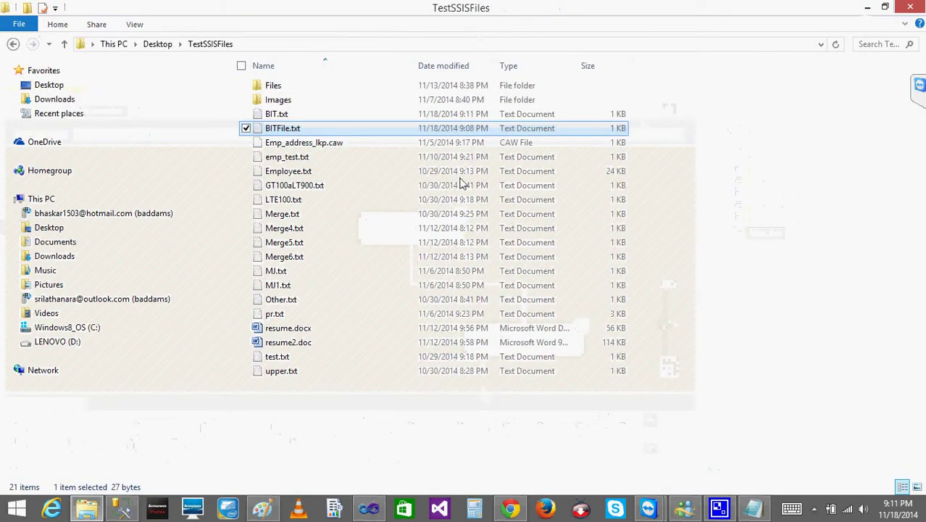
{"action": "double_click", "coordinate": [284, 128]}
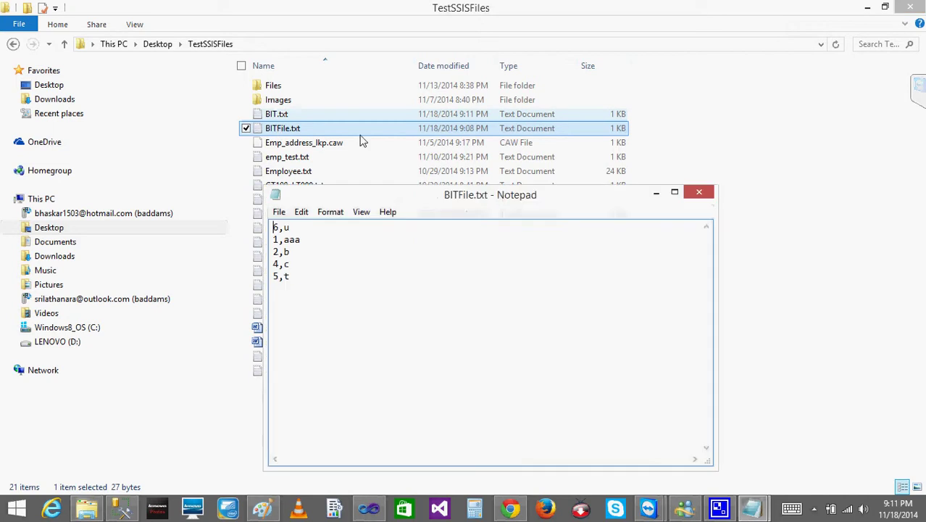
{"action": "key", "text": "ctrl+a"}
{"action": "key", "text": "ctrl+c"}
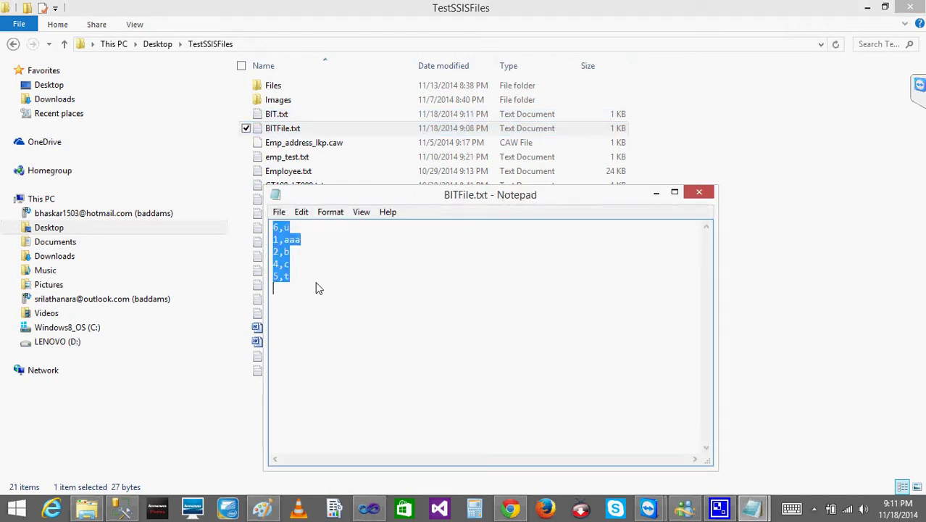
{"action": "left_click", "coordinate": [699, 192]}
Step: Paste the copied rows below the ID,NAME header in BIT.txt and save the file
{"action": "double_click", "coordinate": [285, 114]}
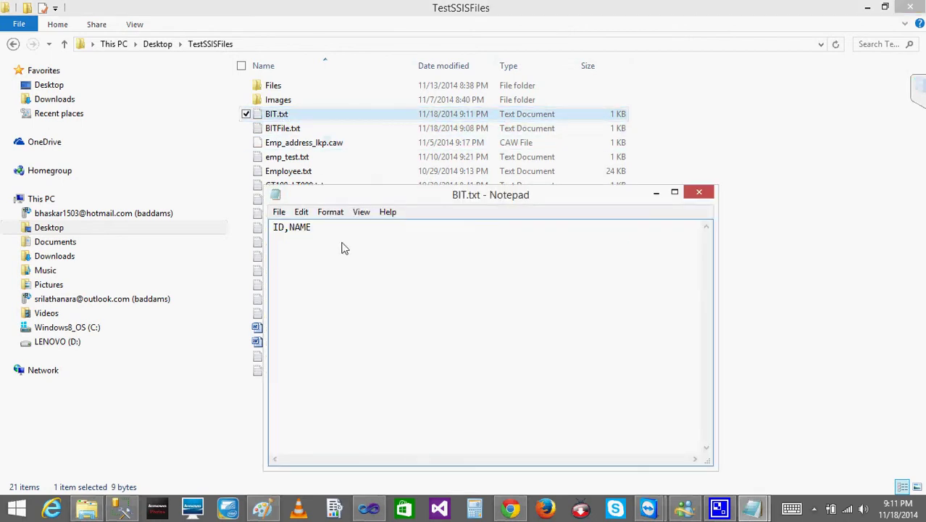
{"action": "key", "text": "ctrl+v"}
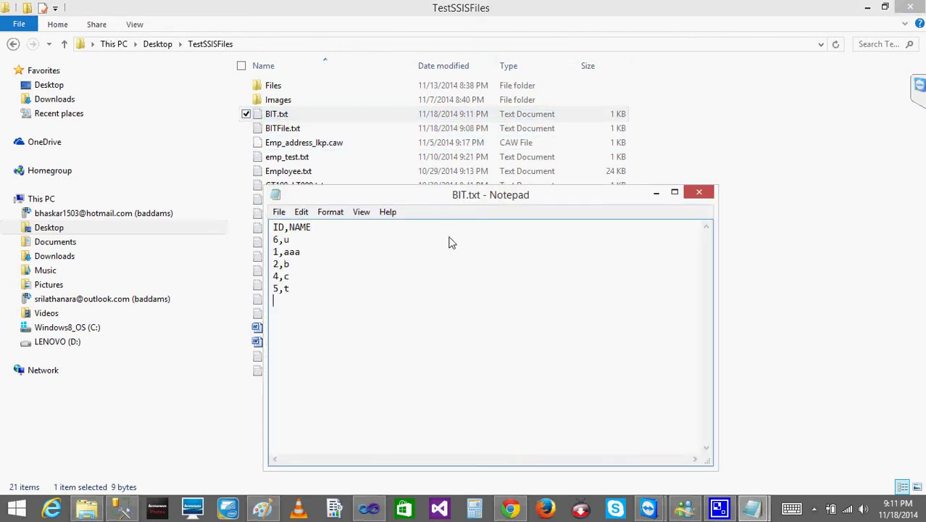
{"action": "key", "text": "ctrl+s"}
{"action": "left_click", "coordinate": [699, 192]}
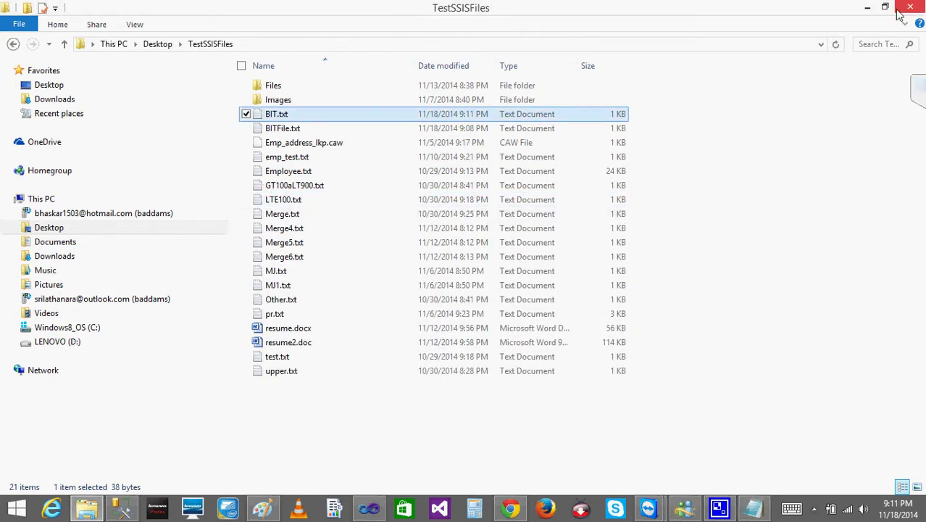
Step: Switch back to Visual Studio and stop debugging the package
{"action": "key", "text": "alt+Tab"}
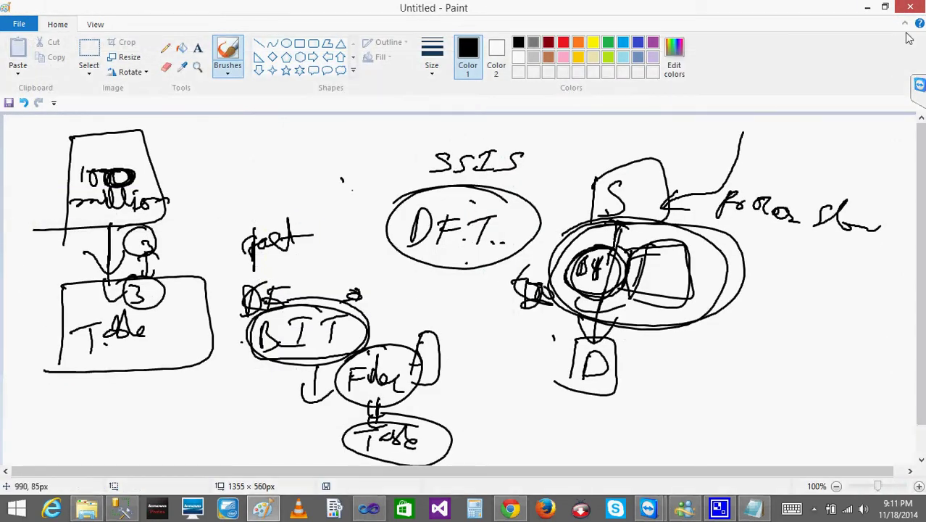
{"action": "left_click", "coordinate": [867, 9]}
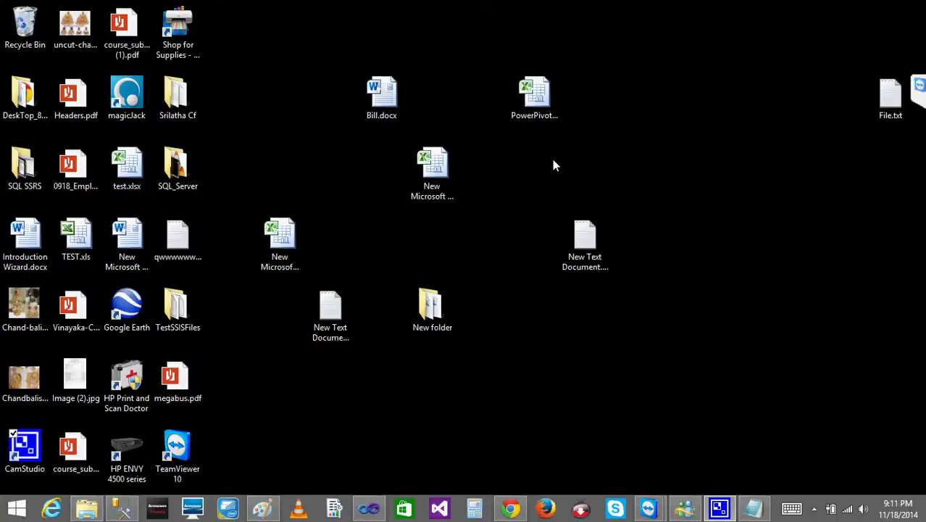
{"action": "left_click", "coordinate": [369, 508]}
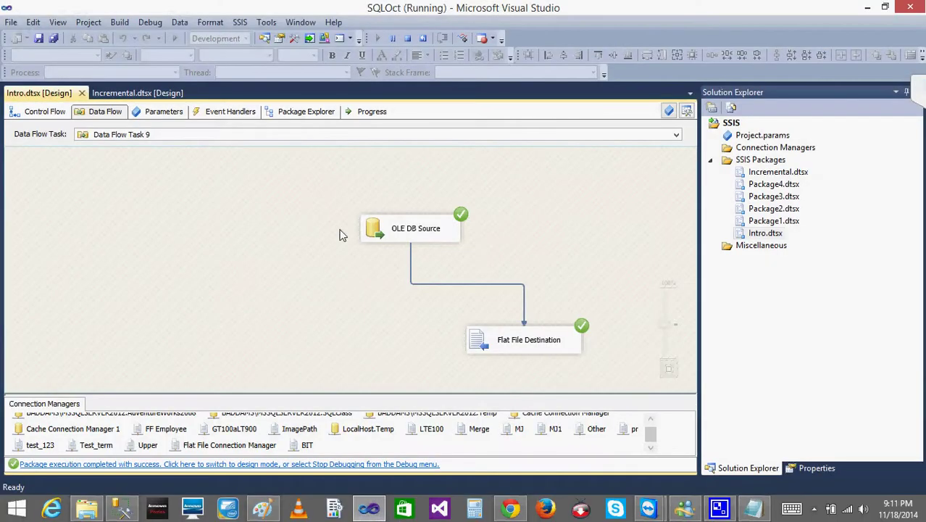
{"action": "left_click", "coordinate": [408, 38]}
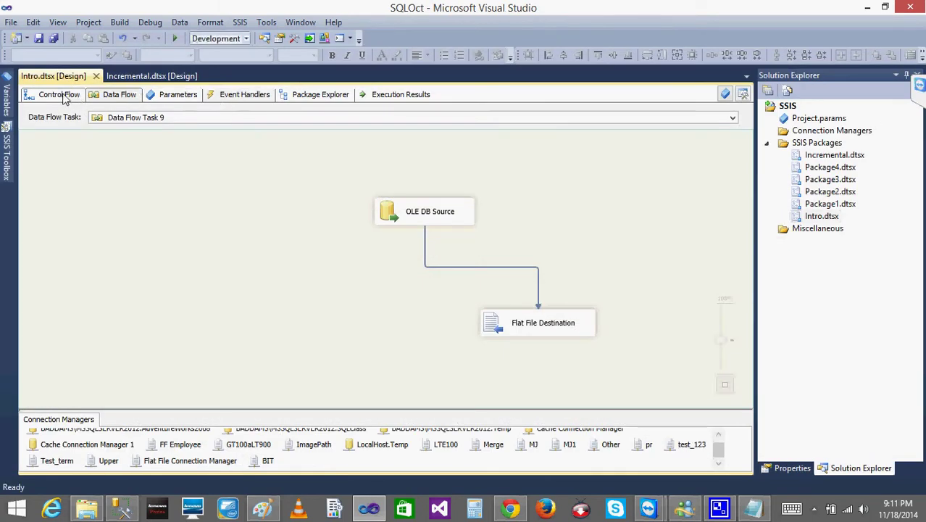
Step: Delete Data Flow Task 9 from the control flow and enable the Bulk Insert Task
{"action": "left_click", "coordinate": [76, 95]}
{"action": "key", "text": "Delete"}
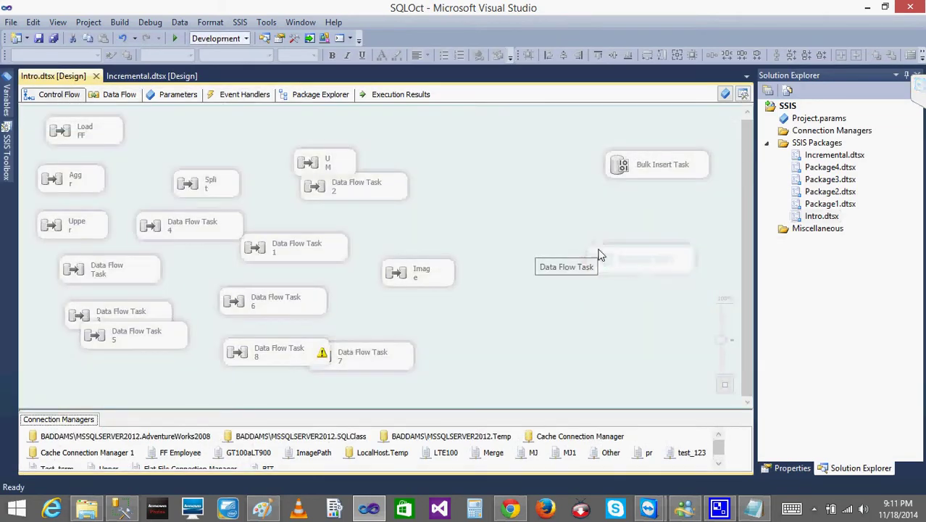
{"action": "right_click", "coordinate": [624, 169]}
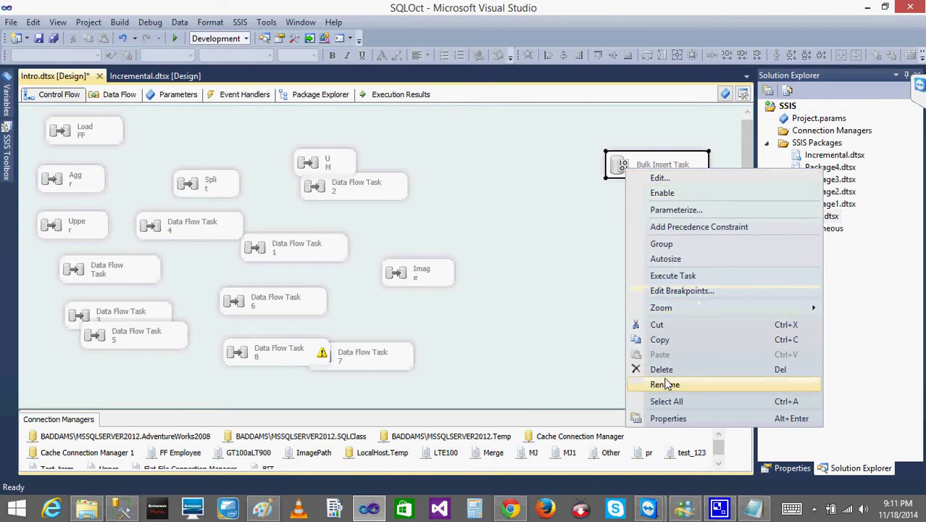
{"action": "left_click", "coordinate": [662, 193]}
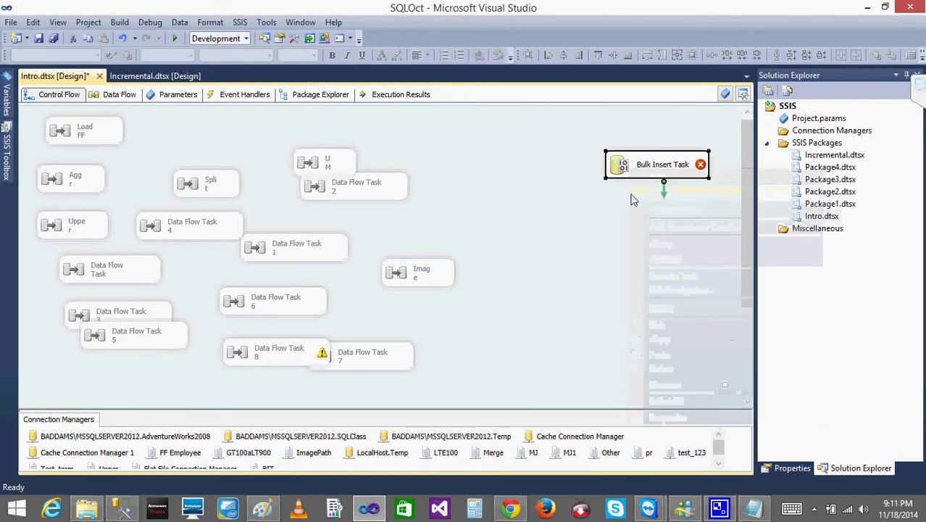
Step: Review the contents of BIT.txt in the TestSSISFiles folder, closing test.txt, and switch to the EMPS query in SQL Server Management Studio
{"action": "left_click", "coordinate": [87, 508]}
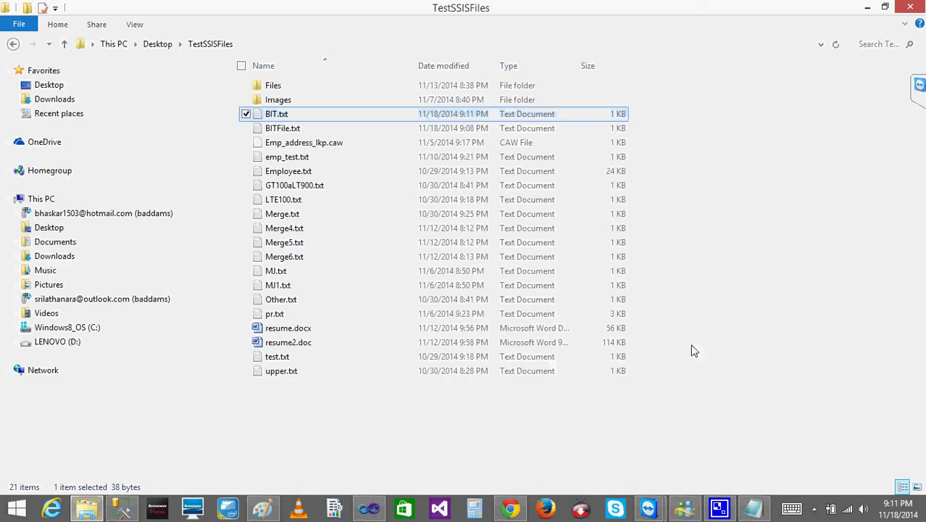
{"action": "left_click", "coordinate": [753, 508]}
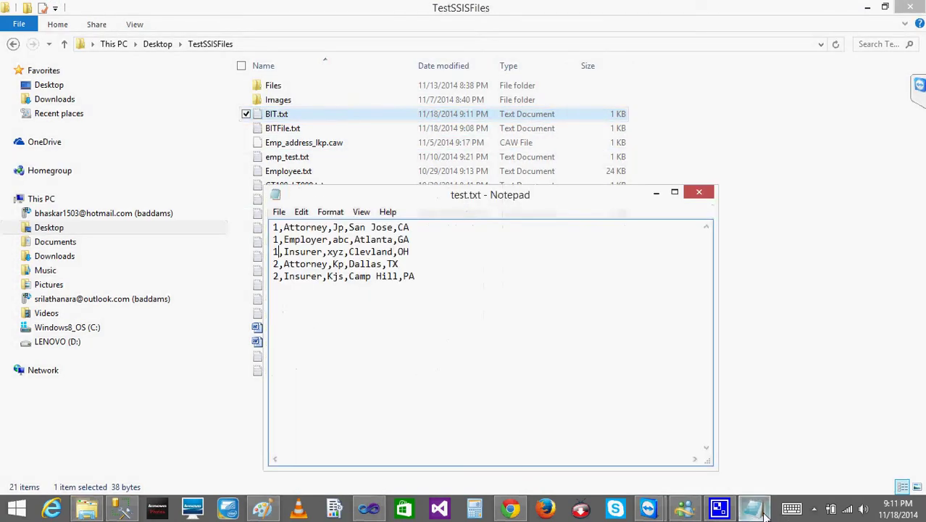
{"action": "left_click", "coordinate": [698, 194]}
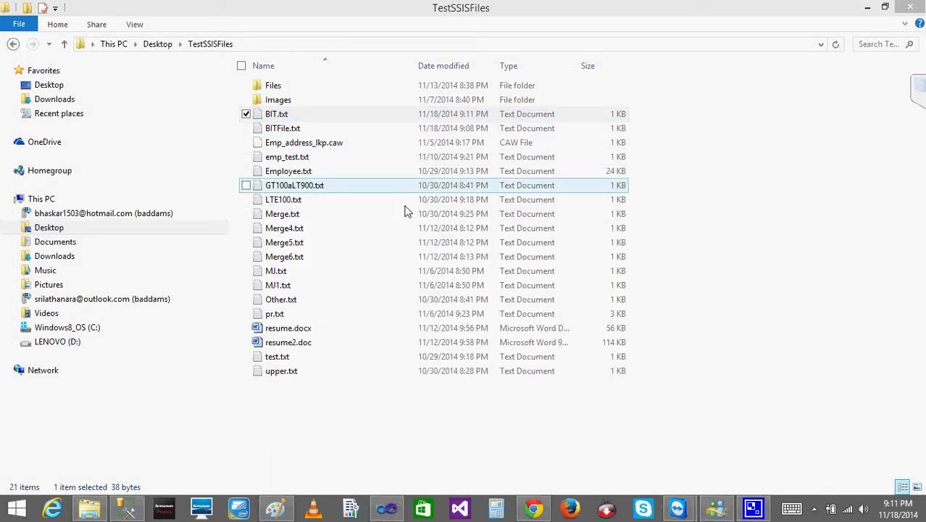
{"action": "double_click", "coordinate": [275, 116]}
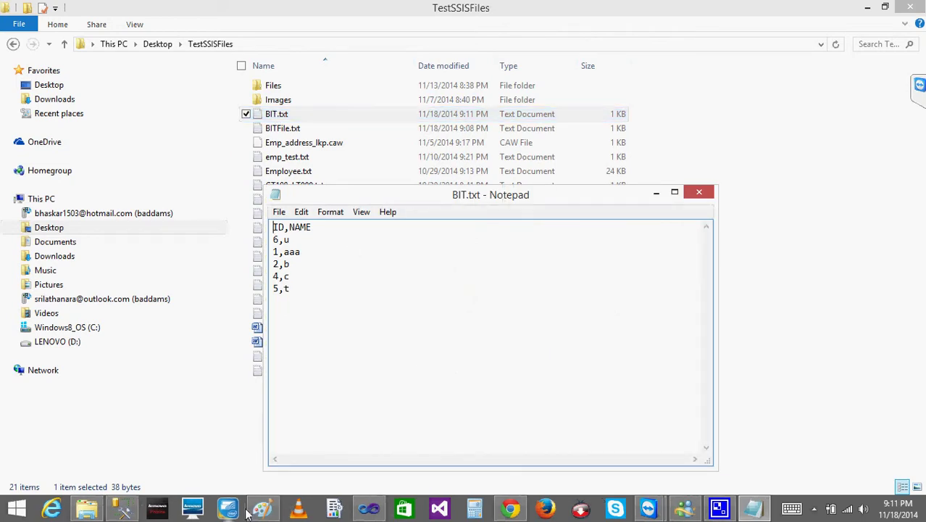
{"action": "left_click", "coordinate": [118, 511]}
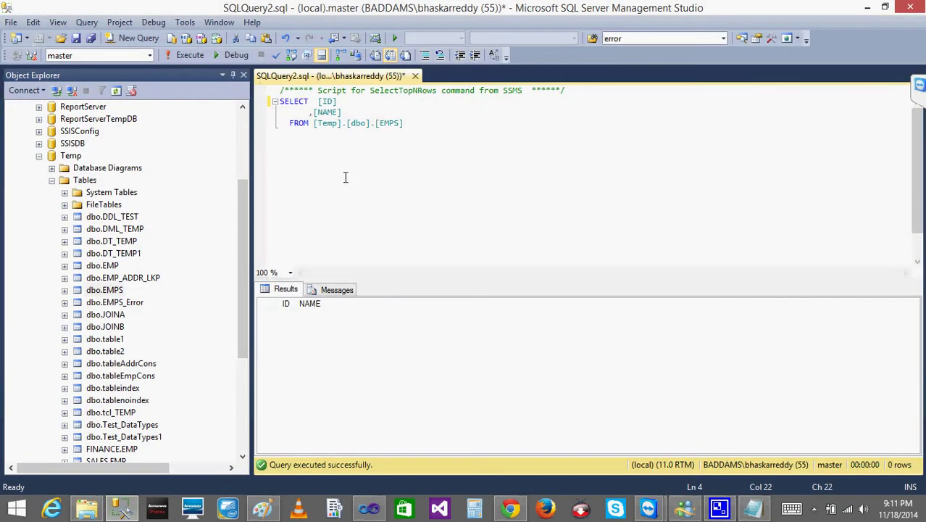
Step: Run the query on the EMPS table again and switch back to Visual Studio
{"action": "left_click", "coordinate": [185, 54]}
{"action": "left_click", "coordinate": [354, 123]}
{"action": "left_click", "coordinate": [369, 508]}
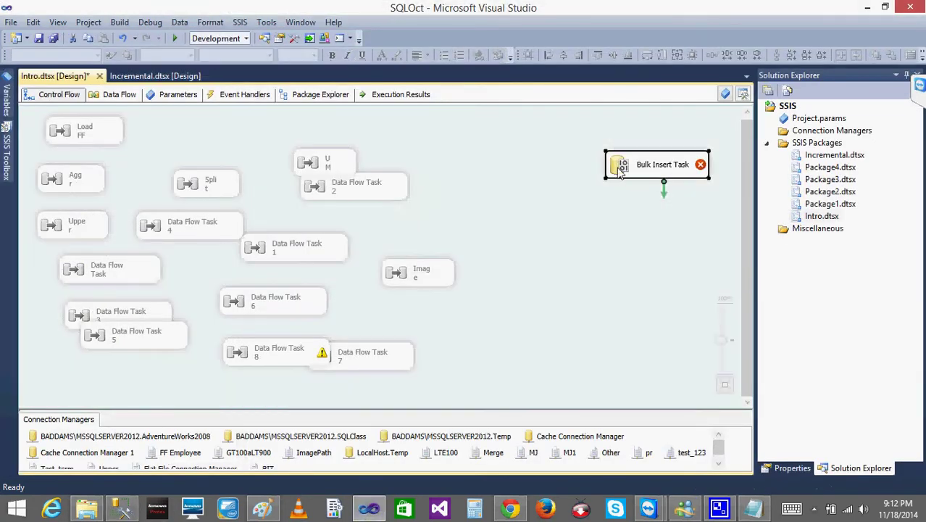
Step: Open the Bulk Insert Task for editing and set its source file connection to BIT
{"action": "double_click", "coordinate": [620, 179]}
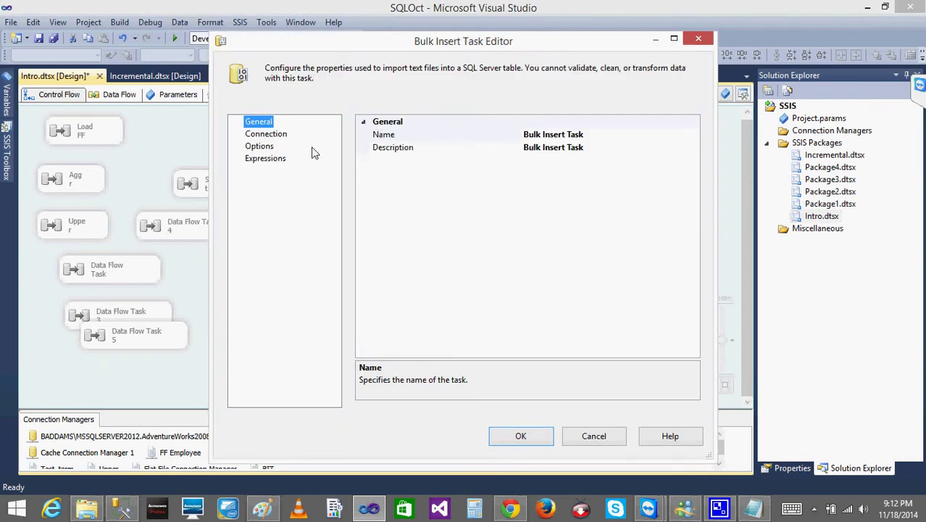
{"action": "left_click", "coordinate": [273, 136]}
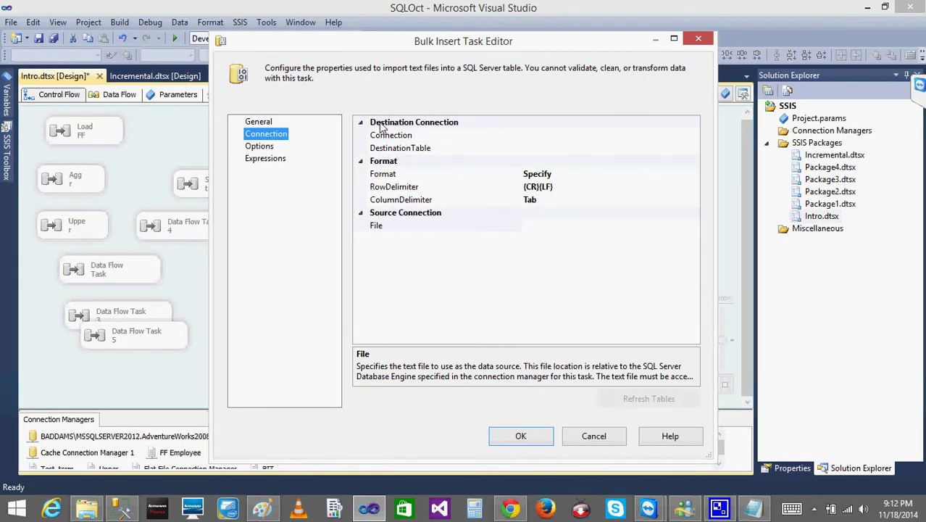
{"action": "left_click", "coordinate": [375, 227]}
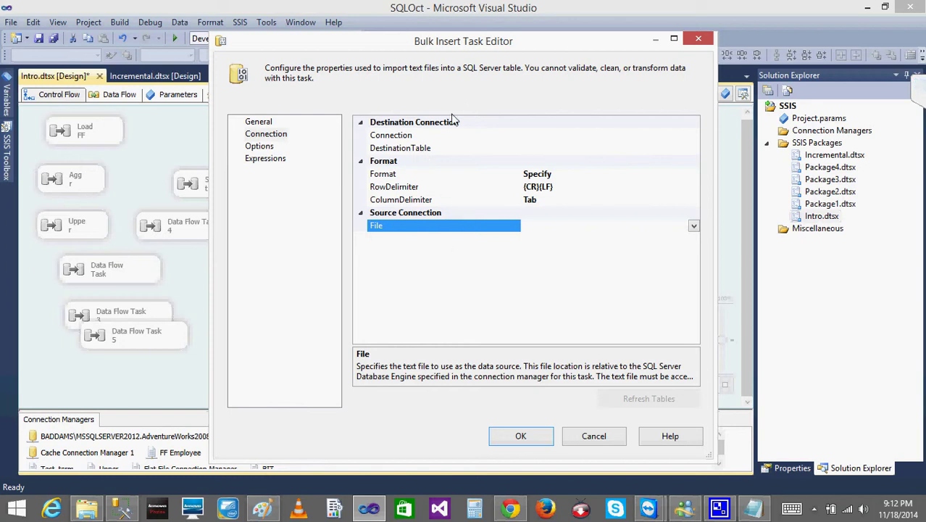
{"action": "left_click", "coordinate": [693, 226]}
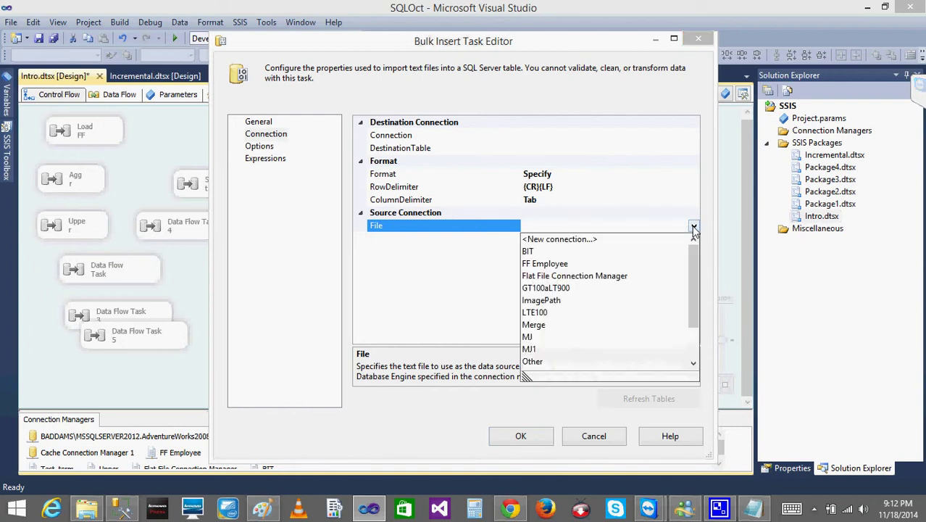
{"action": "left_click", "coordinate": [528, 251]}
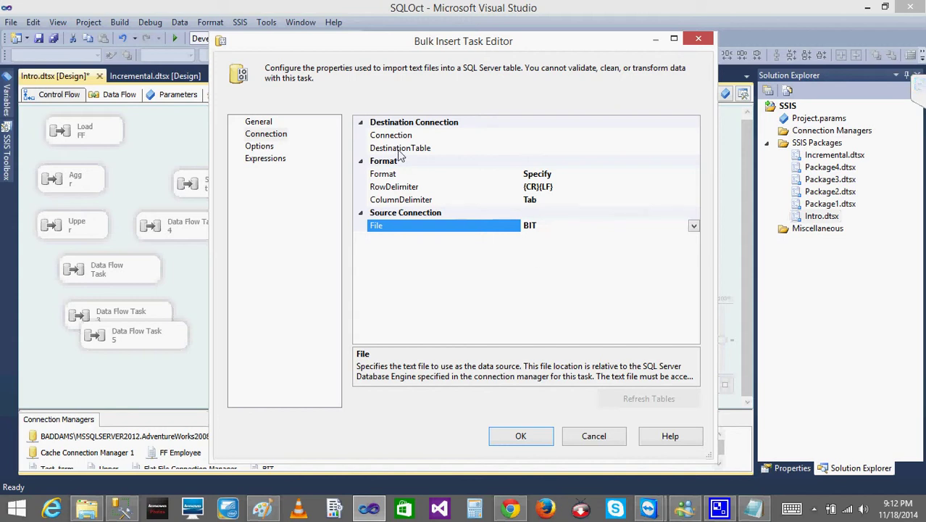
Step: Set the destination connection to LocalHost.Temp and the destination table to [dbo].[EMPS], checking it against the EMPS query in SQL Server Management Studio
{"action": "left_click", "coordinate": [591, 137]}
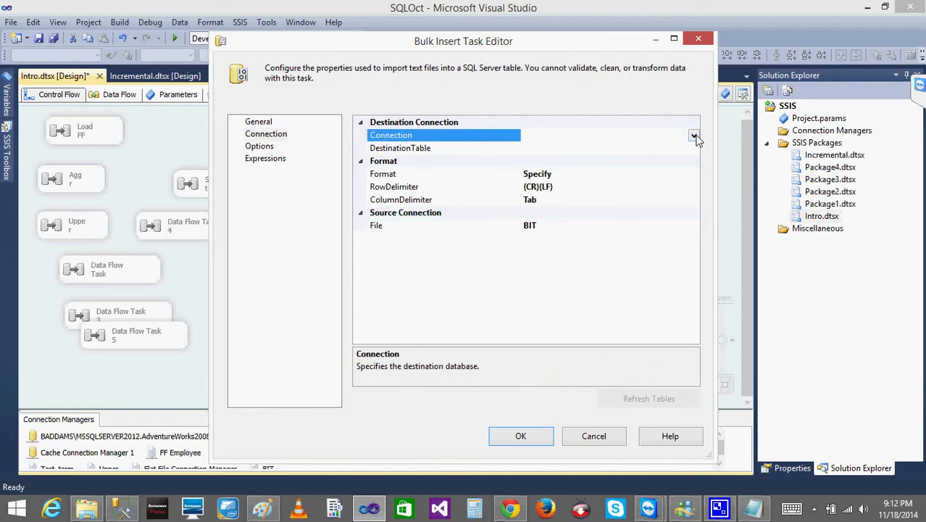
{"action": "left_click", "coordinate": [693, 135]}
{"action": "left_click", "coordinate": [535, 198]}
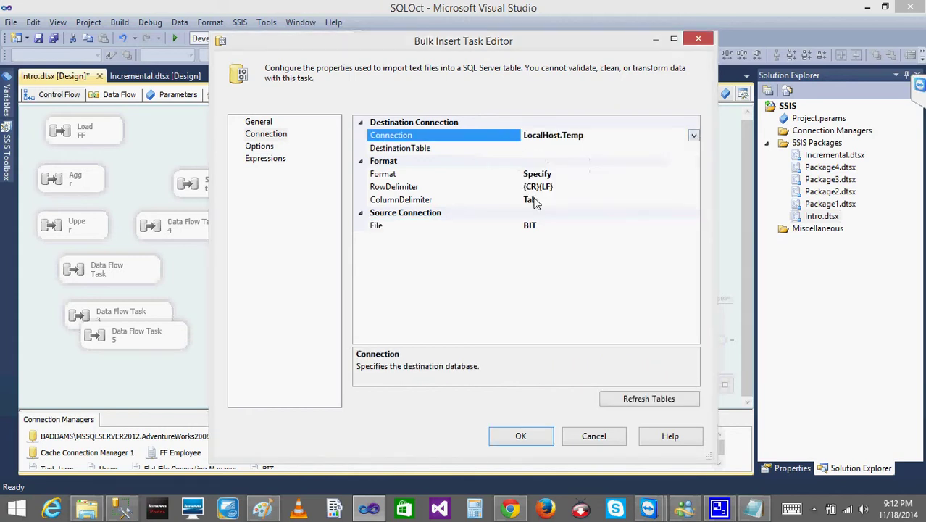
{"action": "left_click", "coordinate": [631, 148]}
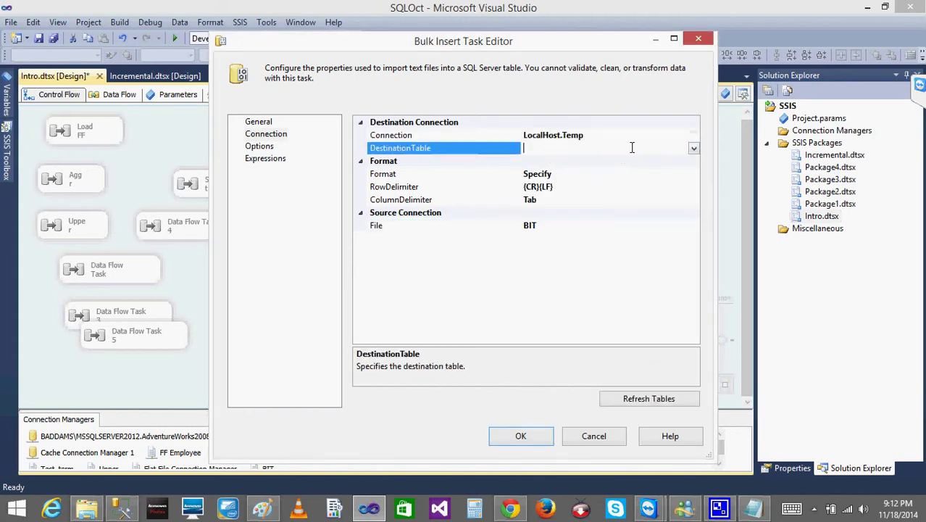
{"action": "left_click", "coordinate": [694, 148]}
{"action": "left_click", "coordinate": [558, 224]}
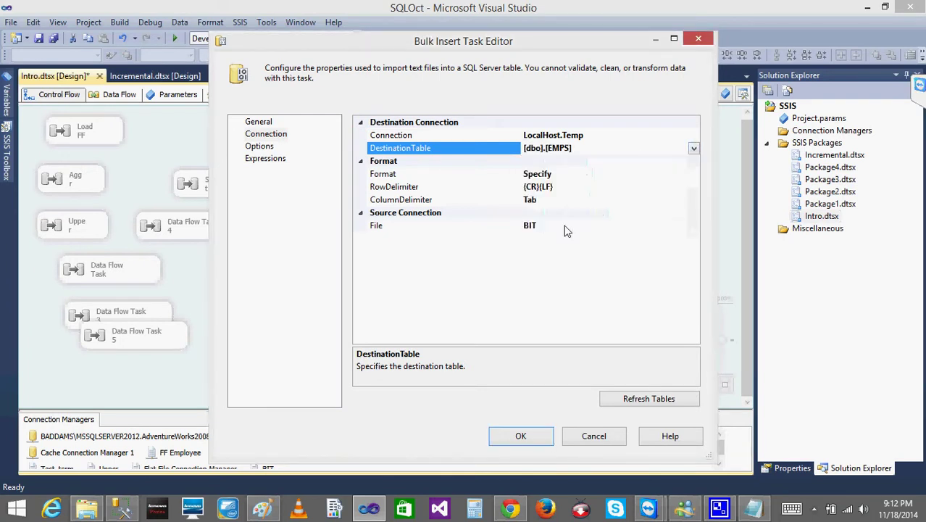
{"action": "left_click", "coordinate": [122, 510]}
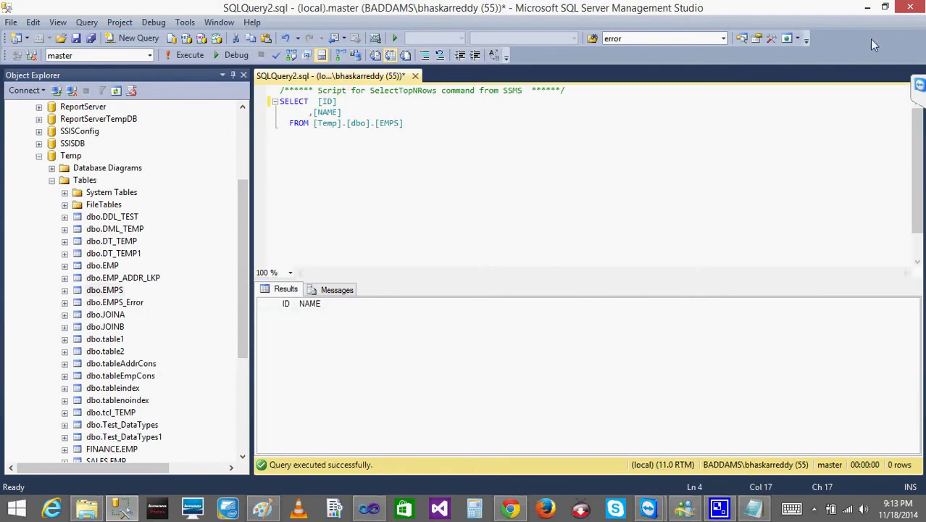
{"action": "left_click", "coordinate": [867, 10]}
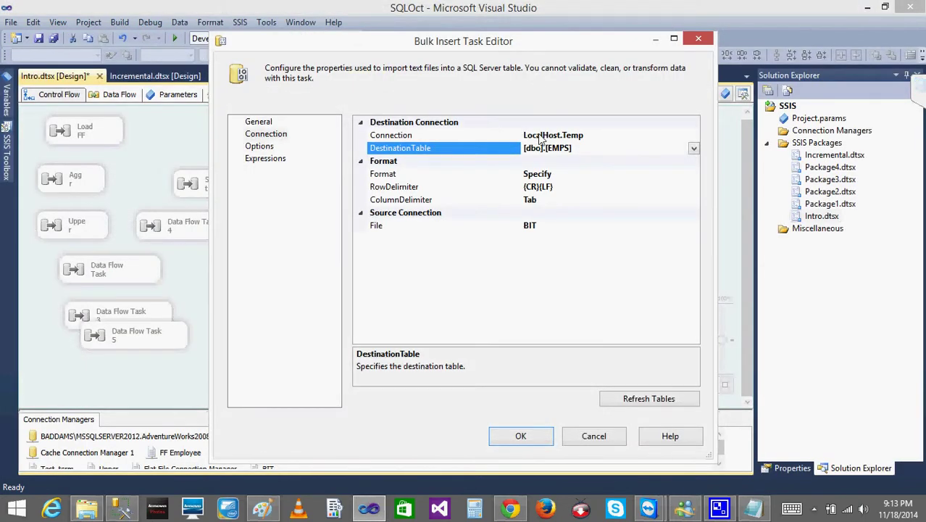
Step: Review the row delimiter and the available column delimiter options of the Bulk Insert Task
{"action": "left_click", "coordinate": [383, 161]}
{"action": "left_click", "coordinate": [406, 186]}
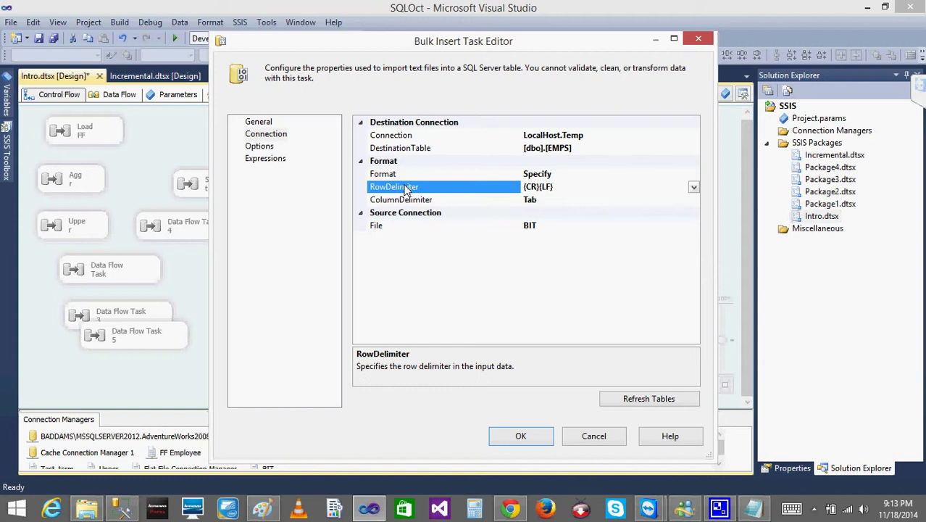
{"action": "left_click", "coordinate": [532, 202]}
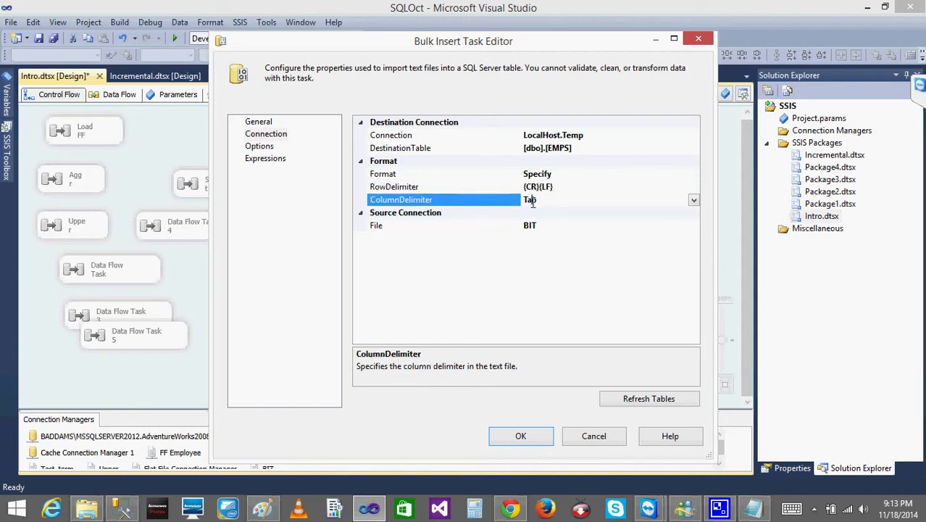
{"action": "left_click", "coordinate": [694, 201]}
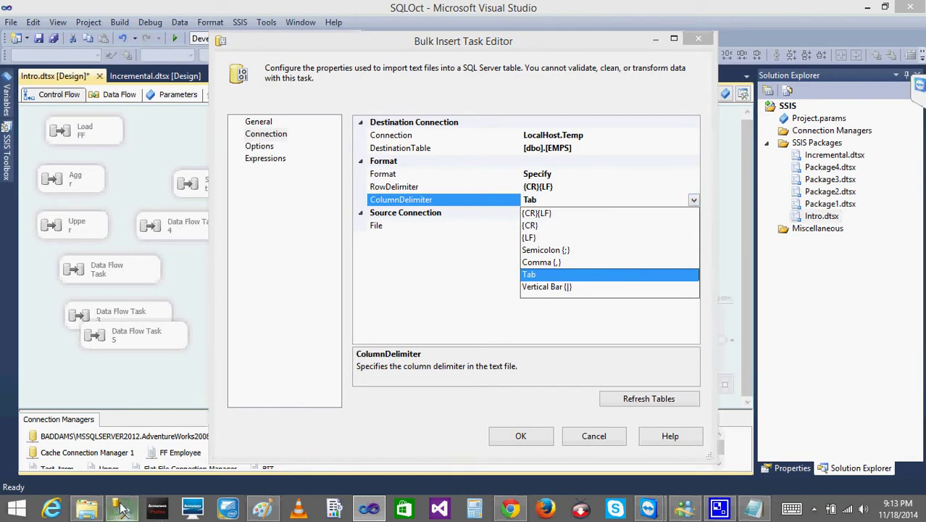
Step: Open BIT.txt from TestSSISFiles, swap the comma in the 6,u row for a tab, restore the comma, and close the file with saving
{"action": "left_click", "coordinate": [89, 509]}
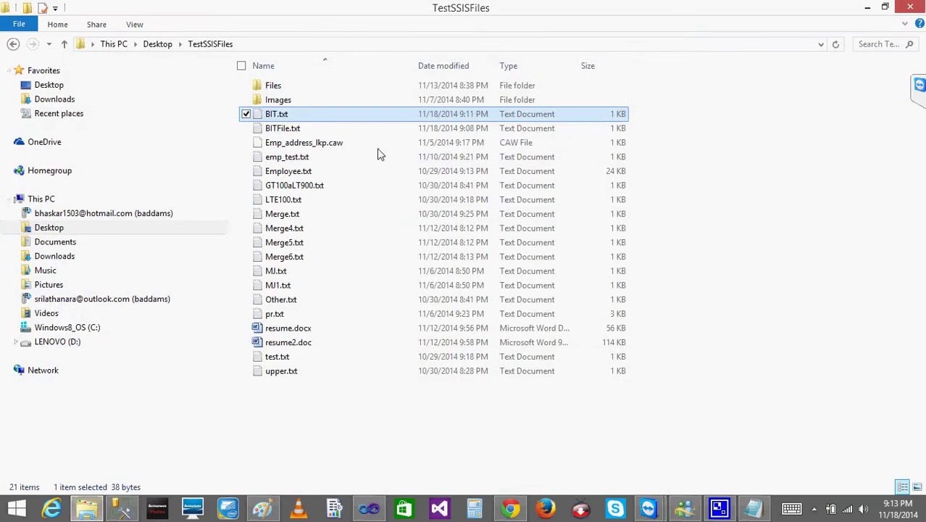
{"action": "double_click", "coordinate": [265, 115]}
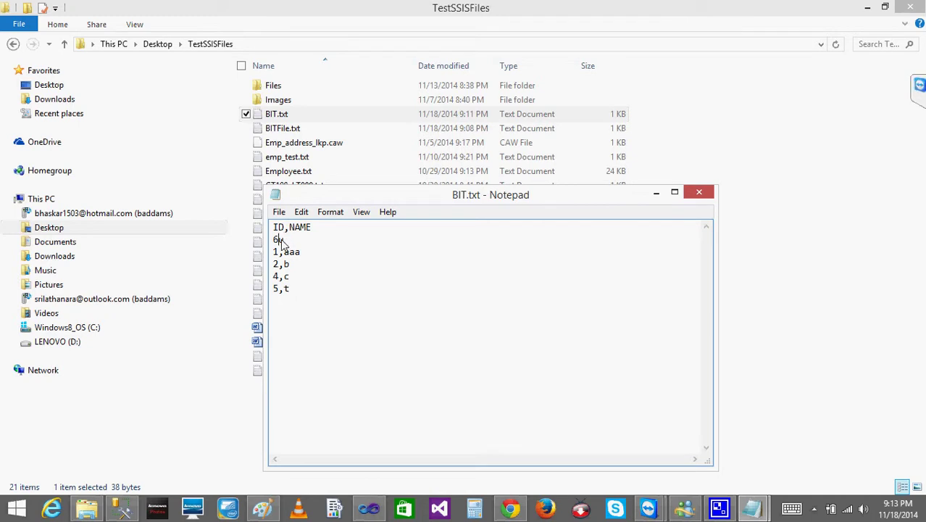
{"action": "left_click", "coordinate": [282, 240]}
{"action": "key", "text": "BackSpace"}
{"action": "key", "text": "Tab"}
{"action": "double_click", "coordinate": [282, 242]}
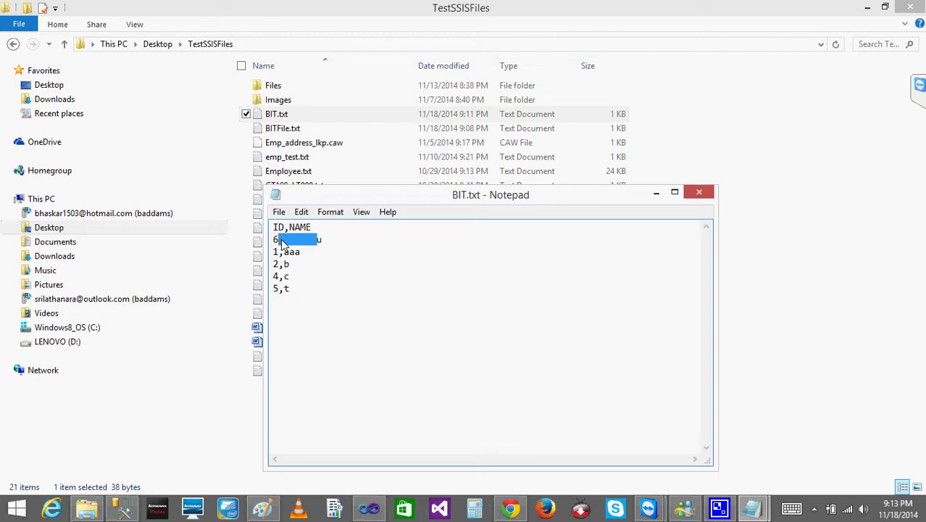
{"action": "key", "text": "Right"}
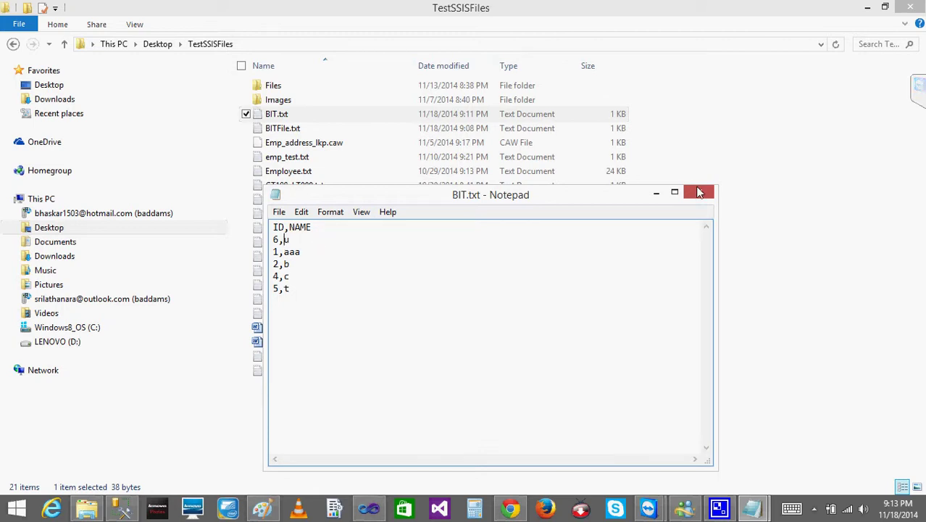
{"action": "left_click", "coordinate": [699, 195]}
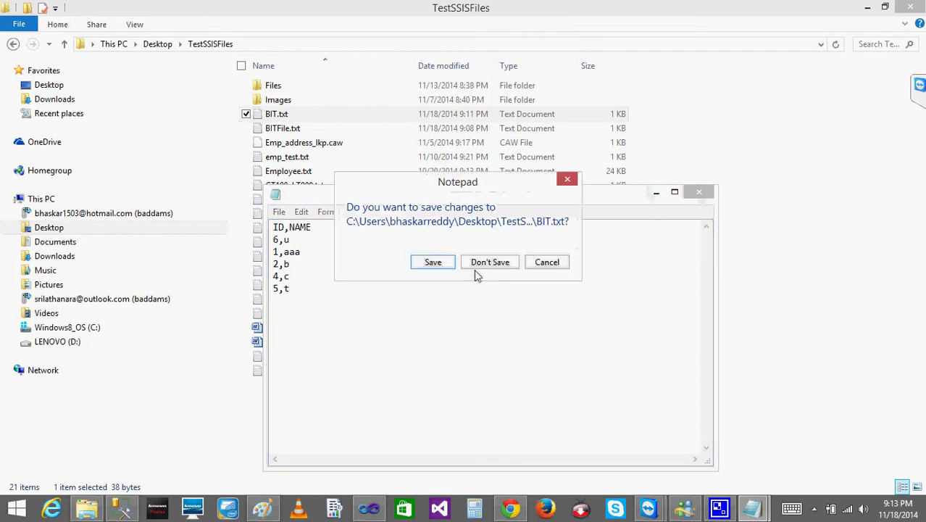
{"action": "left_click", "coordinate": [432, 266]}
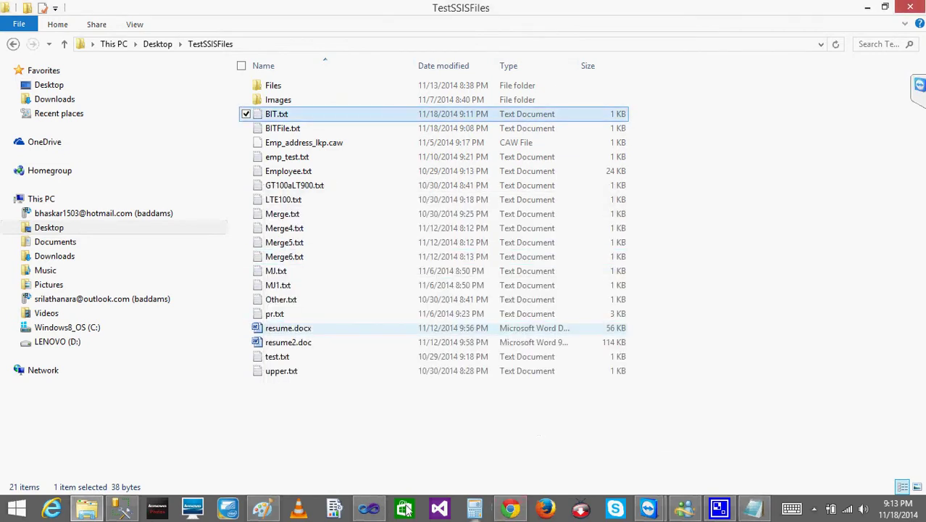
Step: Switch back to Visual Studio, set the Bulk Insert Task's column delimiter to Comma, and accept the task settings
{"action": "left_click", "coordinate": [369, 509]}
{"action": "left_click", "coordinate": [569, 197]}
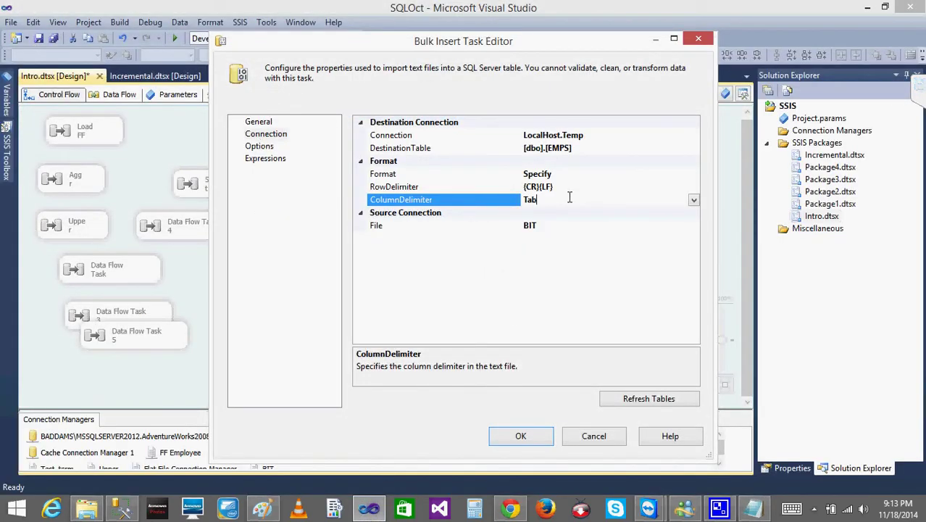
{"action": "key", "text": "BackSpace"}
{"action": "key", "text": "BackSpace"}
{"action": "key", "text": "BackSpace"}
{"action": "left_click", "coordinate": [693, 199]}
{"action": "left_click", "coordinate": [532, 261]}
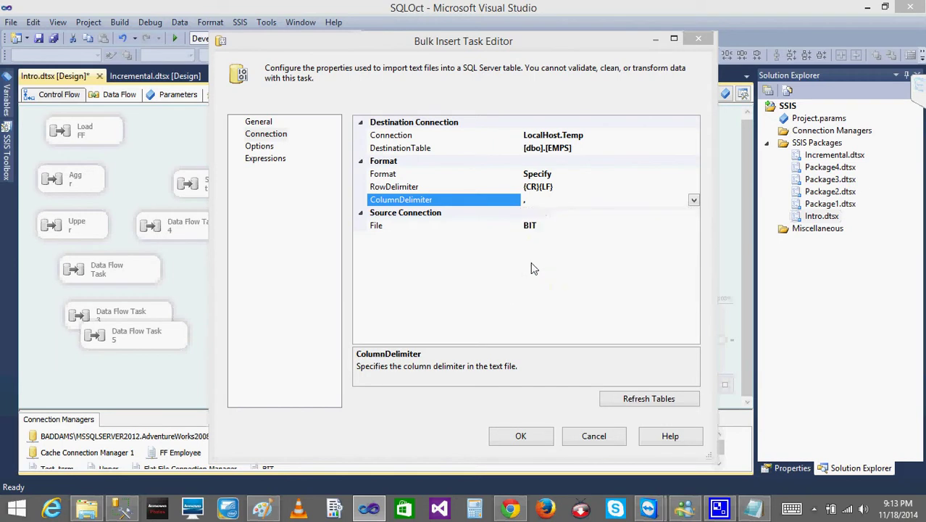
{"action": "left_click", "coordinate": [518, 436]}
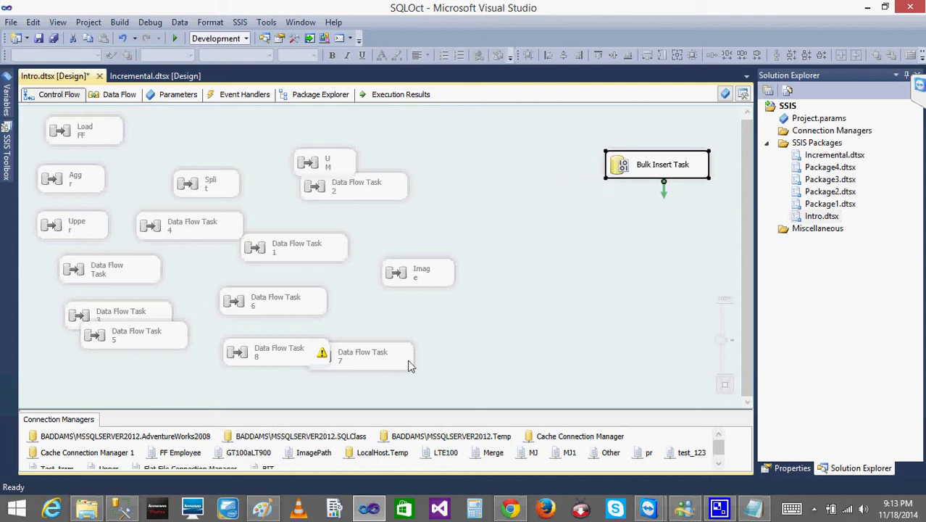
Step: Check the ID and NAME columns in the EMPS query in SQL Server Management Studio and return to Visual Studio
{"action": "left_click", "coordinate": [122, 512]}
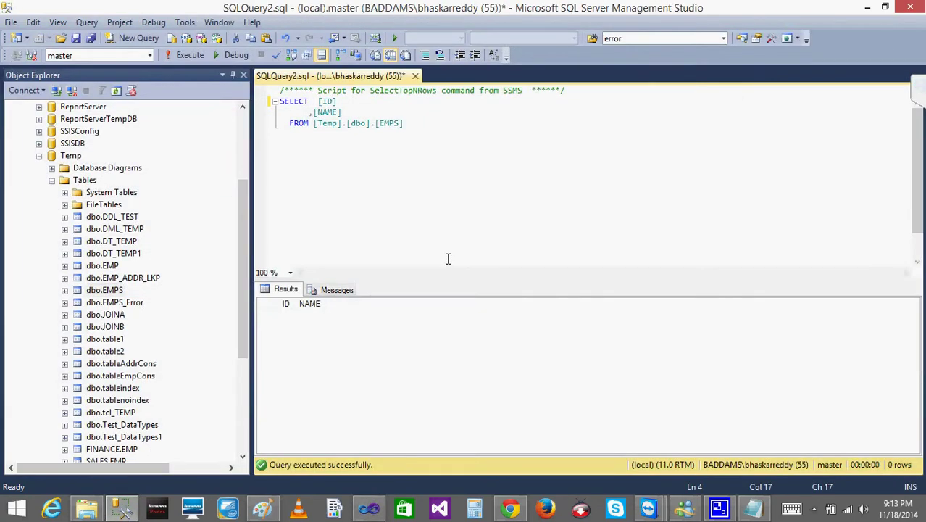
{"action": "left_click", "coordinate": [318, 101]}
{"action": "mouse_move", "coordinate": [319, 101]}
{"action": "left_mouse_down"}
{"action": "mouse_move", "coordinate": [346, 102]}
{"action": "mouse_move", "coordinate": [314, 113]}
{"action": "left_mouse_up"}
{"action": "left_click", "coordinate": [347, 101]}
{"action": "left_click", "coordinate": [870, 7]}
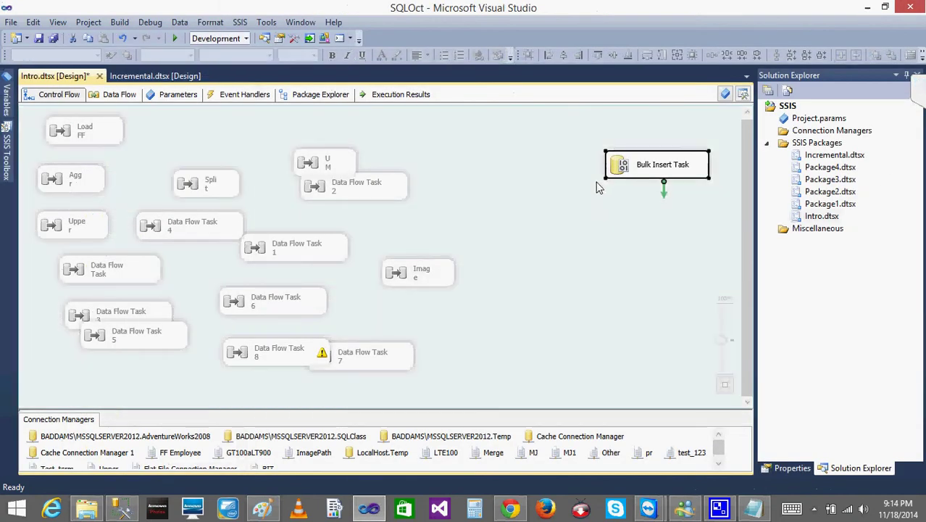
Step: Execute the Bulk Insert Task on its own, bring it into view, and check BIT.txt in Notepad before closing it
{"action": "right_click", "coordinate": [637, 166]}
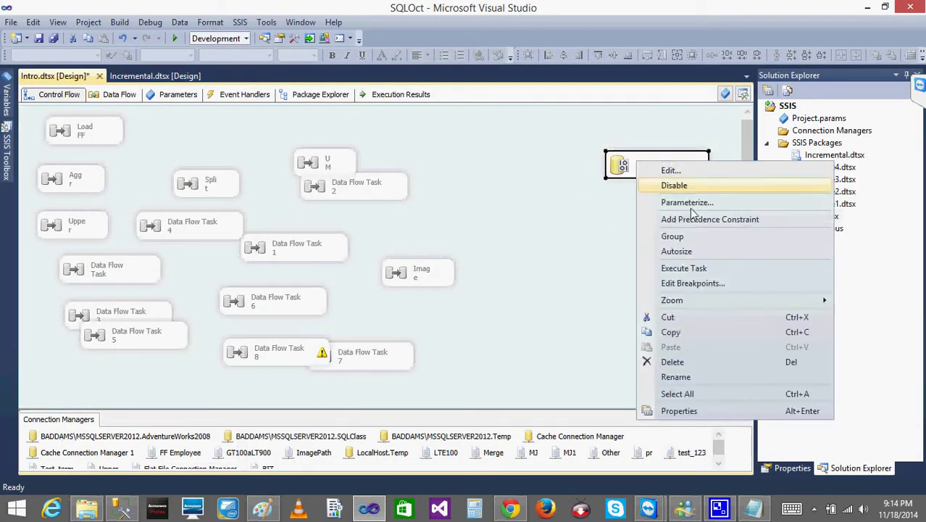
{"action": "left_click", "coordinate": [684, 269]}
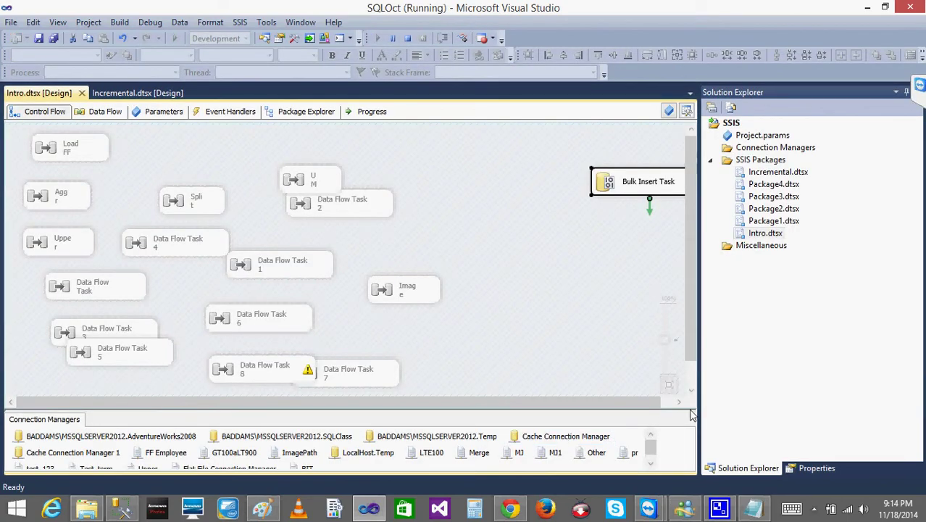
{"action": "left_click", "coordinate": [678, 403]}
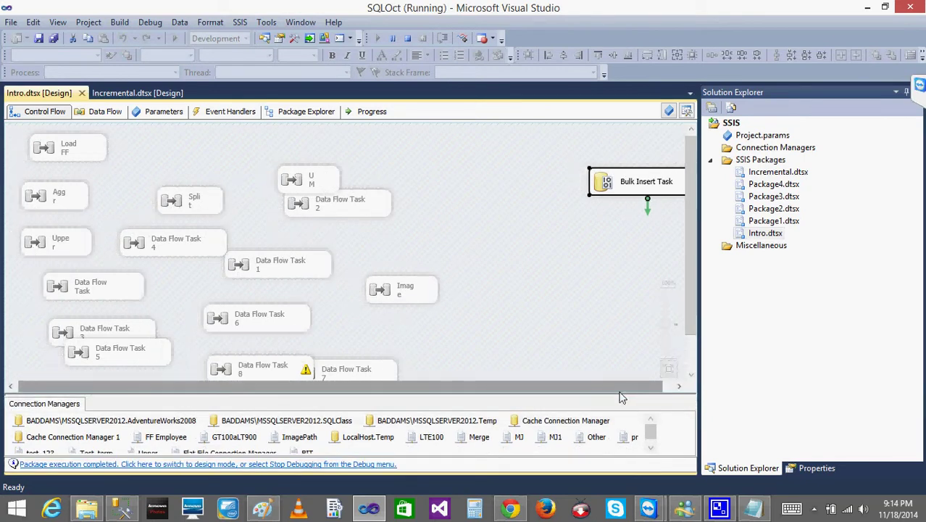
{"action": "left_click", "coordinate": [754, 509]}
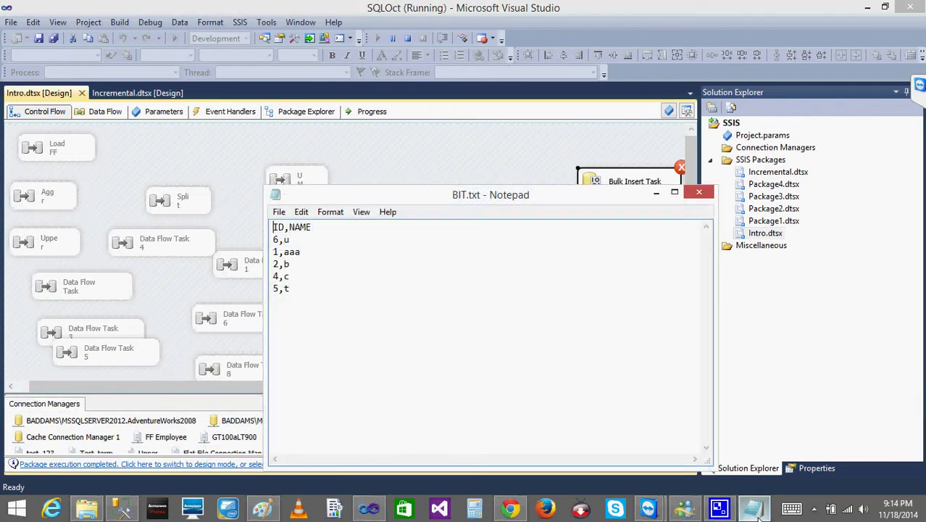
{"action": "left_click", "coordinate": [700, 194]}
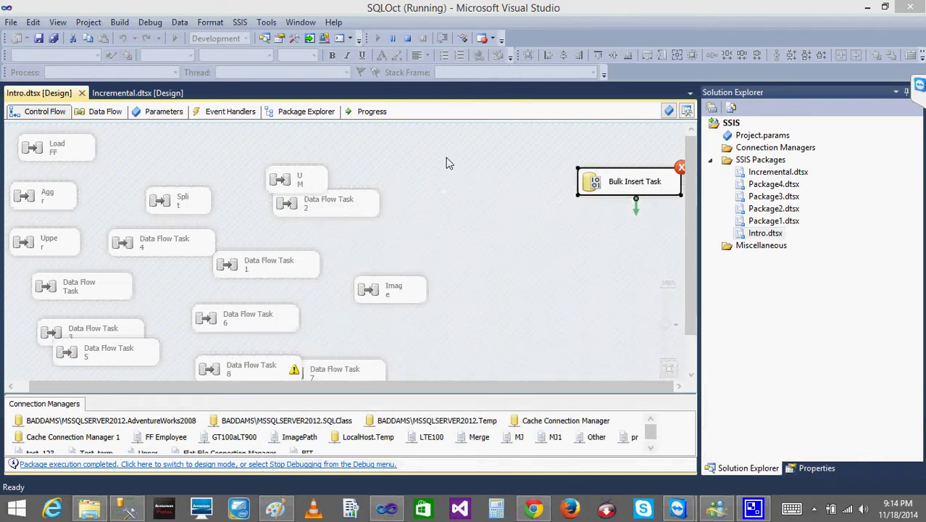
Step: Examine the Bulk Insert Task's error message in the execution progress, stop debugging, and return to the control flow
{"action": "left_click", "coordinate": [359, 113]}
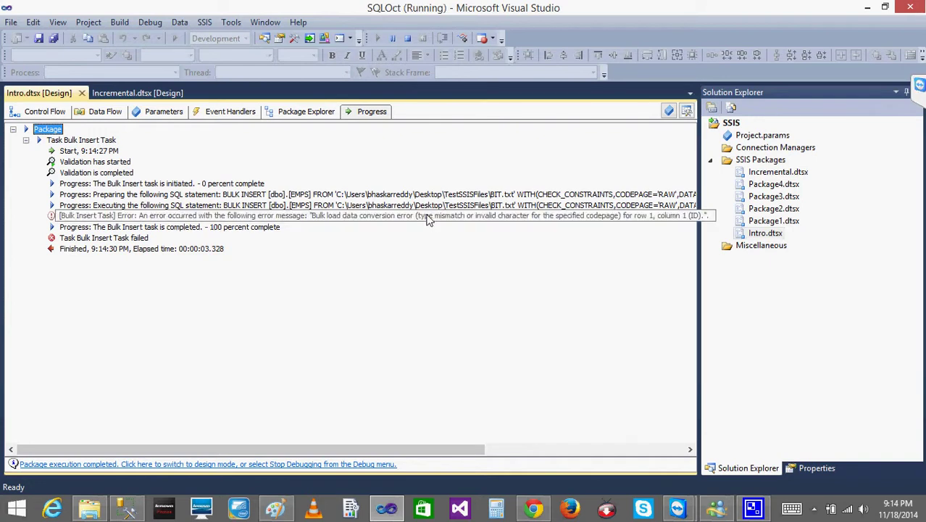
{"action": "left_click", "coordinate": [428, 219]}
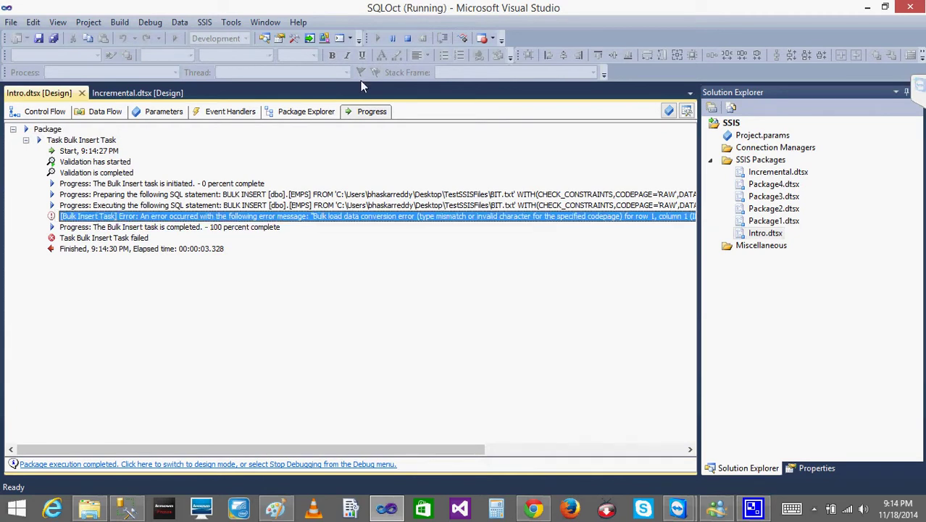
{"action": "left_click", "coordinate": [411, 39]}
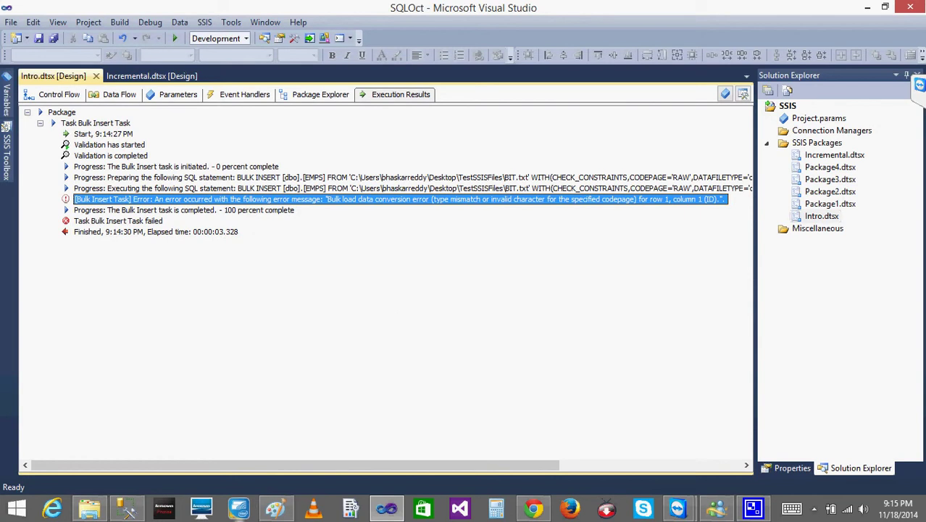
{"action": "left_click", "coordinate": [68, 97]}
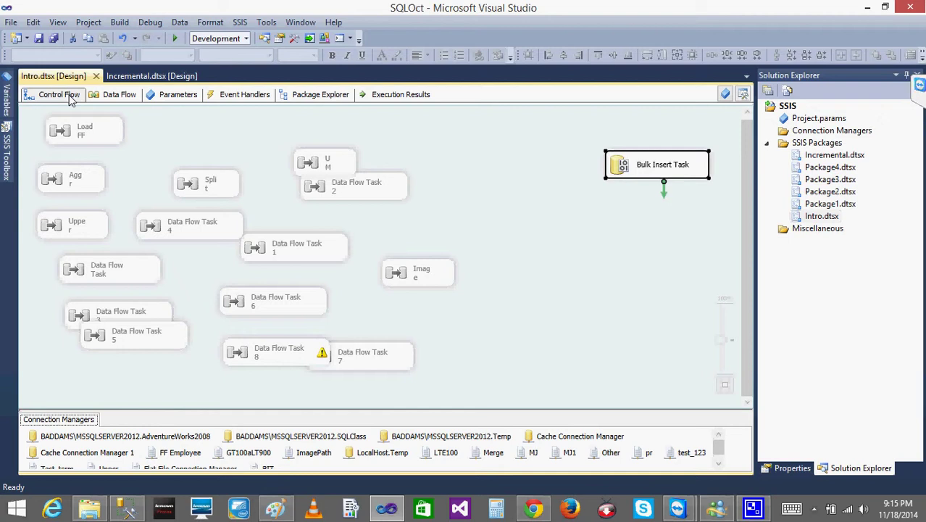
Step: Glance at the EMPS query in SQL Server Management Studio, inspect BIT.txt in Notepad, close it, and switch back to Visual Studio
{"action": "left_click", "coordinate": [126, 510]}
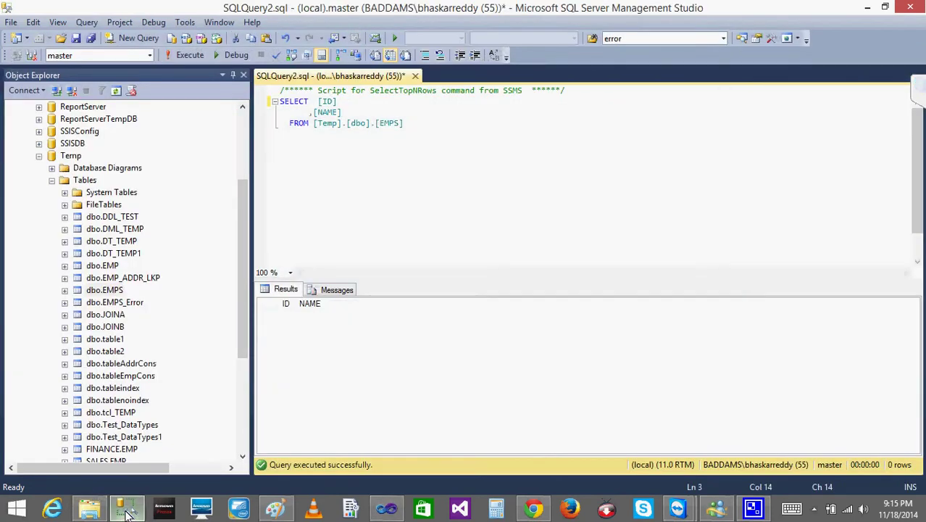
{"action": "left_click", "coordinate": [127, 512]}
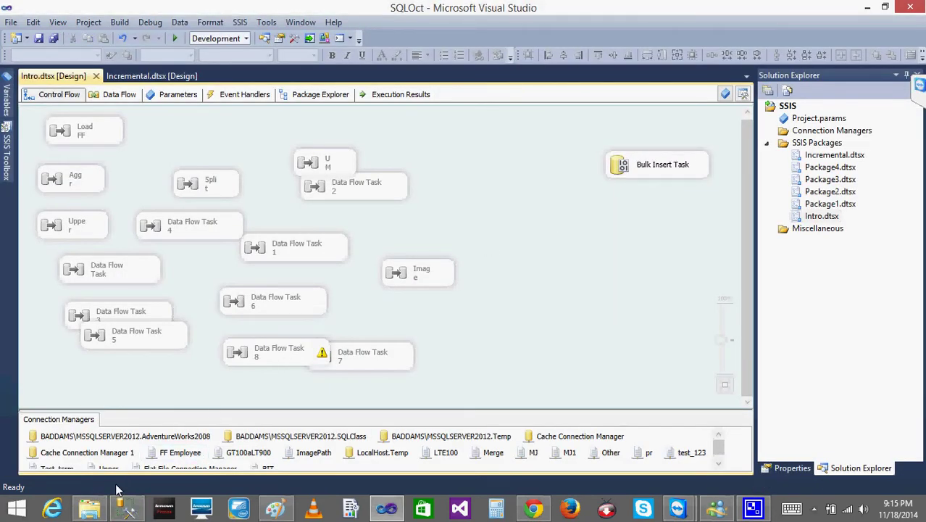
{"action": "left_click", "coordinate": [99, 513]}
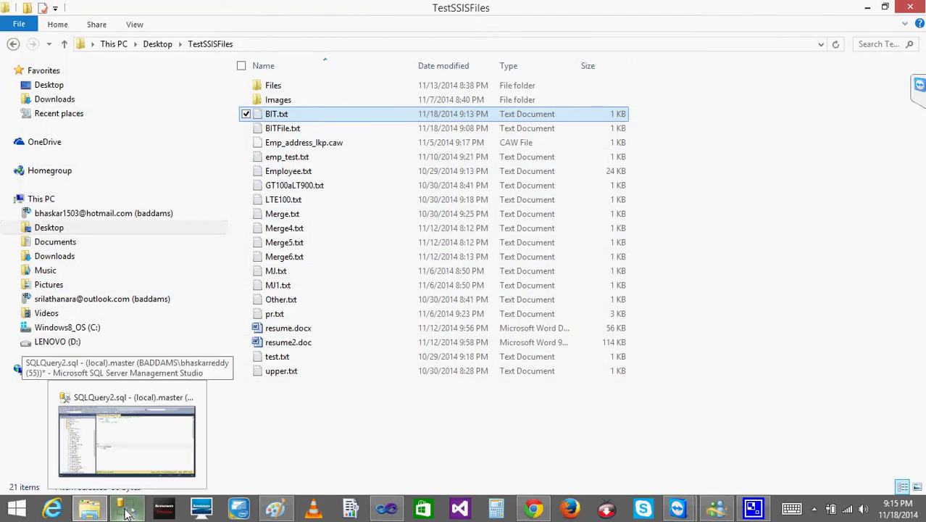
{"action": "double_click", "coordinate": [284, 118]}
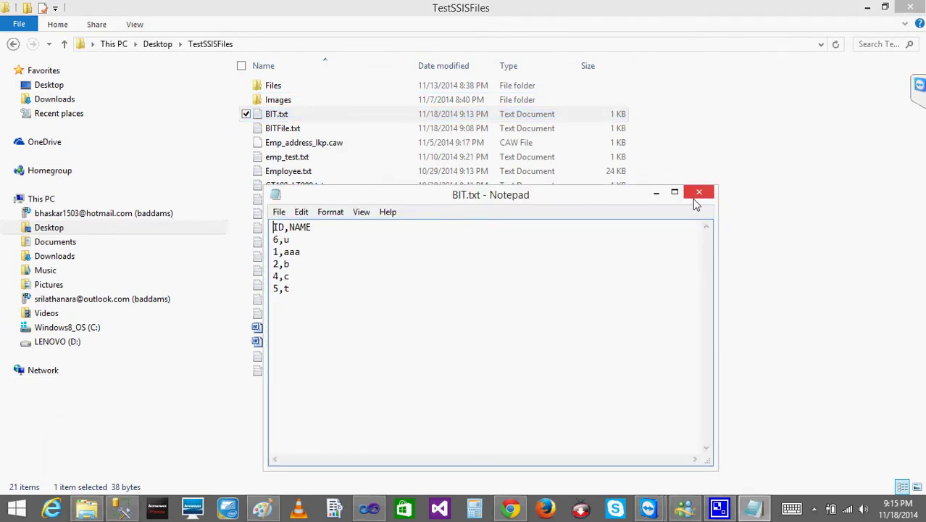
{"action": "left_click", "coordinate": [695, 194]}
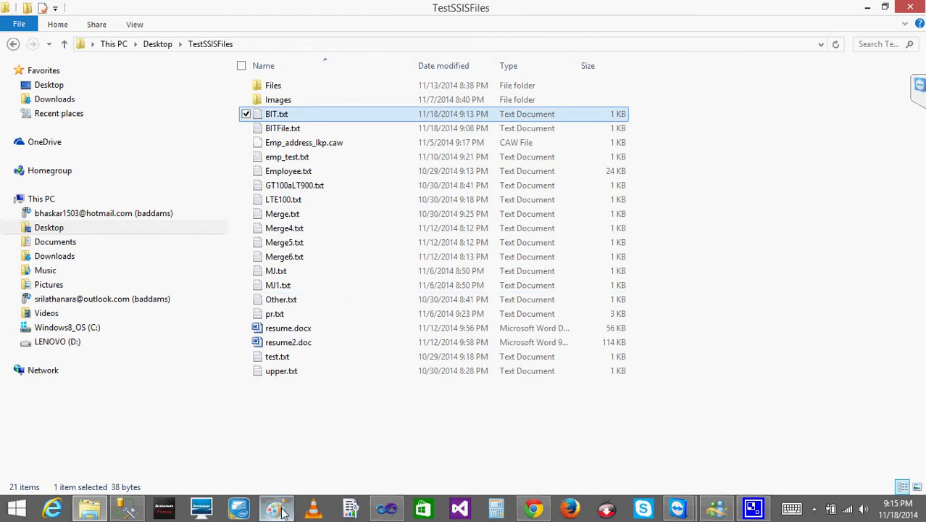
{"action": "left_click", "coordinate": [386, 509]}
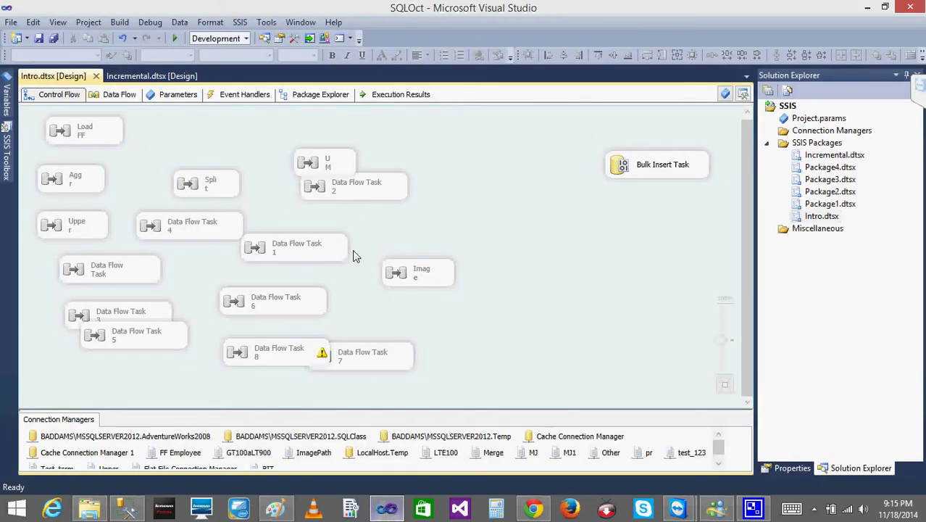
Step: Review the BIT flat file connection's delimiters and the ID and NAME column properties, and accept its settings
{"action": "right_click", "coordinate": [489, 221]}
{"action": "left_click", "coordinate": [462, 348]}
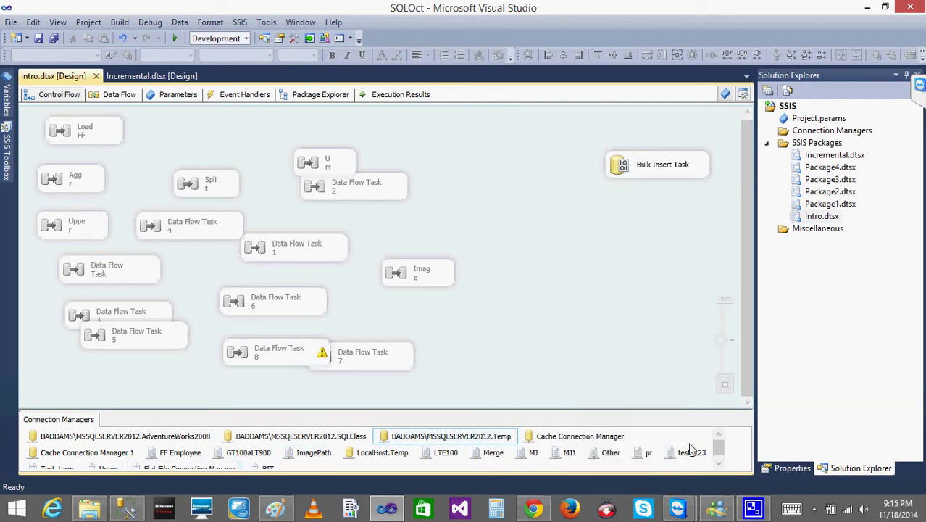
{"action": "scroll", "coordinate": [719, 452], "scroll_direction": "down", "scroll_amount": 1}
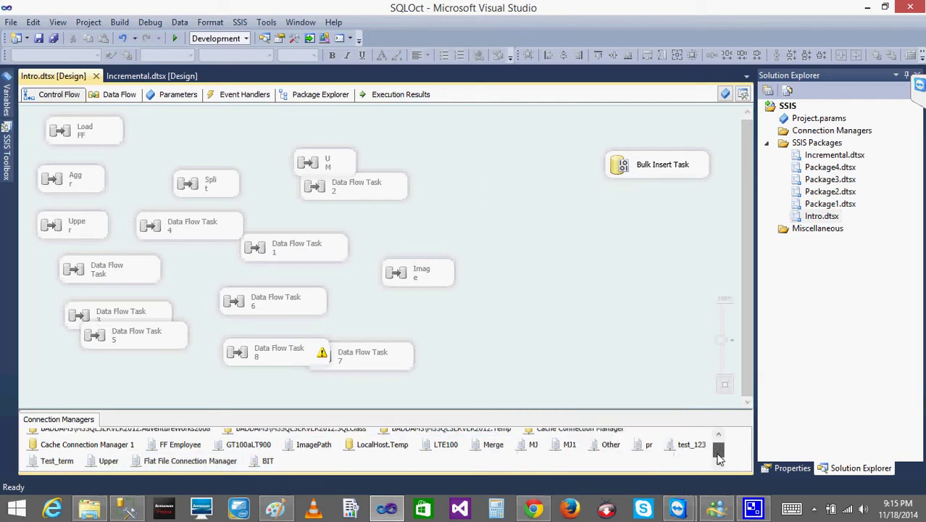
{"action": "double_click", "coordinate": [262, 461]}
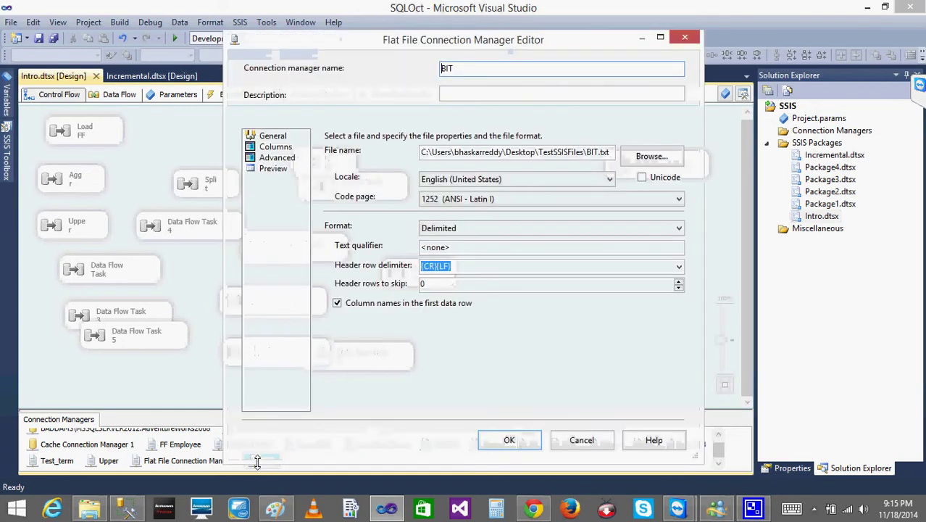
{"action": "left_click", "coordinate": [275, 147]}
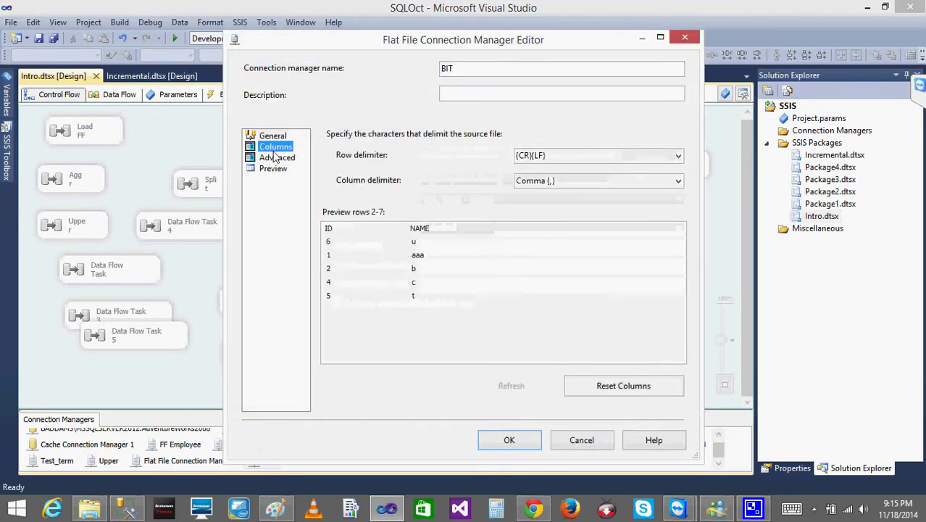
{"action": "left_click", "coordinate": [277, 157]}
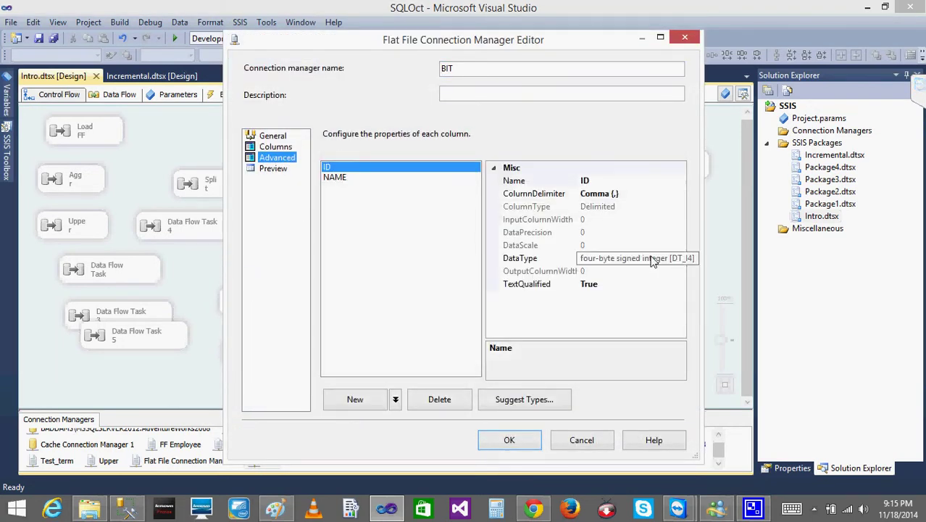
{"action": "left_click", "coordinate": [332, 177]}
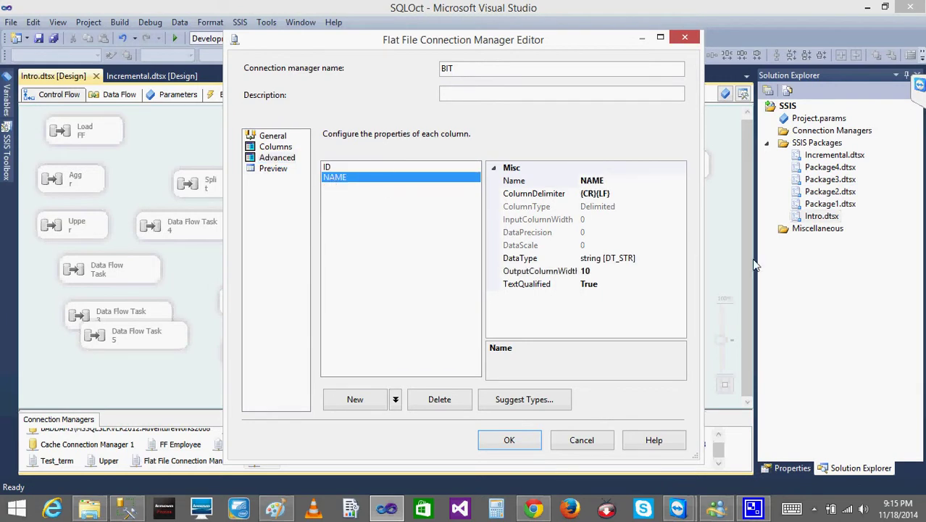
{"action": "left_click", "coordinate": [509, 439]}
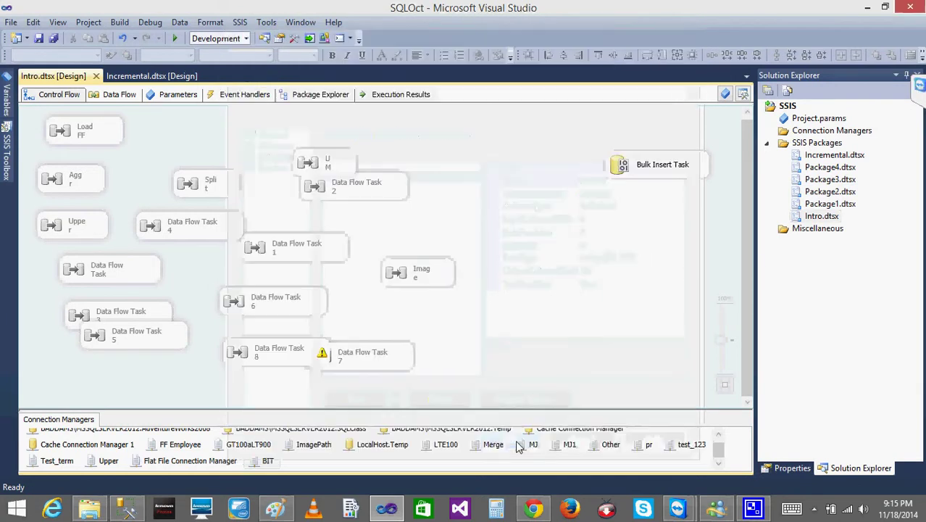
Step: Switch to SQL Server Management Studio and check the data types of the dbo.EMPS table's ID and NAME columns
{"action": "left_click", "coordinate": [126, 507]}
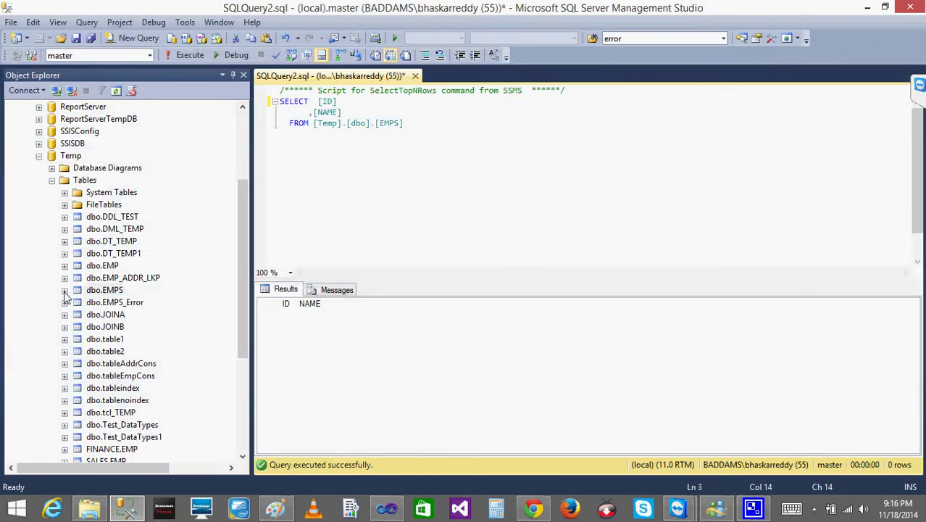
{"action": "left_click", "coordinate": [65, 290]}
{"action": "left_click", "coordinate": [78, 303]}
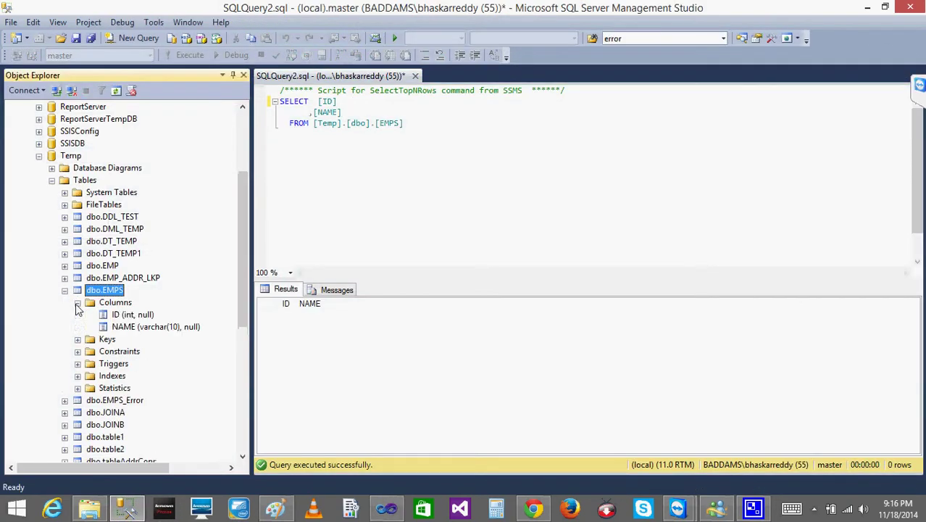
{"action": "left_click", "coordinate": [126, 315]}
{"action": "left_click_drag", "start_coordinate": [142, 328], "coordinate": [245, 261]}
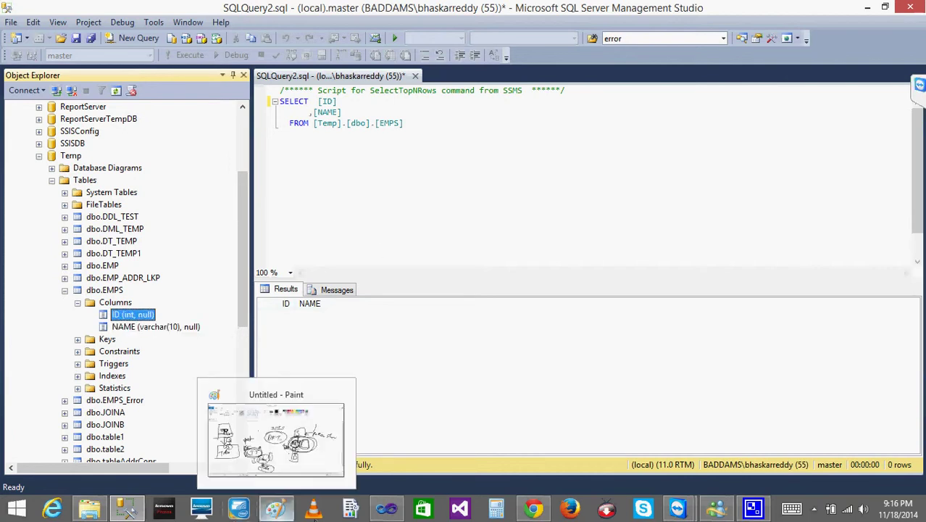
Step: Return to Visual Studio, review the Bulk Insert Task's last execution results, and go back to the control flow
{"action": "left_click", "coordinate": [389, 509]}
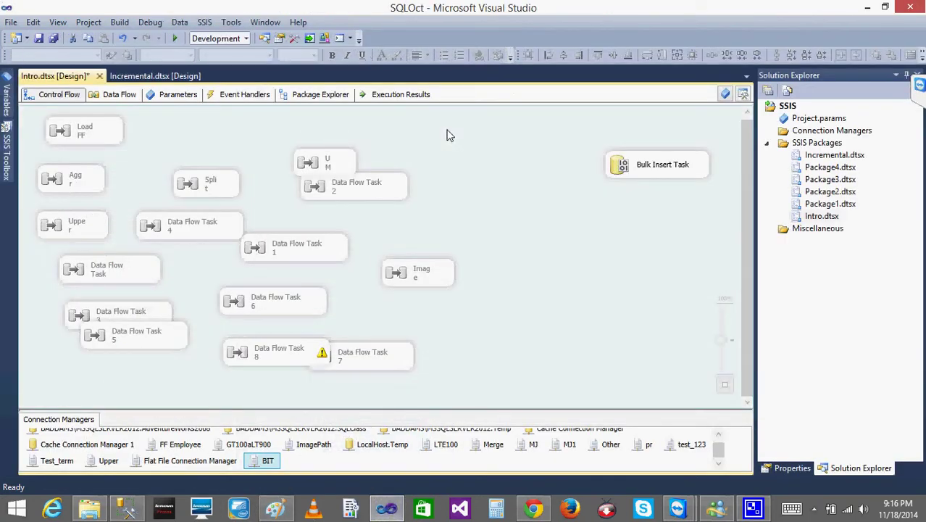
{"action": "left_click", "coordinate": [398, 98]}
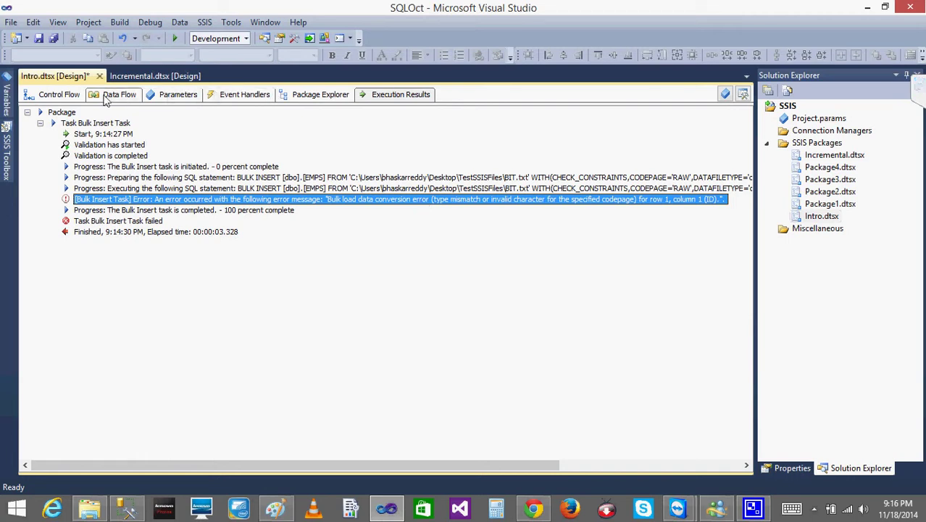
{"action": "left_click", "coordinate": [55, 97]}
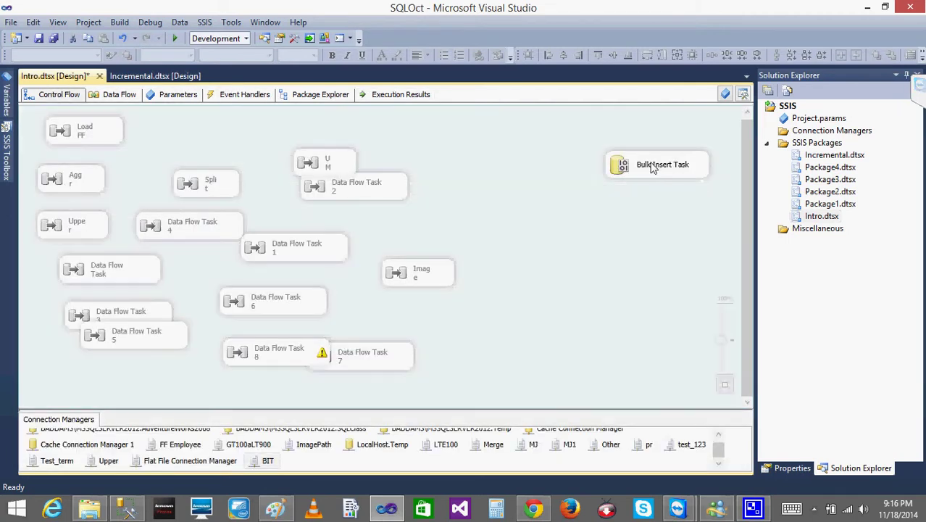
Step: Execute the Bulk Insert Task on its own again, examine its error in the execution progress, and return to the control flow
{"action": "left_click", "coordinate": [653, 168]}
{"action": "right_click", "coordinate": [653, 168]}
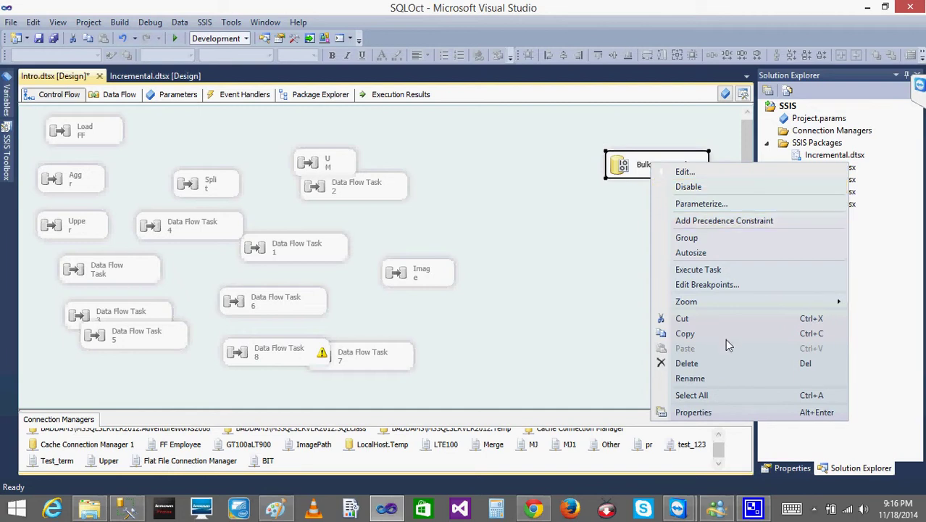
{"action": "left_click", "coordinate": [697, 272]}
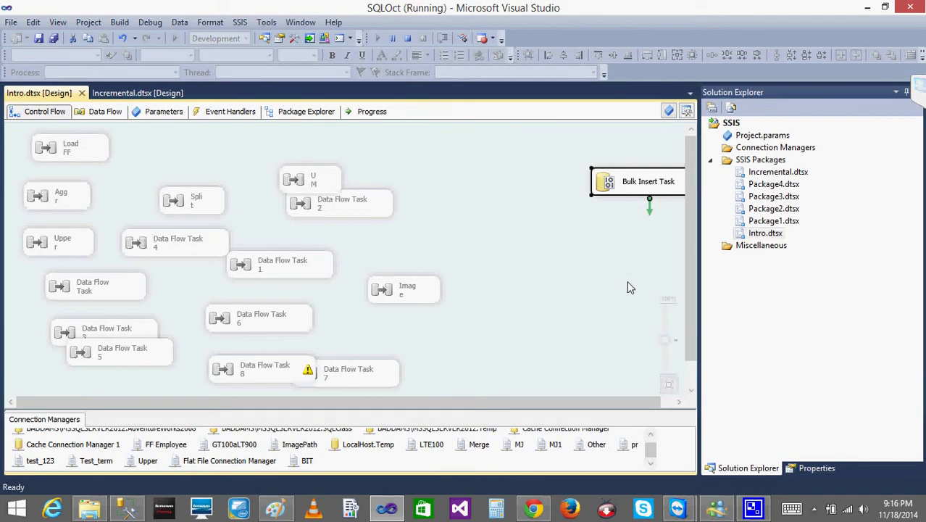
{"action": "left_click", "coordinate": [676, 402]}
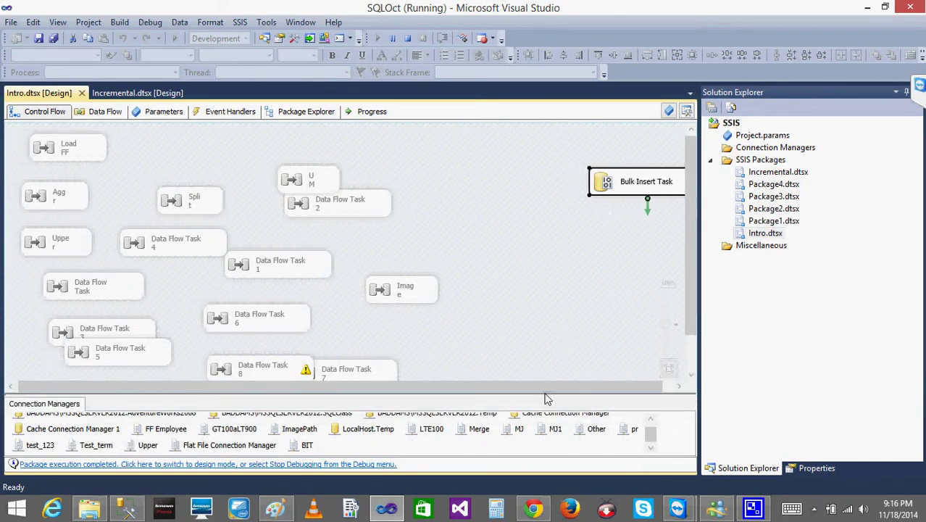
{"action": "left_click", "coordinate": [385, 113]}
{"action": "left_click", "coordinate": [568, 217]}
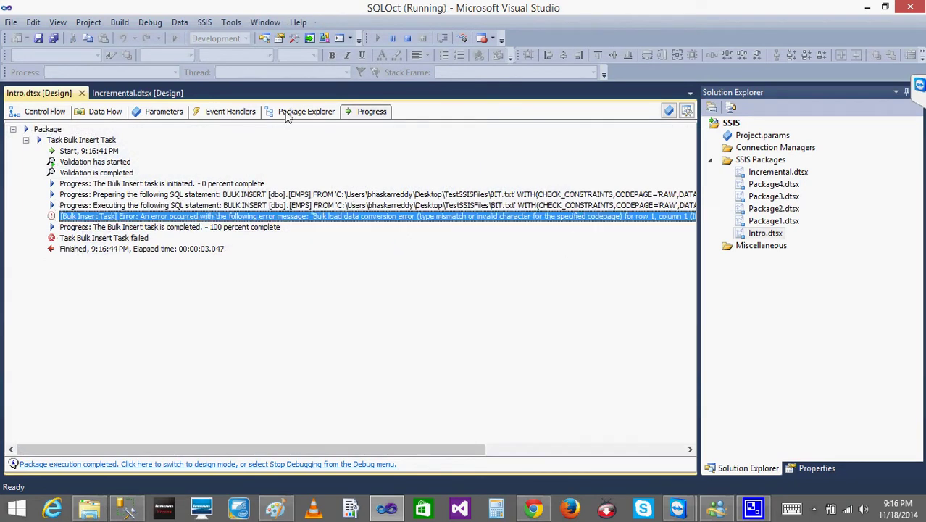
{"action": "left_click", "coordinate": [61, 110]}
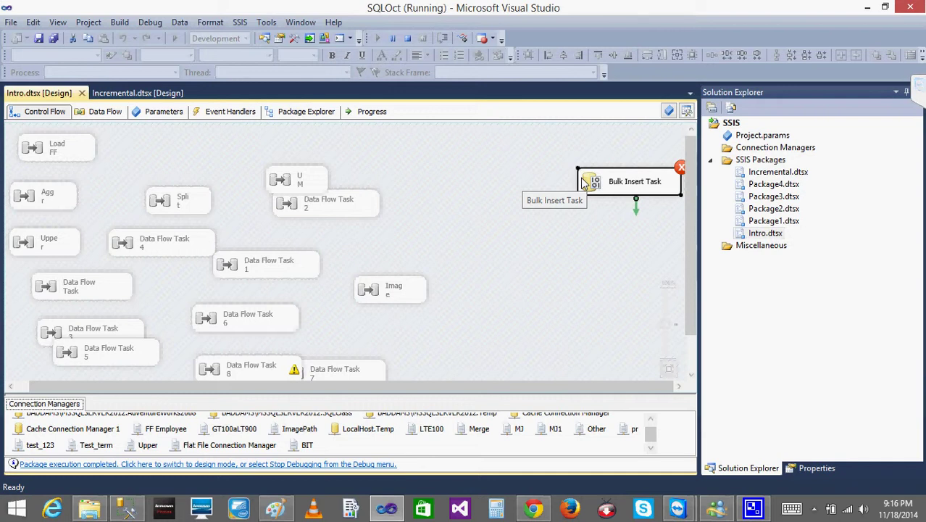
Step: Check the contents of BIT.txt in Notepad, close it, and minimize File Explorer to return to Visual Studio
{"action": "left_click", "coordinate": [89, 509]}
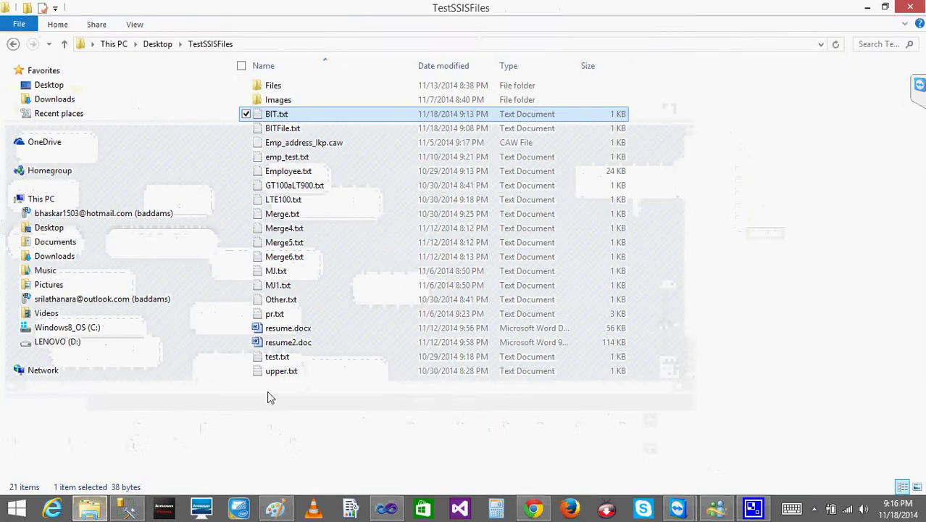
{"action": "double_click", "coordinate": [276, 115]}
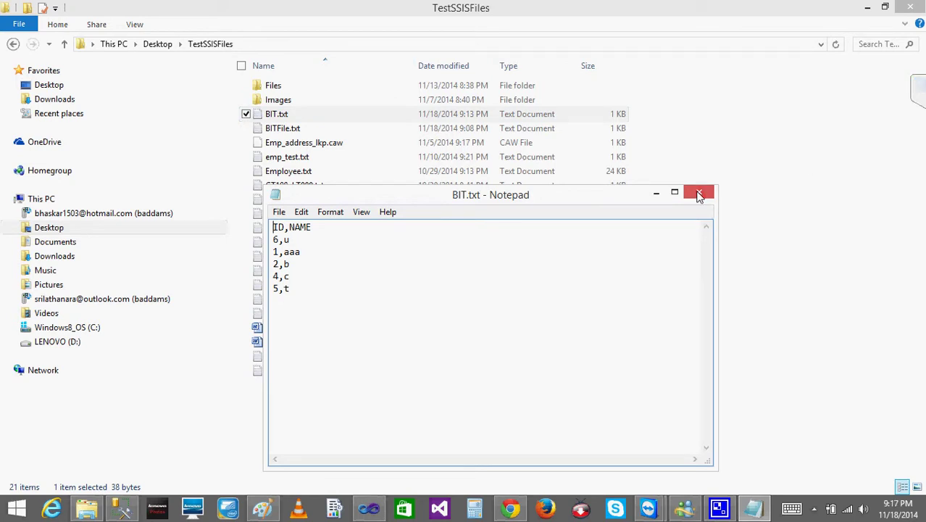
{"action": "left_click", "coordinate": [699, 194]}
{"action": "left_click", "coordinate": [867, 7]}
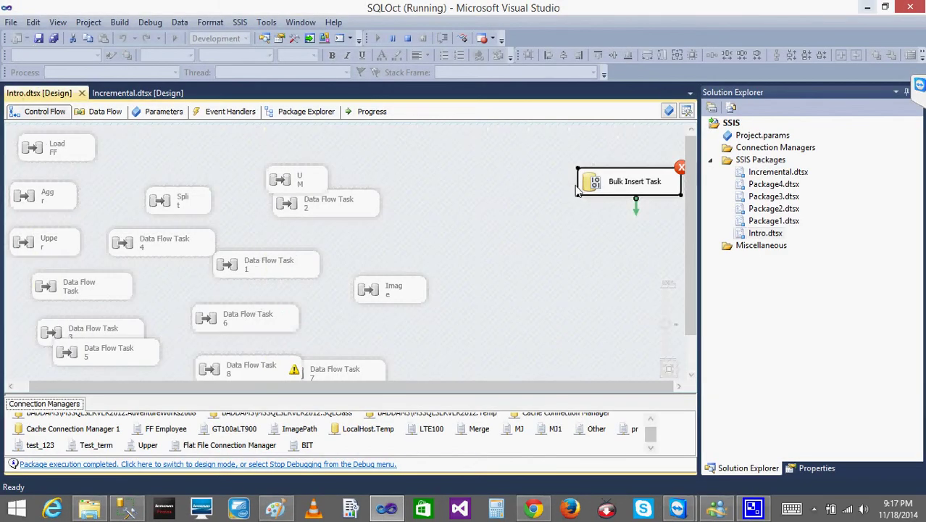
Step: Try to delete the Bulk Insert Task from the control flow, and stop debugging the package
{"action": "key", "text": "Delete"}
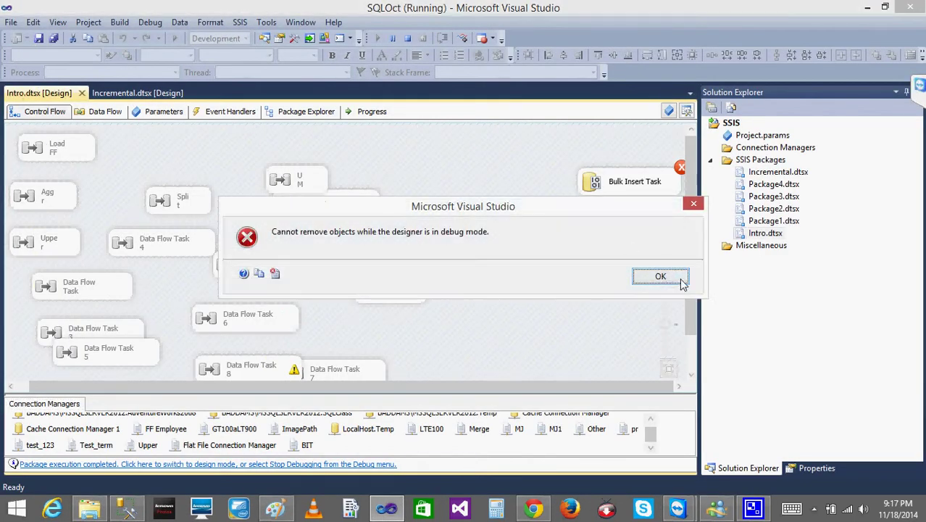
{"action": "left_click", "coordinate": [673, 282]}
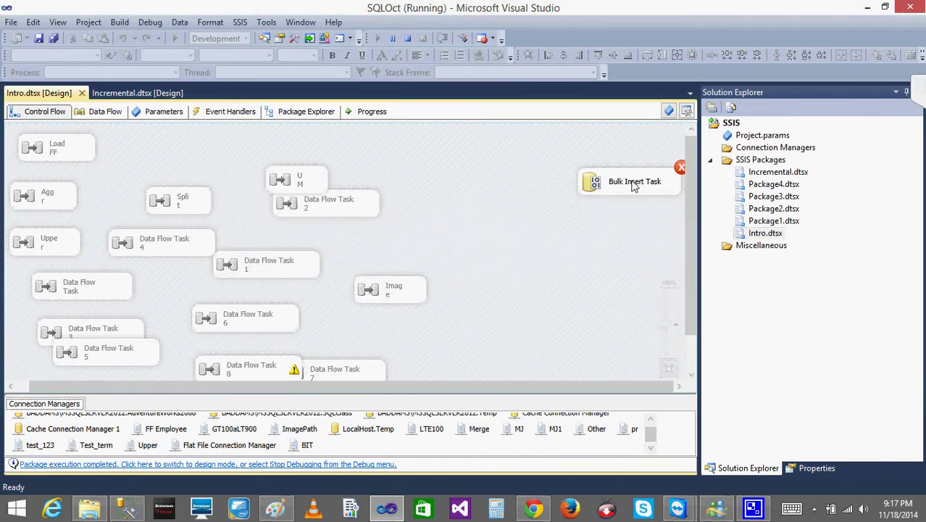
{"action": "left_click", "coordinate": [408, 42]}
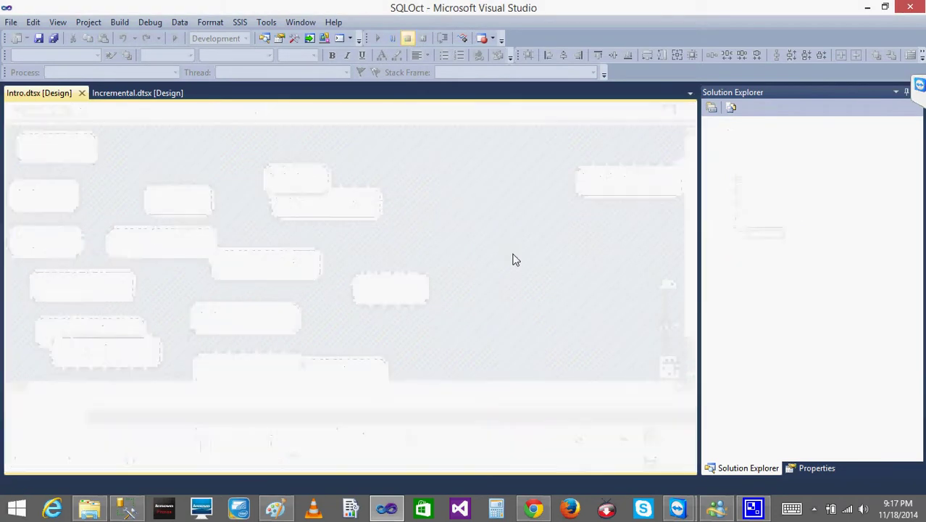
Step: Add a new Data Flow Task beside the Bulk Insert Task in the control flow and open it for editing
{"action": "mouse_move", "coordinate": [6, 163]}
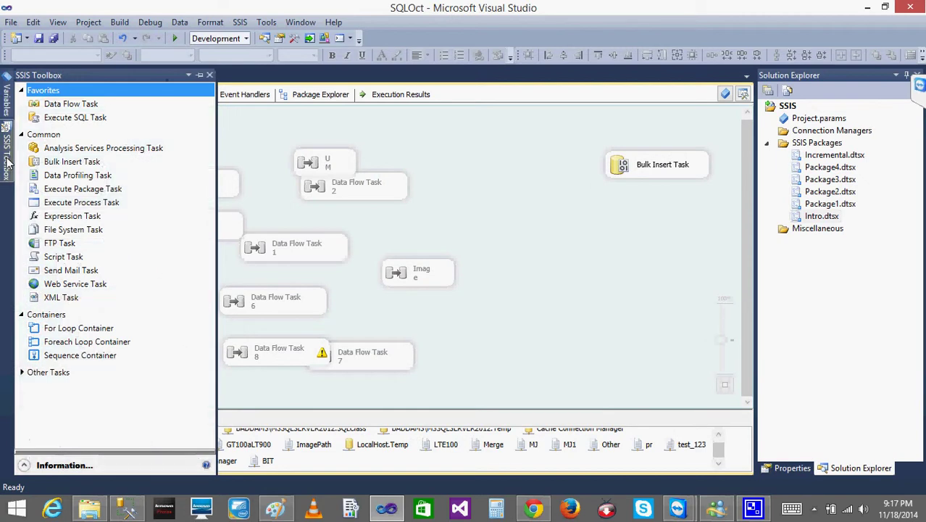
{"action": "left_click_drag", "start_coordinate": [76, 105], "coordinate": [530, 182]}
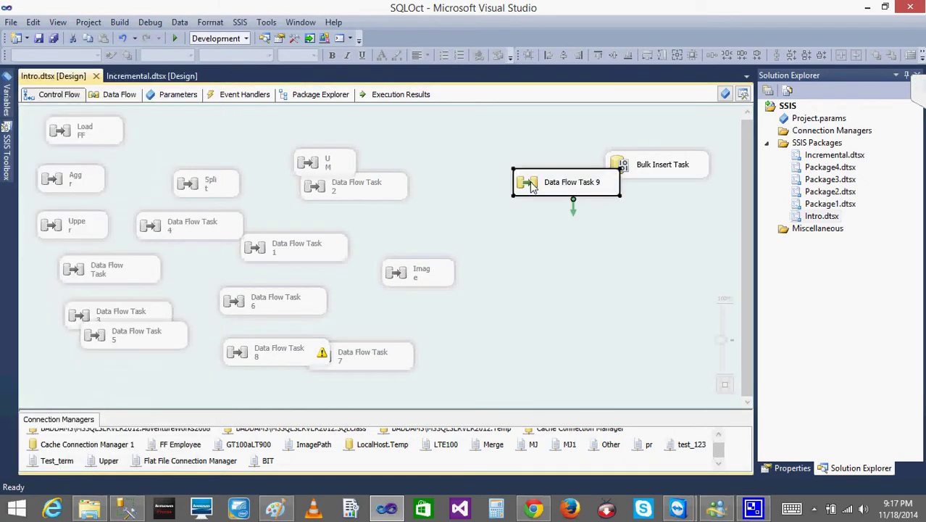
{"action": "double_click", "coordinate": [530, 182]}
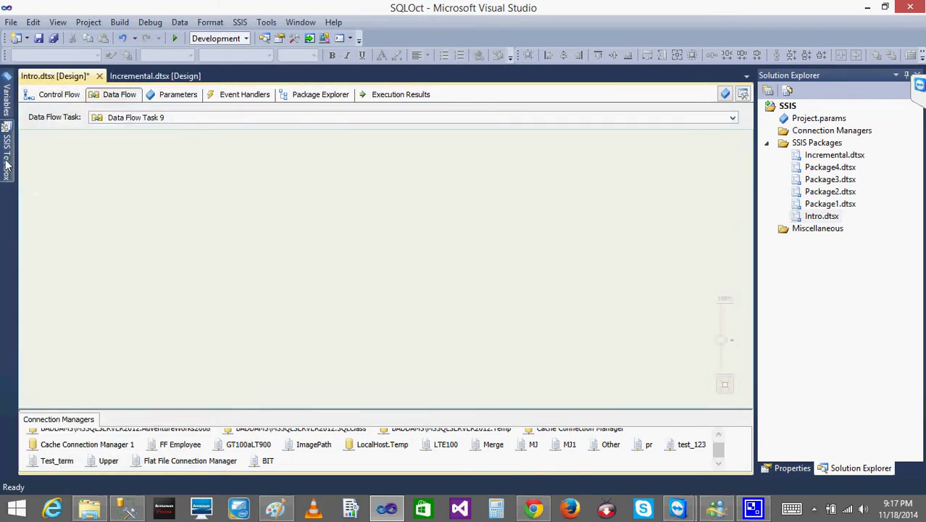
Step: Add an OLE DB Source to the data flow and place a Flat File Destination below it
{"action": "mouse_move", "coordinate": [6, 165]}
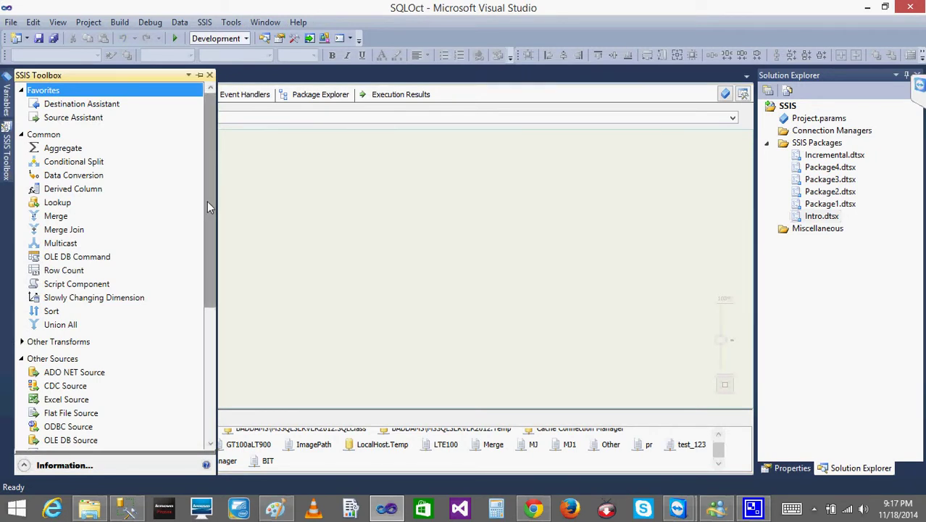
{"action": "left_click_drag", "start_coordinate": [207, 206], "coordinate": [201, 306]}
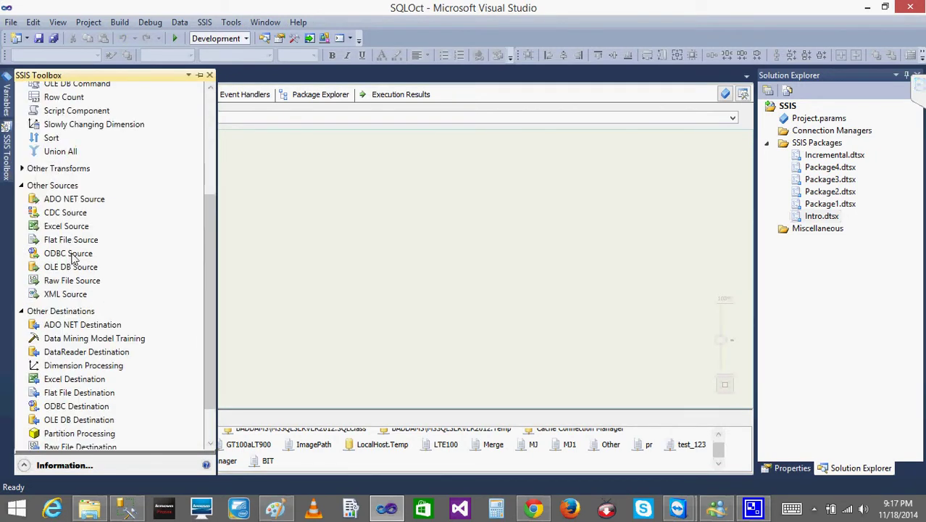
{"action": "left_click_drag", "start_coordinate": [70, 267], "coordinate": [383, 219]}
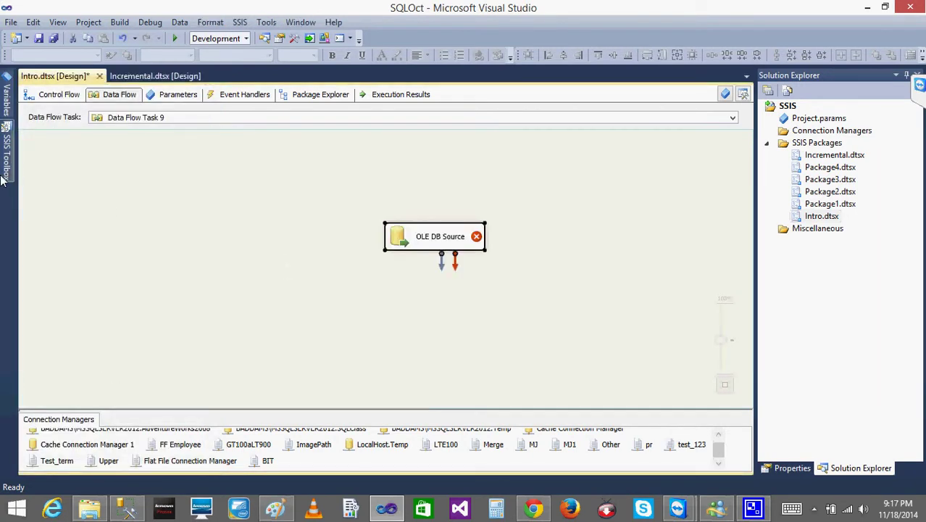
{"action": "mouse_move", "coordinate": [3, 182]}
{"action": "left_click", "coordinate": [76, 394]}
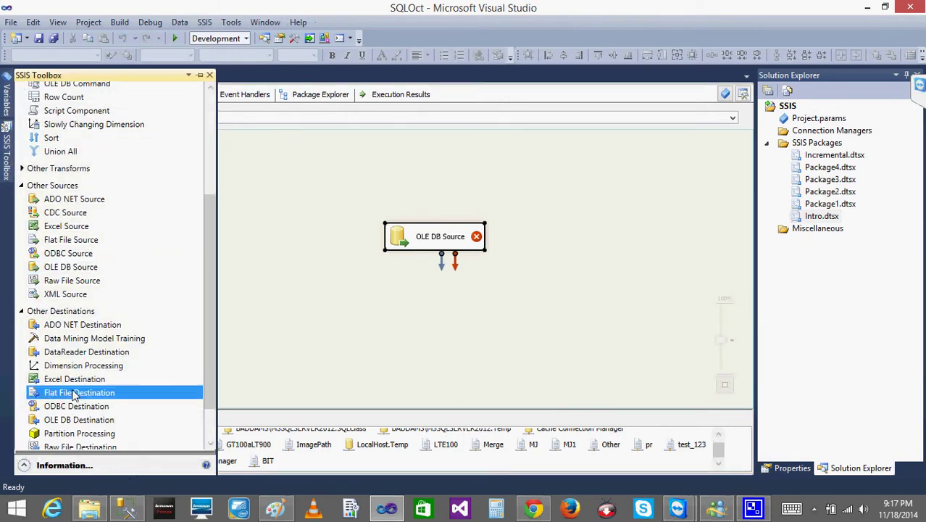
{"action": "left_click_drag", "start_coordinate": [76, 393], "coordinate": [393, 313]}
Step: Set the OLE DB Source to use the LocalHost.Temp connection and read from the [dbo].[EMP] table
{"action": "double_click", "coordinate": [406, 239]}
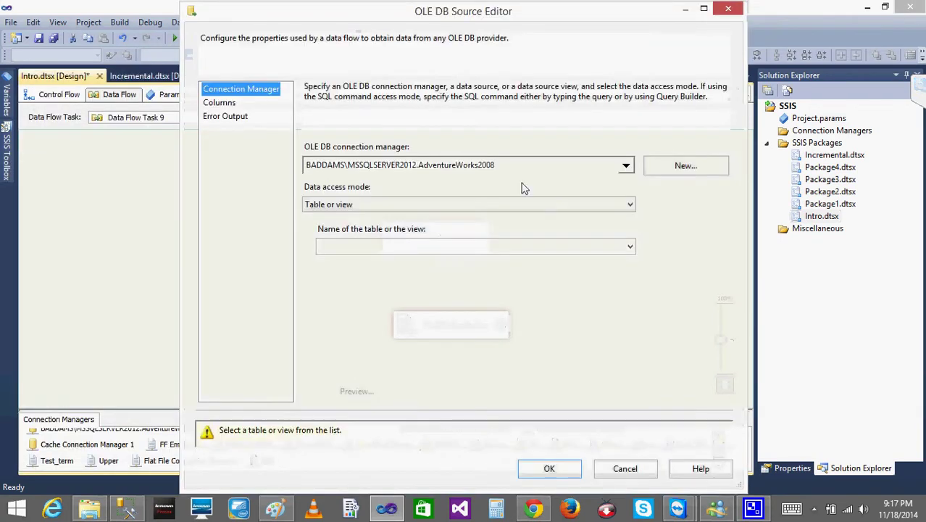
{"action": "left_click", "coordinate": [689, 165]}
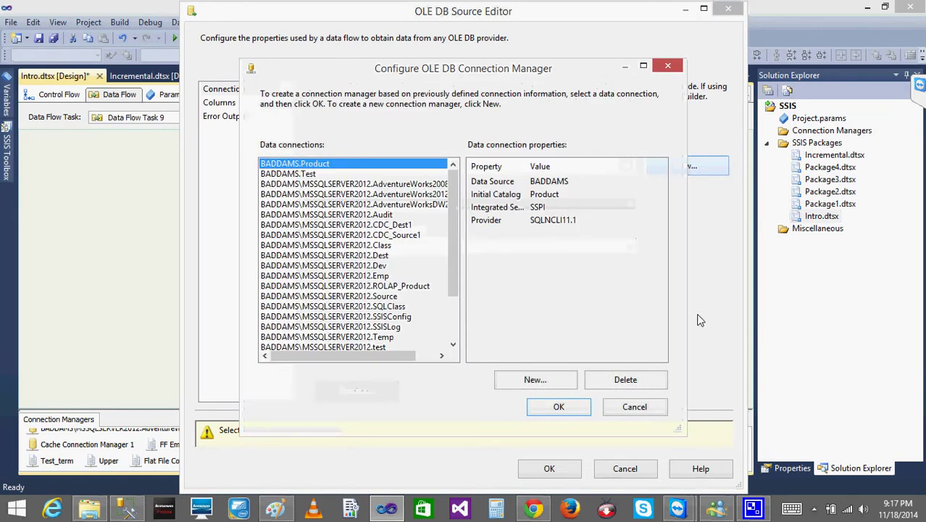
{"action": "left_click", "coordinate": [629, 407]}
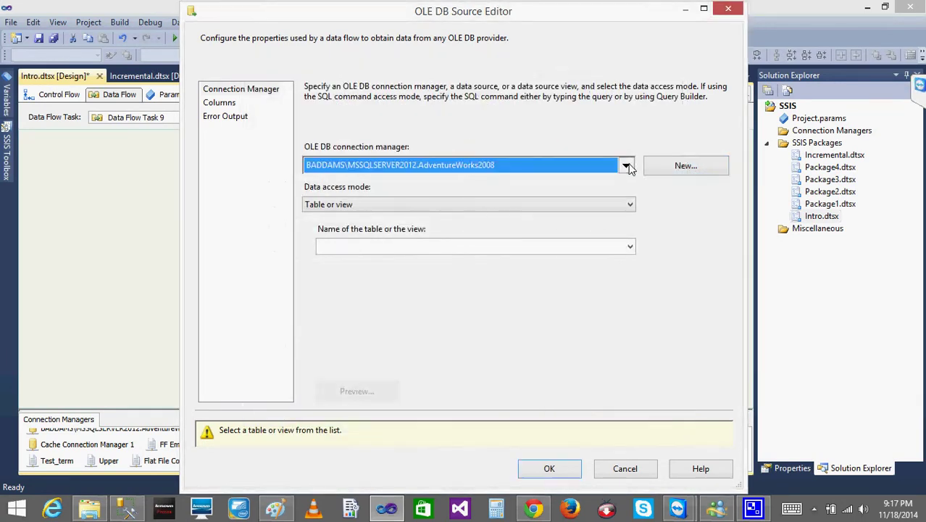
{"action": "left_click", "coordinate": [626, 166]}
{"action": "left_click", "coordinate": [377, 231]}
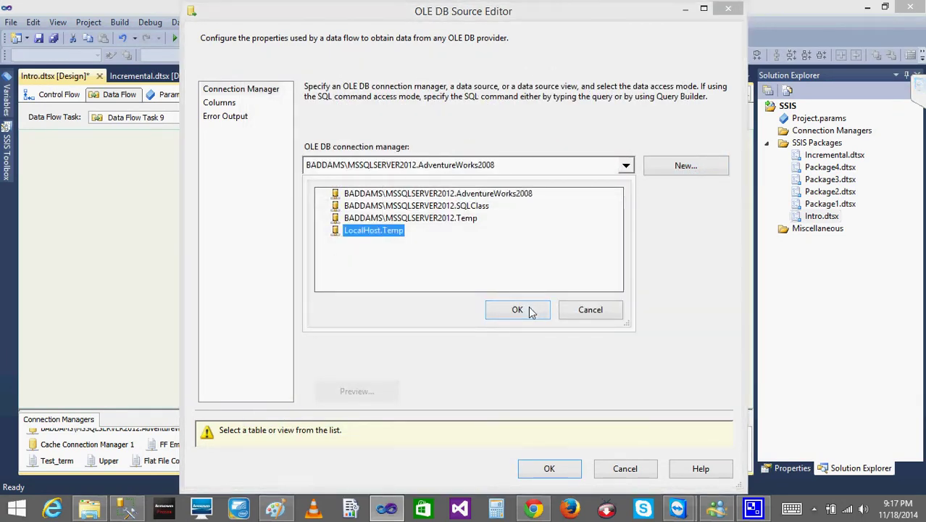
{"action": "left_click", "coordinate": [530, 311]}
{"action": "left_click", "coordinate": [550, 246]}
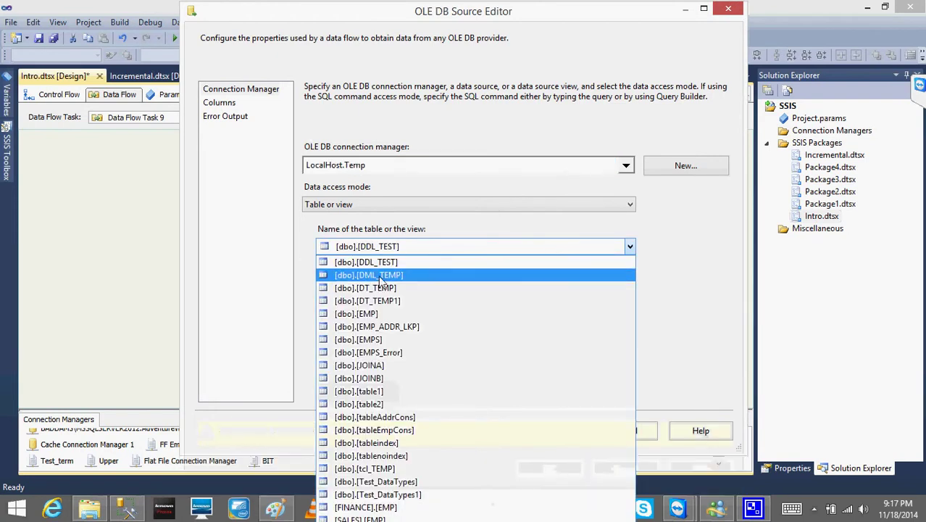
{"action": "left_click", "coordinate": [377, 313]}
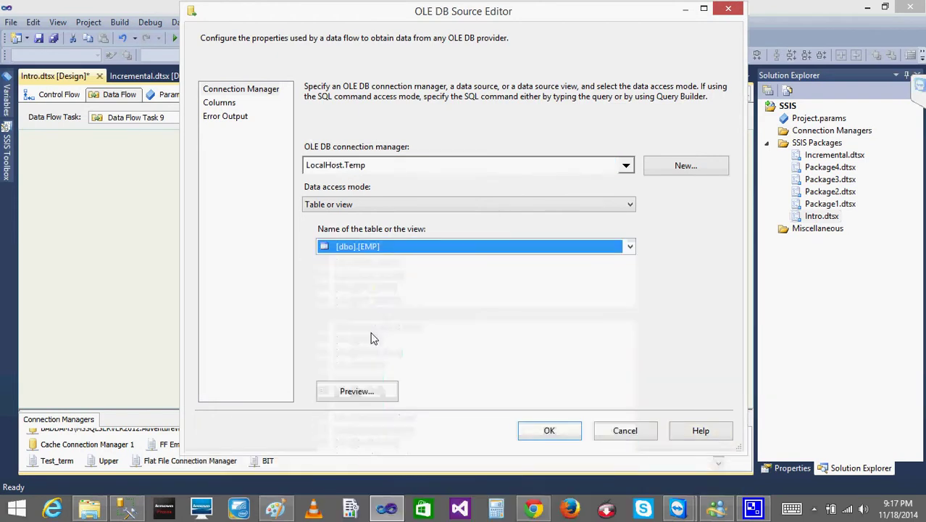
Step: Preview the source table's data, check its available columns, and confirm the OLE DB Source settings
{"action": "left_click", "coordinate": [370, 392]}
{"action": "left_click", "coordinate": [581, 367]}
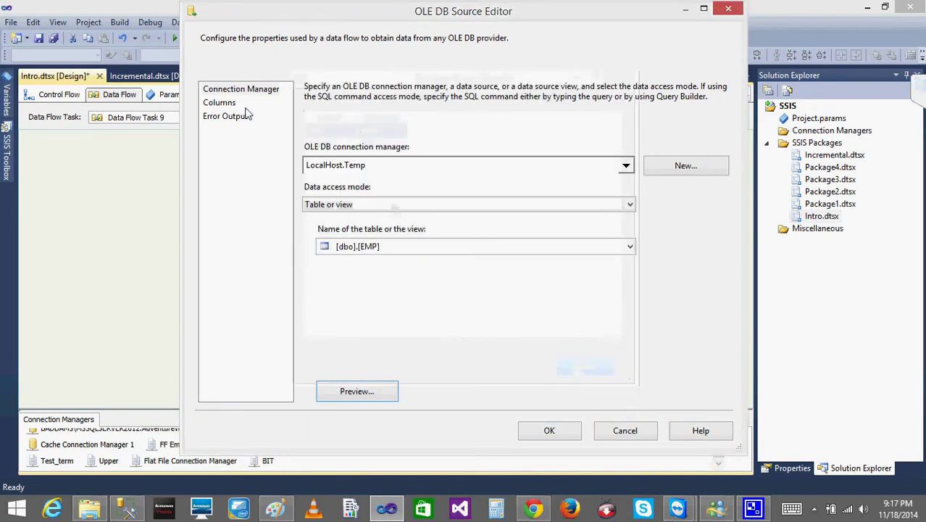
{"action": "left_click", "coordinate": [219, 103]}
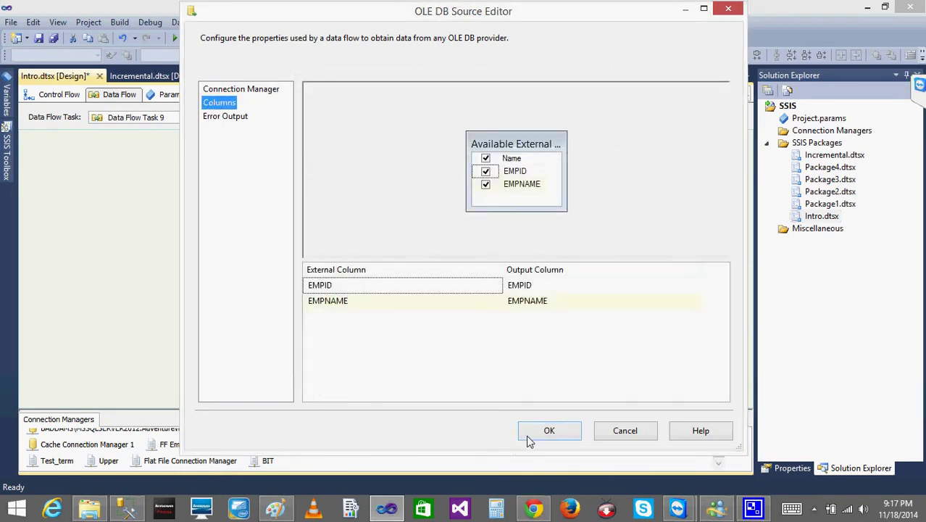
{"action": "left_click", "coordinate": [548, 431]}
Step: Connect the OLE DB Source's regular output to the Flat File Destination and open the destination for editing
{"action": "left_click", "coordinate": [432, 226]}
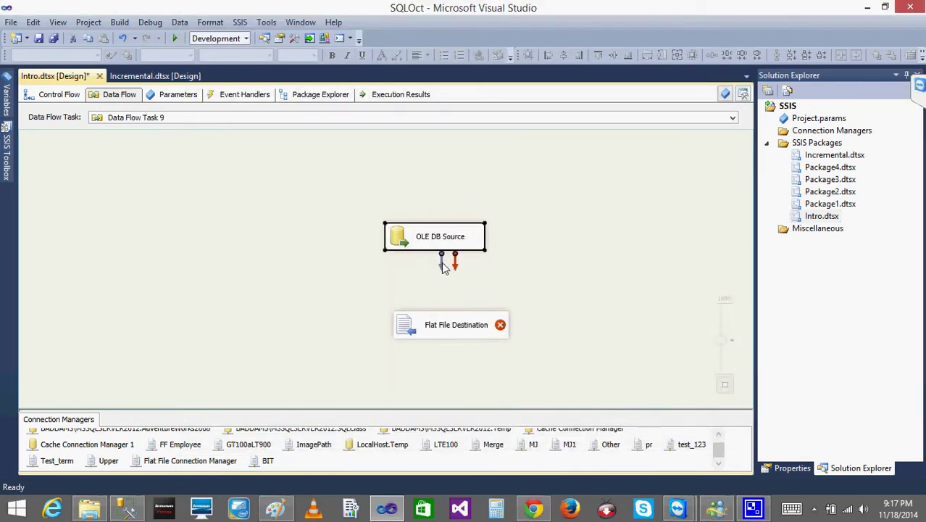
{"action": "left_click_drag", "start_coordinate": [442, 265], "coordinate": [431, 326]}
{"action": "double_click", "coordinate": [432, 326]}
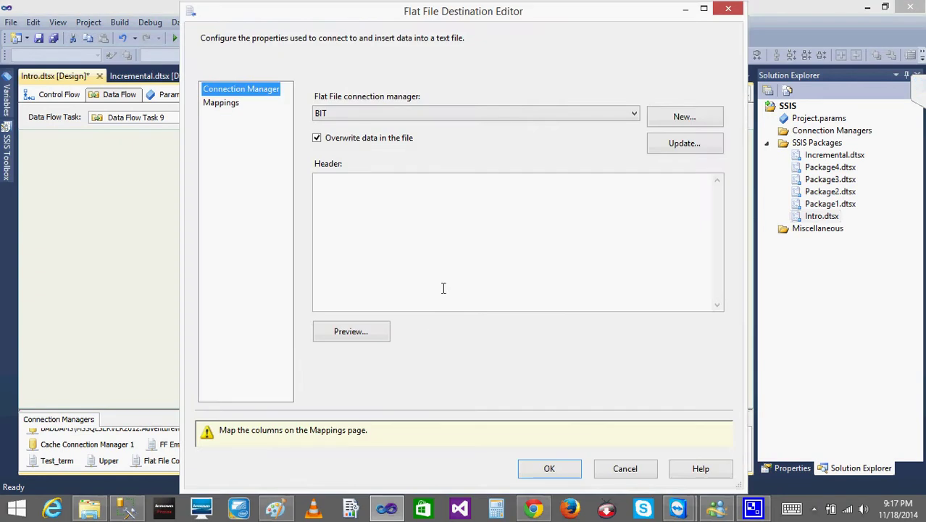
Step: Create a new Delimited flat file connection manager named TestBit and browse for its file
{"action": "left_click", "coordinate": [674, 120]}
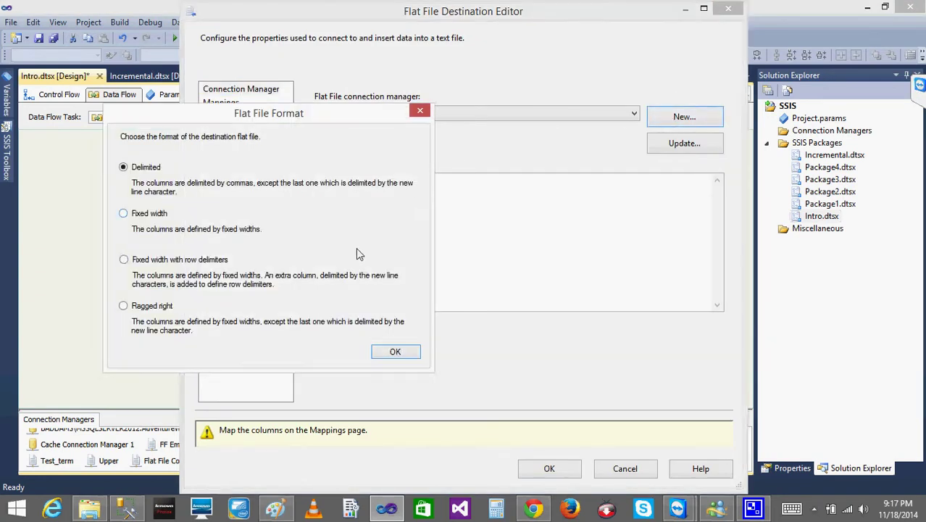
{"action": "left_click", "coordinate": [399, 350]}
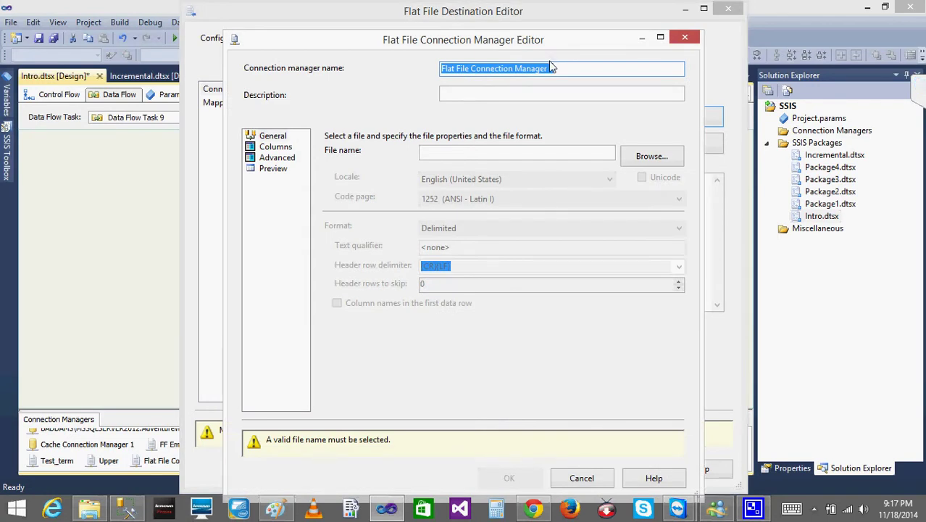
{"action": "type", "text": "TestBit"}
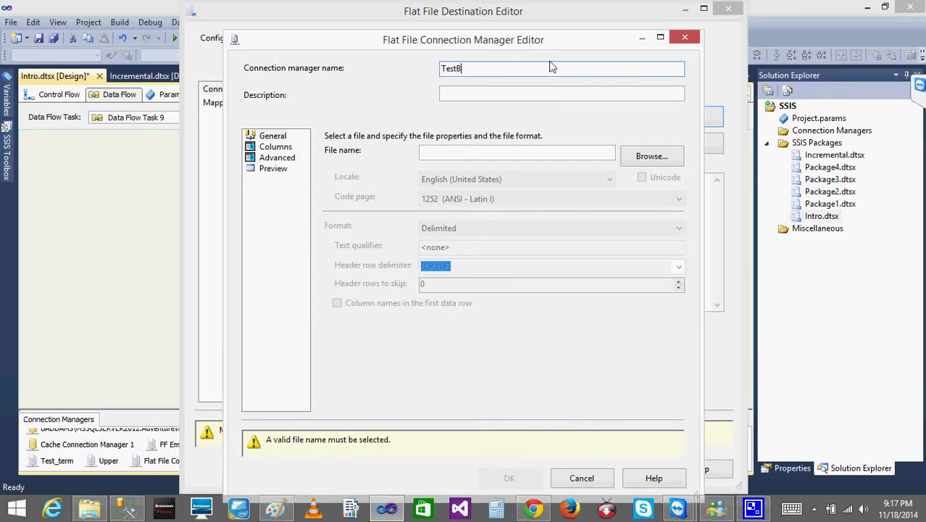
{"action": "left_click", "coordinate": [651, 156]}
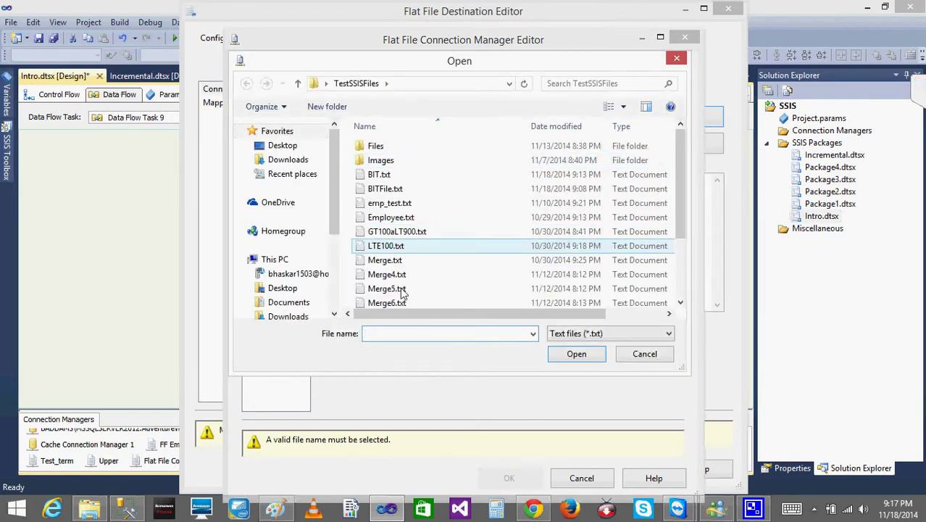
Step: Point the TestBit flat file connection to a text file named BITTest in the TestSSISFiles folder
{"action": "type", "text": "BITt"}
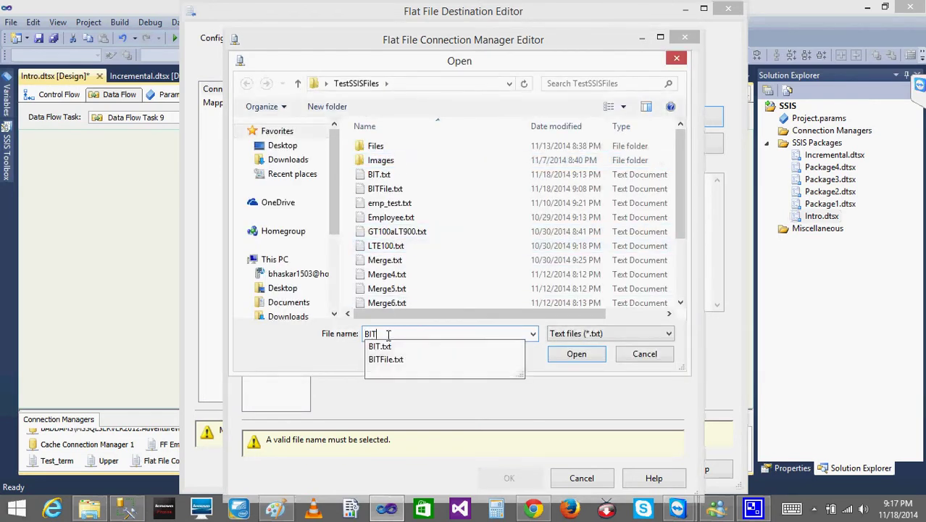
{"action": "key", "text": "BackSpace"}
{"action": "key", "text": "BackSpace"}
{"action": "type", "text": "TTest"}
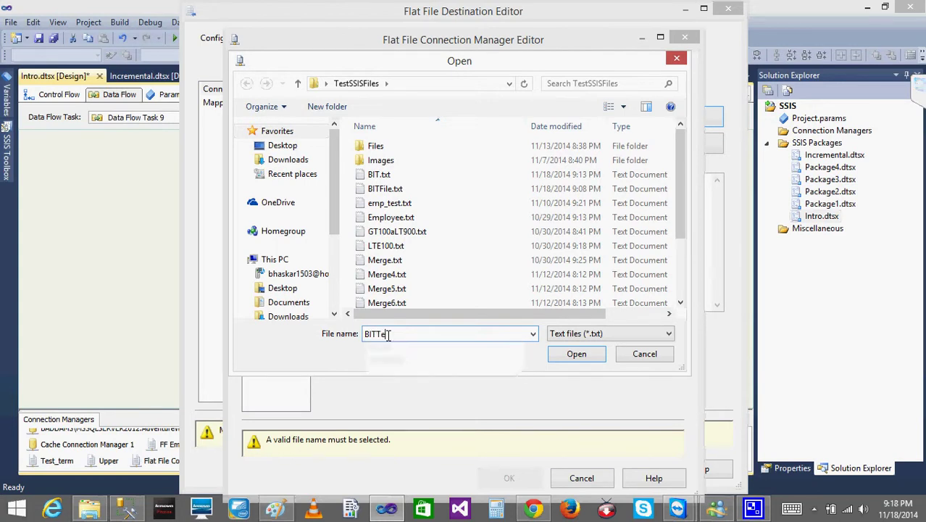
{"action": "left_click", "coordinate": [578, 355]}
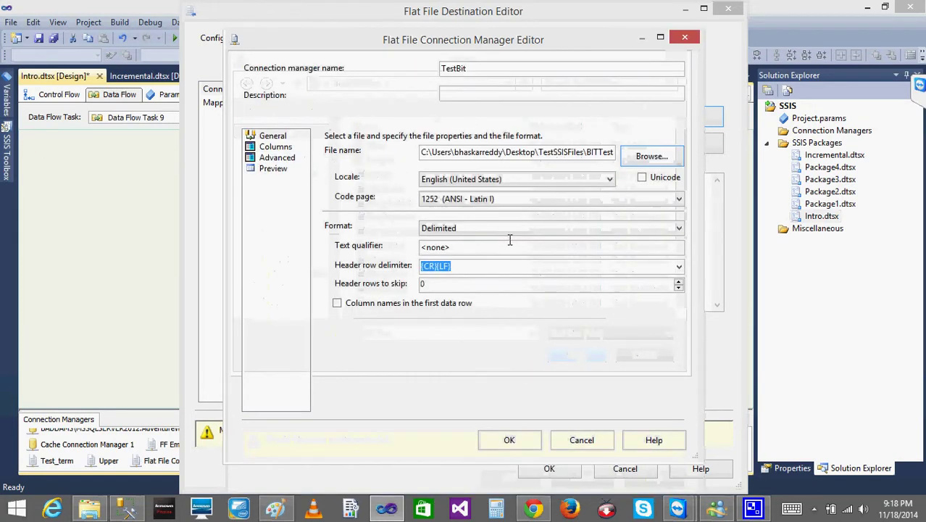
Step: Try enabling column names in the first data row, check the columns, and cancel the connection and destination setup
{"action": "left_click", "coordinate": [337, 302]}
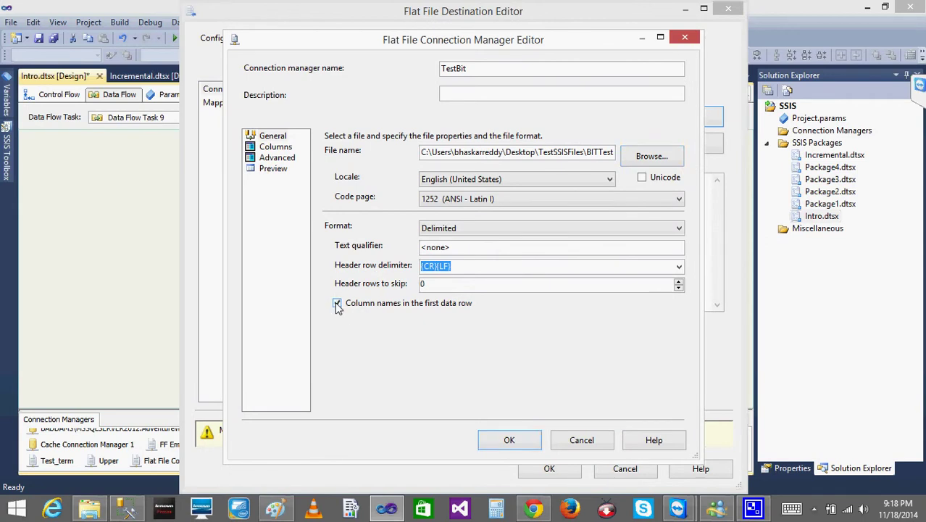
{"action": "left_click", "coordinate": [276, 147]}
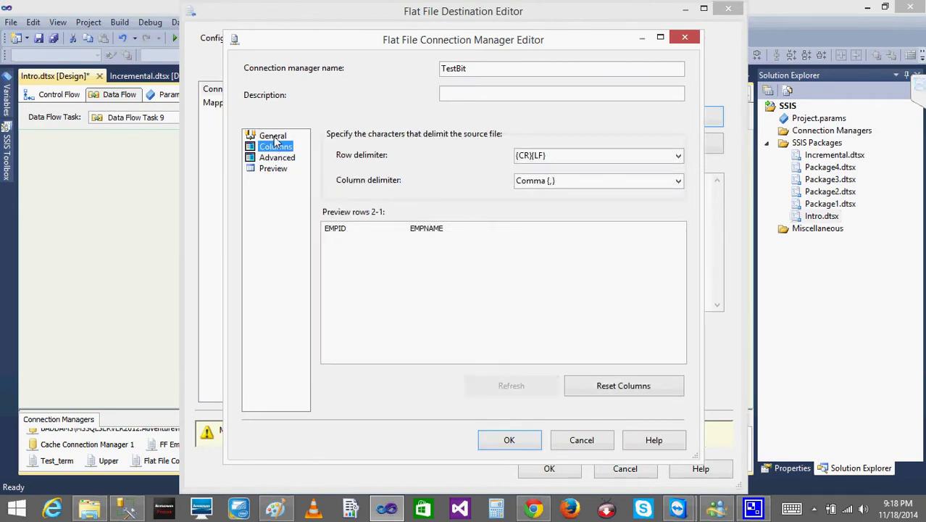
{"action": "left_click", "coordinate": [274, 137]}
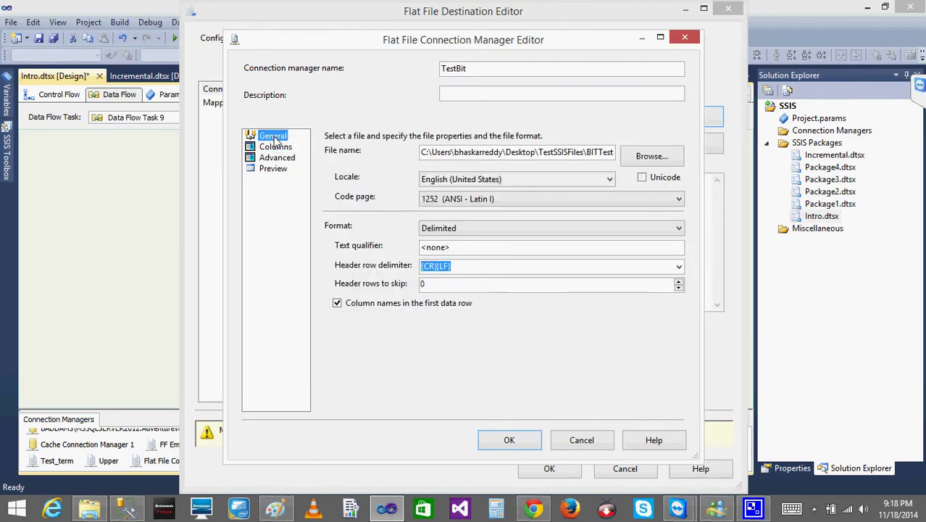
{"action": "left_click", "coordinate": [589, 442]}
{"action": "left_click", "coordinate": [624, 467]}
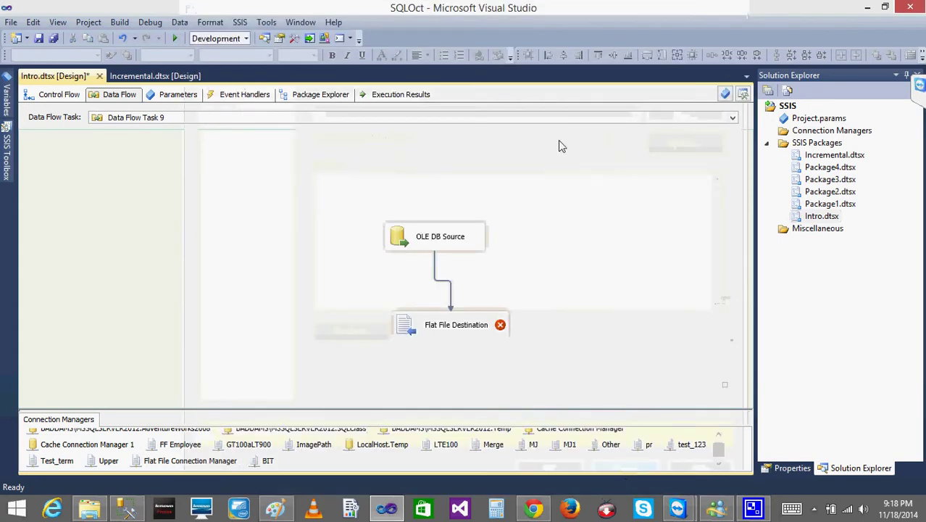
Step: Delete Data Flow Task 9 from the Intro package's control flow
{"action": "left_click", "coordinate": [41, 98]}
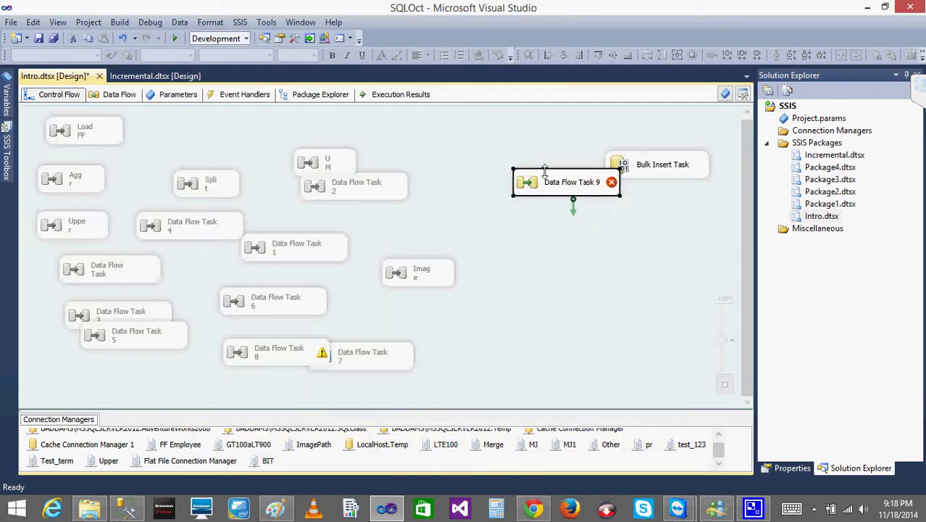
{"action": "key", "text": "Delete"}
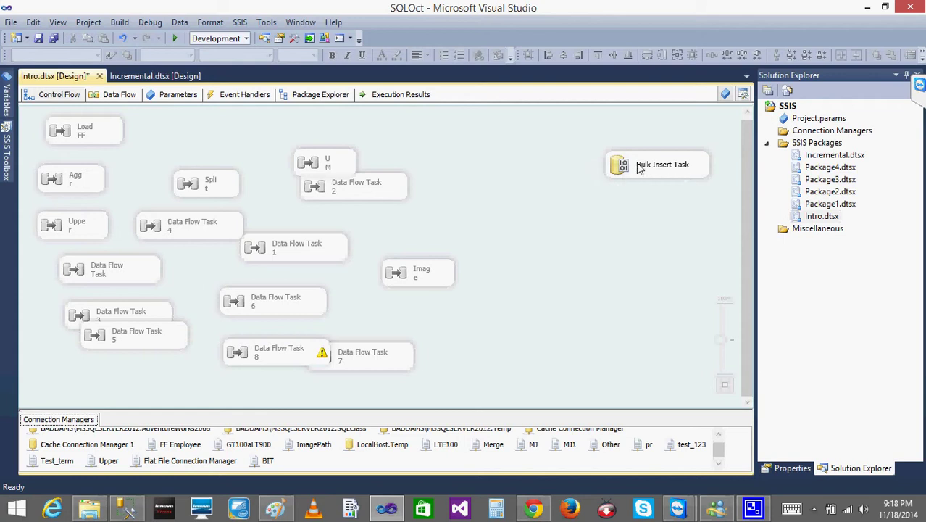
Step: Open the Bulk Insert Task's settings, and examine the header line of BIT.txt from the TestSSISFiles folder in Notepad
{"action": "double_click", "coordinate": [638, 165]}
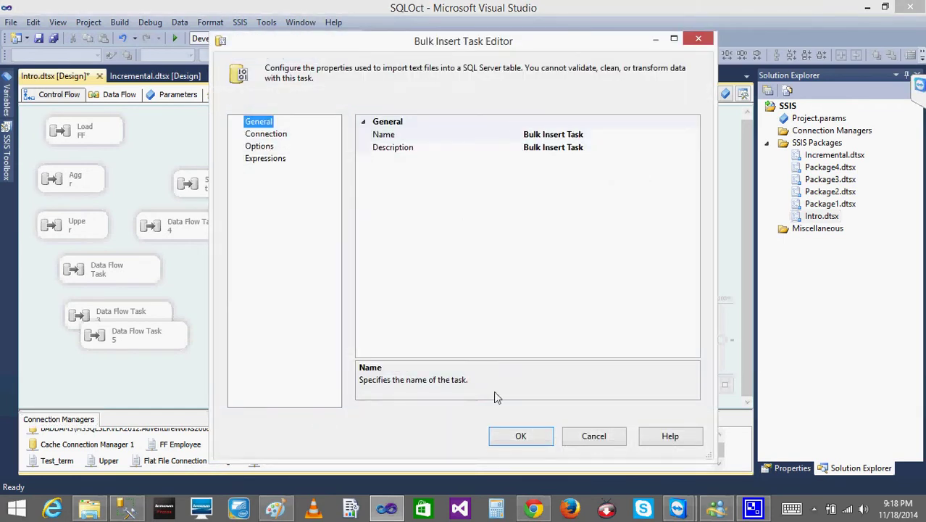
{"action": "left_click", "coordinate": [90, 509]}
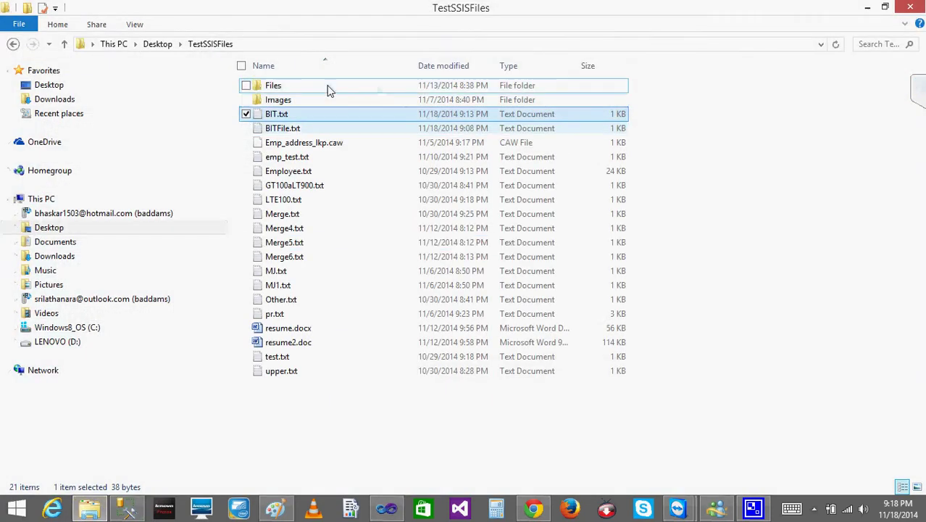
{"action": "double_click", "coordinate": [276, 115]}
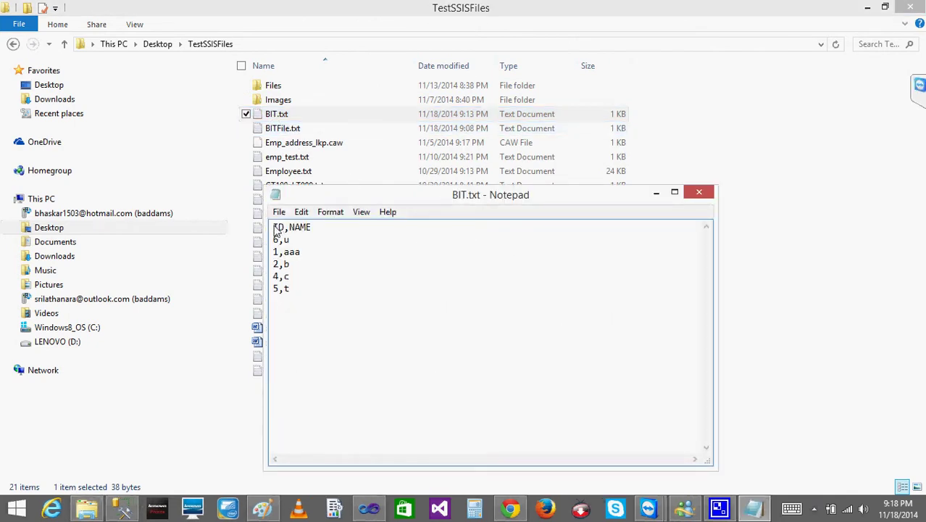
{"action": "left_click_drag", "start_coordinate": [274, 229], "coordinate": [313, 231]}
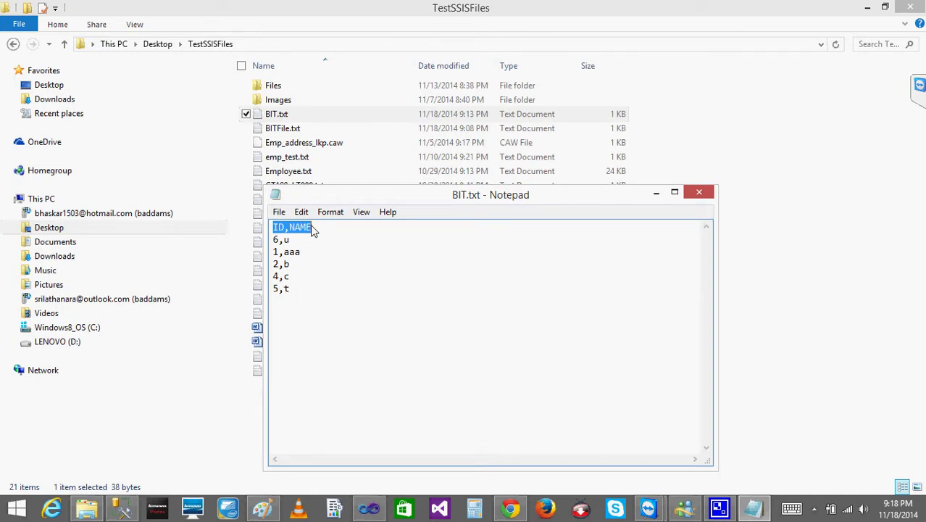
{"action": "left_click", "coordinate": [285, 231]}
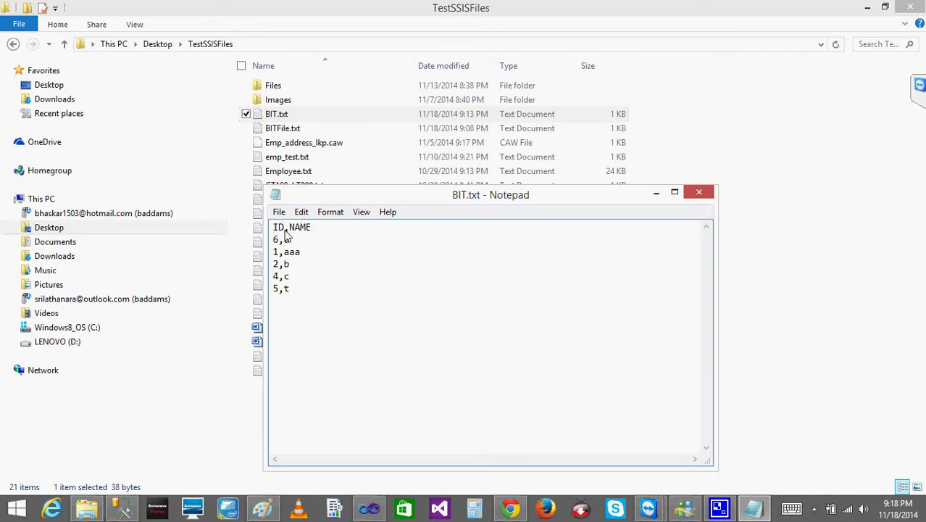
{"action": "left_click_drag", "start_coordinate": [322, 233], "coordinate": [260, 229]}
{"action": "left_click", "coordinate": [288, 230]}
{"action": "left_click", "coordinate": [317, 228]}
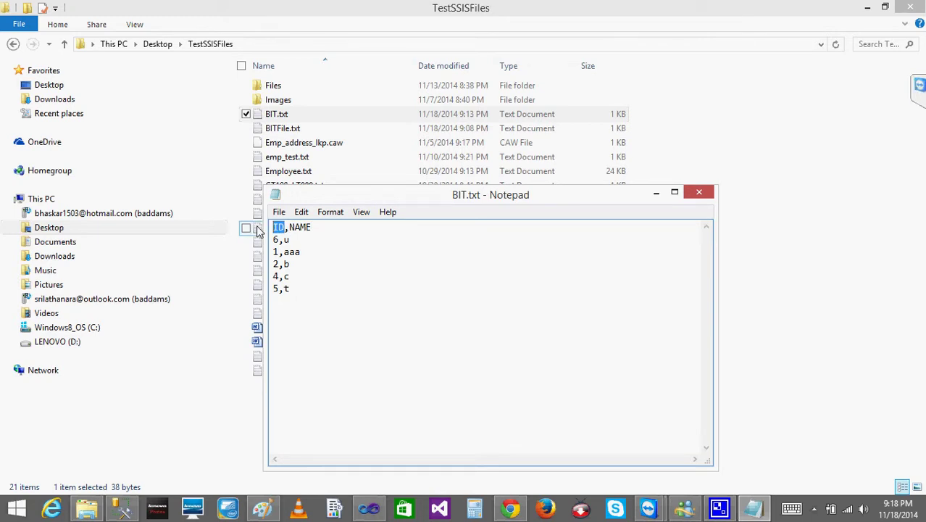
{"action": "key", "text": "Delete"}
{"action": "key", "text": "Delete"}
{"action": "key", "text": "Delete"}
{"action": "key", "text": "Delete"}
{"action": "key", "text": "Delete"}
{"action": "key", "text": "Delete"}
{"action": "key", "text": "Delete"}
{"action": "key", "text": "Delete"}
{"action": "key", "text": "Delete"}
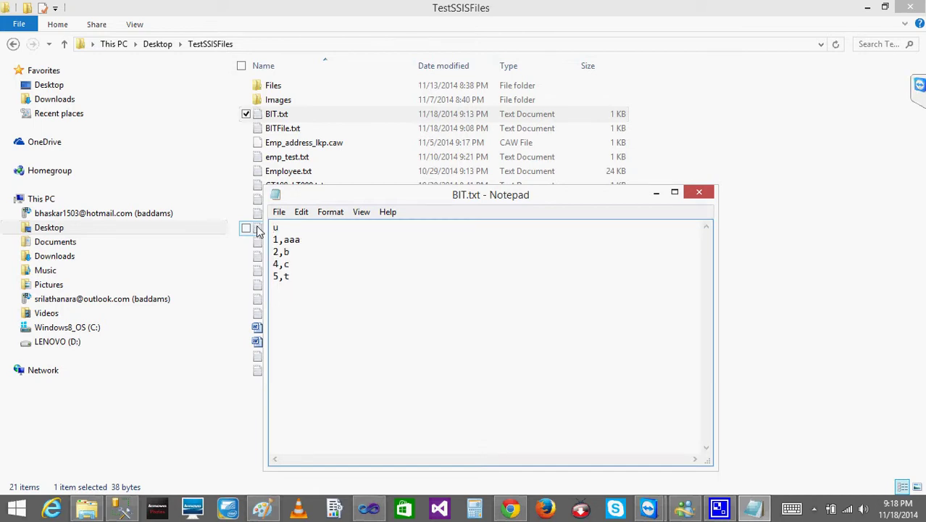
{"action": "key", "text": "ctrl+z"}
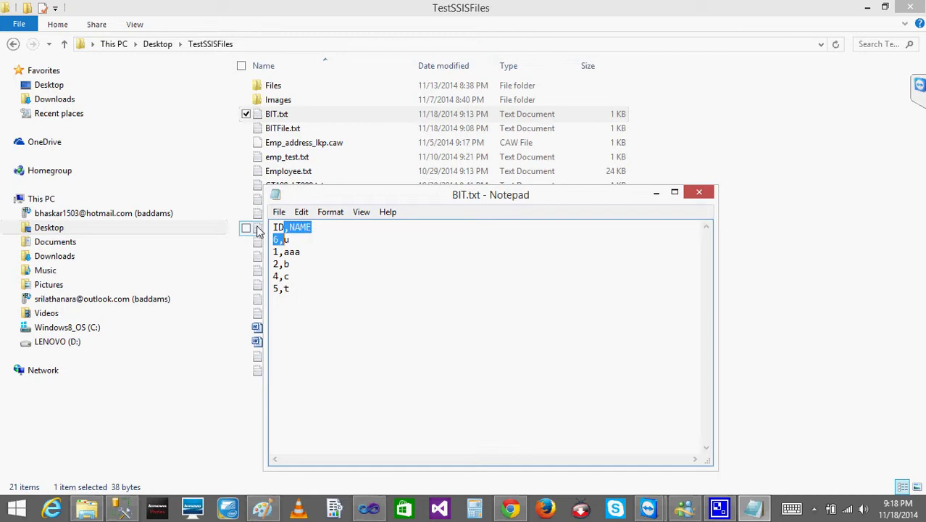
Step: Delete the ID,NAME header line from BIT.txt and close the file
{"action": "key", "text": "Home"}
{"action": "key", "text": "shift+Down"}
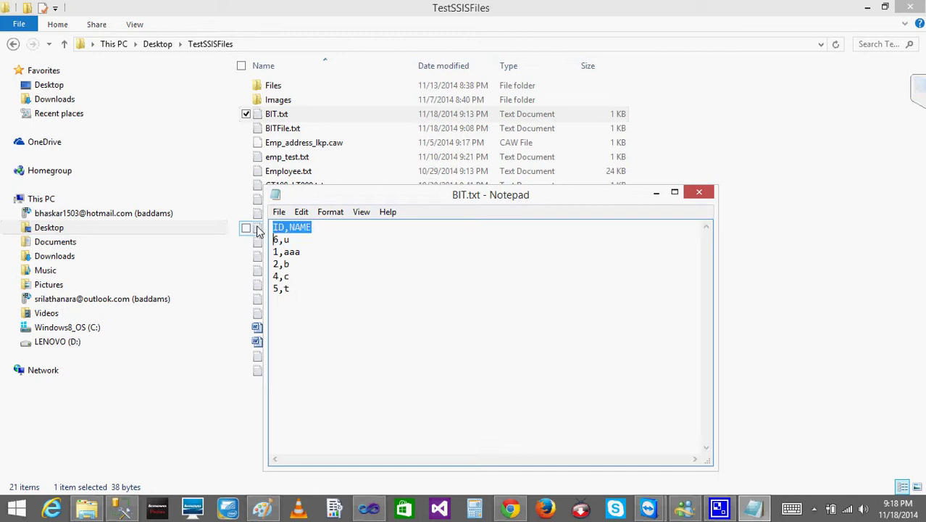
{"action": "key", "text": "Delete"}
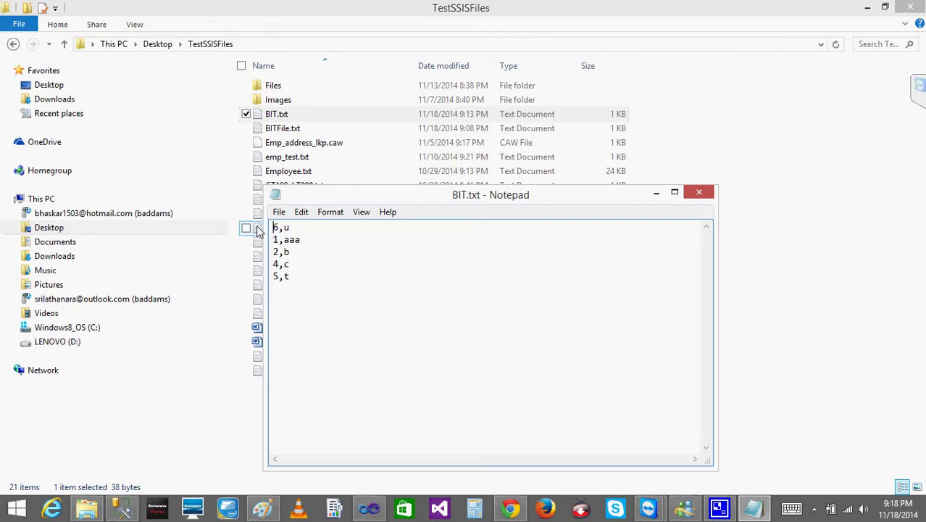
{"action": "left_click", "coordinate": [701, 192]}
{"action": "left_click", "coordinate": [436, 262]}
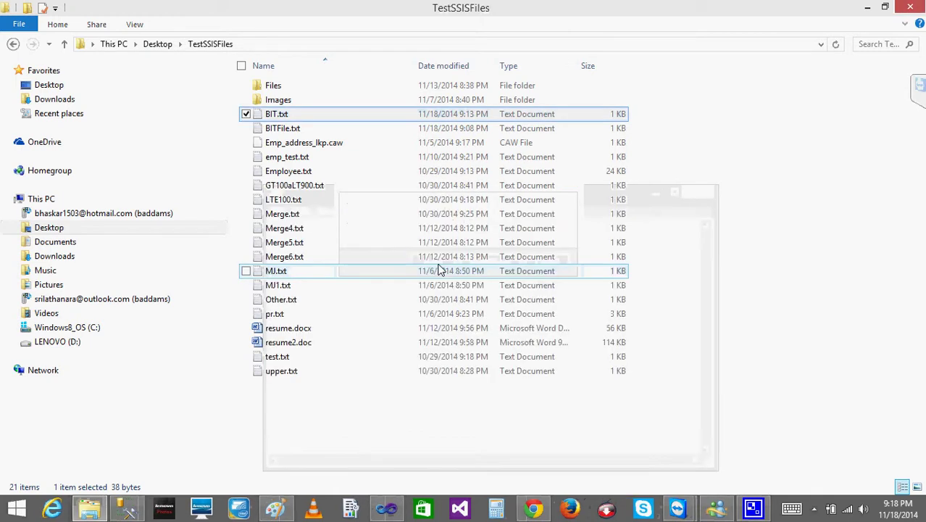
Step: Return to Visual Studio, cancel the Bulk Insert Task's settings, and execute the task on its own
{"action": "left_click", "coordinate": [395, 509]}
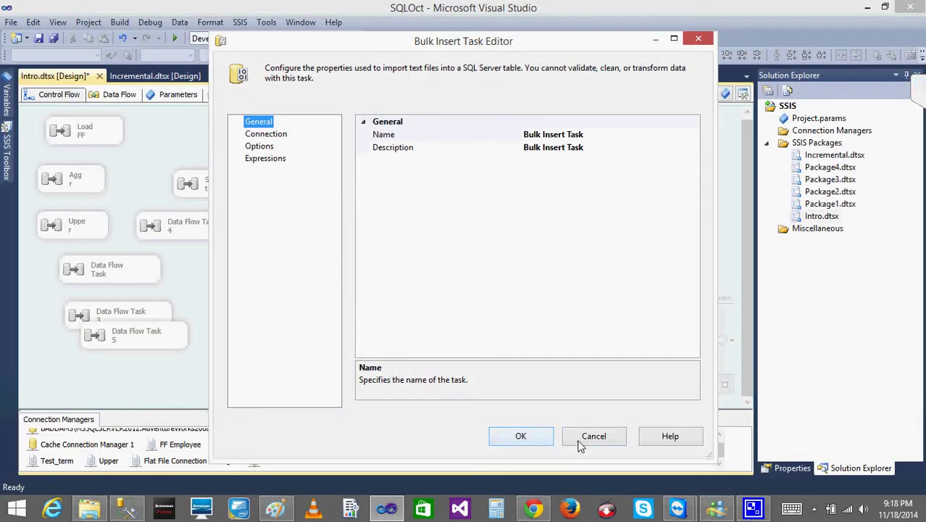
{"action": "left_click", "coordinate": [600, 439]}
{"action": "right_click", "coordinate": [632, 169]}
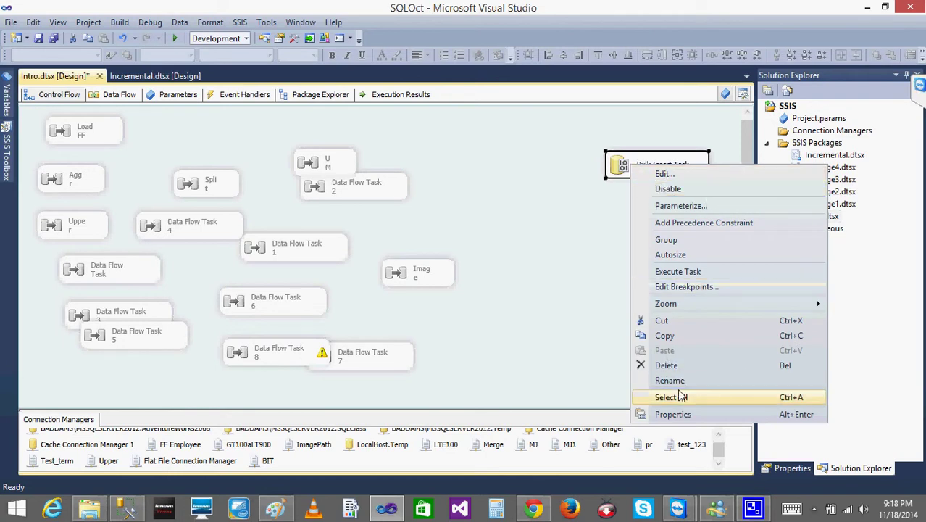
{"action": "left_click", "coordinate": [678, 272]}
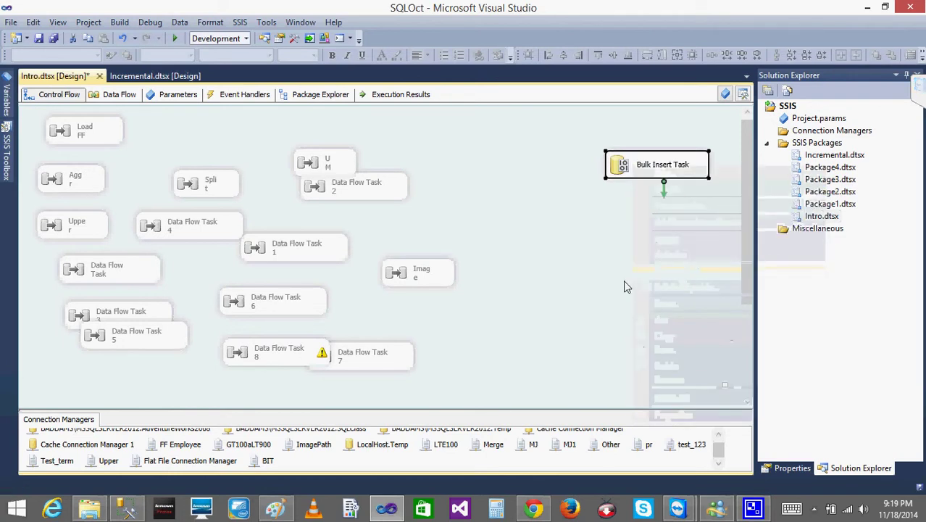
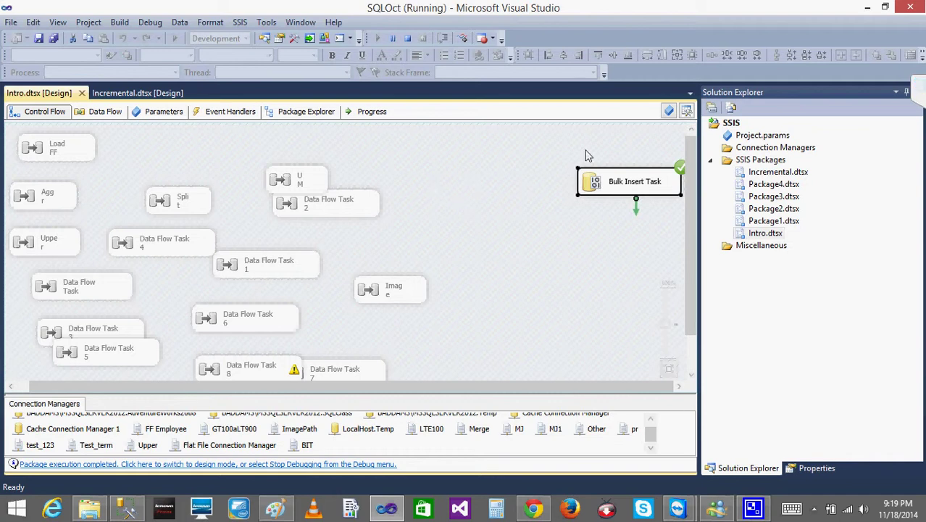
Step: Switch to SQL Server Management Studio and run the query on the EMPS table in the Temp database
{"action": "left_click", "coordinate": [127, 511]}
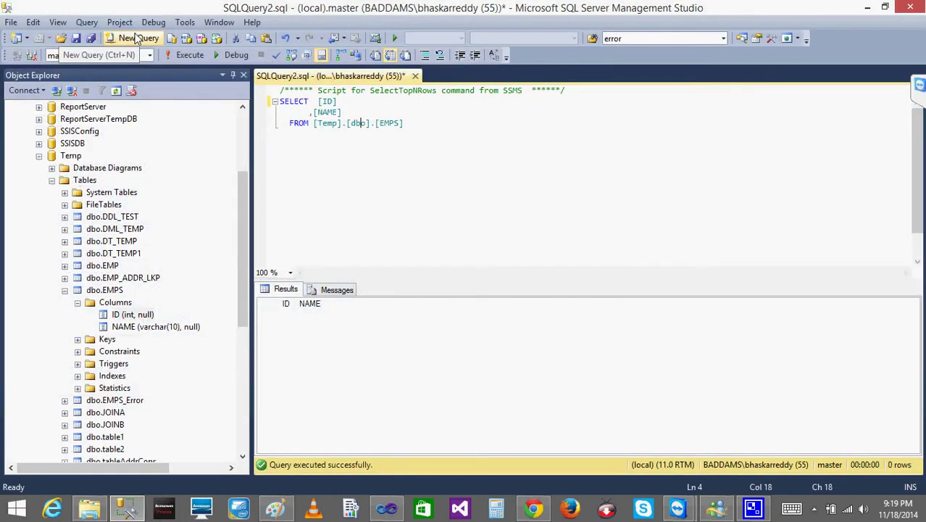
{"action": "left_click", "coordinate": [185, 56]}
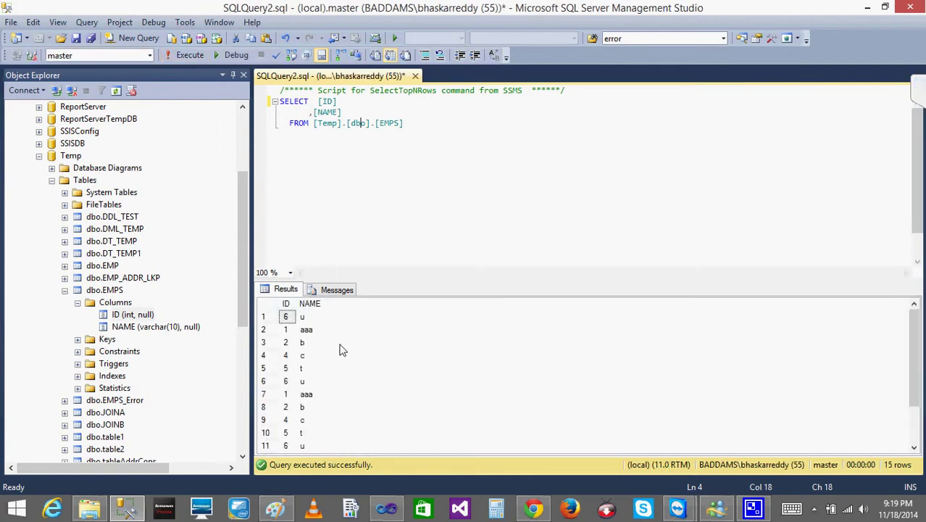
Step: Examine the ID and NAME values in the query results and compare the repeated groups of rows
{"action": "left_click", "coordinate": [305, 344]}
{"action": "key", "text": "Down"}
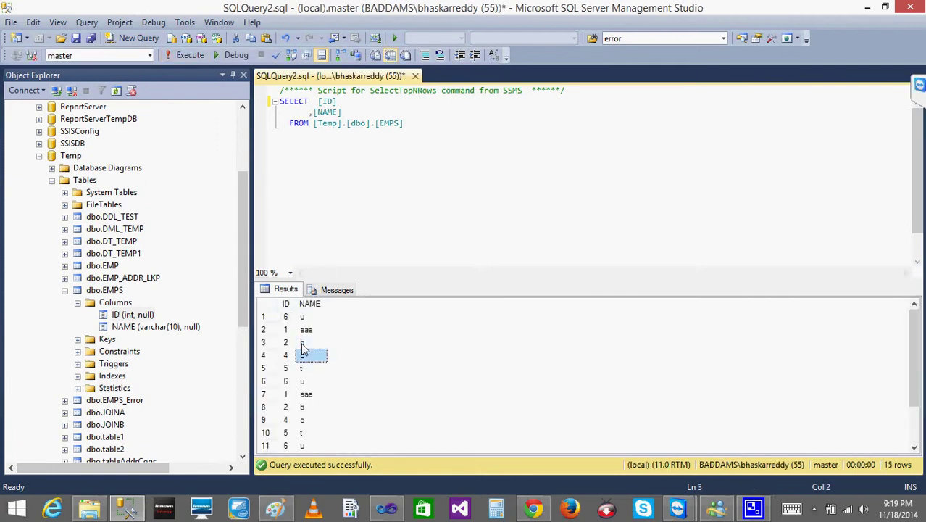
{"action": "key", "text": "Down"}
{"action": "key", "text": "Down"}
{"action": "key", "text": "Down"}
{"action": "key", "text": "Down"}
{"action": "key", "text": "Down"}
{"action": "key", "text": "Down"}
{"action": "key", "text": "Down"}
{"action": "key", "text": "Down"}
{"action": "key", "text": "Down"}
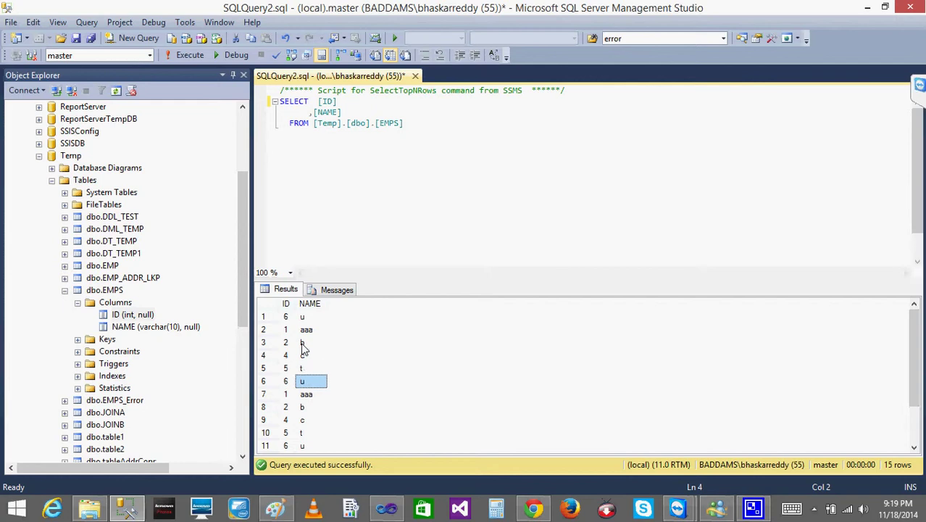
{"action": "key", "text": "Up"}
{"action": "key", "text": "Up"}
{"action": "key", "text": "Up"}
{"action": "key", "text": "Up"}
{"action": "key", "text": "Up"}
{"action": "key", "text": "Up"}
{"action": "key", "text": "Up"}
{"action": "key", "text": "Up"}
{"action": "key", "text": "Up"}
{"action": "key", "text": "Up"}
{"action": "key", "text": "Up"}
{"action": "key", "text": "Up"}
{"action": "key", "text": "Up"}
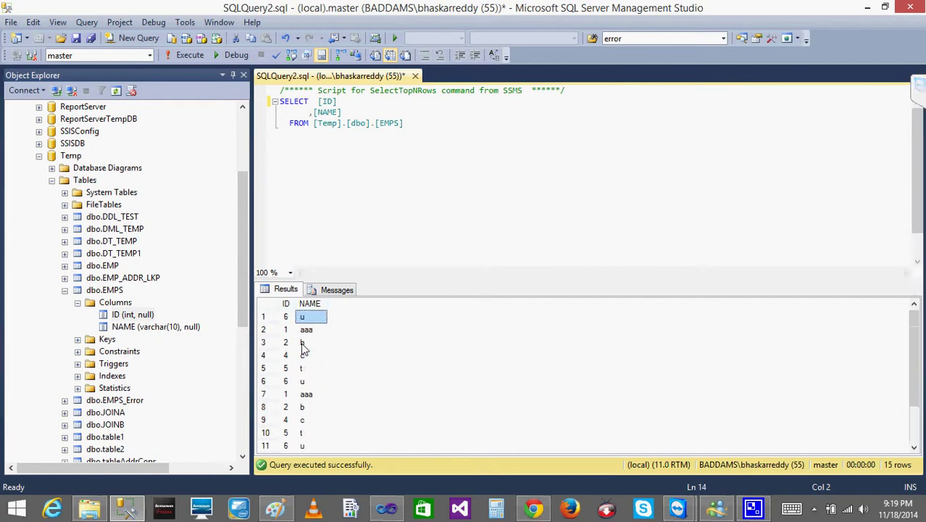
{"action": "key", "text": "Down"}
{"action": "key", "text": "Down"}
{"action": "key", "text": "Down"}
{"action": "key", "text": "Down"}
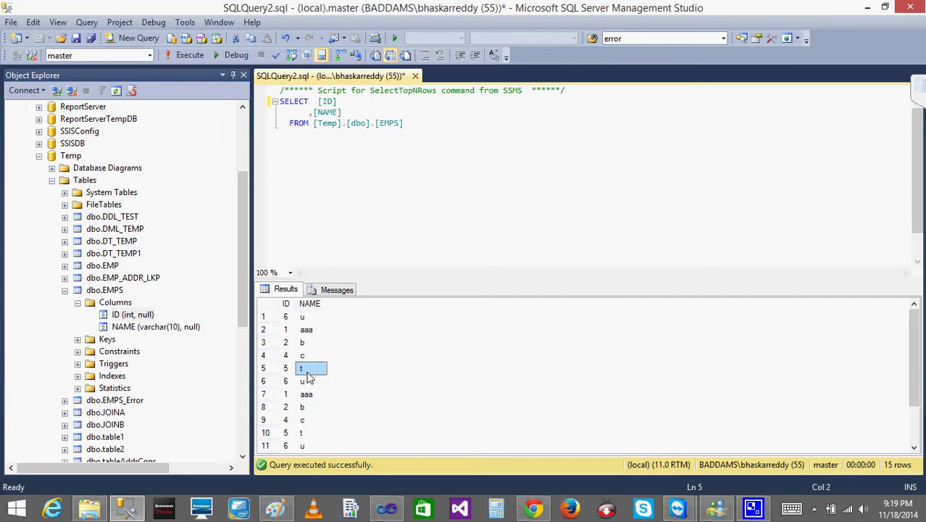
{"action": "left_click", "coordinate": [284, 317]}
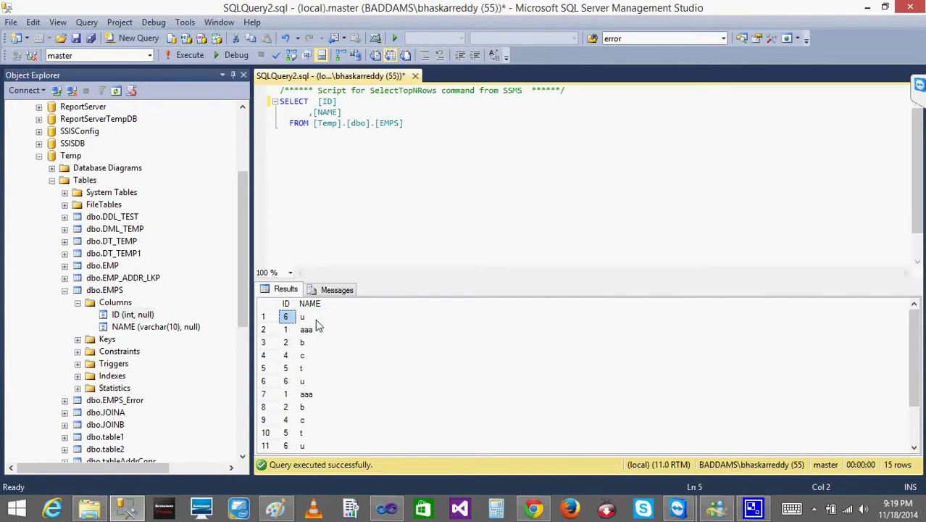
{"action": "left_click", "coordinate": [316, 321]}
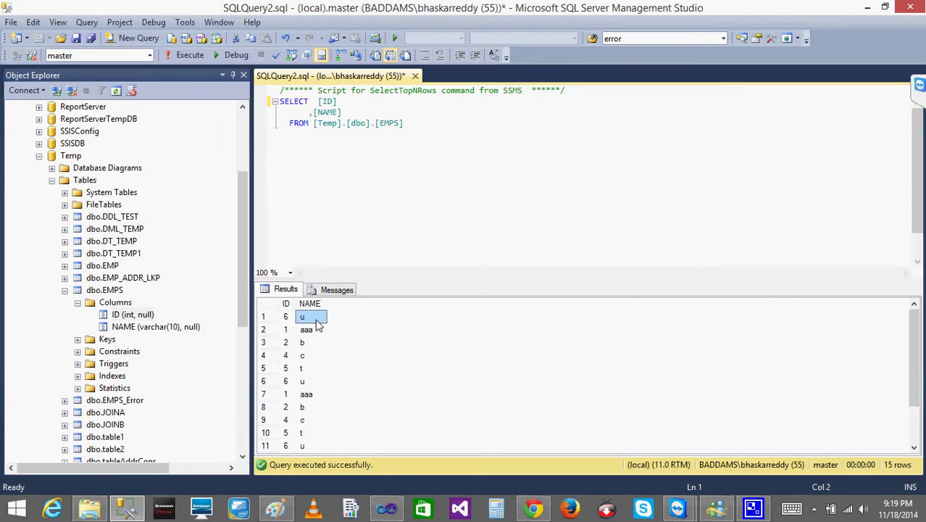
Step: Remove the comment line above the SELECT statement in the EMPS query
{"action": "left_click", "coordinate": [420, 114]}
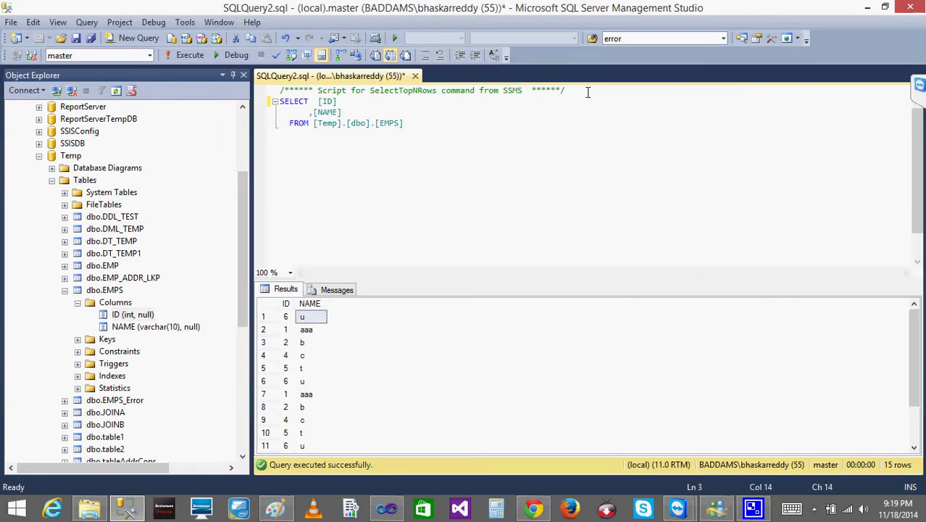
{"action": "left_click_drag", "start_coordinate": [588, 92], "coordinate": [267, 88]}
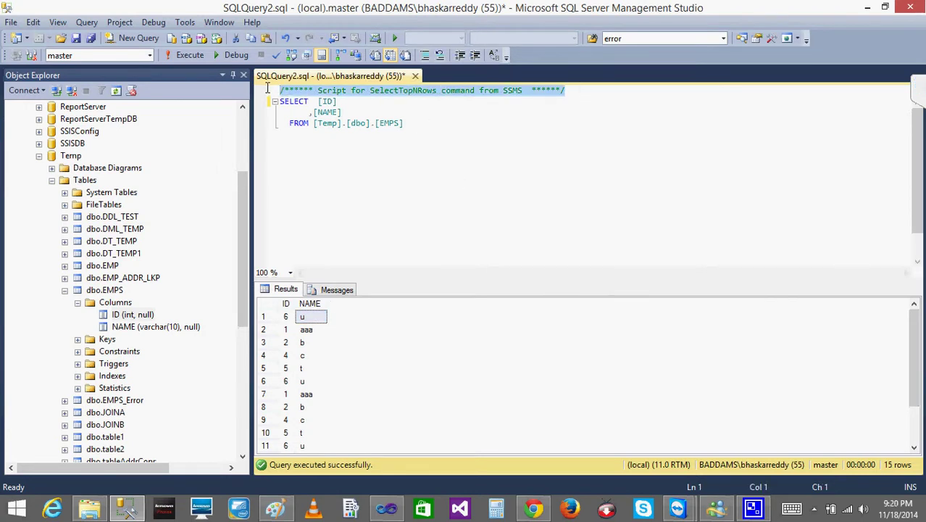
{"action": "key", "text": "Delete"}
{"action": "key", "text": "Delete"}
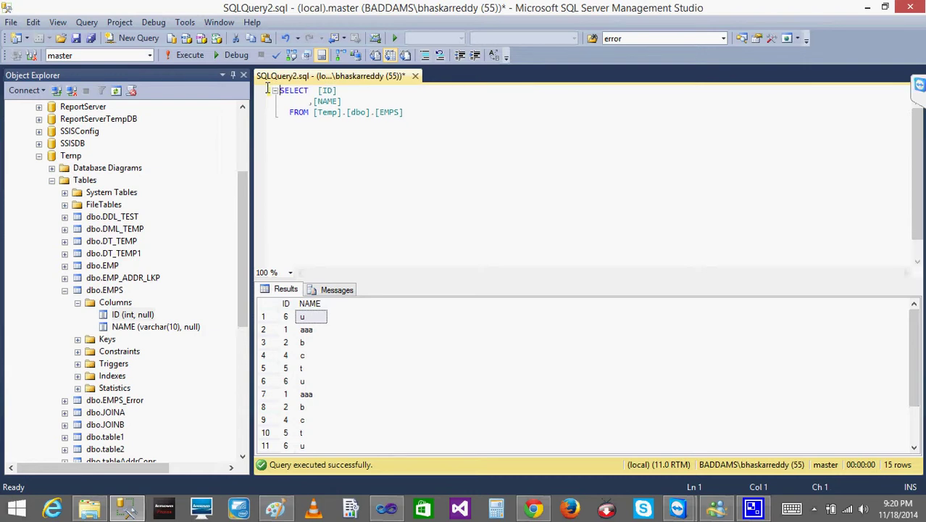
Step: Remove the indentation before the FROM clause in the EMPS query
{"action": "key", "text": "Delete"}
{"action": "key", "text": "Delete"}
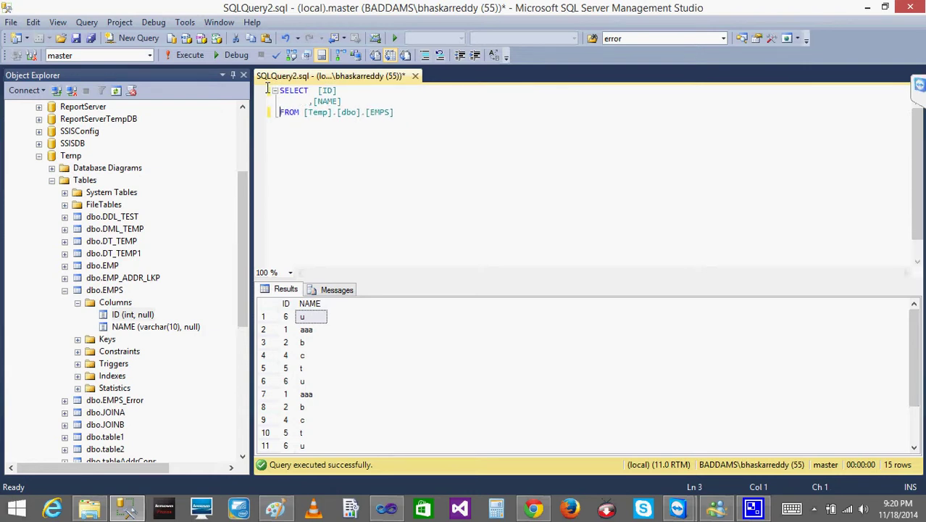
Step: Open BIT.txt from the TestSSISFiles folder, try an ID,Name header line above its rows, and close the file without saving
{"action": "left_click", "coordinate": [89, 507]}
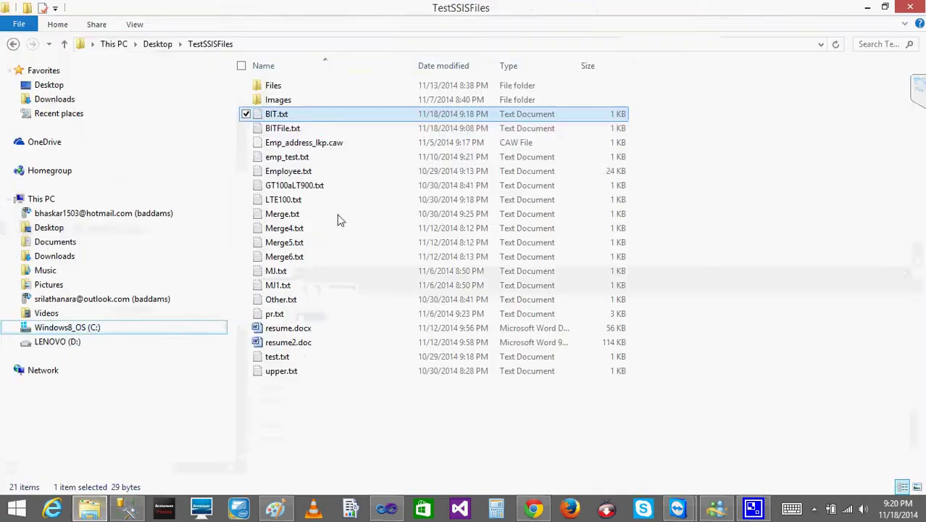
{"action": "double_click", "coordinate": [268, 116]}
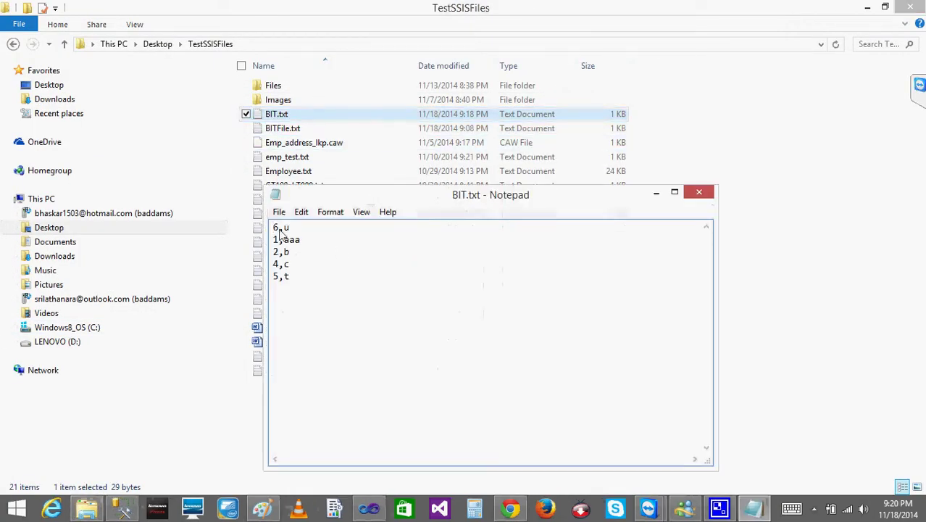
{"action": "key", "text": "Return"}
{"action": "key", "text": "Up"}
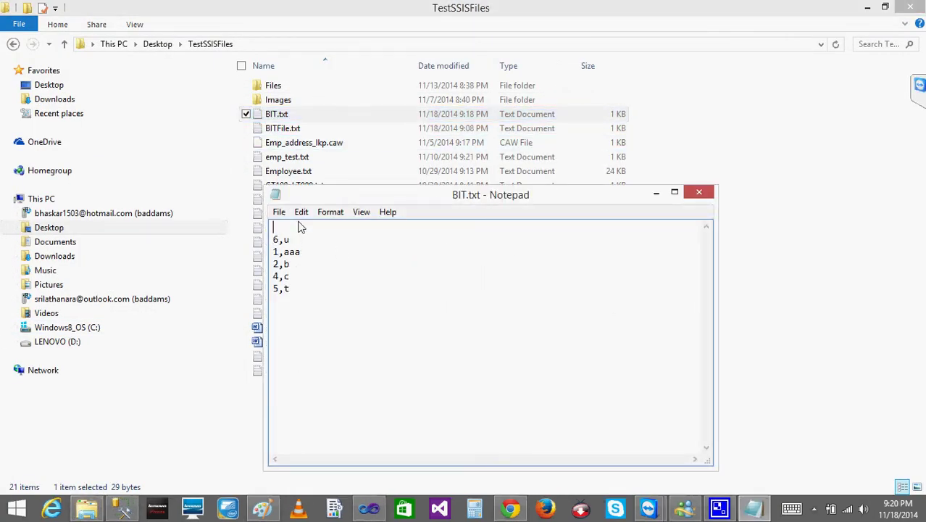
{"action": "type", "text": "ID,Name"}
{"action": "left_click_drag", "start_coordinate": [273, 229], "coordinate": [285, 230]}
{"action": "left_click", "coordinate": [709, 194]}
{"action": "left_click", "coordinate": [487, 264]}
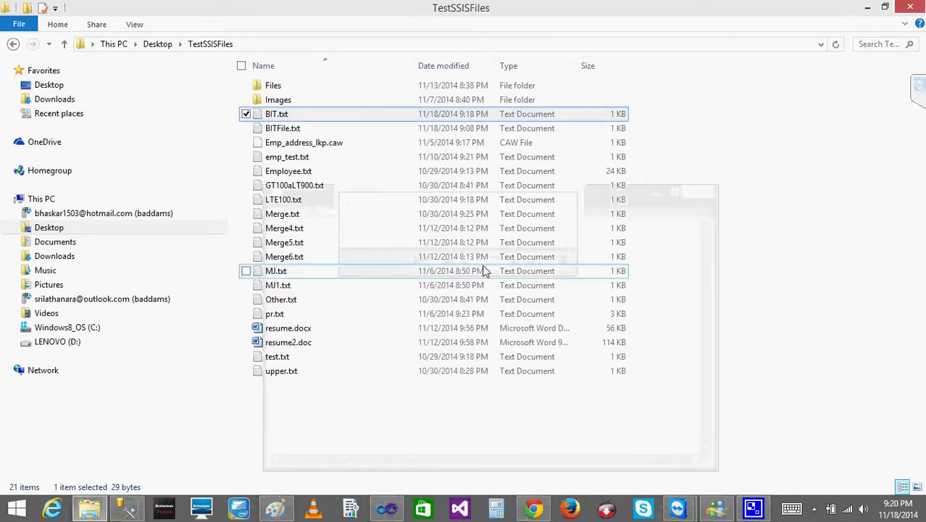
Step: Switch to Visual Studio, stop debugging, and review the Bulk Insert Task's options and connection settings
{"action": "left_click", "coordinate": [387, 508]}
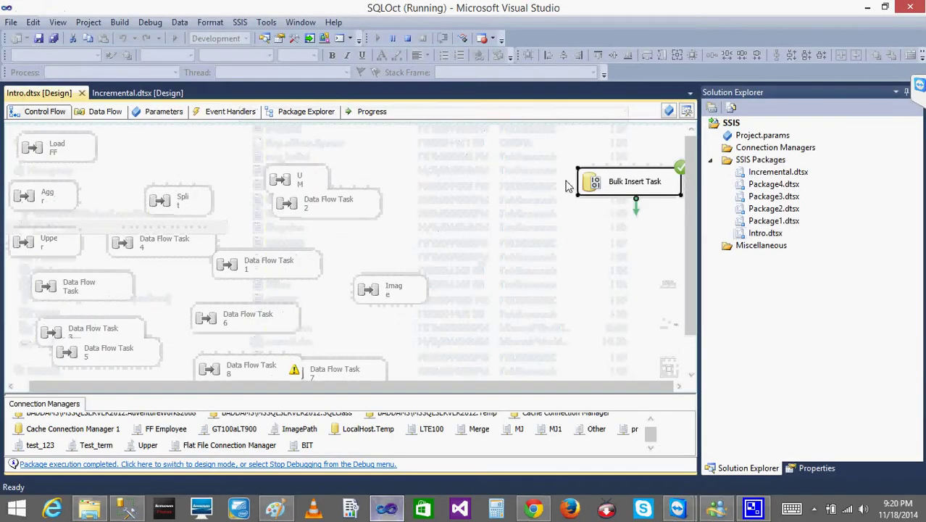
{"action": "left_click", "coordinate": [407, 38]}
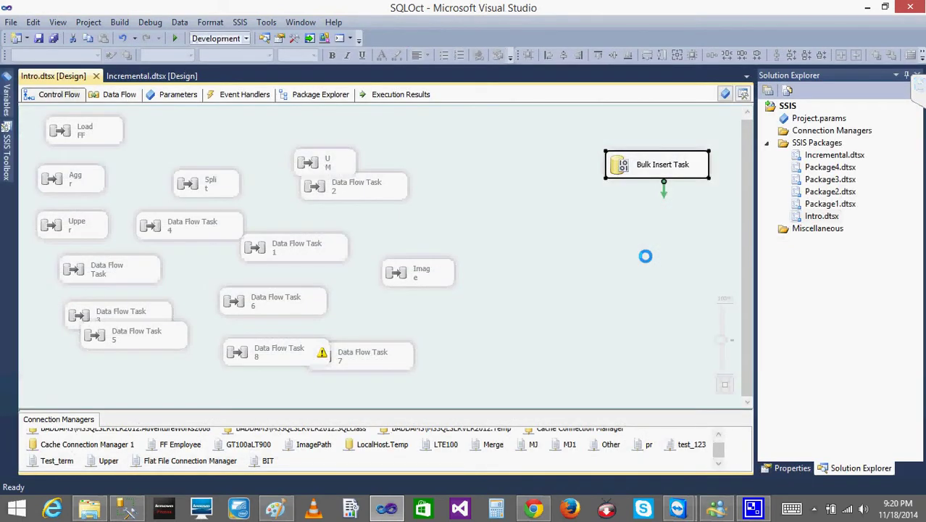
{"action": "double_click", "coordinate": [615, 164]}
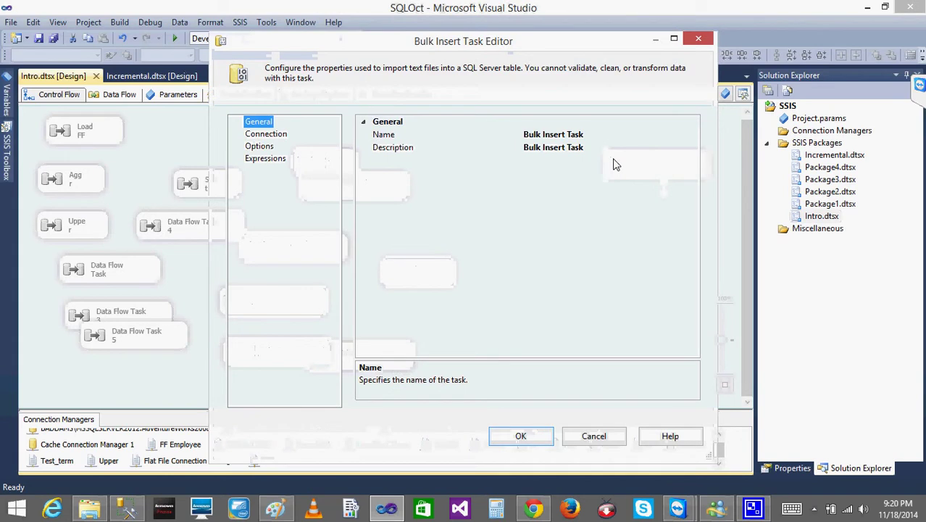
{"action": "left_click", "coordinate": [259, 147]}
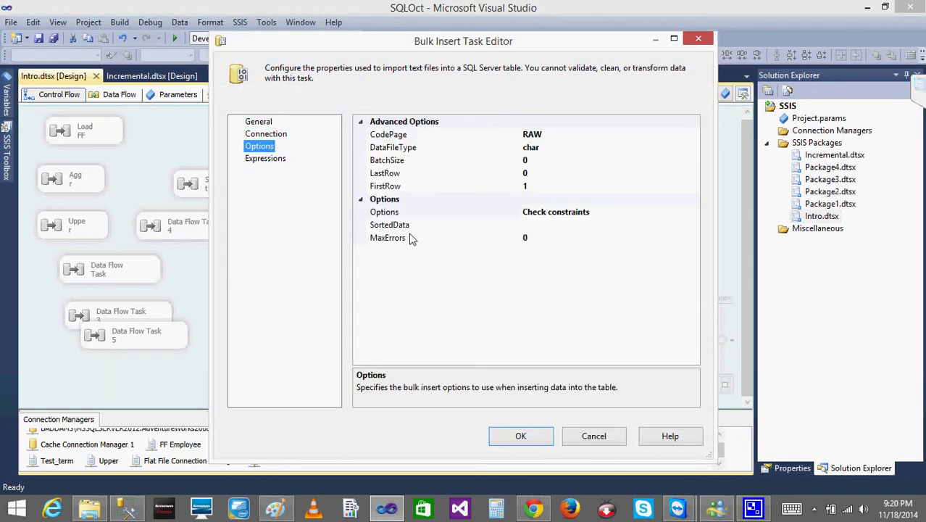
{"action": "left_click", "coordinate": [271, 134]}
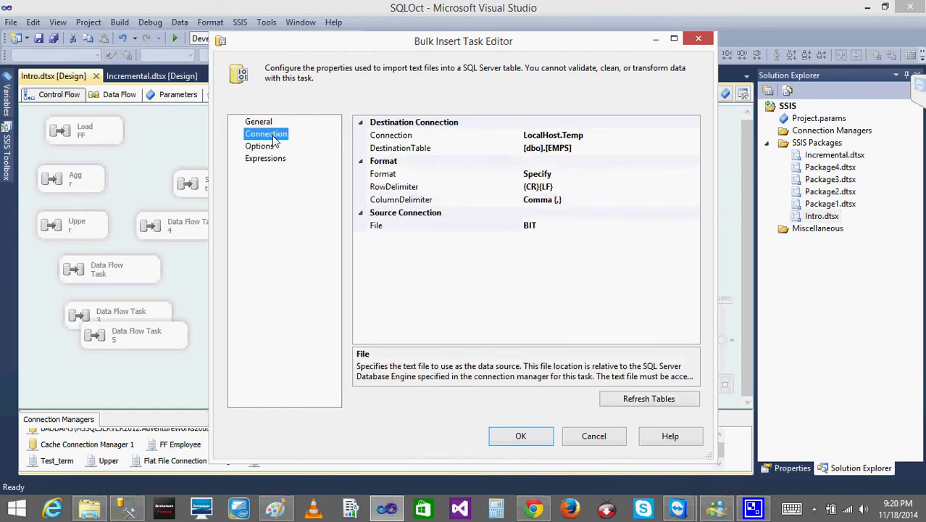
{"action": "left_click", "coordinate": [550, 177]}
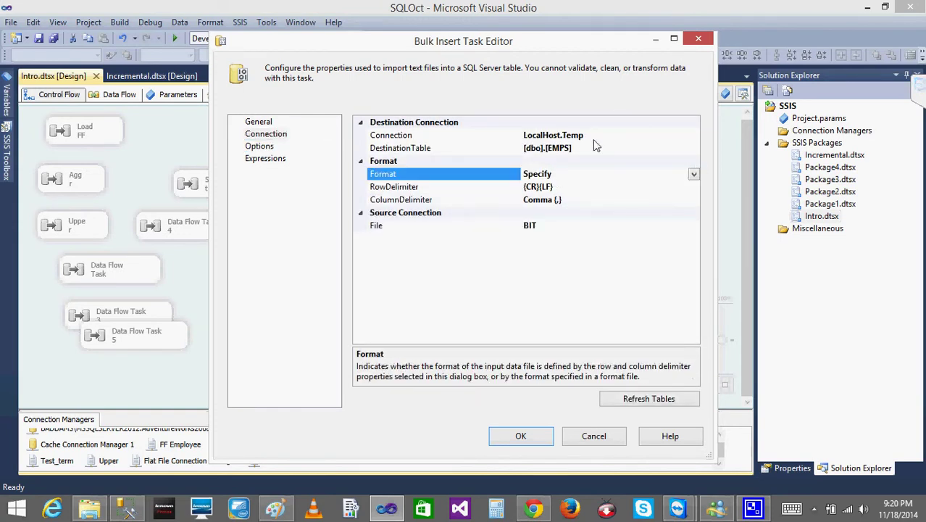
{"action": "left_click", "coordinate": [519, 437]}
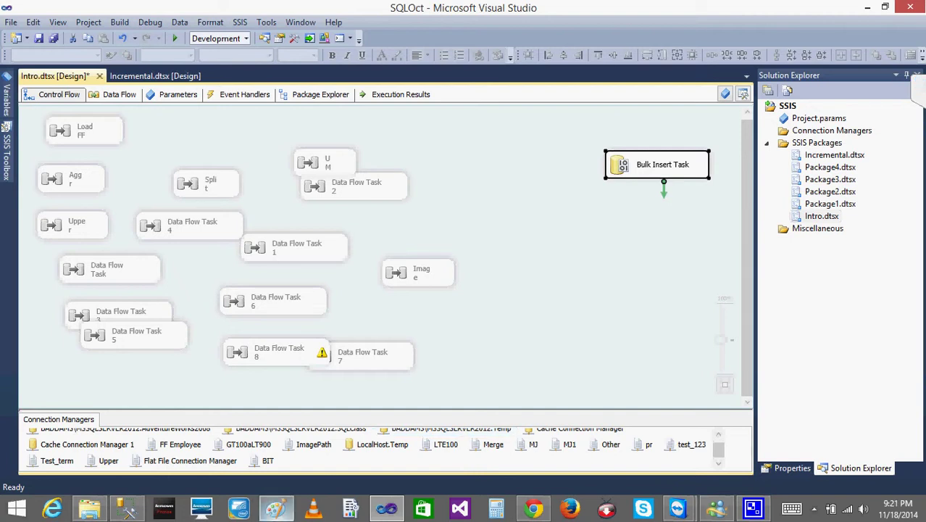
Step: Switch to File Explorer and check the contents of BIT.txt in the TestSSISFiles folder
{"action": "left_click", "coordinate": [89, 507]}
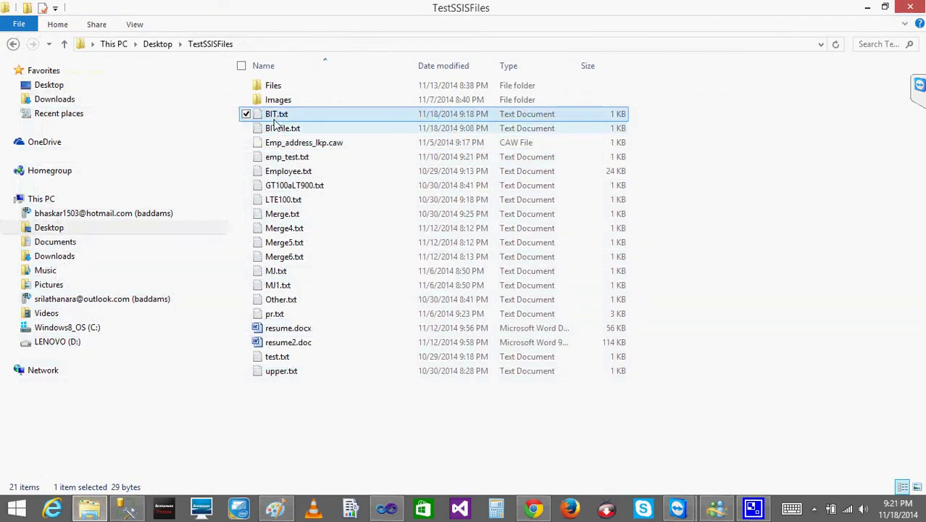
{"action": "double_click", "coordinate": [275, 116]}
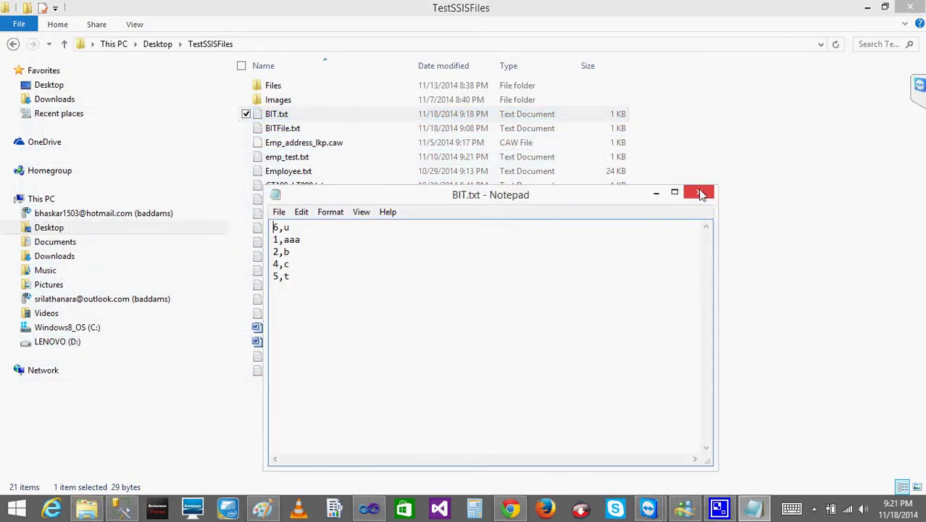
{"action": "left_click", "coordinate": [698, 192]}
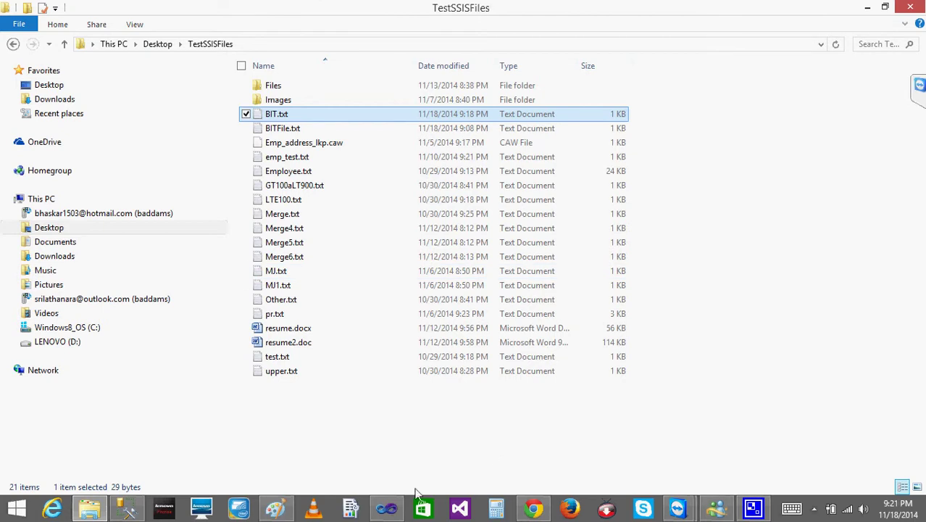
Step: Return to Visual Studio, move the Bulk Insert Task closer to the data flow tasks, and disable it
{"action": "left_click", "coordinate": [386, 513]}
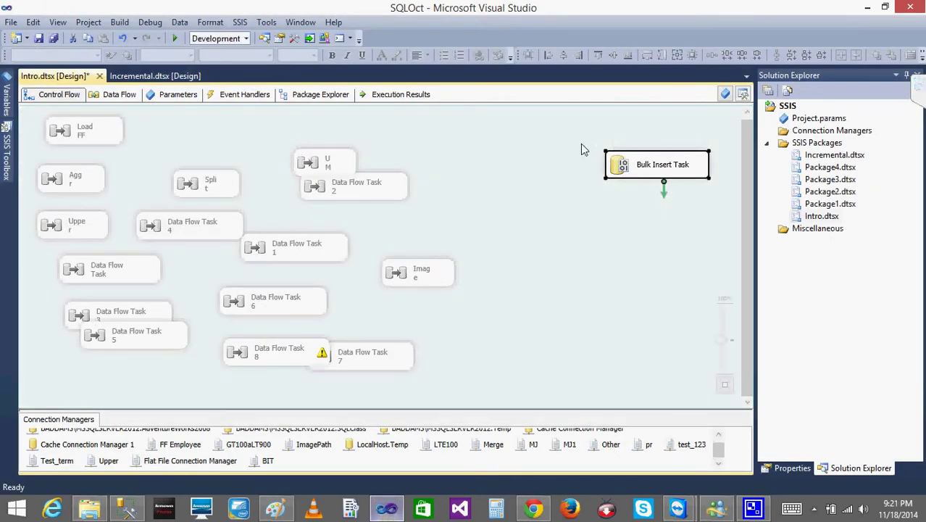
{"action": "left_click", "coordinate": [580, 143]}
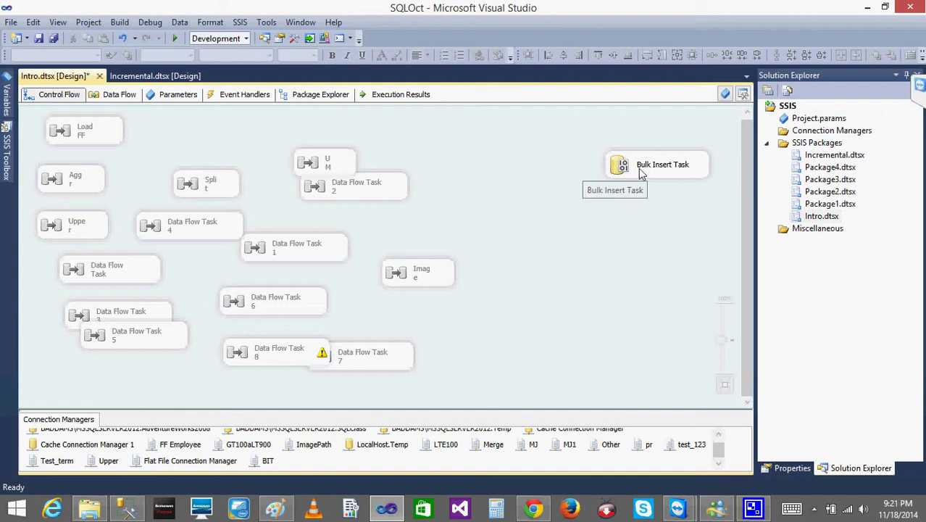
{"action": "left_click_drag", "start_coordinate": [638, 168], "coordinate": [490, 178]}
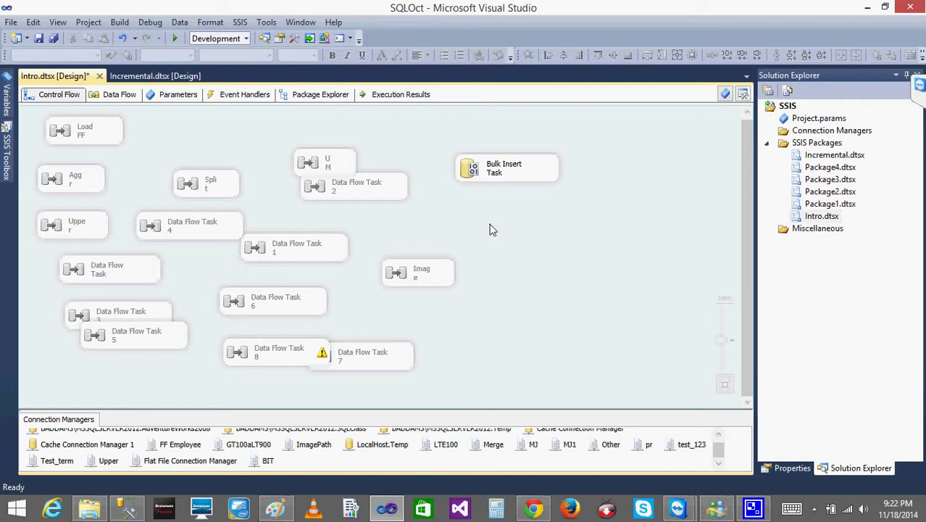
{"action": "right_click", "coordinate": [474, 174]}
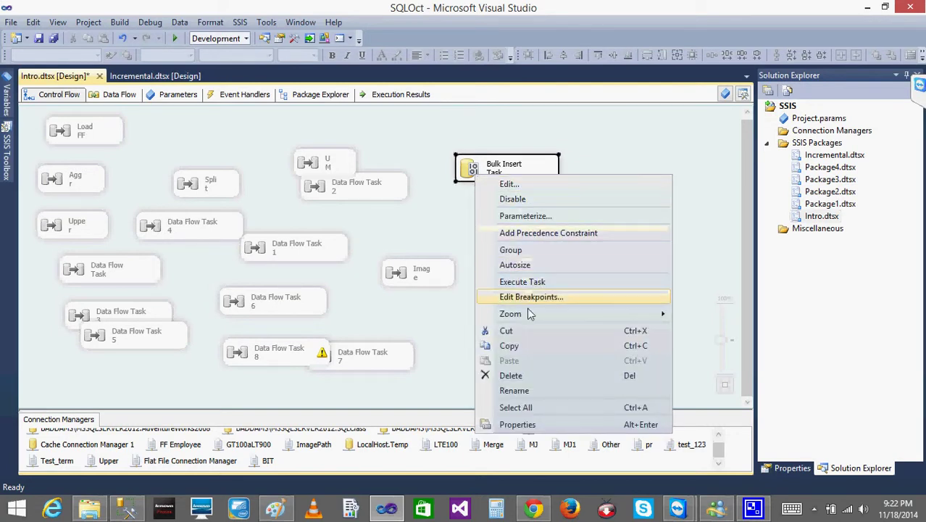
{"action": "left_click", "coordinate": [511, 195]}
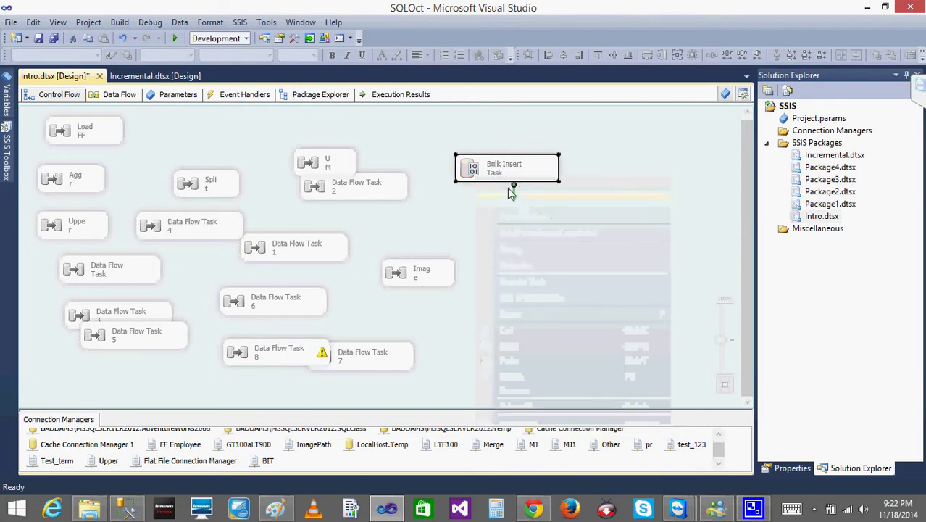
Step: Close the Intro.dtsx and Incremental.dtsx packages
{"action": "left_click", "coordinate": [99, 76]}
{"action": "left_click", "coordinate": [451, 337]}
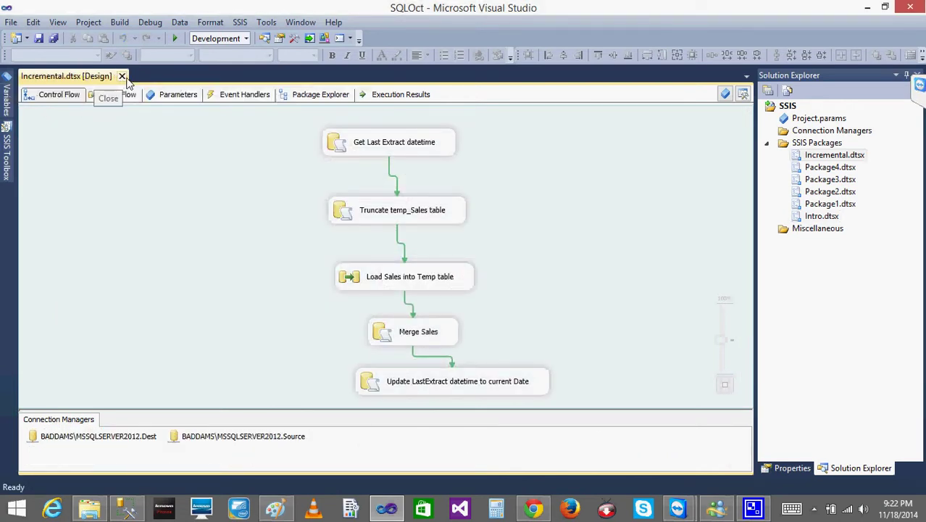
{"action": "left_click", "coordinate": [124, 77]}
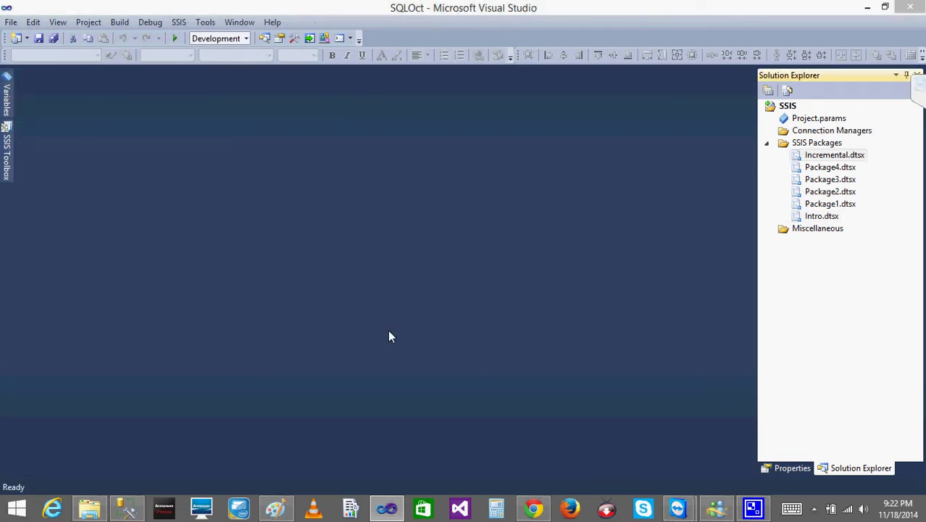
Step: Add a new package to the SSIS Packages folder and place an Execute SQL Task in its control flow
{"action": "right_click", "coordinate": [819, 146]}
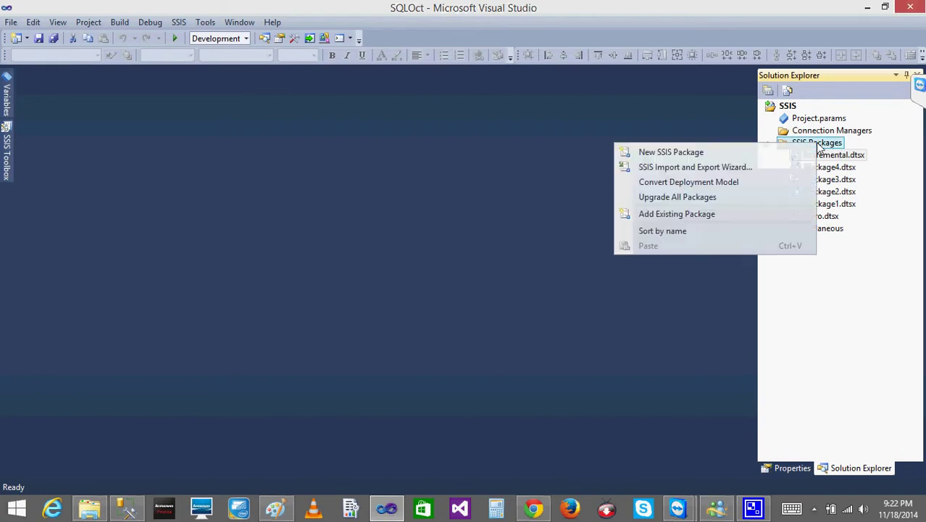
{"action": "left_click", "coordinate": [671, 153]}
{"action": "left_click", "coordinate": [6, 125]}
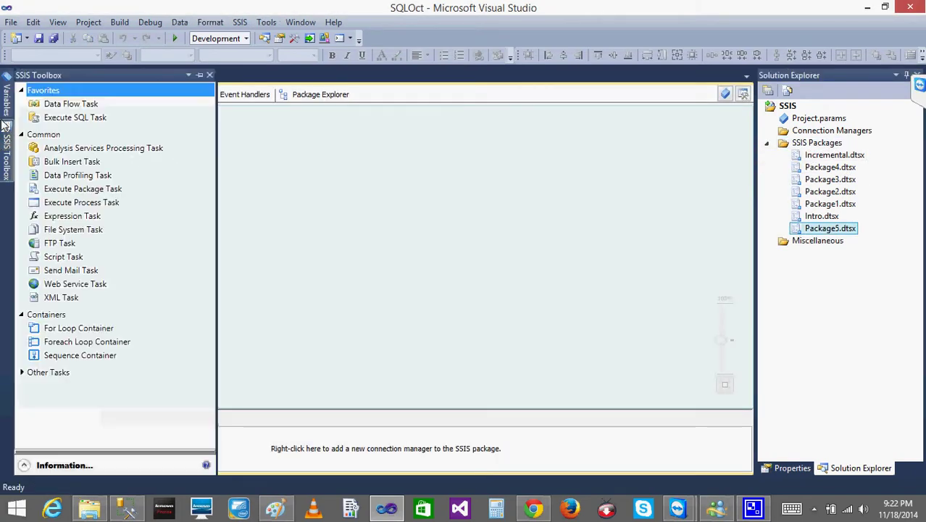
{"action": "left_click", "coordinate": [6, 145]}
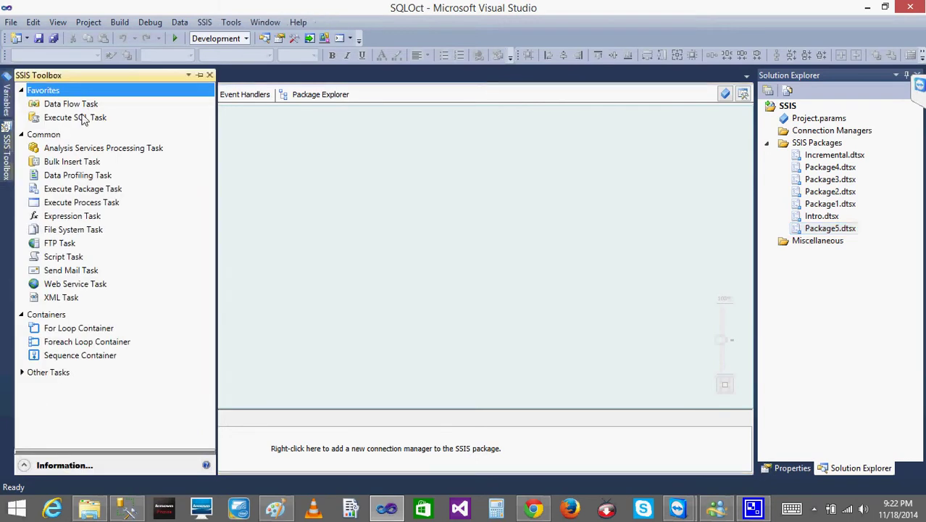
{"action": "left_click_drag", "start_coordinate": [82, 119], "coordinate": [292, 151]}
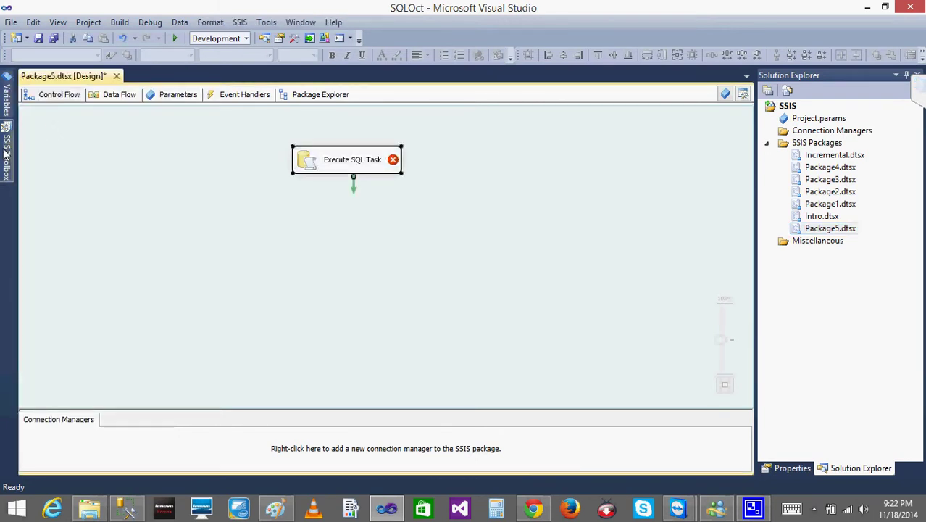
Step: Add two more Execute SQL Tasks, one above the other, below the first in the control flow
{"action": "left_click", "coordinate": [7, 153]}
{"action": "left_click_drag", "start_coordinate": [70, 126], "coordinate": [384, 239]}
{"action": "mouse_move", "coordinate": [6, 153]}
{"action": "left_click", "coordinate": [82, 120]}
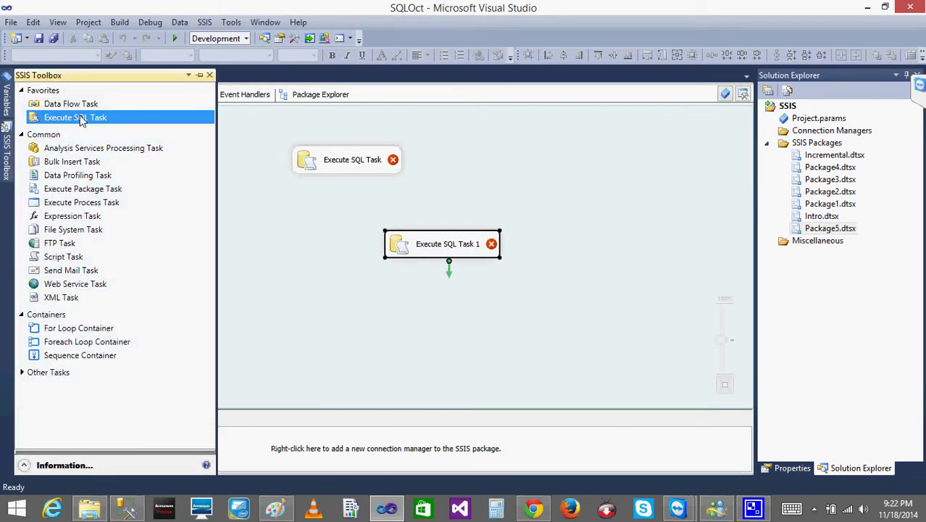
{"action": "left_click_drag", "start_coordinate": [388, 301], "coordinate": [387, 297]}
{"action": "mouse_move", "coordinate": [6, 154]}
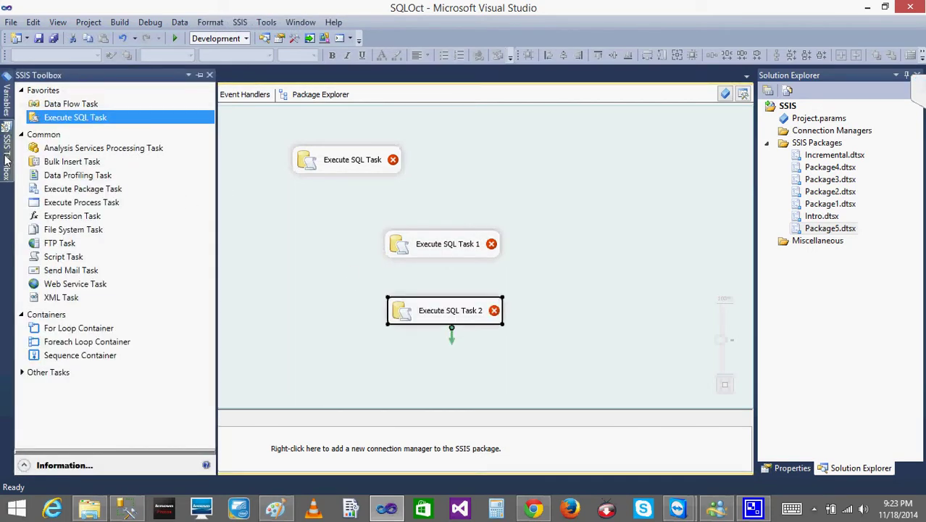
{"action": "left_click", "coordinate": [84, 119]}
{"action": "left_click_drag", "start_coordinate": [83, 120], "coordinate": [352, 165]}
{"action": "left_click", "coordinate": [351, 163]}
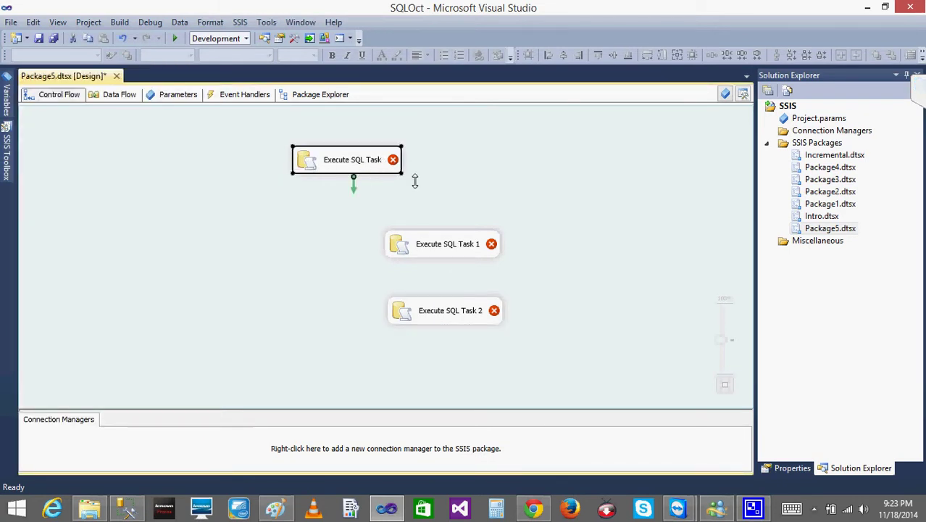
{"action": "left_click_drag", "start_coordinate": [353, 186], "coordinate": [298, 166]}
{"action": "left_click", "coordinate": [339, 214]}
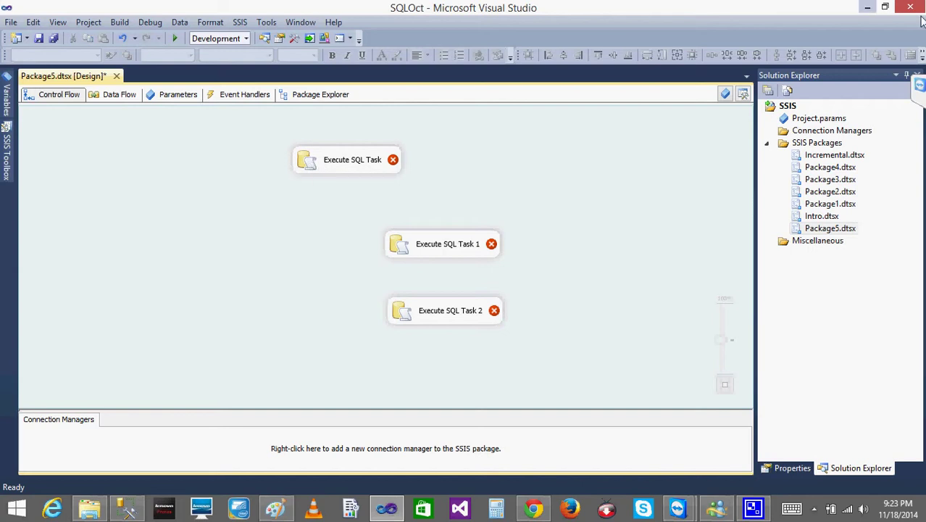
{"action": "left_click", "coordinate": [867, 7]}
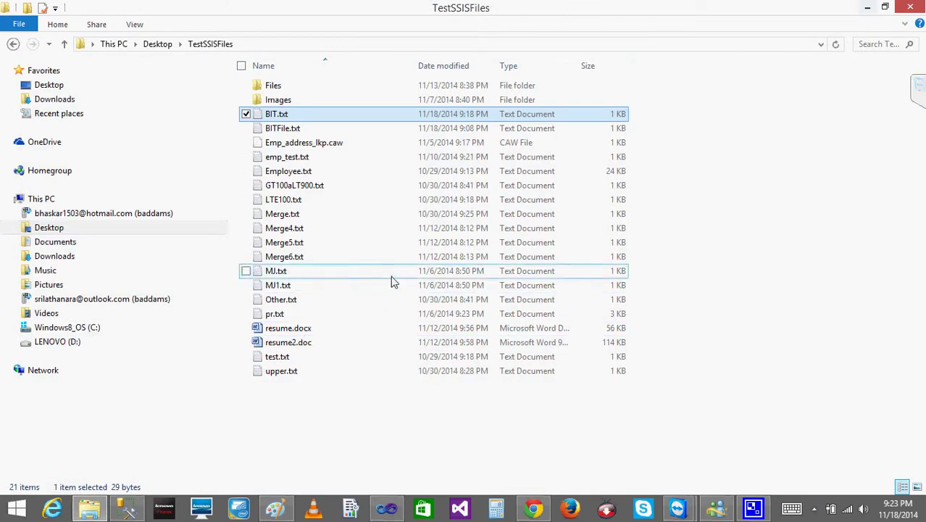
{"action": "left_click", "coordinate": [865, 6]}
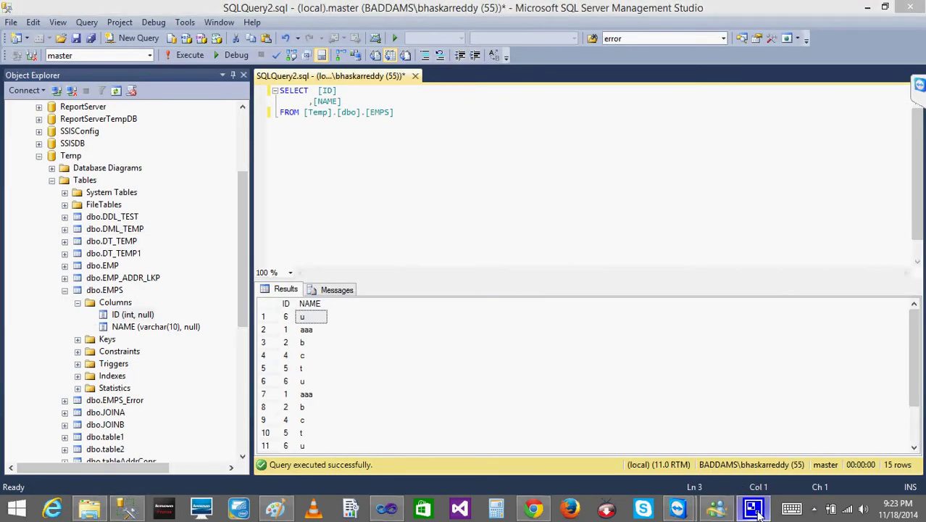
Step: Switch to Visual Studio and rename the uppermost Execute SQL Task as Step 1 in its editor
{"action": "left_click", "coordinate": [388, 510]}
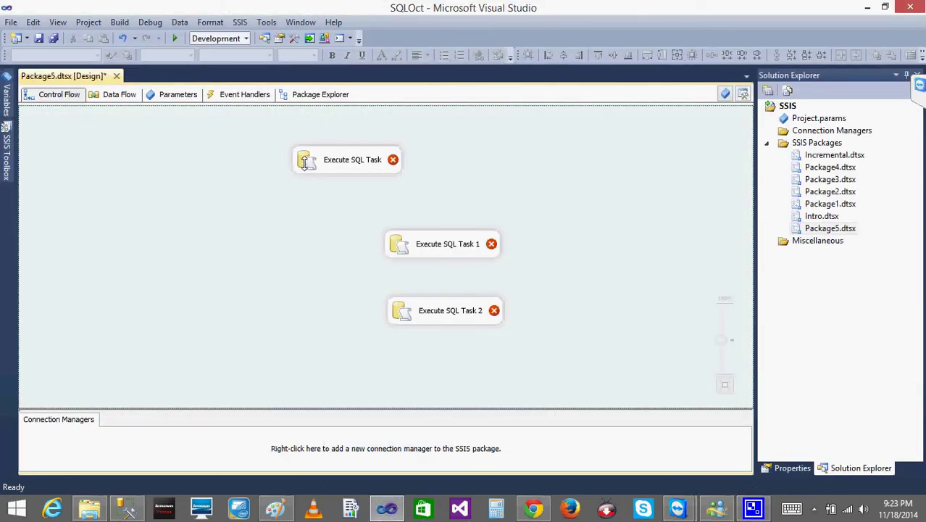
{"action": "left_click", "coordinate": [302, 164]}
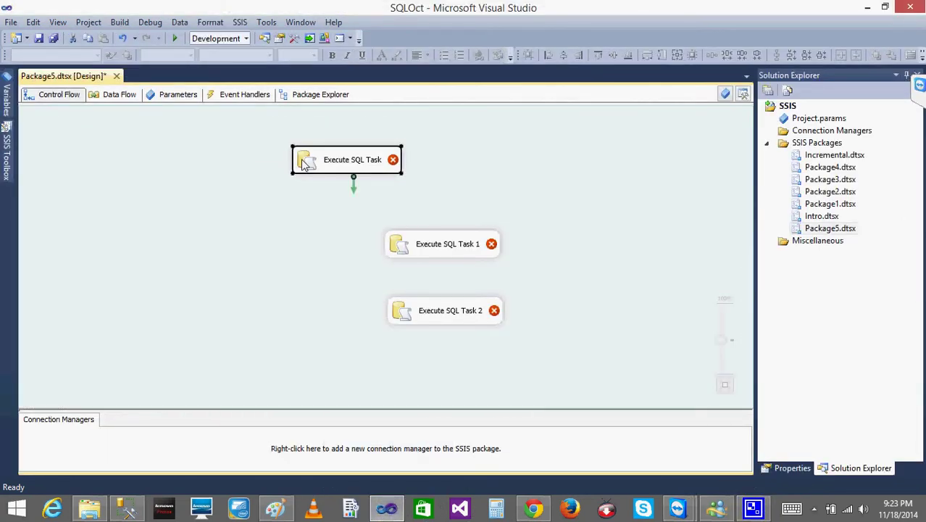
{"action": "double_click", "coordinate": [305, 164]}
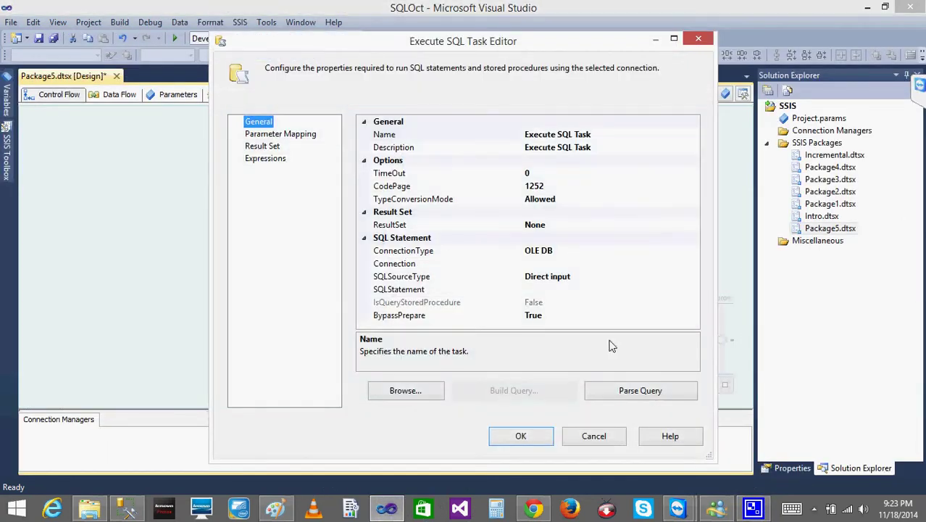
{"action": "left_click", "coordinate": [603, 132]}
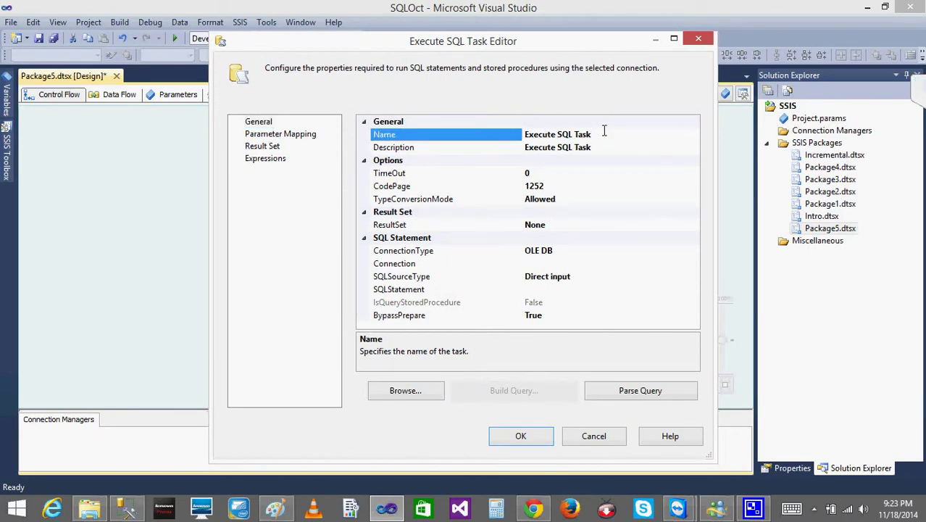
{"action": "key", "text": "BackSpace"}
{"action": "key", "text": "BackSpace"}
{"action": "key", "text": "BackSpace"}
{"action": "key", "text": "BackSpace"}
{"action": "key", "text": "BackSpace"}
{"action": "key", "text": "BackSpace"}
{"action": "key", "text": "BackSpace"}
{"action": "key", "text": "BackSpace"}
{"action": "key", "text": "BackSpace"}
{"action": "key", "text": "BackSpace"}
{"action": "key", "text": "BackSpace"}
{"action": "key", "text": "BackSpace"}
{"action": "key", "text": "BackSpace"}
{"action": "key", "text": "BackSpace"}
{"action": "key", "text": "BackSpace"}
{"action": "type", "text": "St"}
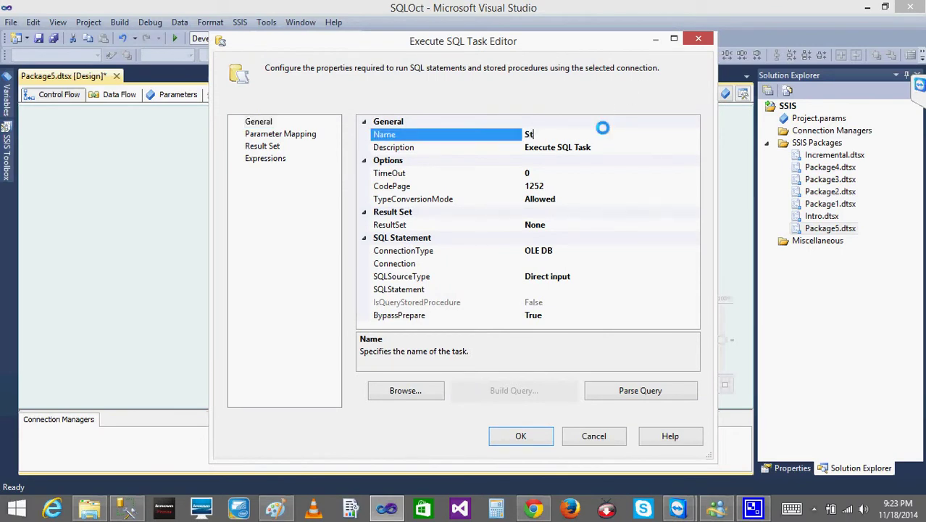
{"action": "type", "text": "ep 1"}
{"action": "left_click", "coordinate": [530, 437]}
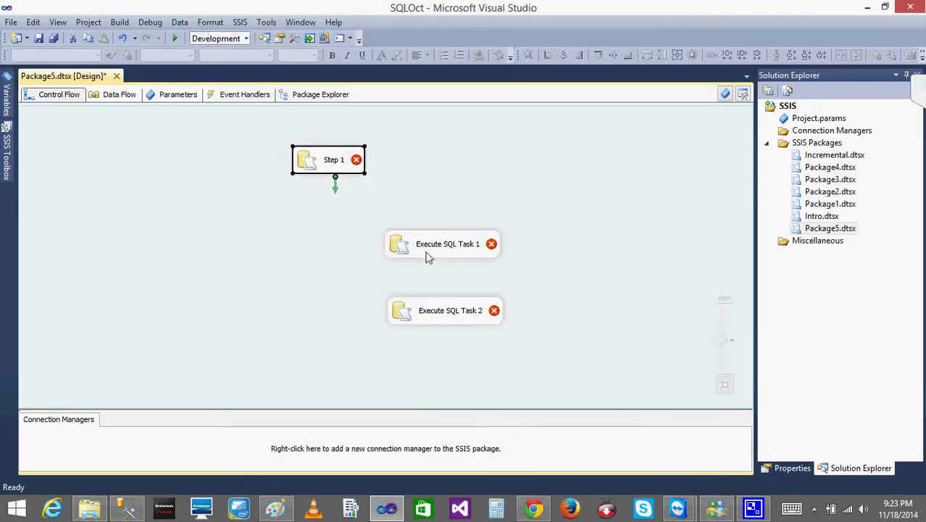
Step: Rename the middle Execute SQL Task as Step 2 and the lowest one as Step 3
{"action": "left_click", "coordinate": [432, 247]}
{"action": "left_click", "coordinate": [432, 245]}
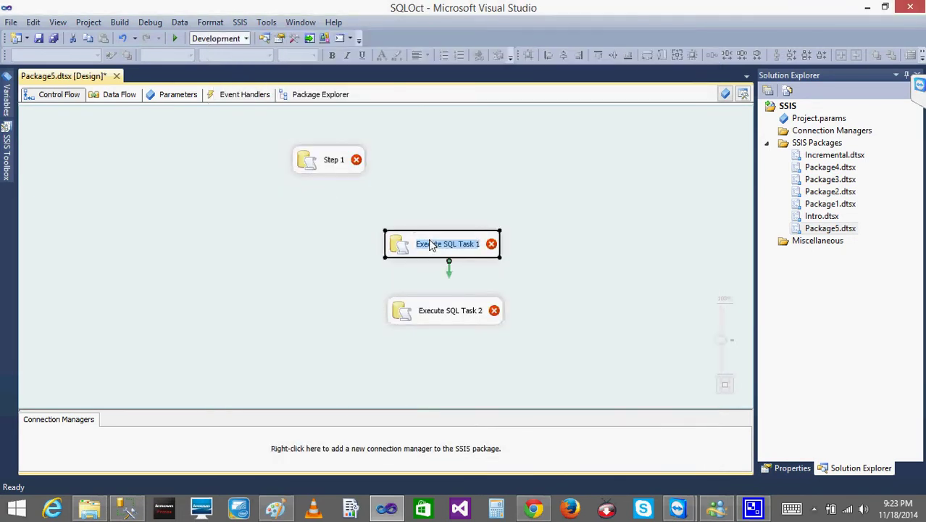
{"action": "type", "text": "Step 2"}
{"action": "key", "text": "Return"}
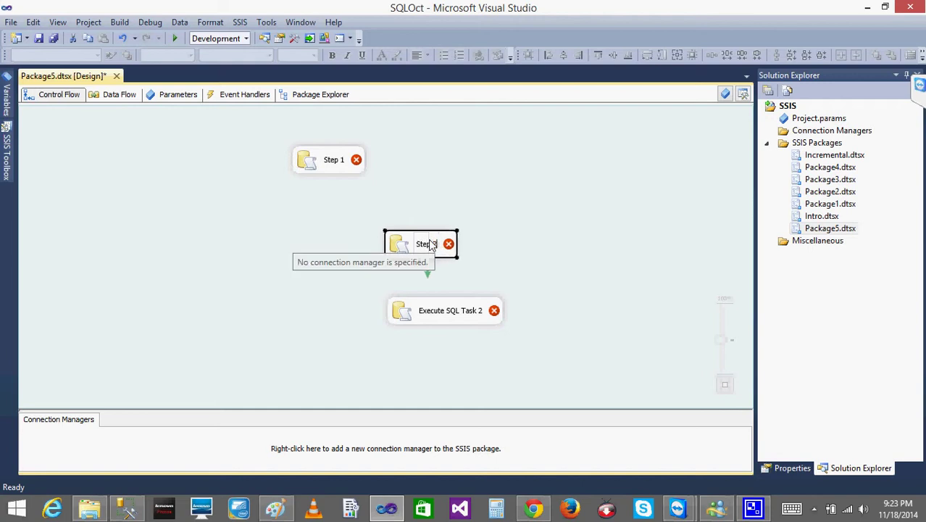
{"action": "left_click", "coordinate": [439, 315]}
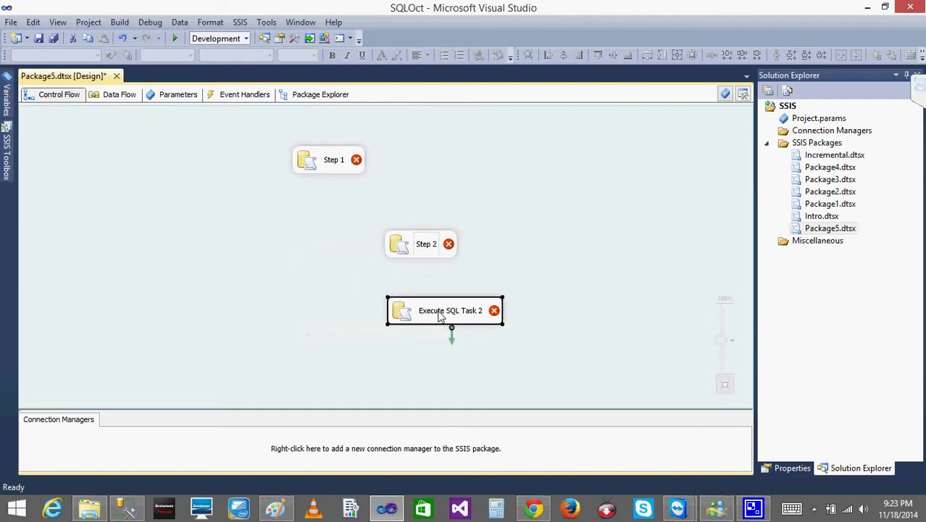
{"action": "left_click", "coordinate": [439, 314]}
{"action": "type", "text": "Step"}
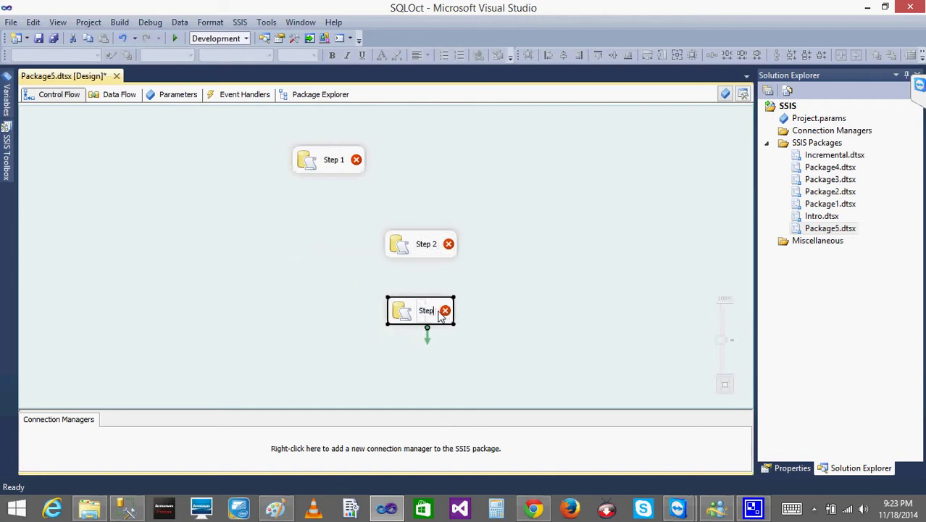
{"action": "type", "text": " 3"}
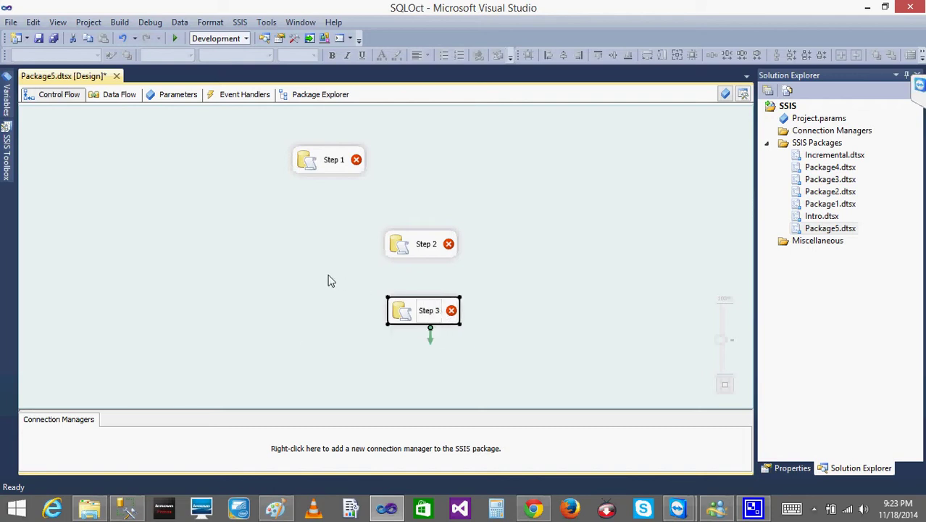
{"action": "left_click", "coordinate": [328, 280]}
Step: Connect Step 1 to Step 2 and Step 2 to Step 3 with precedence constraints
{"action": "left_click", "coordinate": [401, 244]}
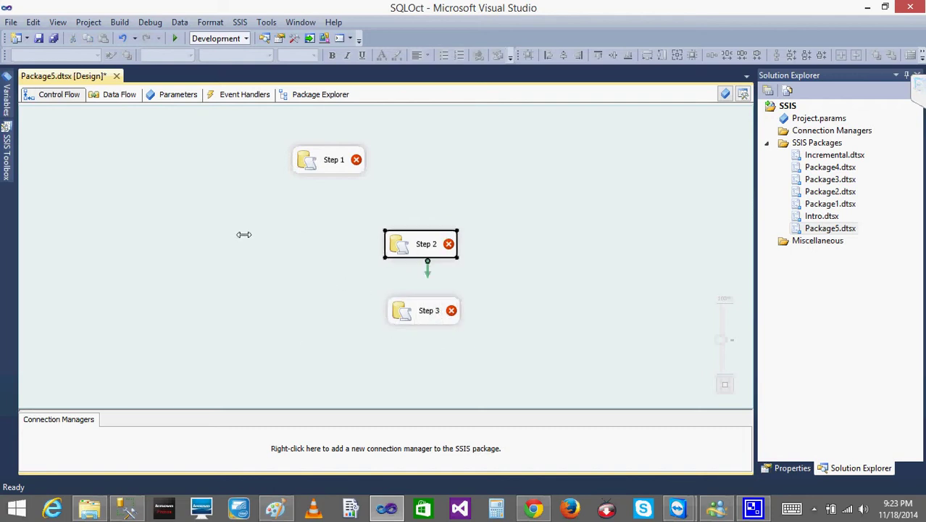
{"action": "left_click", "coordinate": [322, 164]}
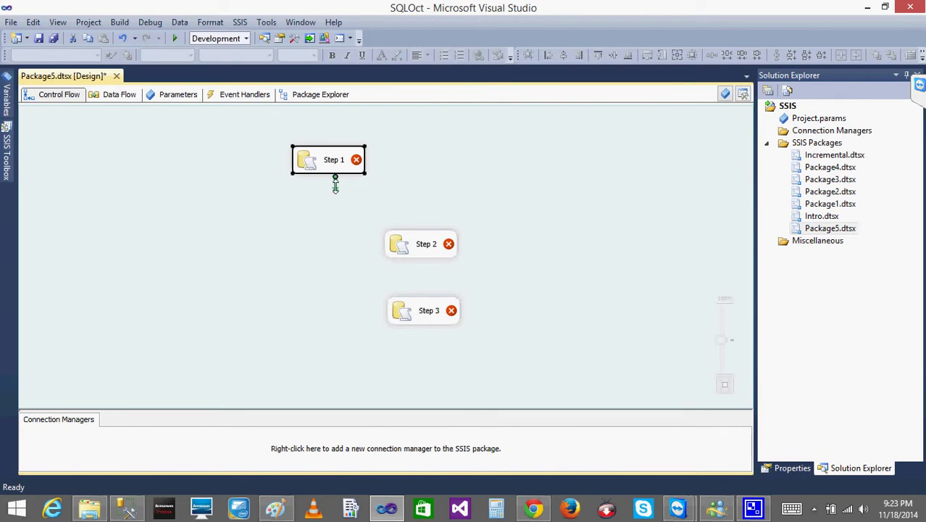
{"action": "left_click_drag", "start_coordinate": [340, 190], "coordinate": [423, 240]}
{"action": "left_click", "coordinate": [398, 250]}
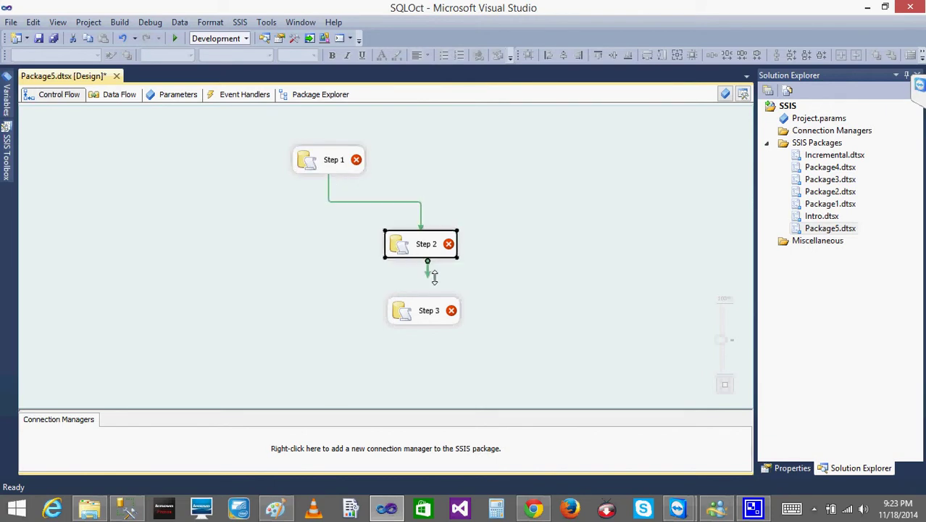
{"action": "left_click_drag", "start_coordinate": [428, 272], "coordinate": [424, 312]}
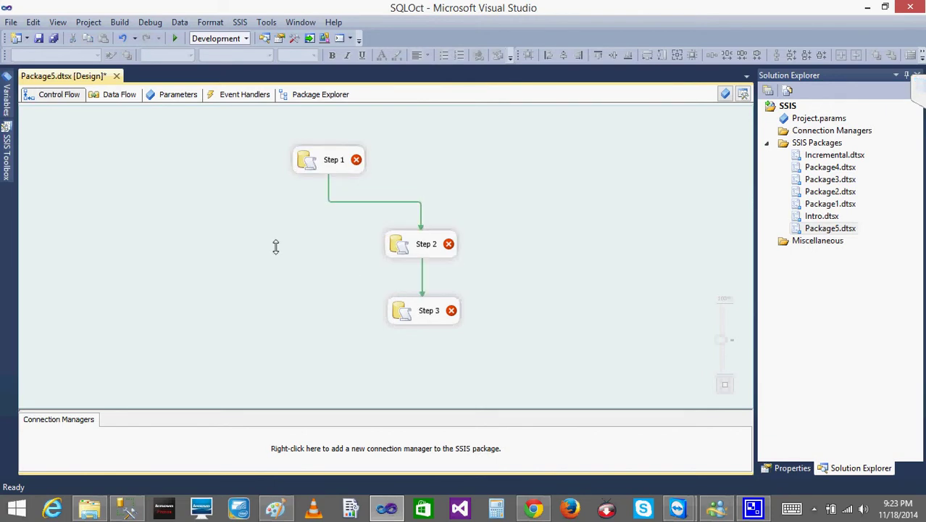
Step: Switch to SQL Server Management Studio and copy the table name [Temp].[dbo].[EMPS] from the SELECT query
{"action": "left_click", "coordinate": [126, 507]}
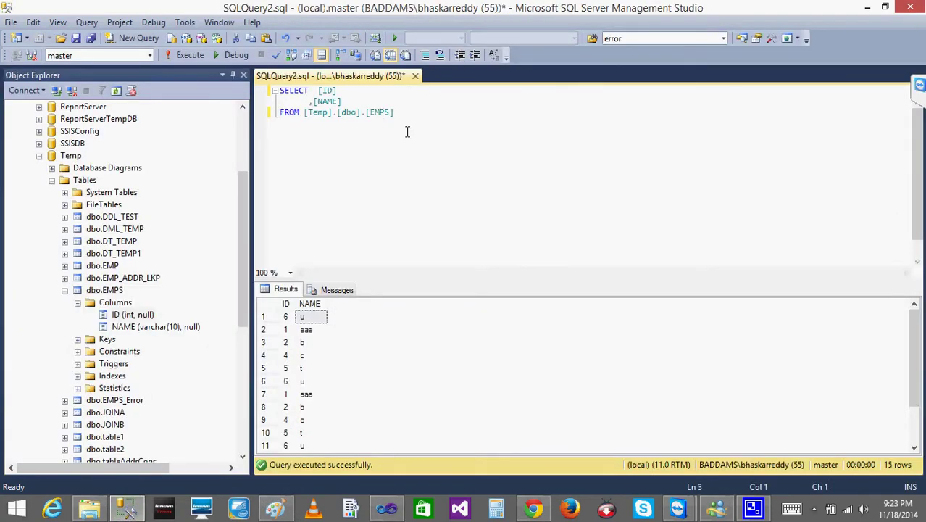
{"action": "key", "text": "Return"}
{"action": "key", "text": "Return"}
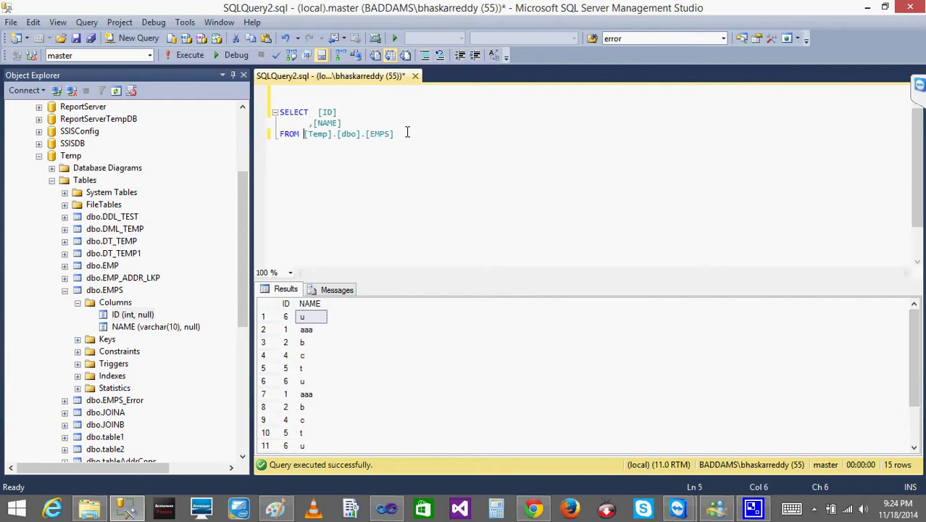
{"action": "key", "text": "shift+Right"}
{"action": "key", "text": "shift+Right"}
{"action": "key", "text": "shift+Right"}
{"action": "key", "text": "shift+Right"}
{"action": "key", "text": "shift+Right"}
{"action": "key", "text": "shift+Right"}
{"action": "key", "text": "shift+Right"}
{"action": "key", "text": "shift+Right"}
{"action": "key", "text": "shift+Right"}
{"action": "key", "text": "shift+Right"}
{"action": "key", "text": "shift+Right"}
{"action": "key", "text": "shift+Right"}
{"action": "key", "text": "shift+Right"}
{"action": "key", "text": "shift+Right"}
{"action": "key", "text": "shift+Right"}
{"action": "key", "text": "shift+Right"}
{"action": "key", "text": "shift+Right"}
{"action": "key", "text": "shift+Right"}
{"action": "key", "text": "shift+Right"}
{"action": "key", "text": "ctrl+c"}
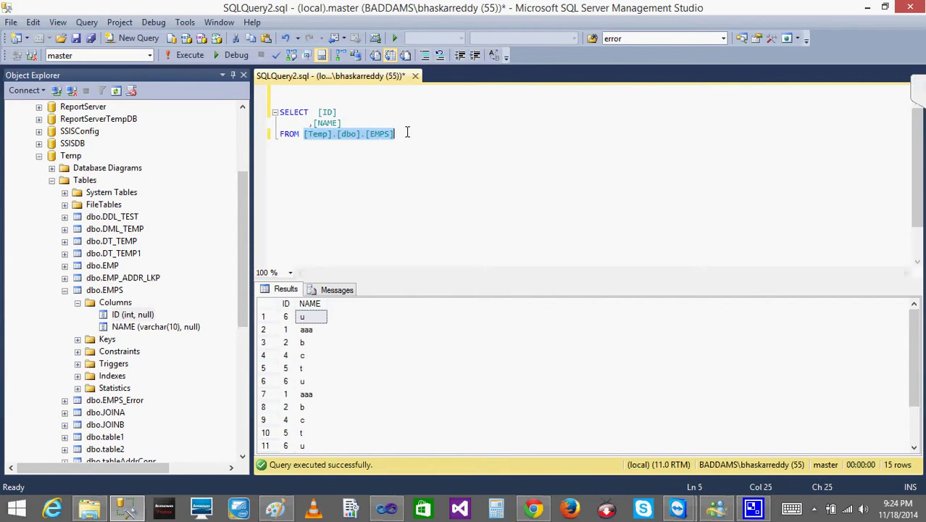
{"action": "type", "text": "c"}
{"action": "key", "text": "ctrl+z"}
Step: Write TRUNCATE TABLE [Temp].[dbo].[EMPS] below the SELECT query and execute only that statement
{"action": "key", "text": "Right"}
{"action": "key", "text": "Return"}
{"action": "key", "text": "Return"}
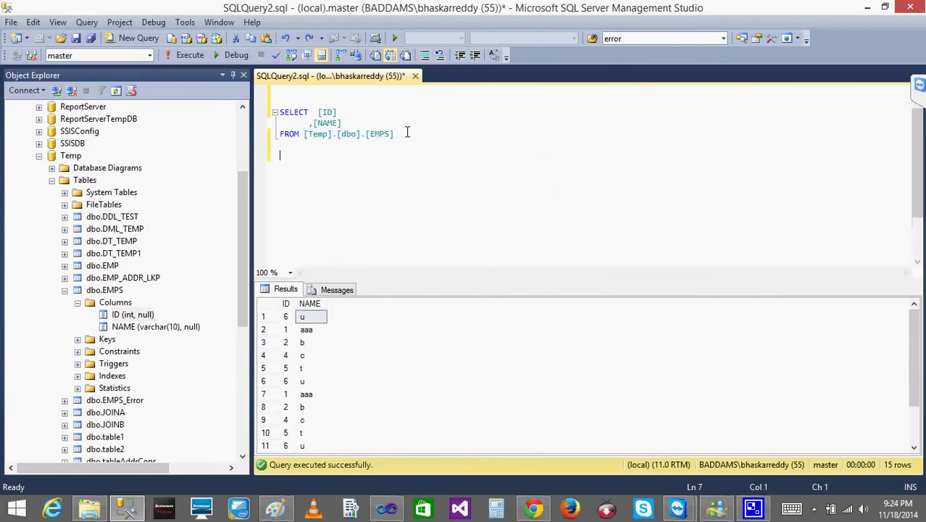
{"action": "type", "text": "TRUNCATE TABLE"}
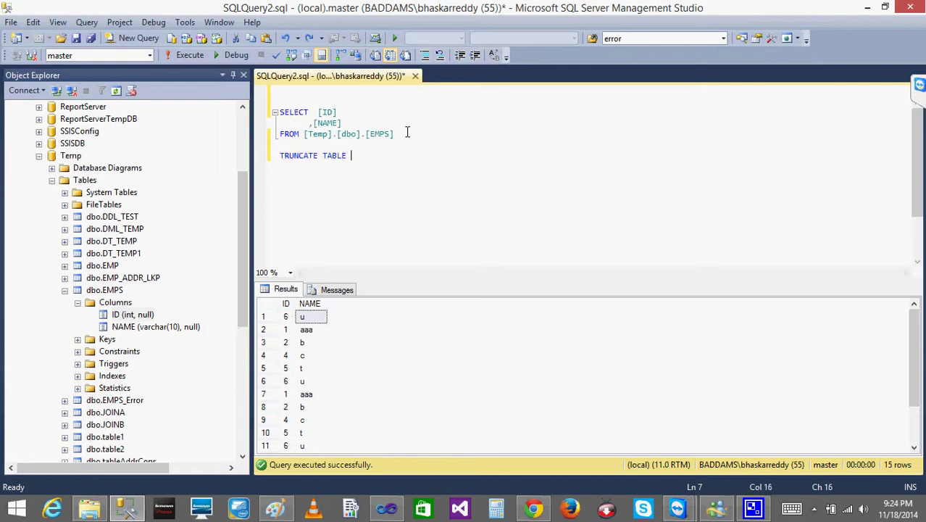
{"action": "key", "text": "ctrl+v"}
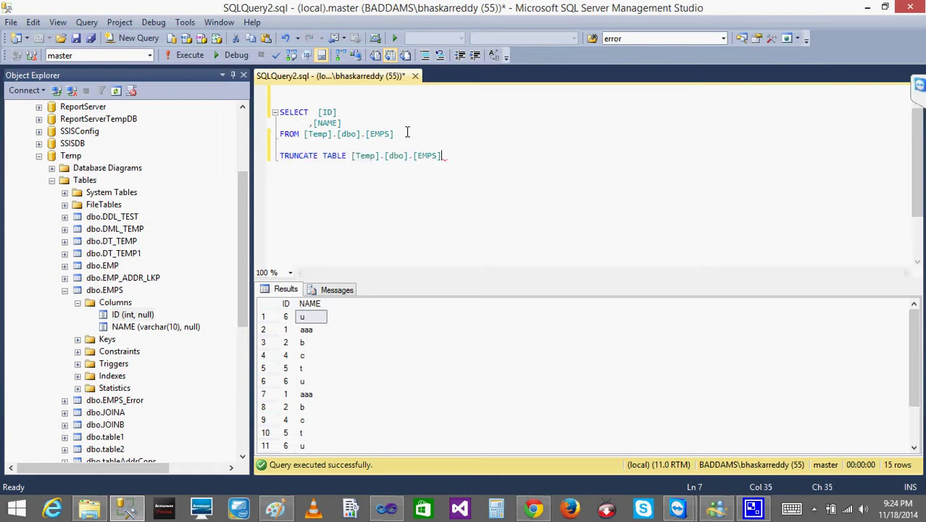
{"action": "key", "text": "shift+Up"}
{"action": "left_click", "coordinate": [187, 55]}
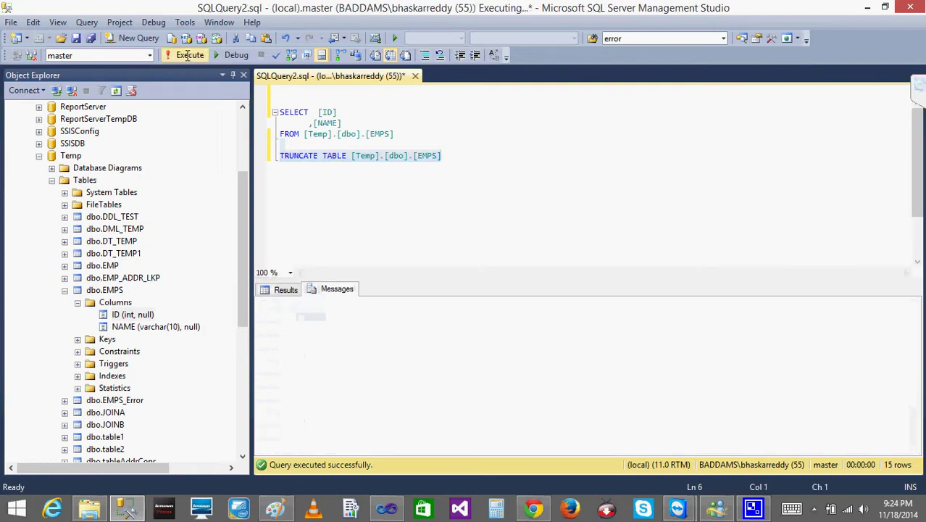
Step: Comment out the TRUNCATE TABLE statement and run only the SELECT query on EMPS
{"action": "left_click", "coordinate": [281, 146]}
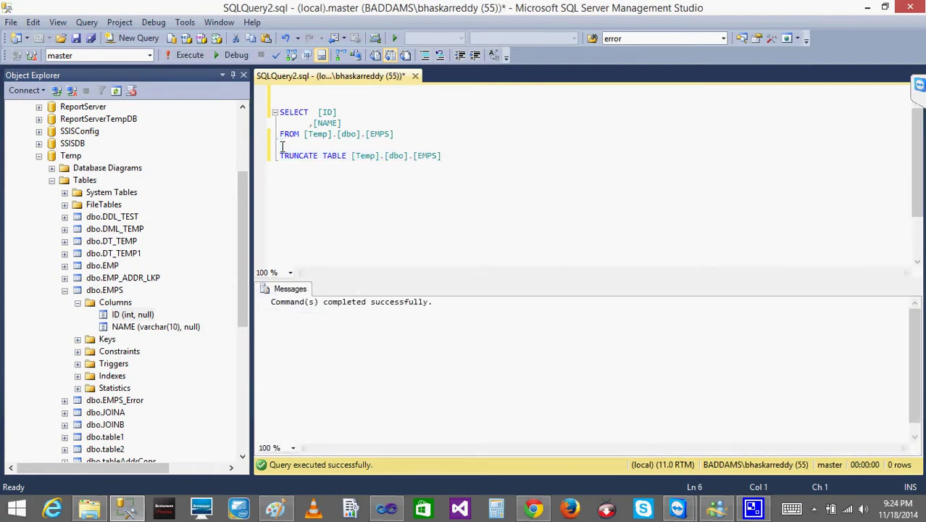
{"action": "type", "text": "--"}
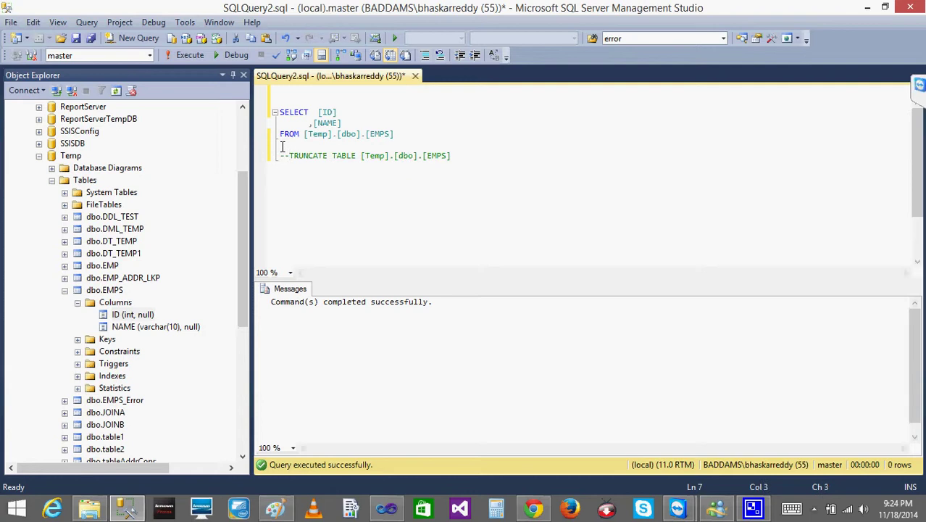
{"action": "left_click_drag", "start_coordinate": [281, 147], "coordinate": [279, 112]}
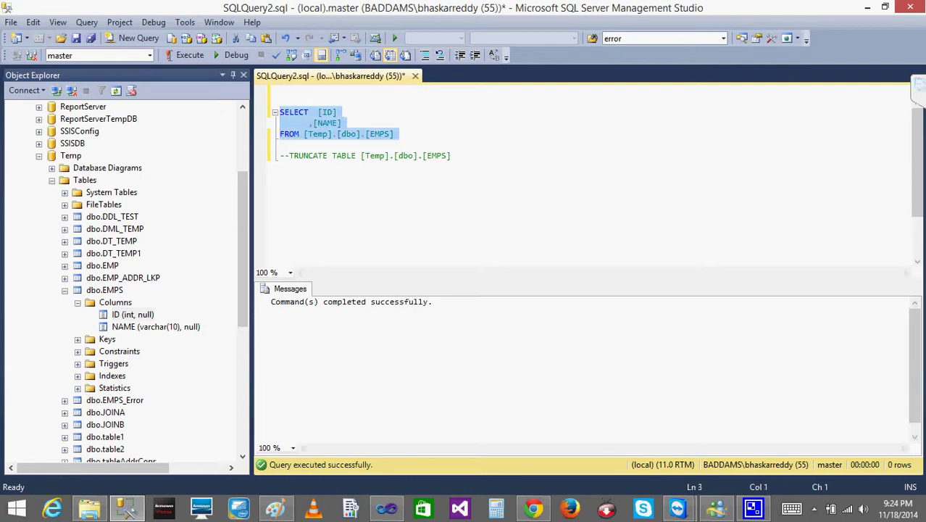
{"action": "left_click", "coordinate": [177, 56]}
Step: Below the commented line, write INSERT INTO [Temp].[dbo].[EMPS] VALUES(1,'a')
{"action": "left_click", "coordinate": [468, 172]}
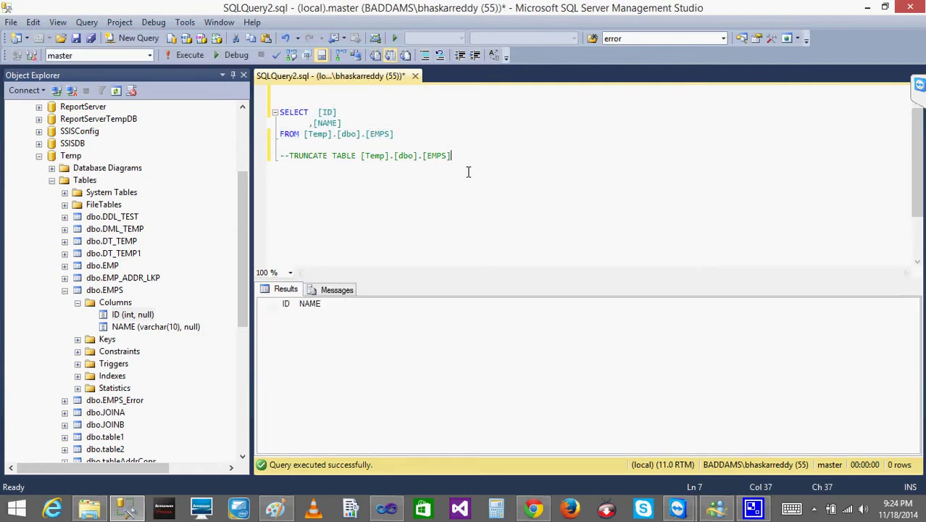
{"action": "key", "text": "Return"}
{"action": "key", "text": "Return"}
{"action": "type", "text": "INSE"}
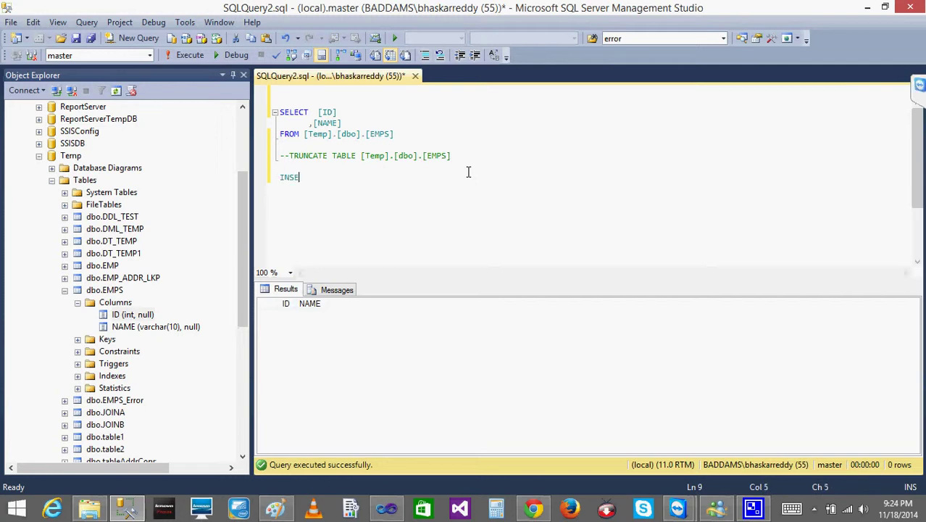
{"action": "type", "text": "RT INTO v"}
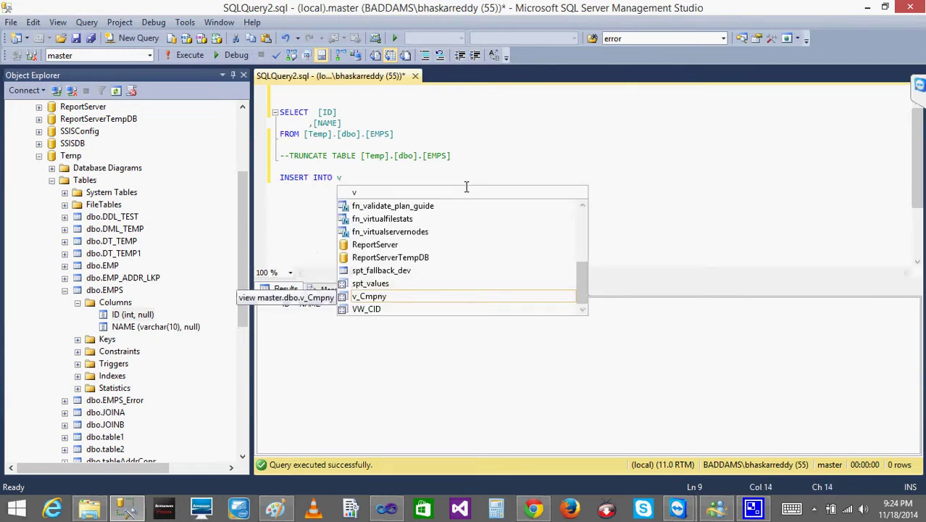
{"action": "key", "text": "BackSpace"}
{"action": "key", "text": "ctrl+v"}
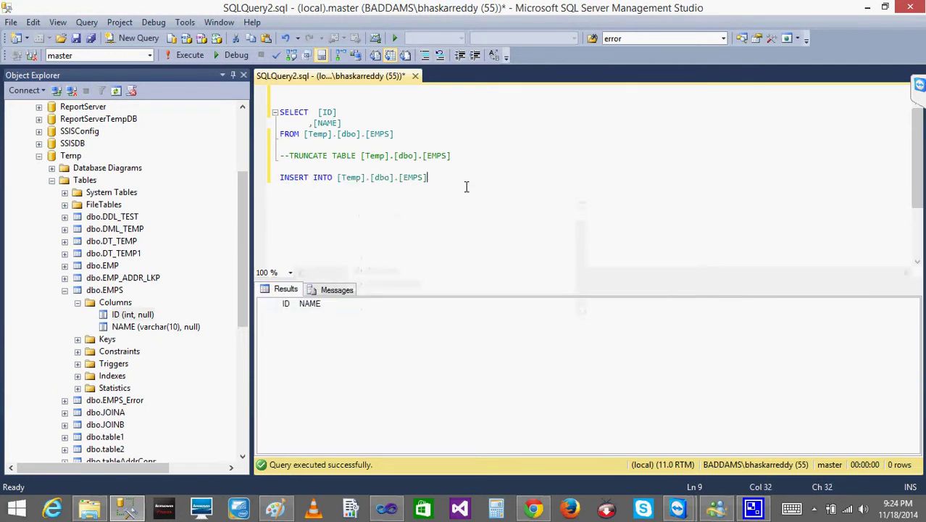
{"action": "key", "text": "Return"}
{"action": "type", "text": "VAL"}
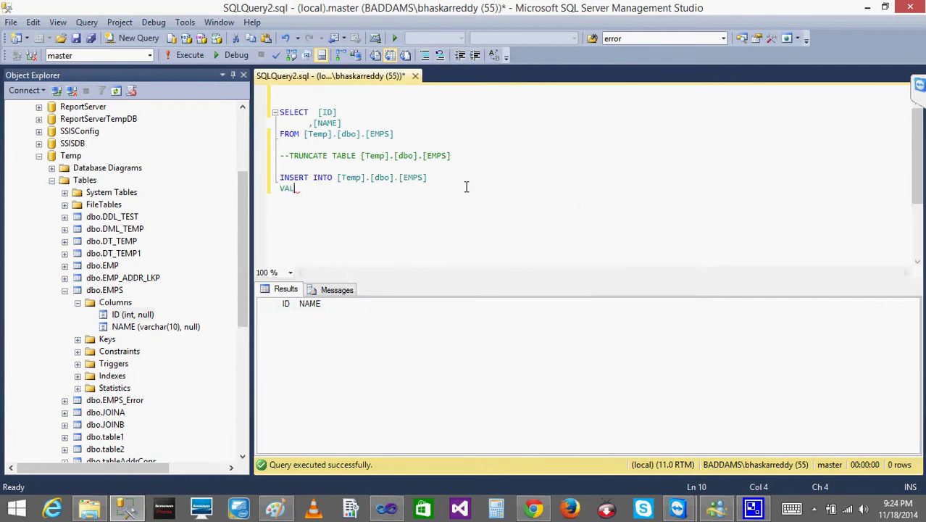
{"action": "type", "text": "UES(1"}
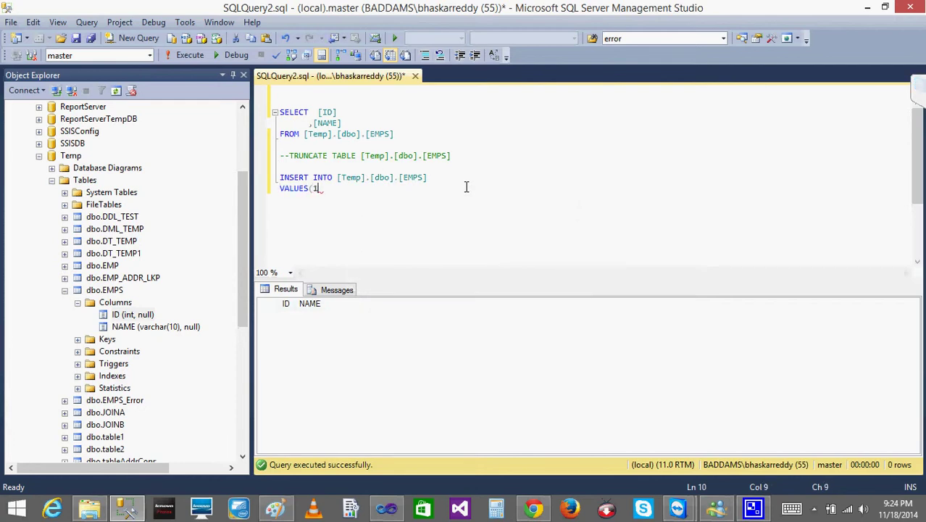
{"action": "type", "text": ",'a')"}
{"action": "key", "text": "Return"}
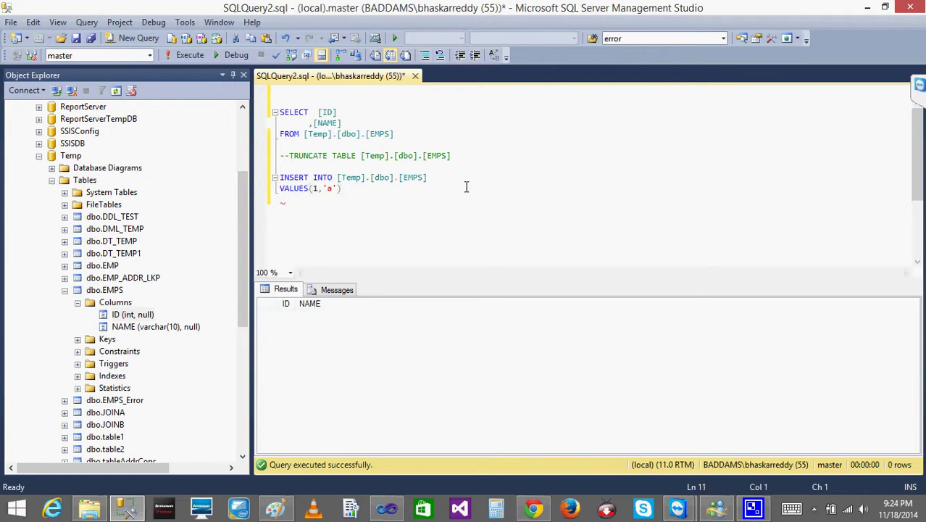
Step: Copy the two-line statement INSERT INTO [Temp].[dbo].[EMPS] VALUES(1,'a') from the query
{"action": "key", "text": "shift+Up"}
{"action": "key", "text": "shift+Up"}
{"action": "key", "text": "shift+Up"}
{"action": "key", "text": "ctrl+c"}
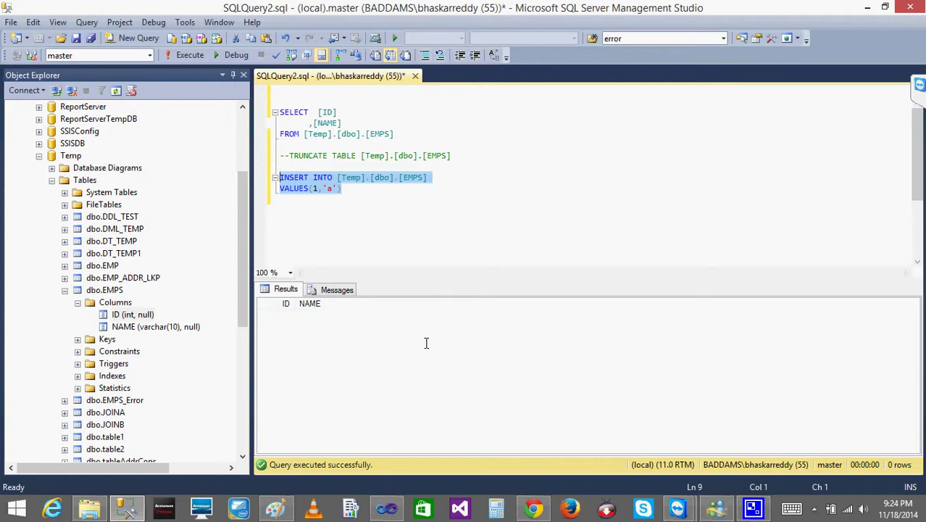
Step: Switch to Visual Studio and give the Step 1 task a new OLE DB connection using the existing LocalHost.Temp data connection
{"action": "left_click", "coordinate": [387, 508]}
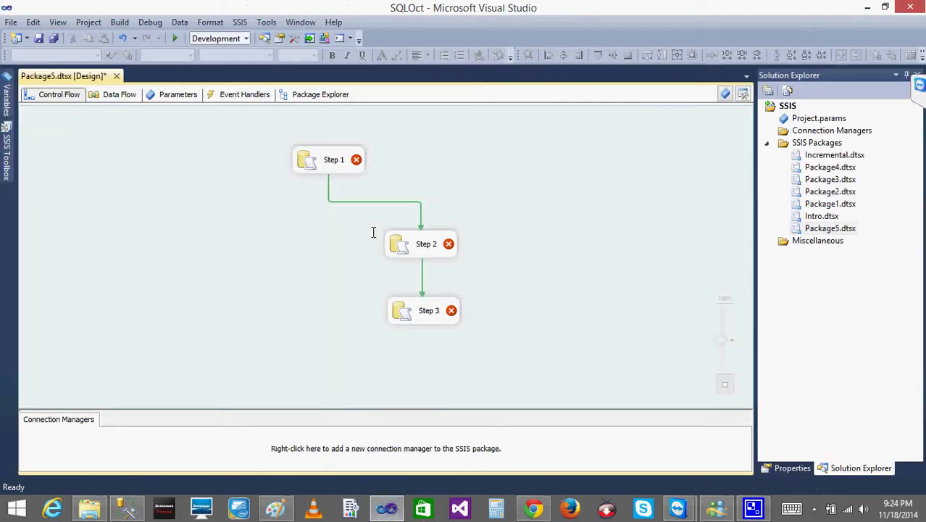
{"action": "double_click", "coordinate": [309, 161]}
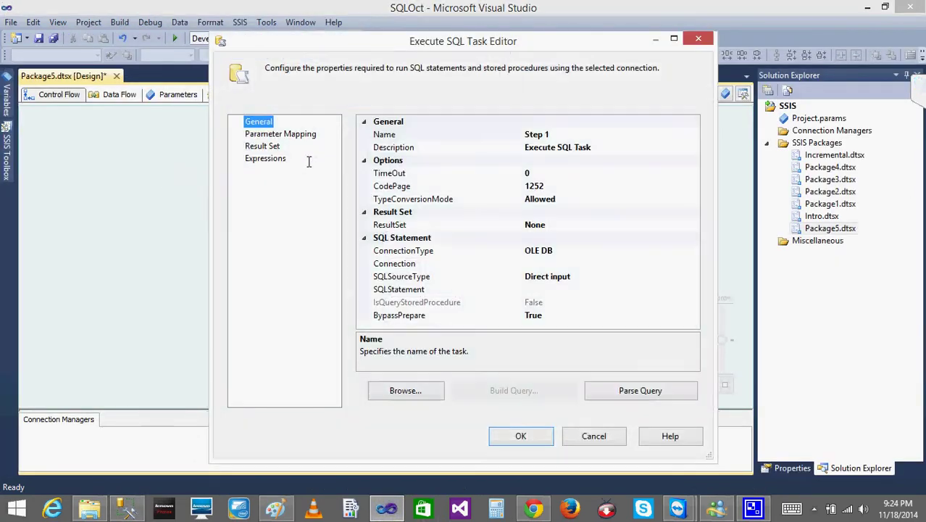
{"action": "left_click", "coordinate": [591, 262]}
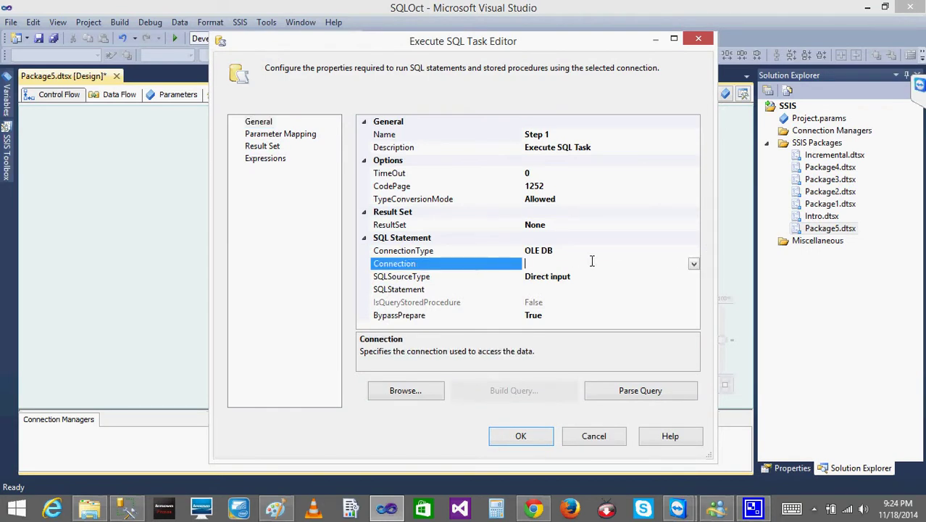
{"action": "left_click", "coordinate": [694, 264]}
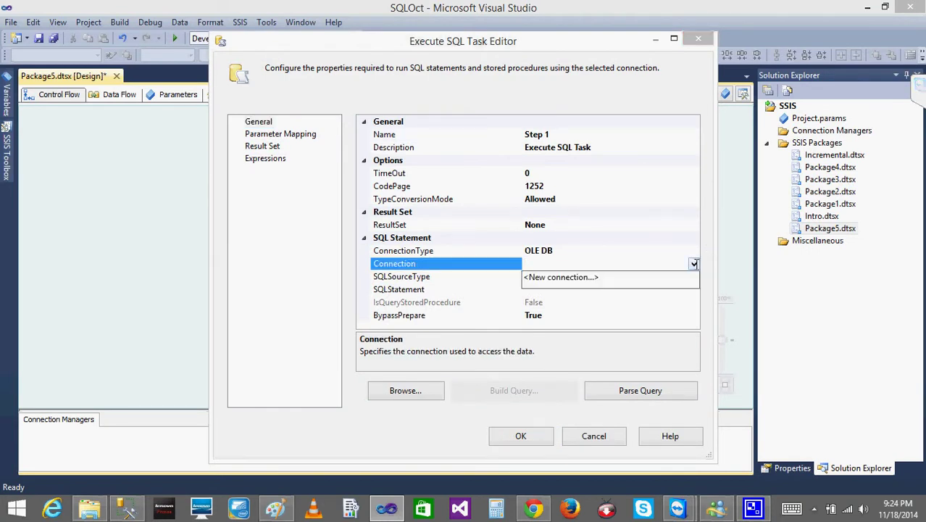
{"action": "left_click", "coordinate": [559, 276]}
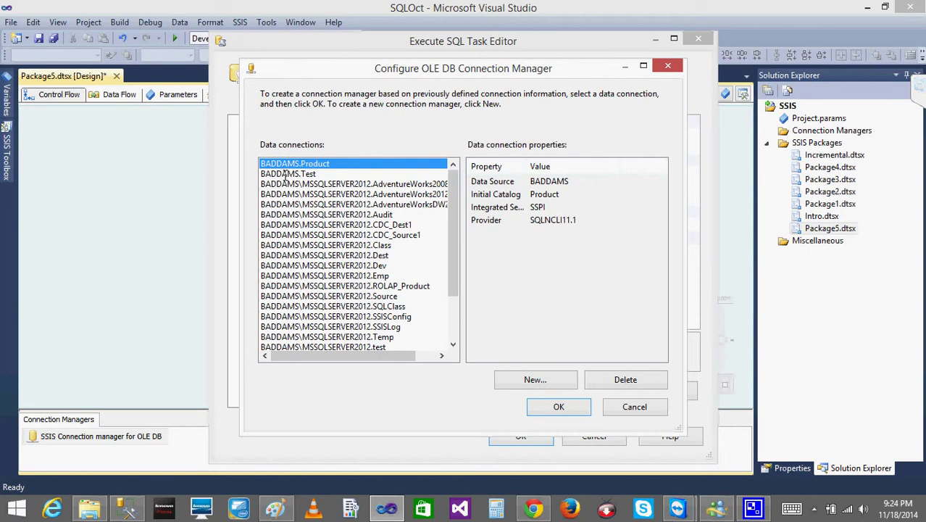
{"action": "left_click", "coordinate": [452, 343]}
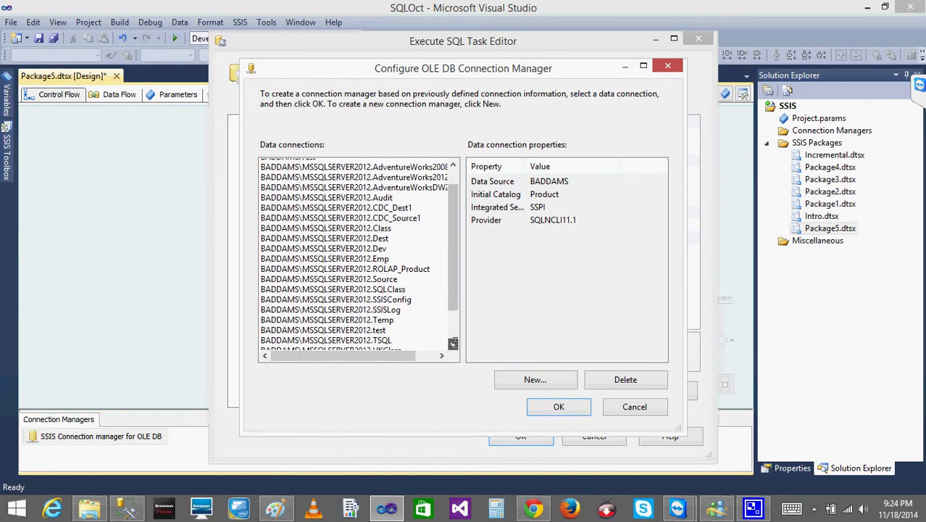
{"action": "left_click", "coordinate": [453, 343]}
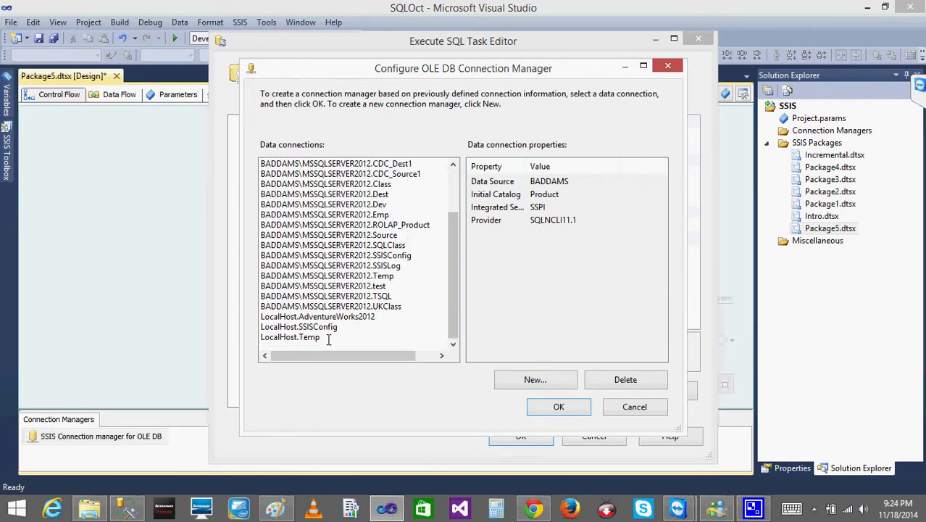
{"action": "left_click", "coordinate": [310, 338]}
{"action": "left_click", "coordinate": [570, 406]}
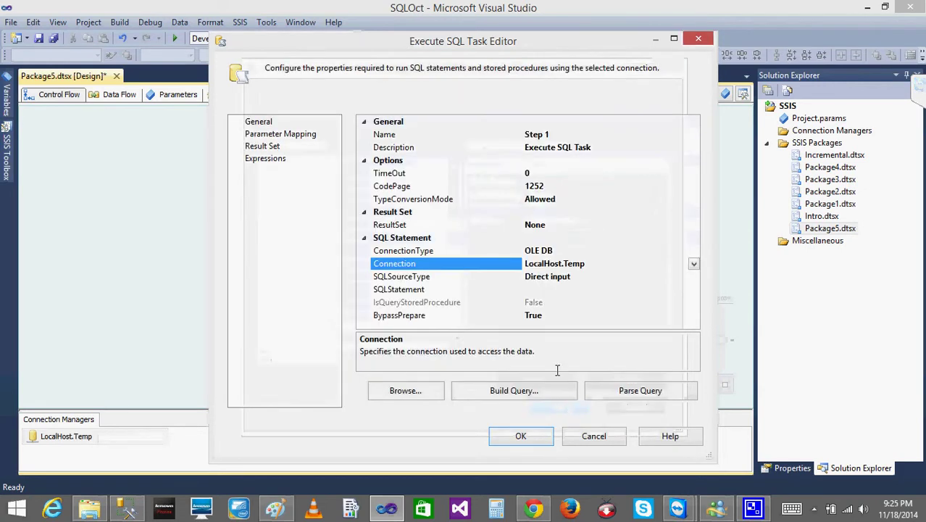
Step: Set Step 1's SQL statement to the copied INSERT INTO [Temp].[dbo].[EMPS] VALUES(1,'a') and accept the task settings
{"action": "left_click", "coordinate": [578, 289]}
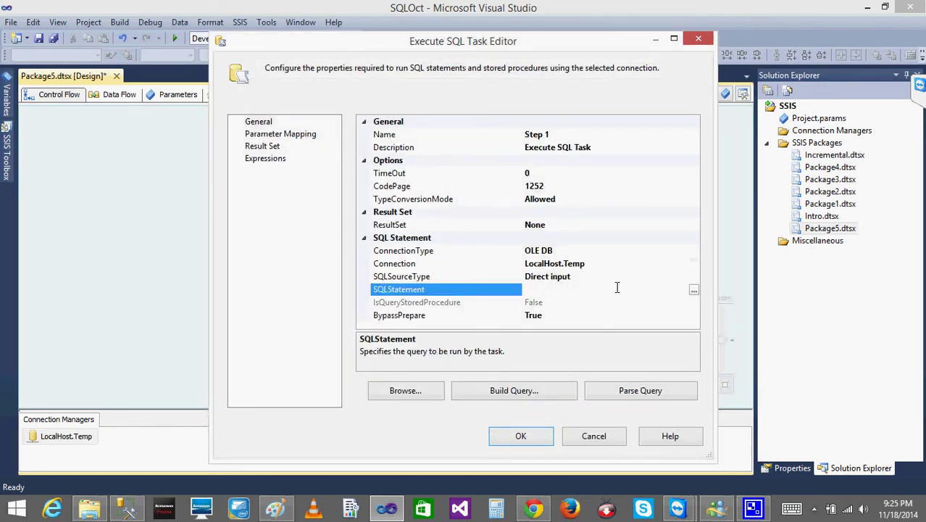
{"action": "left_click", "coordinate": [689, 289]}
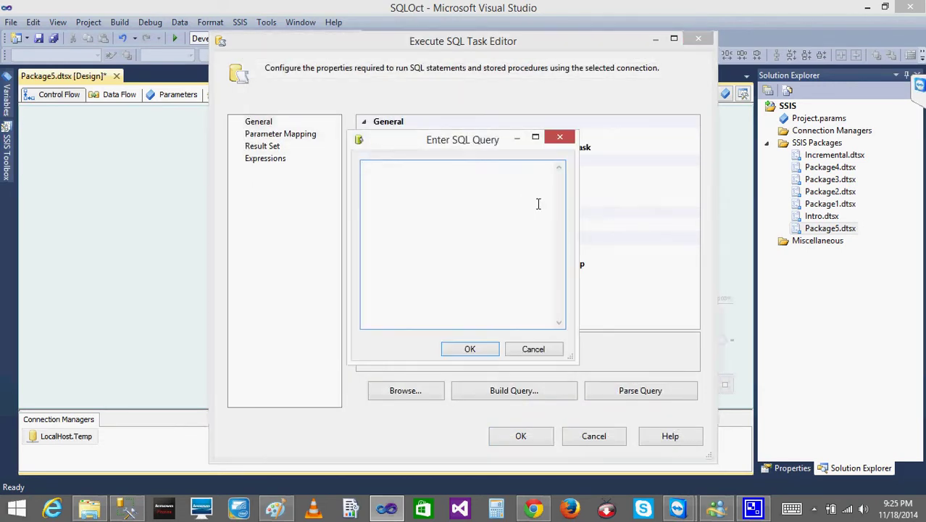
{"action": "key", "text": "ctrl+v"}
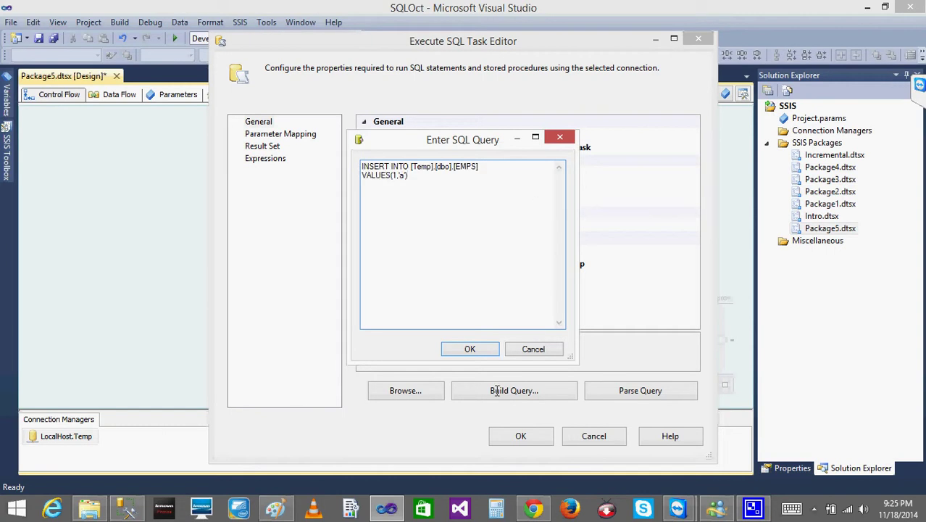
{"action": "left_click", "coordinate": [468, 347]}
{"action": "left_click", "coordinate": [523, 436]}
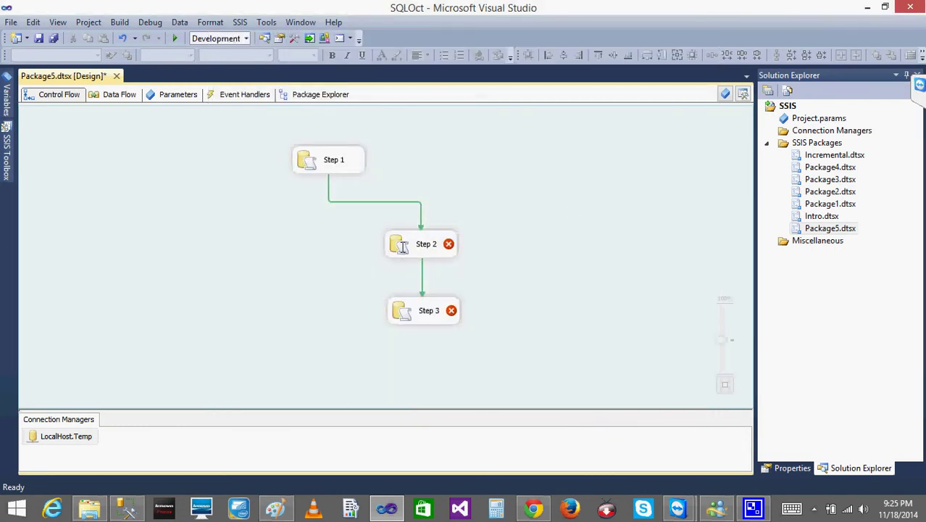
Step: Open the Step 2 task's editor and set its connection to LocalHost.Temp
{"action": "double_click", "coordinate": [403, 247]}
{"action": "left_click", "coordinate": [674, 263]}
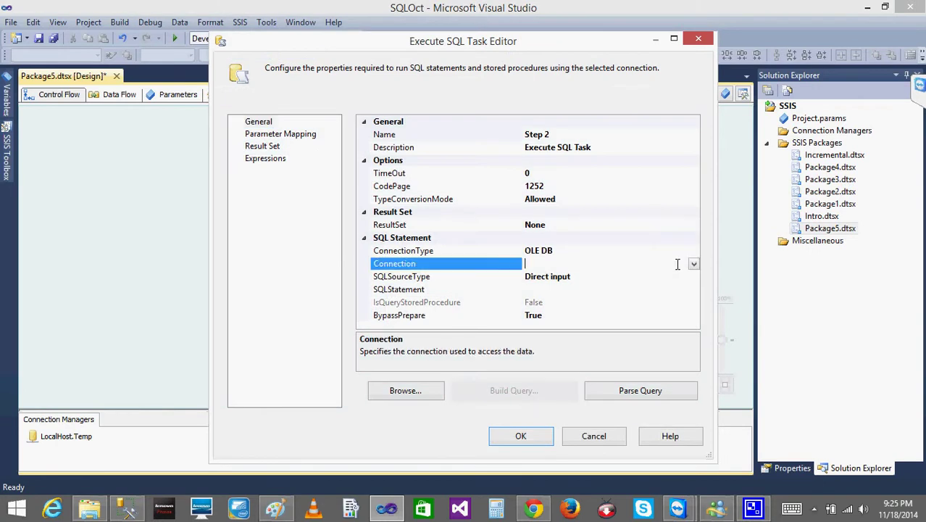
{"action": "left_click", "coordinate": [693, 264]}
{"action": "left_click", "coordinate": [569, 288]}
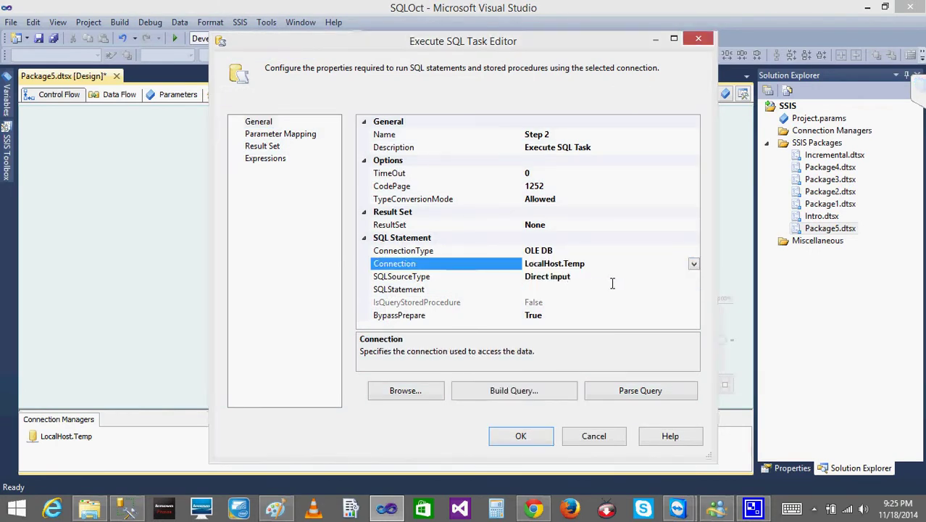
Step: Set Step 2's SQL statement to INSERT INTO [Temp].[dbo].[EMPS] VALUES(2,'a') and accept the task settings
{"action": "left_click", "coordinate": [612, 289]}
{"action": "left_click", "coordinate": [693, 290]}
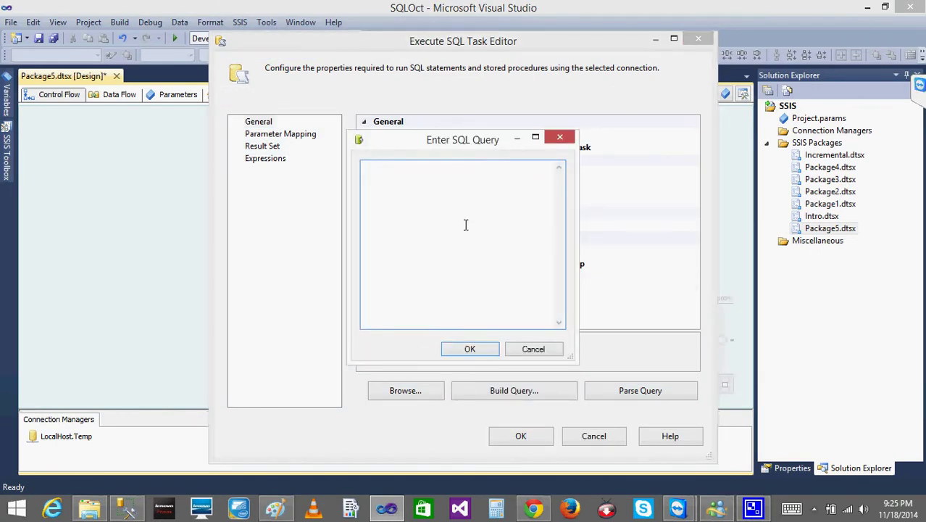
{"action": "key", "text": "ctrl+v"}
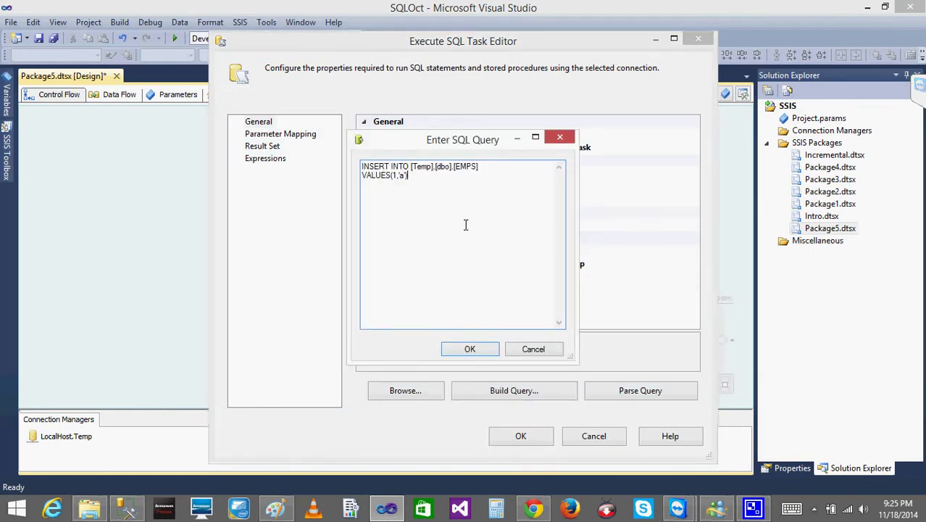
{"action": "left_click", "coordinate": [395, 175]}
{"action": "key", "text": "BackSpace"}
{"action": "type", "text": "2"}
{"action": "left_click", "coordinate": [469, 348]}
{"action": "left_click", "coordinate": [520, 436]}
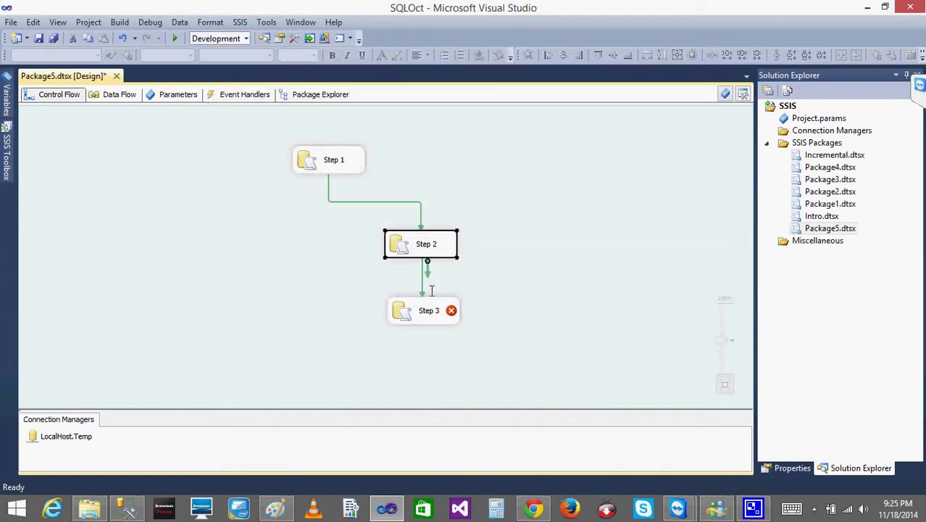
Step: Open the Step 3 task's editor and set its connection to LocalHost.Temp
{"action": "double_click", "coordinate": [397, 316]}
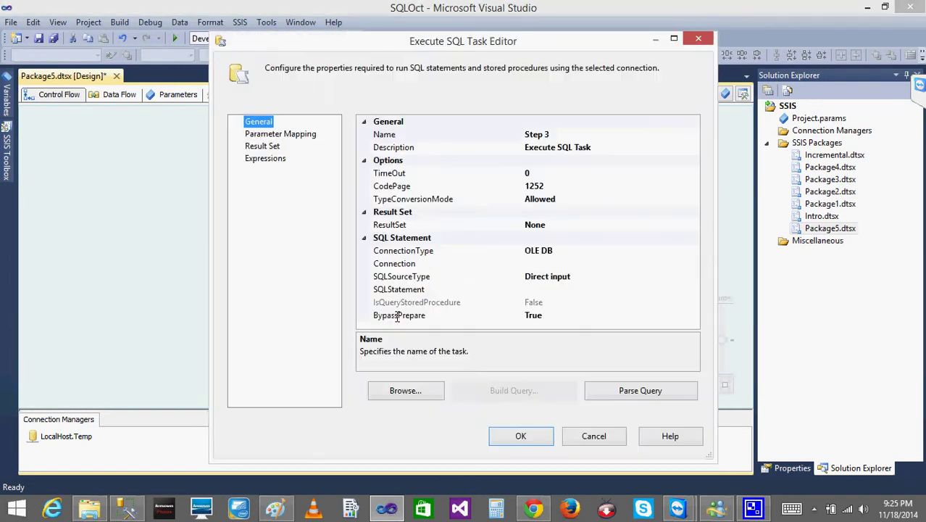
{"action": "left_click", "coordinate": [622, 263]}
{"action": "left_click", "coordinate": [693, 263]}
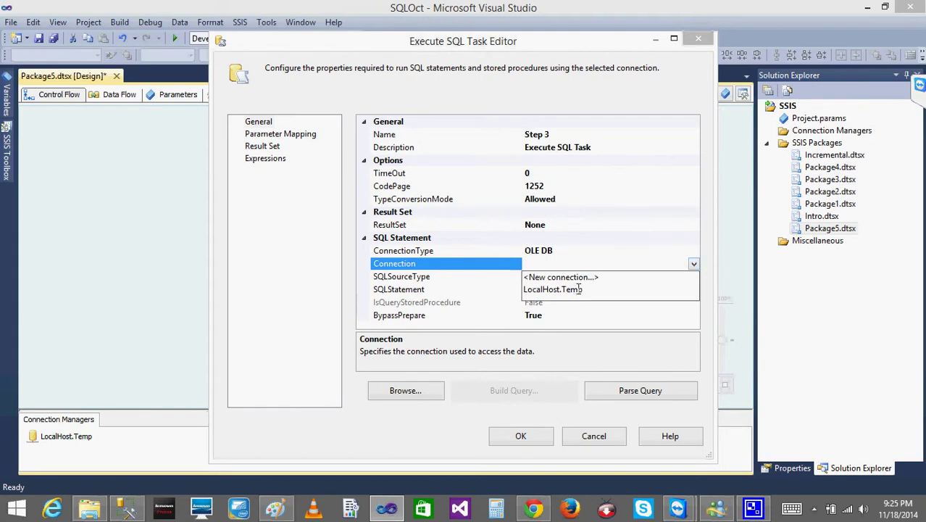
{"action": "left_click", "coordinate": [578, 289]}
Step: Set Step 3's SQL statement to INSERT INTO [Temp].[dbo].[EMPS] VALUES(3,'a') and accept the task settings
{"action": "left_click", "coordinate": [648, 284]}
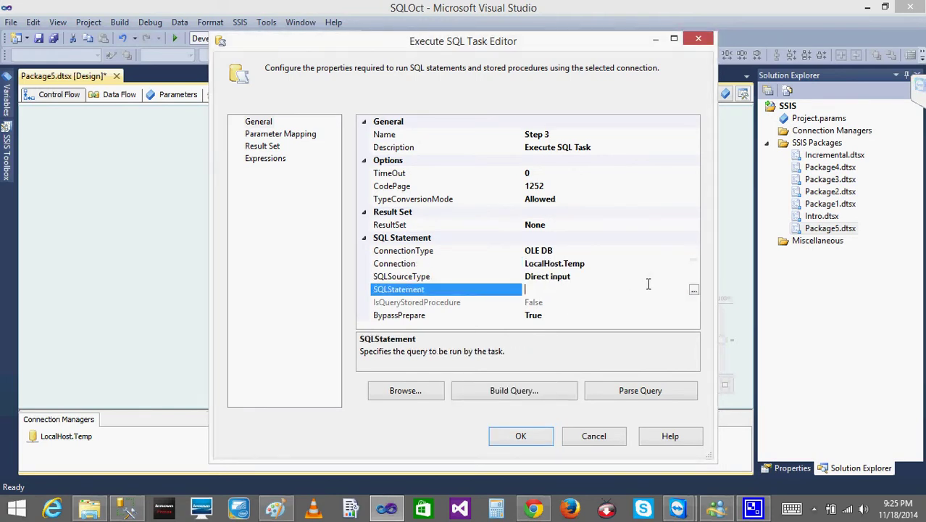
{"action": "left_click", "coordinate": [693, 289]}
{"action": "type", "text": "INSERT INTO [Temp].[dbo].[EMPS] VALUES(1,'a')"}
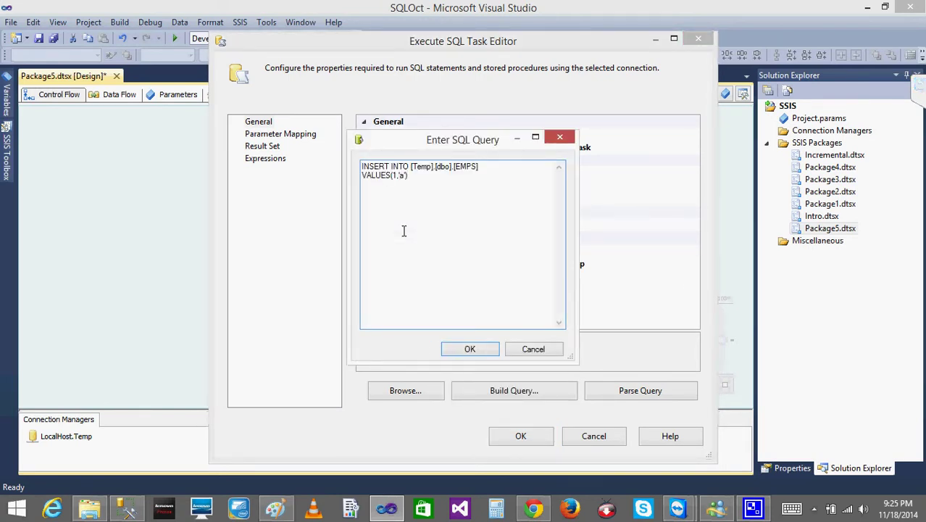
{"action": "key", "text": "BackSpace"}
{"action": "type", "text": "3,"}
{"action": "left_click", "coordinate": [470, 349]}
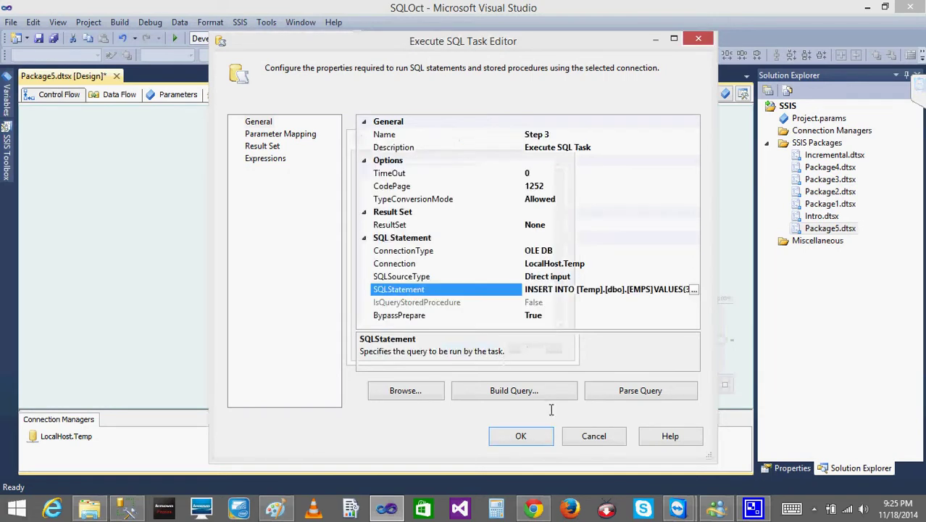
{"action": "left_click", "coordinate": [535, 435]}
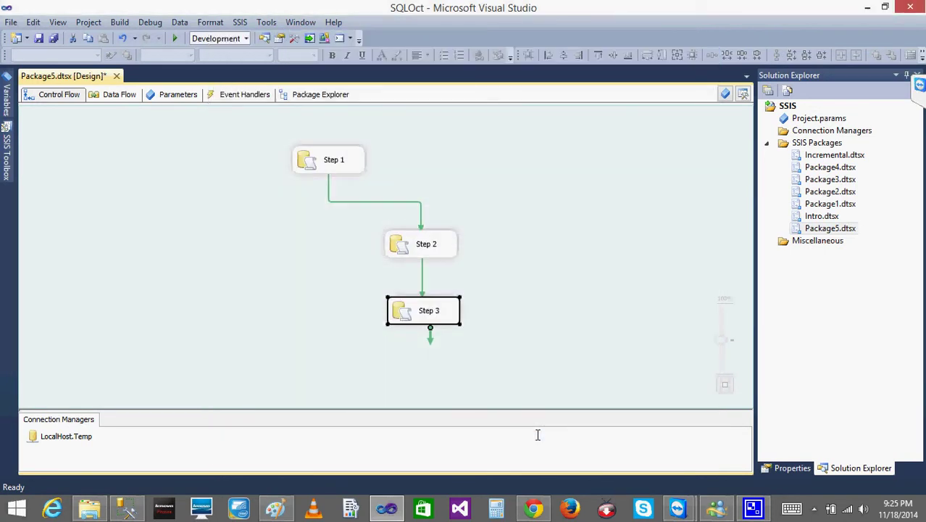
{"action": "left_click", "coordinate": [406, 245]}
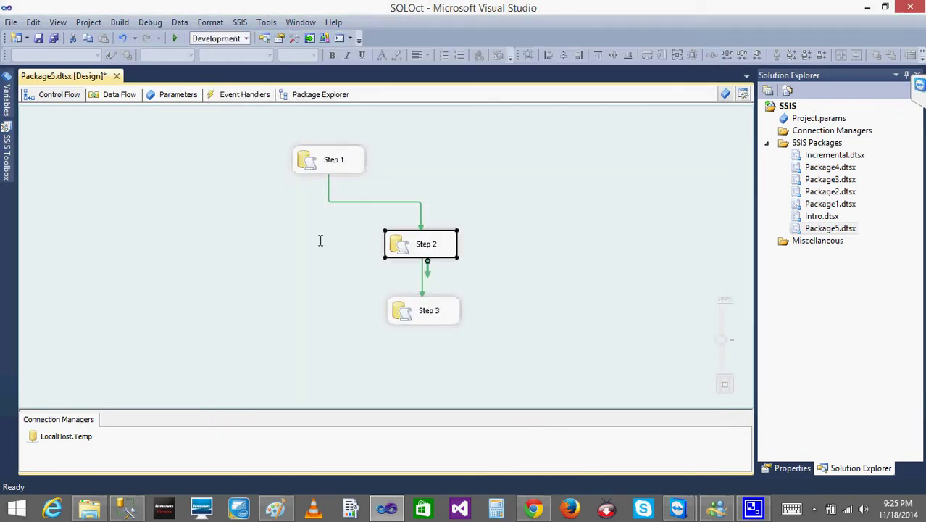
{"action": "left_click", "coordinate": [347, 253]}
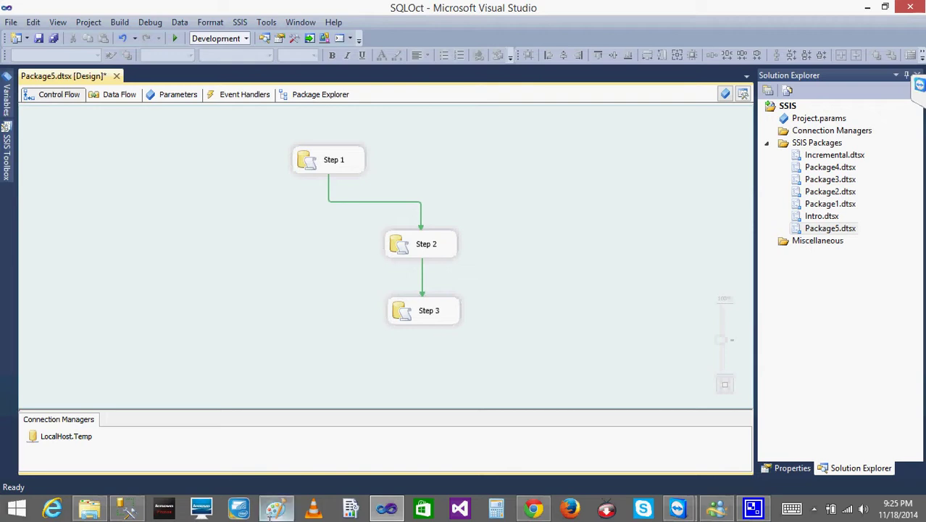
Step: Switch to Paint and open a new window with a blank canvas
{"action": "left_click", "coordinate": [275, 508]}
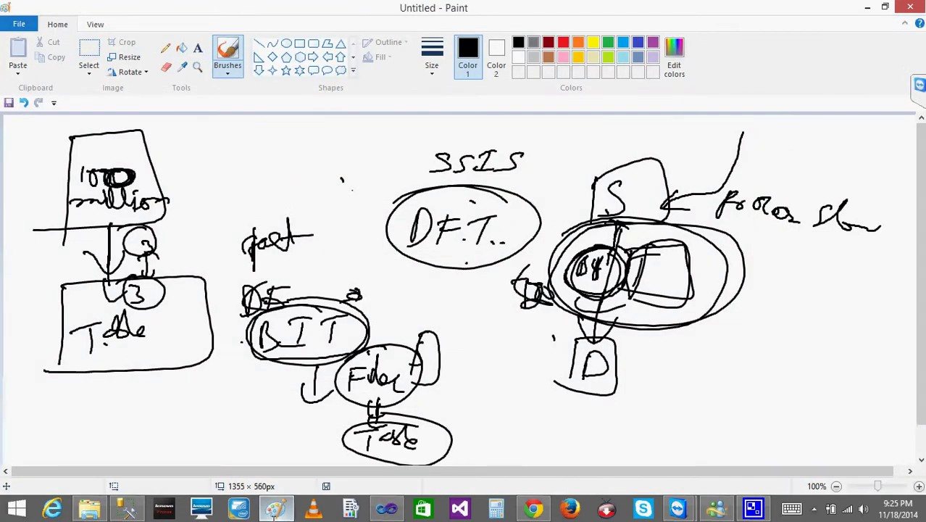
{"action": "right_click", "coordinate": [275, 507]}
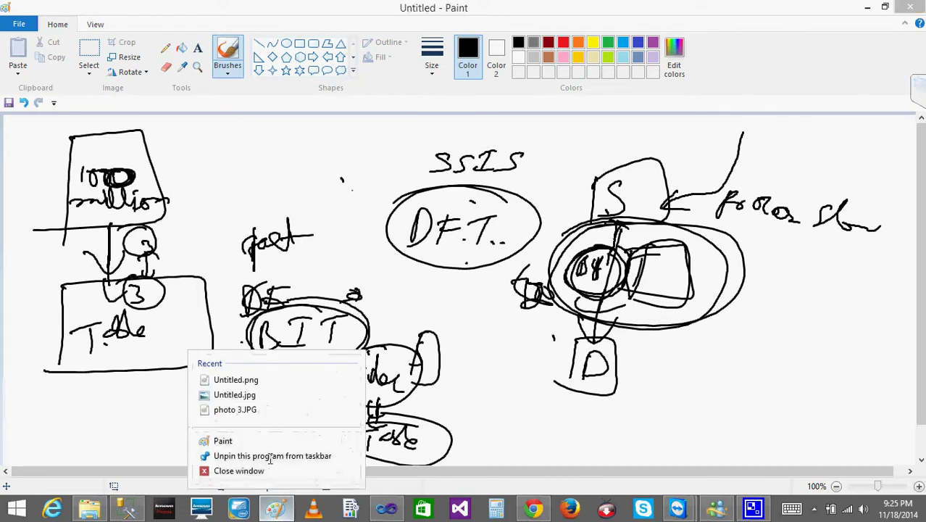
{"action": "left_click", "coordinate": [231, 440]}
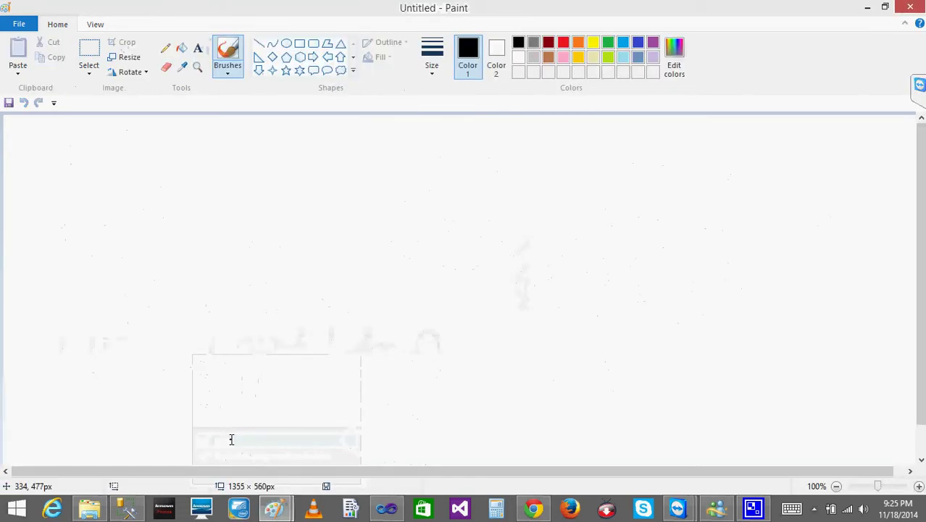
Step: Draw three stacked rounded boxes freehand with the brush and label them 1, 2 and 3
{"action": "mouse_move", "coordinate": [254, 154]}
{"action": "left_mouse_down"}
{"action": "mouse_move", "coordinate": [244, 182]}
{"action": "mouse_move", "coordinate": [359, 228]}
{"action": "mouse_move", "coordinate": [232, 218]}
{"action": "left_mouse_up"}
{"action": "left_click_drag", "start_coordinate": [304, 171], "coordinate": [302, 191]}
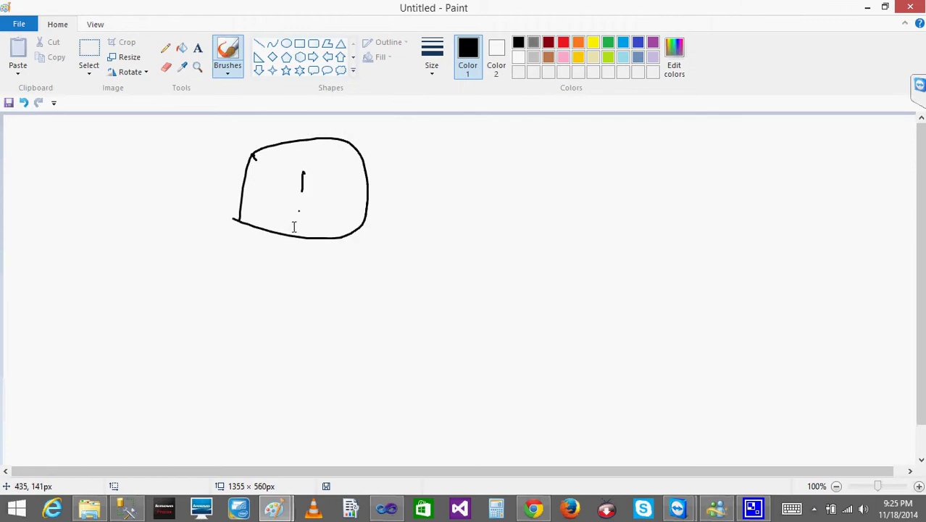
{"action": "left_click_drag", "start_coordinate": [260, 243], "coordinate": [252, 343]}
{"action": "mouse_move", "coordinate": [249, 269]}
{"action": "left_mouse_down"}
{"action": "mouse_move", "coordinate": [374, 339]}
{"action": "mouse_move", "coordinate": [250, 332]}
{"action": "left_mouse_up"}
{"action": "left_click_drag", "start_coordinate": [307, 297], "coordinate": [340, 314]}
{"action": "left_click_drag", "start_coordinate": [289, 384], "coordinate": [282, 420]}
{"action": "left_click_drag", "start_coordinate": [245, 382], "coordinate": [254, 442]}
{"action": "mouse_move", "coordinate": [226, 387]}
{"action": "left_mouse_down"}
{"action": "mouse_move", "coordinate": [333, 359]}
{"action": "mouse_move", "coordinate": [245, 439]}
{"action": "left_mouse_up"}
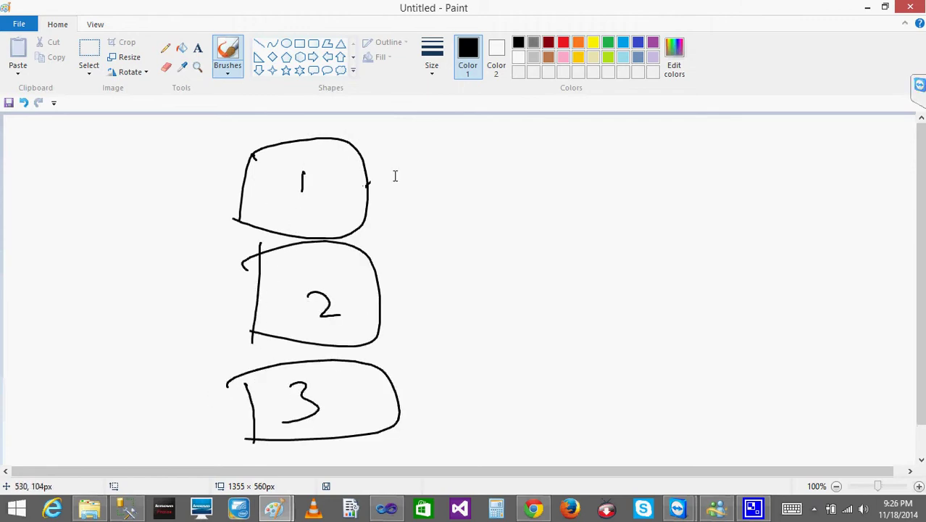
Step: Draw an arrow out of each box to a handwritten number: 10 for box 1, 30 for box 2, 20 for box 3
{"action": "left_click_drag", "start_coordinate": [368, 186], "coordinate": [394, 174]}
{"action": "mouse_move", "coordinate": [393, 161]}
{"action": "left_mouse_down"}
{"action": "mouse_move", "coordinate": [411, 192]}
{"action": "mouse_move", "coordinate": [429, 184]}
{"action": "left_mouse_up"}
{"action": "left_click_drag", "start_coordinate": [441, 172], "coordinate": [442, 174]}
{"action": "left_click", "coordinate": [412, 234]}
{"action": "left_click_drag", "start_coordinate": [372, 288], "coordinate": [395, 283]}
{"action": "left_click_drag", "start_coordinate": [404, 270], "coordinate": [402, 293]}
{"action": "mouse_move", "coordinate": [418, 282]}
{"action": "left_mouse_down"}
{"action": "mouse_move", "coordinate": [432, 302]}
{"action": "mouse_move", "coordinate": [422, 305]}
{"action": "left_mouse_up"}
{"action": "mouse_move", "coordinate": [467, 280]}
{"action": "left_mouse_down"}
{"action": "mouse_move", "coordinate": [480, 277]}
{"action": "mouse_move", "coordinate": [469, 280]}
{"action": "left_mouse_up"}
{"action": "mouse_move", "coordinate": [395, 399]}
{"action": "left_mouse_down"}
{"action": "mouse_move", "coordinate": [422, 396]}
{"action": "mouse_move", "coordinate": [427, 404]}
{"action": "left_mouse_up"}
{"action": "left_click_drag", "start_coordinate": [456, 382], "coordinate": [485, 405]}
{"action": "mouse_move", "coordinate": [527, 384]}
{"action": "left_mouse_down"}
{"action": "mouse_move", "coordinate": [536, 383]}
{"action": "mouse_move", "coordinate": [500, 386]}
{"action": "left_mouse_up"}
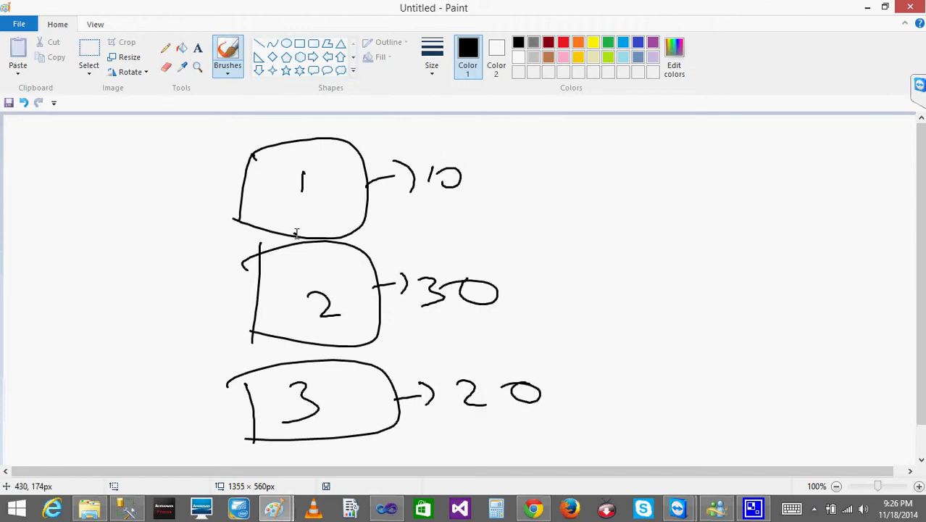
Step: Connect box 1 to 2 and box 2 to 3 with arrows, and emphasize box 3 with incoming arrows and a second outline
{"action": "left_click_drag", "start_coordinate": [294, 232], "coordinate": [299, 249]}
{"action": "mouse_move", "coordinate": [301, 338]}
{"action": "left_mouse_down"}
{"action": "mouse_move", "coordinate": [288, 351]}
{"action": "mouse_move", "coordinate": [311, 351]}
{"action": "left_mouse_up"}
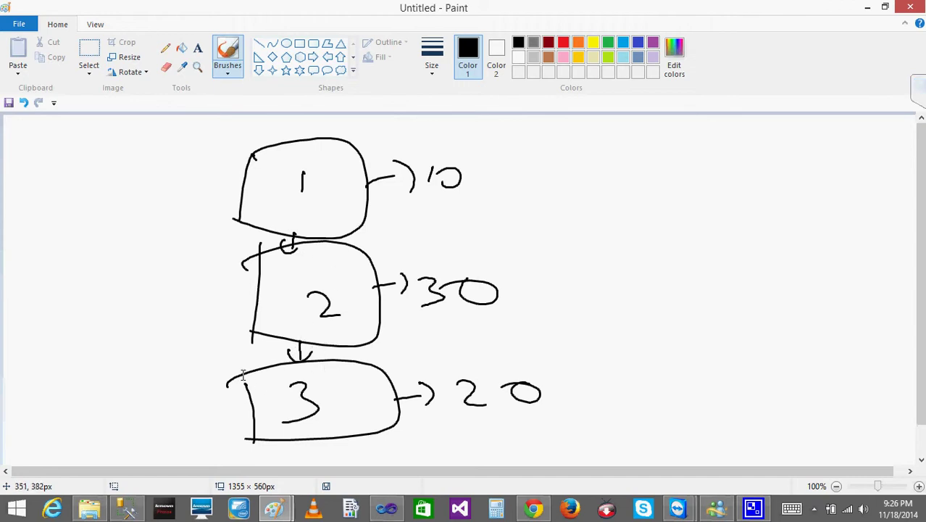
{"action": "left_click_drag", "start_coordinate": [197, 423], "coordinate": [207, 420]}
{"action": "left_click_drag", "start_coordinate": [254, 401], "coordinate": [252, 431]}
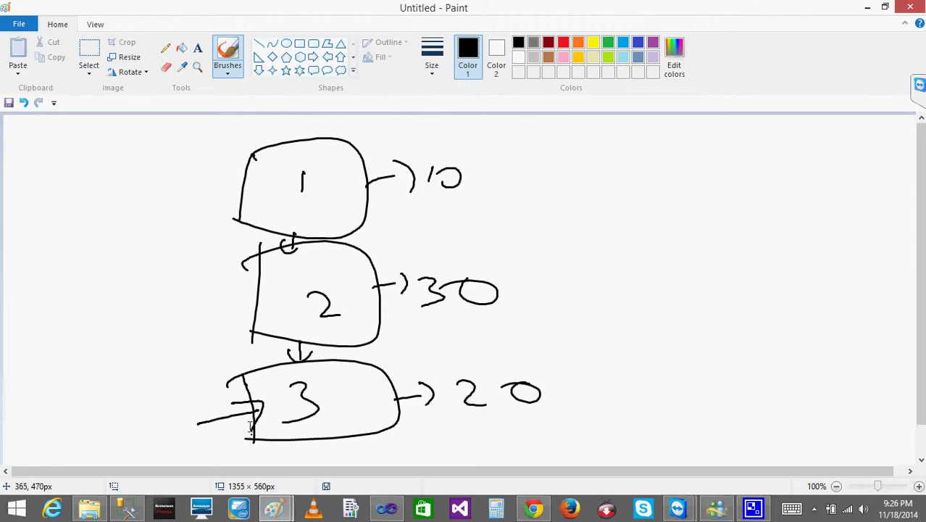
{"action": "mouse_move", "coordinate": [253, 374]}
{"action": "left_mouse_down"}
{"action": "mouse_move", "coordinate": [262, 441]}
{"action": "mouse_move", "coordinate": [413, 410]}
{"action": "mouse_move", "coordinate": [248, 368]}
{"action": "mouse_move", "coordinate": [251, 386]}
{"action": "left_mouse_up"}
{"action": "mouse_move", "coordinate": [190, 410]}
{"action": "left_mouse_down"}
{"action": "mouse_move", "coordinate": [259, 408]}
{"action": "mouse_move", "coordinate": [251, 428]}
{"action": "left_mouse_up"}
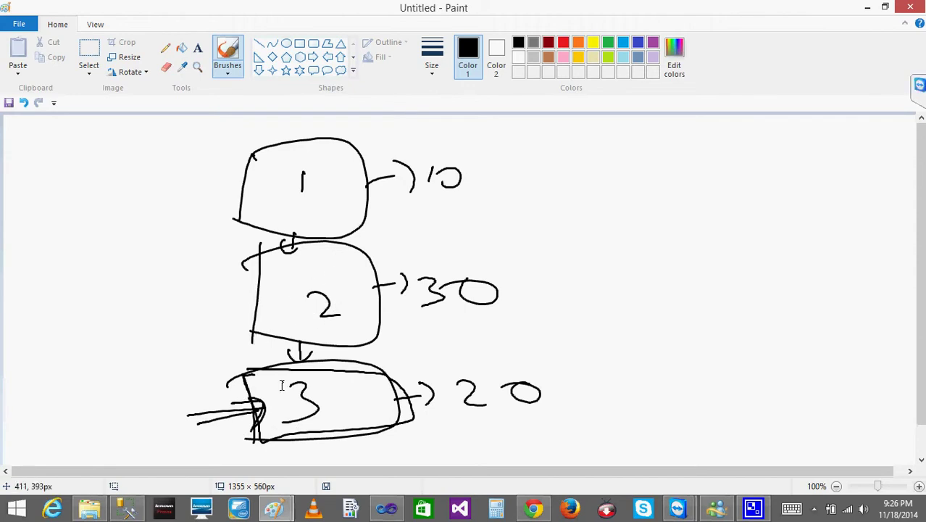
Step: Reinforce the incoming arrow of box 3, dot boxes 2 and 3, and draw a second arrow leaving box 3
{"action": "mouse_move", "coordinate": [202, 422]}
{"action": "left_mouse_down"}
{"action": "mouse_move", "coordinate": [260, 407]}
{"action": "mouse_move", "coordinate": [263, 416]}
{"action": "mouse_move", "coordinate": [241, 437]}
{"action": "left_mouse_up"}
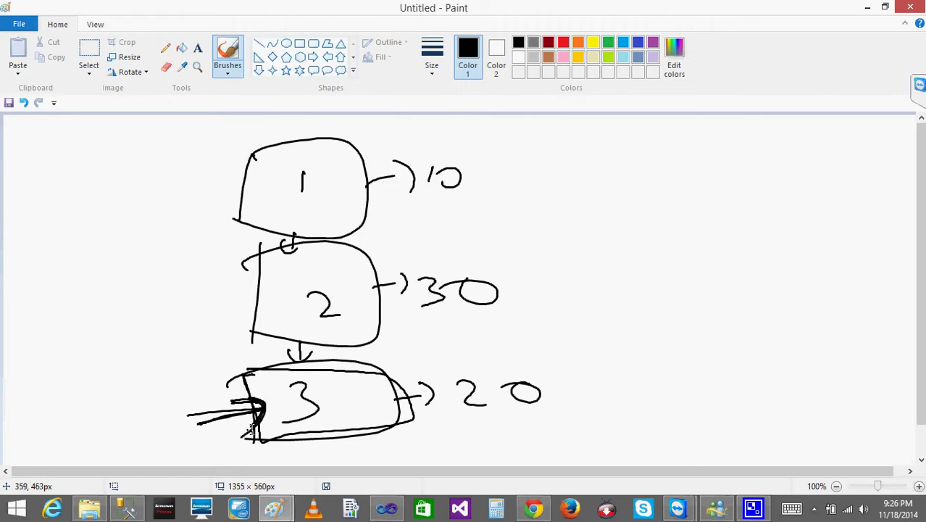
{"action": "left_click", "coordinate": [298, 410]}
{"action": "left_click", "coordinate": [333, 292]}
{"action": "mouse_move", "coordinate": [404, 414]}
{"action": "left_mouse_down"}
{"action": "mouse_move", "coordinate": [435, 422]}
{"action": "mouse_move", "coordinate": [421, 443]}
{"action": "left_mouse_up"}
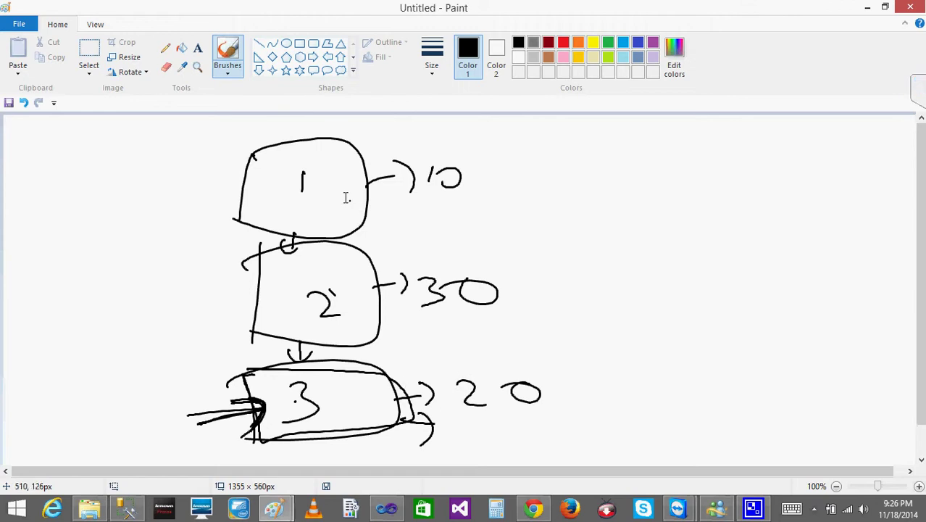
Step: Draw a large loop around all three boxes with an arrow into it, and an inner loop around boxes 1 and 2
{"action": "mouse_move", "coordinate": [288, 124]}
{"action": "left_mouse_down"}
{"action": "mouse_move", "coordinate": [261, 126]}
{"action": "mouse_move", "coordinate": [162, 276]}
{"action": "mouse_move", "coordinate": [263, 423]}
{"action": "mouse_move", "coordinate": [481, 431]}
{"action": "mouse_move", "coordinate": [585, 292]}
{"action": "mouse_move", "coordinate": [405, 130]}
{"action": "mouse_move", "coordinate": [282, 125]}
{"action": "left_mouse_up"}
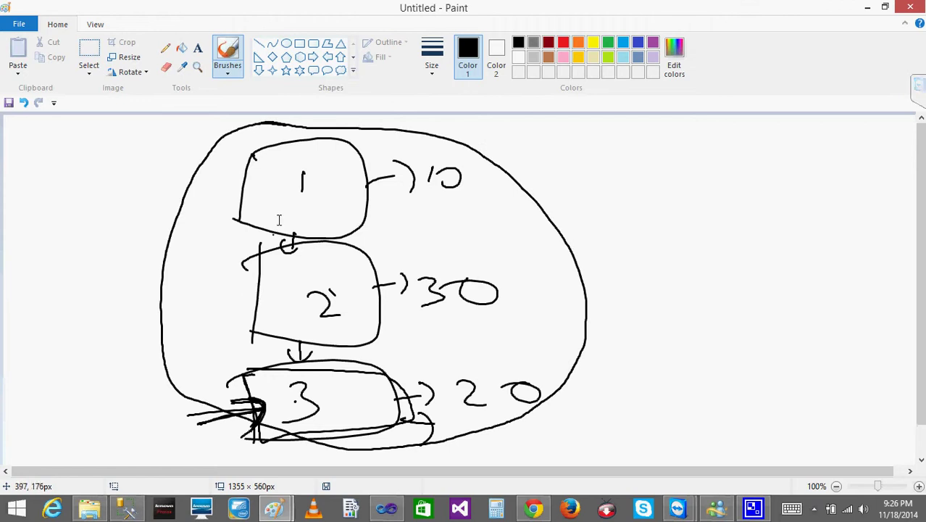
{"action": "mouse_move", "coordinate": [172, 129]}
{"action": "left_mouse_down"}
{"action": "mouse_move", "coordinate": [197, 145]}
{"action": "mouse_move", "coordinate": [206, 189]}
{"action": "mouse_move", "coordinate": [221, 171]}
{"action": "left_mouse_up"}
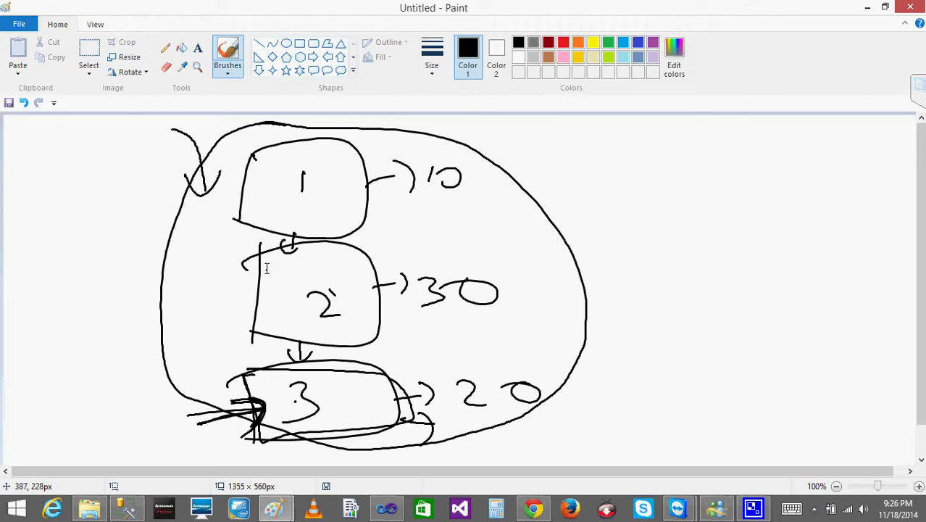
{"action": "mouse_move", "coordinate": [274, 133]}
{"action": "left_mouse_down"}
{"action": "mouse_move", "coordinate": [236, 151]}
{"action": "mouse_move", "coordinate": [229, 345]}
{"action": "mouse_move", "coordinate": [428, 345]}
{"action": "mouse_move", "coordinate": [536, 177]}
{"action": "mouse_move", "coordinate": [275, 133]}
{"action": "mouse_move", "coordinate": [251, 172]}
{"action": "mouse_move", "coordinate": [197, 199]}
{"action": "mouse_move", "coordinate": [192, 334]}
{"action": "mouse_move", "coordinate": [237, 362]}
{"action": "mouse_move", "coordinate": [230, 347]}
{"action": "mouse_move", "coordinate": [224, 367]}
{"action": "mouse_move", "coordinate": [254, 367]}
{"action": "mouse_move", "coordinate": [210, 373]}
{"action": "left_mouse_up"}
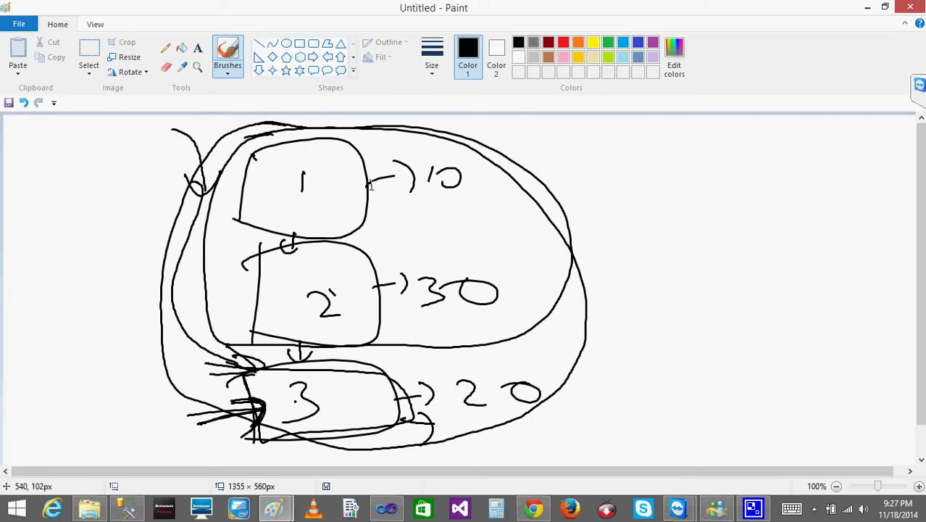
Step: Circle the numbers 10 and 30, and add more arrow strokes at the large loop and into box 3
{"action": "mouse_move", "coordinate": [369, 182]}
{"action": "left_mouse_down"}
{"action": "mouse_move", "coordinate": [403, 178]}
{"action": "mouse_move", "coordinate": [400, 214]}
{"action": "left_mouse_up"}
{"action": "mouse_move", "coordinate": [444, 155]}
{"action": "left_mouse_down"}
{"action": "mouse_move", "coordinate": [442, 197]}
{"action": "mouse_move", "coordinate": [461, 153]}
{"action": "left_mouse_up"}
{"action": "mouse_move", "coordinate": [438, 257]}
{"action": "left_mouse_down"}
{"action": "mouse_move", "coordinate": [505, 276]}
{"action": "mouse_move", "coordinate": [410, 293]}
{"action": "left_mouse_up"}
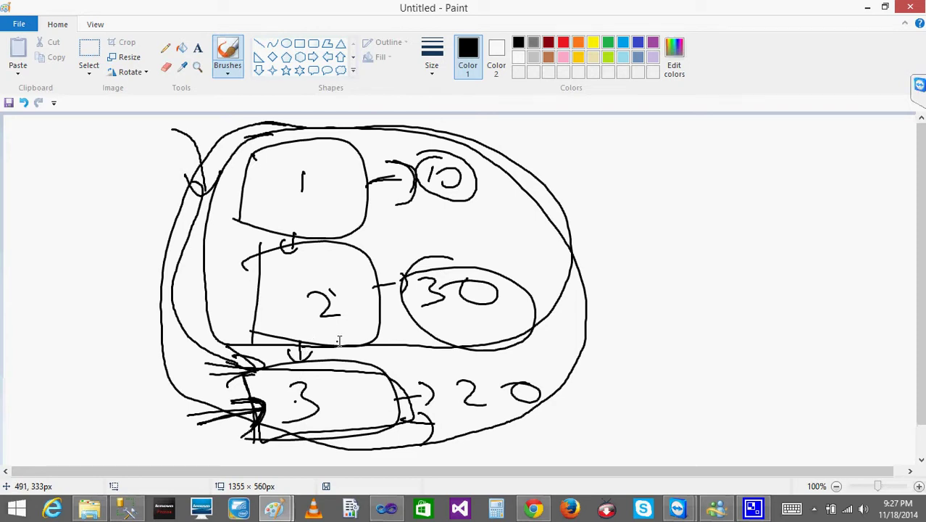
{"action": "left_click_drag", "start_coordinate": [654, 166], "coordinate": [664, 170]}
{"action": "left_click_drag", "start_coordinate": [180, 175], "coordinate": [221, 173]}
{"action": "mouse_move", "coordinate": [131, 336]}
{"action": "left_mouse_down"}
{"action": "mouse_move", "coordinate": [228, 380]}
{"action": "mouse_move", "coordinate": [204, 412]}
{"action": "left_mouse_up"}
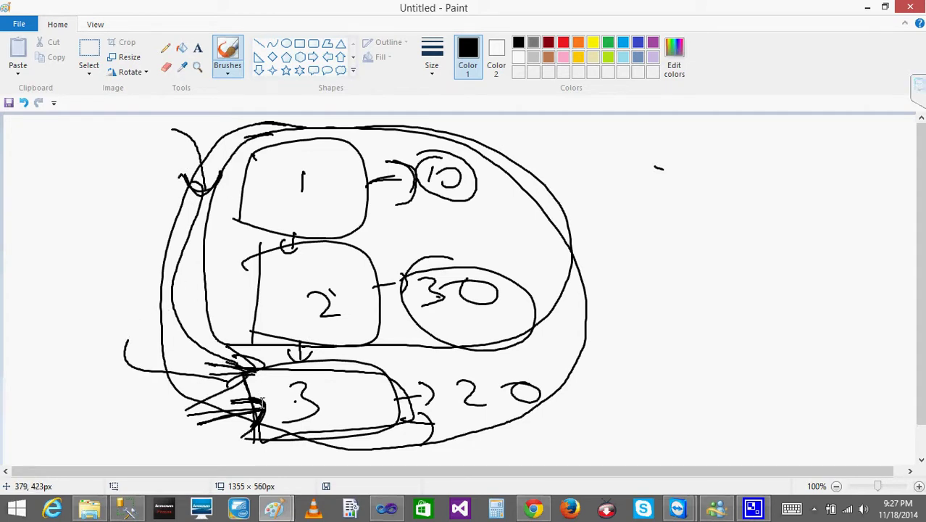
Step: Switch to Visual Studio and change the first value in Step 3's EMPS INSERT statement to d
{"action": "left_click", "coordinate": [386, 507]}
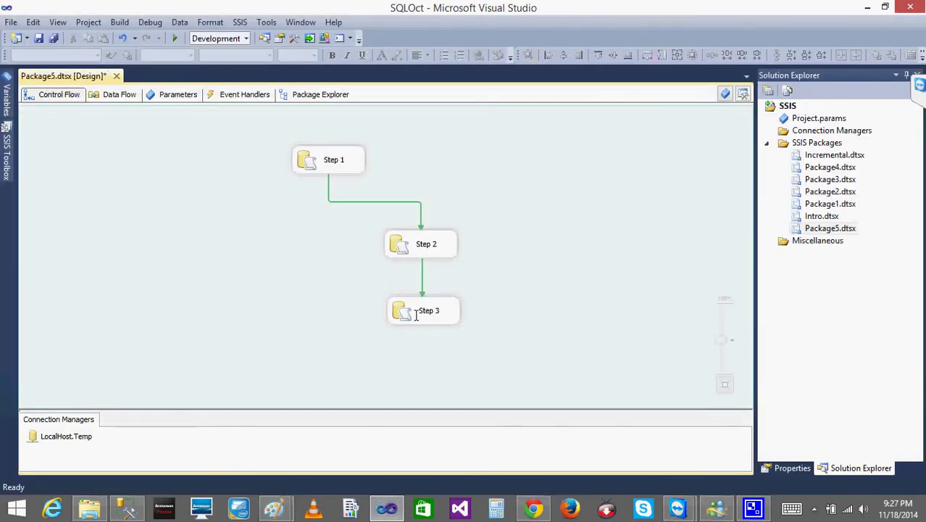
{"action": "double_click", "coordinate": [403, 316]}
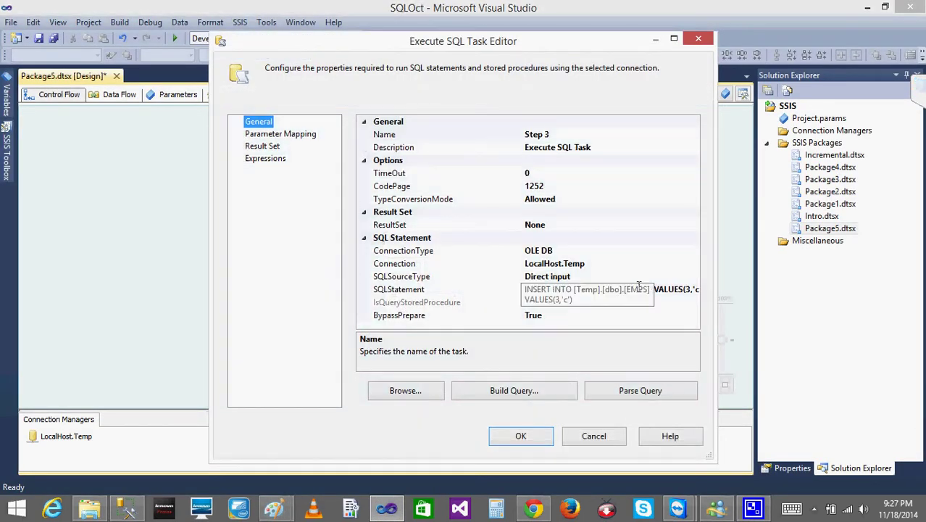
{"action": "left_click", "coordinate": [694, 288]}
{"action": "left_click", "coordinate": [694, 289]}
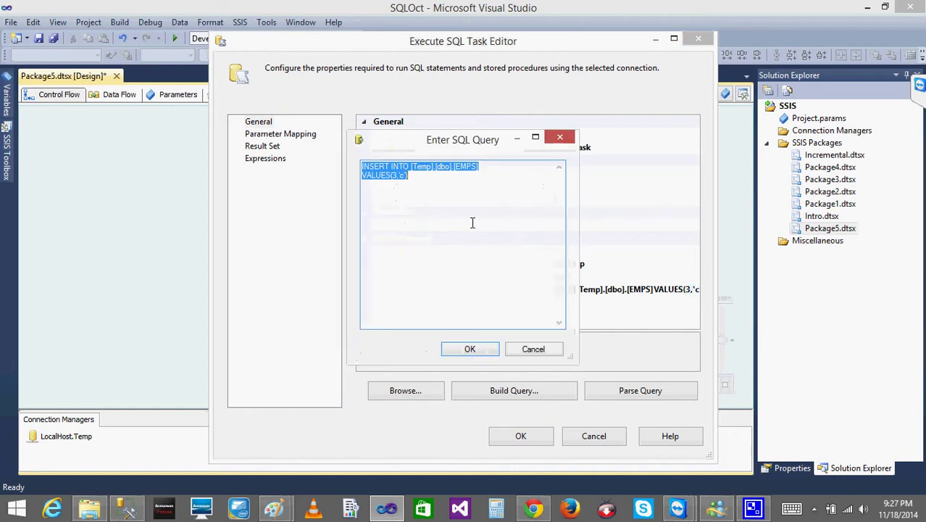
{"action": "left_click", "coordinate": [395, 174]}
{"action": "key", "text": "BackSpace"}
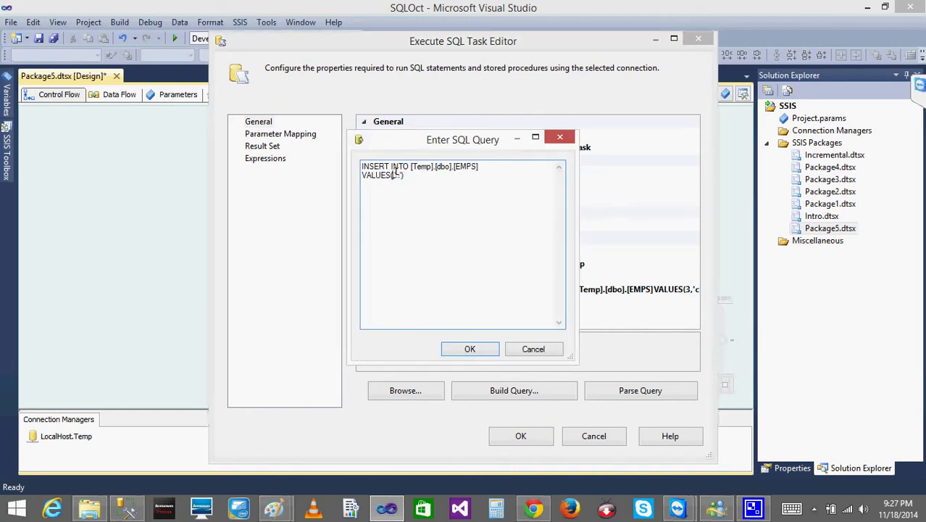
{"action": "type", "text": "4"}
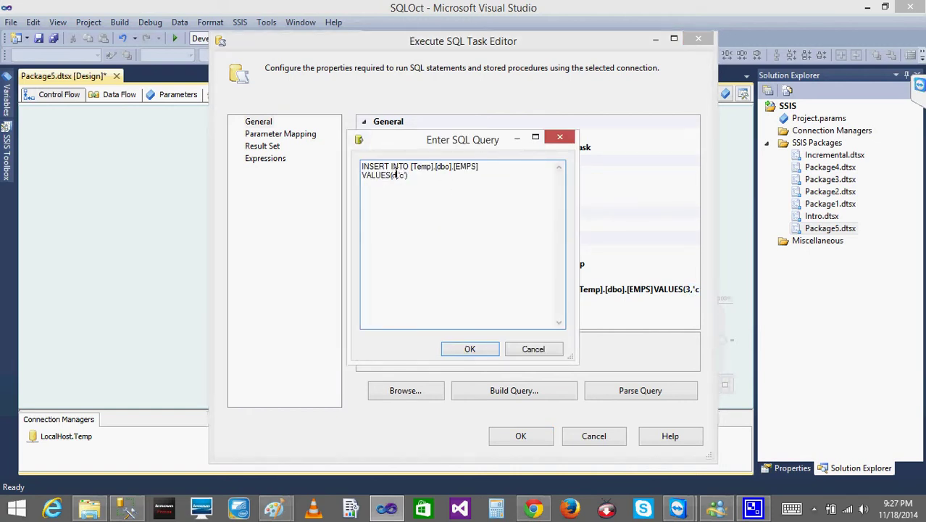
{"action": "left_click", "coordinate": [466, 347]}
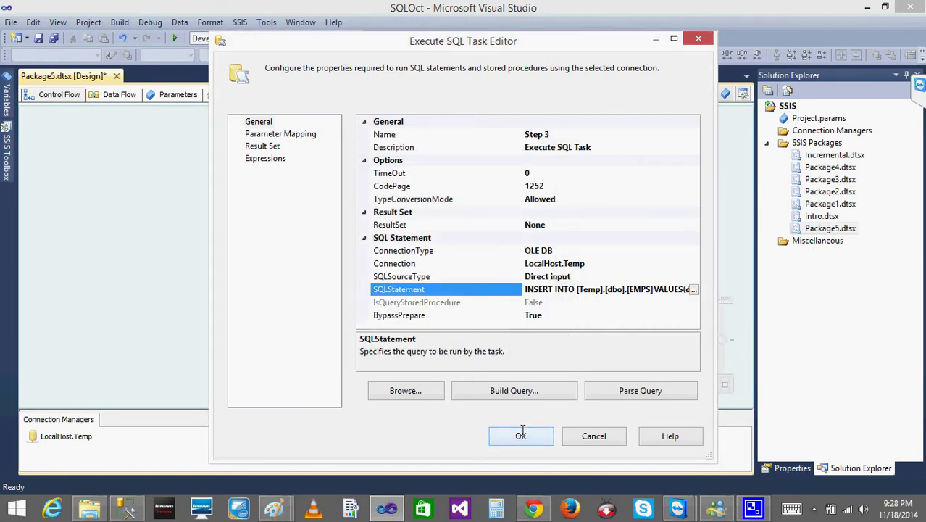
{"action": "left_click", "coordinate": [520, 435]}
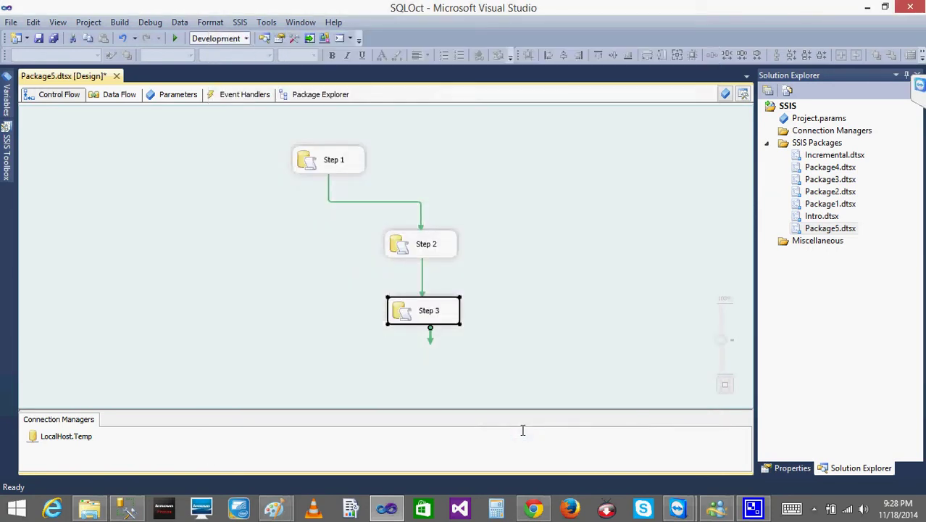
Step: Open Package5's properties at the Checkpoints section and widen the property name column
{"action": "left_click", "coordinate": [419, 243]}
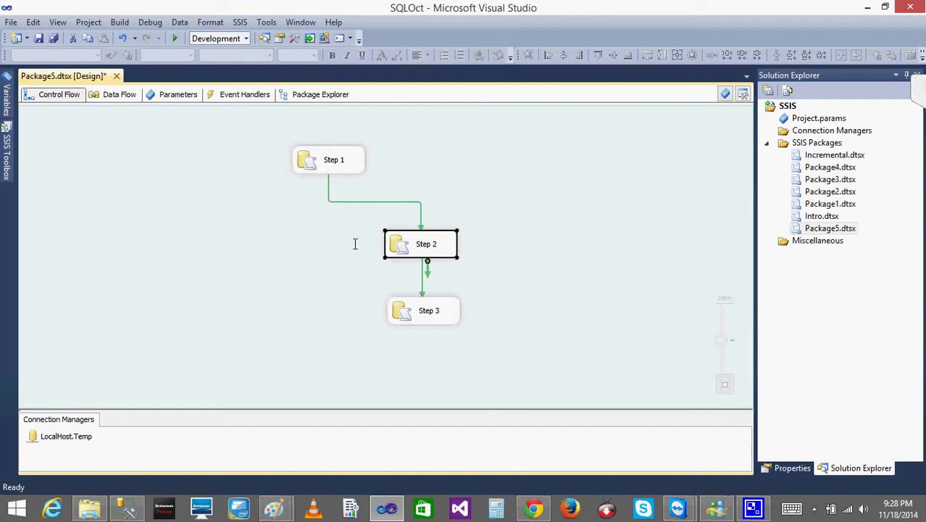
{"action": "left_click", "coordinate": [363, 263]}
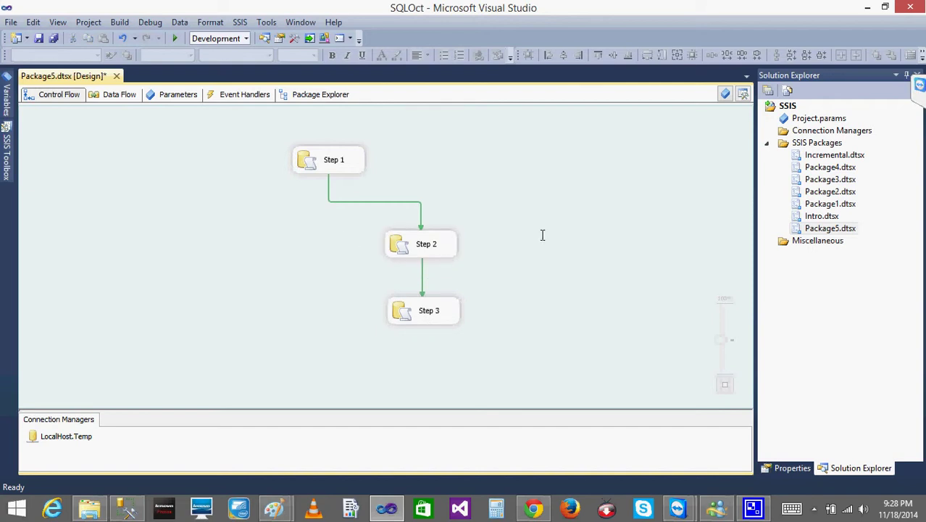
{"action": "right_click", "coordinate": [542, 177]}
{"action": "right_click", "coordinate": [505, 177]}
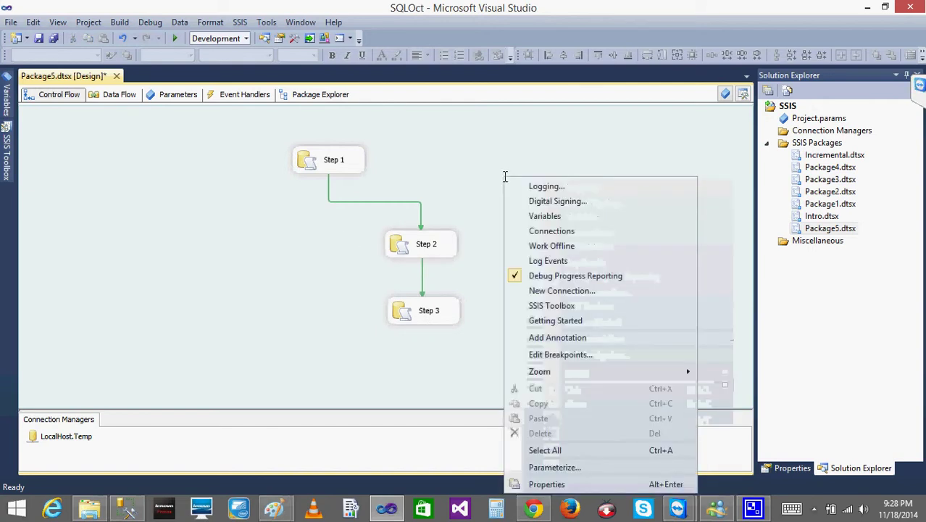
{"action": "left_click", "coordinate": [550, 484]}
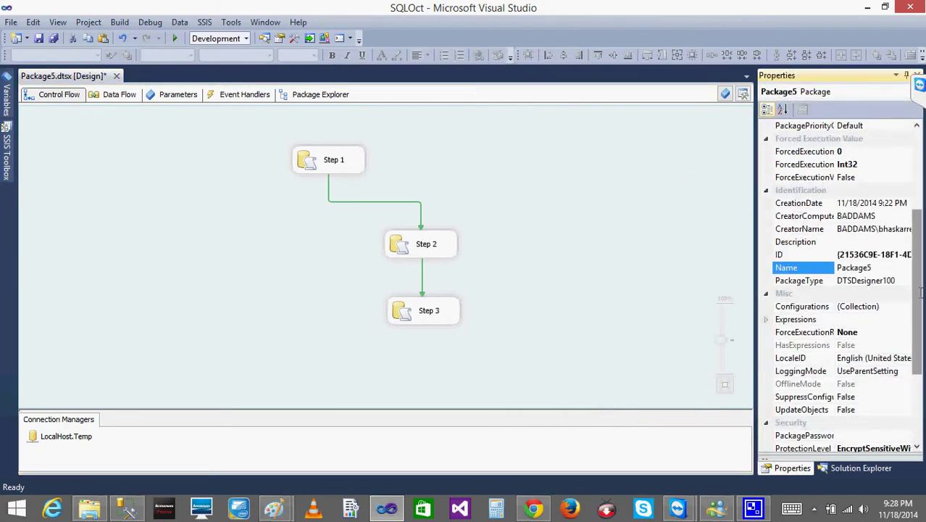
{"action": "scroll", "coordinate": [917, 291], "scroll_direction": "up", "scroll_amount": 4}
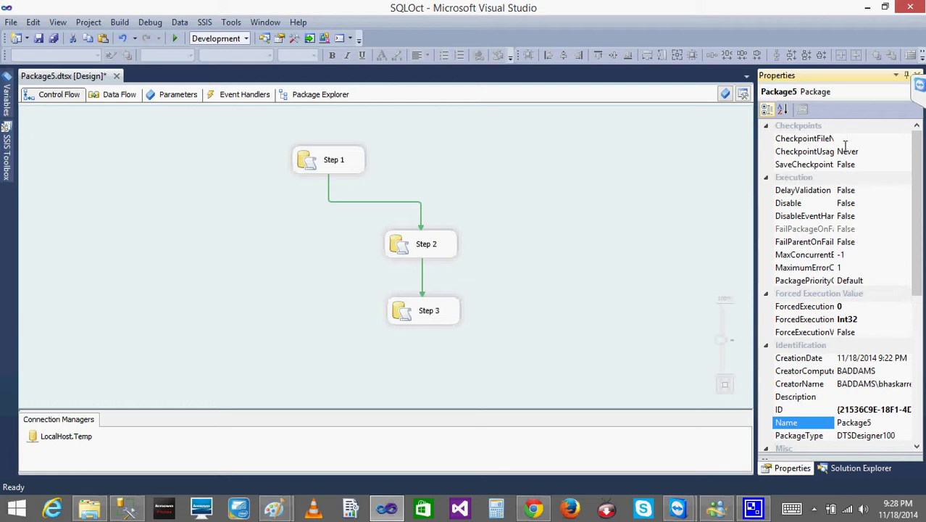
{"action": "left_click_drag", "start_coordinate": [837, 125], "coordinate": [842, 128]}
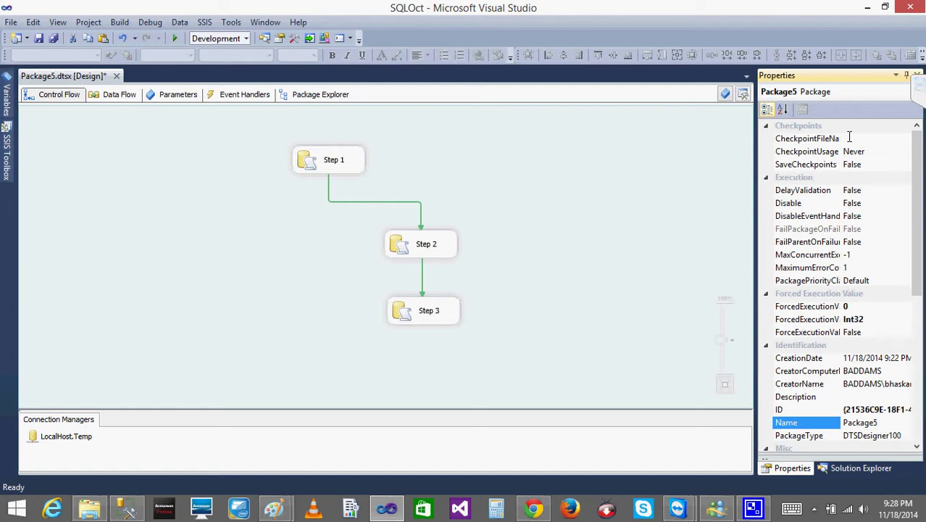
Step: Browse for the CheckpointFileName property and create a folder named Checkpoint inside TestSSISFiles
{"action": "left_click", "coordinate": [878, 138]}
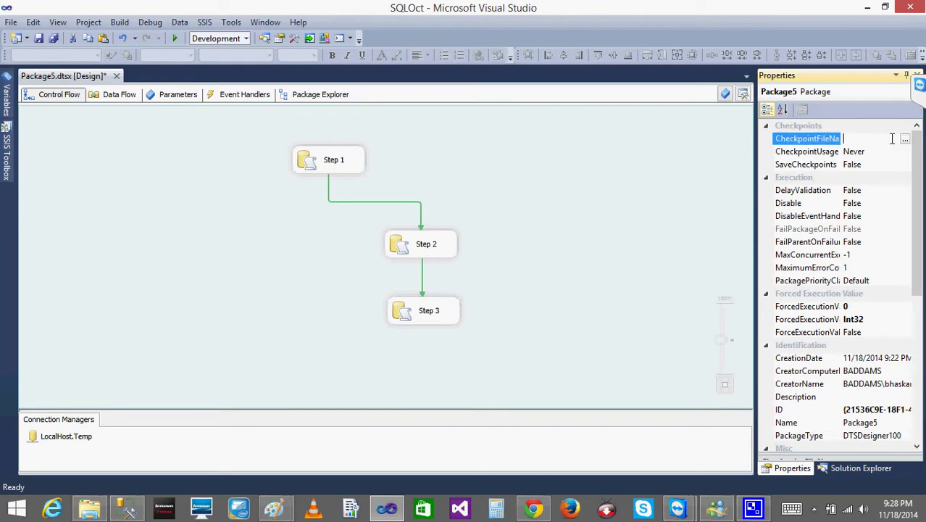
{"action": "left_click", "coordinate": [904, 138]}
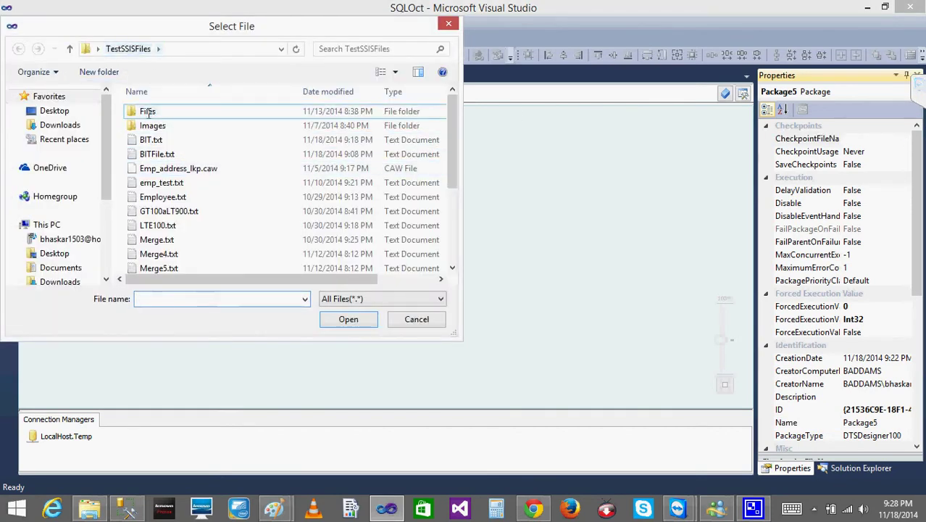
{"action": "left_click", "coordinate": [215, 116]}
{"action": "right_click", "coordinate": [215, 121]}
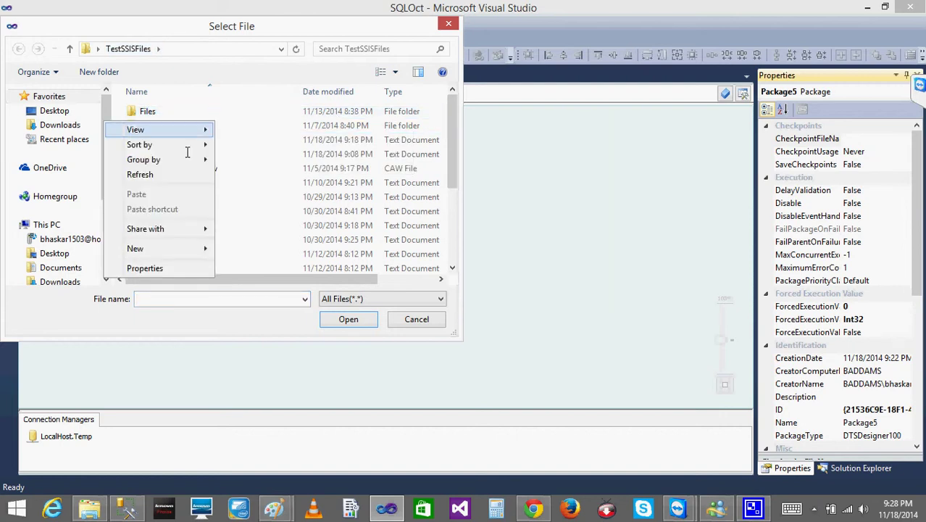
{"action": "mouse_move", "coordinate": [158, 250]}
{"action": "left_click", "coordinate": [246, 248]}
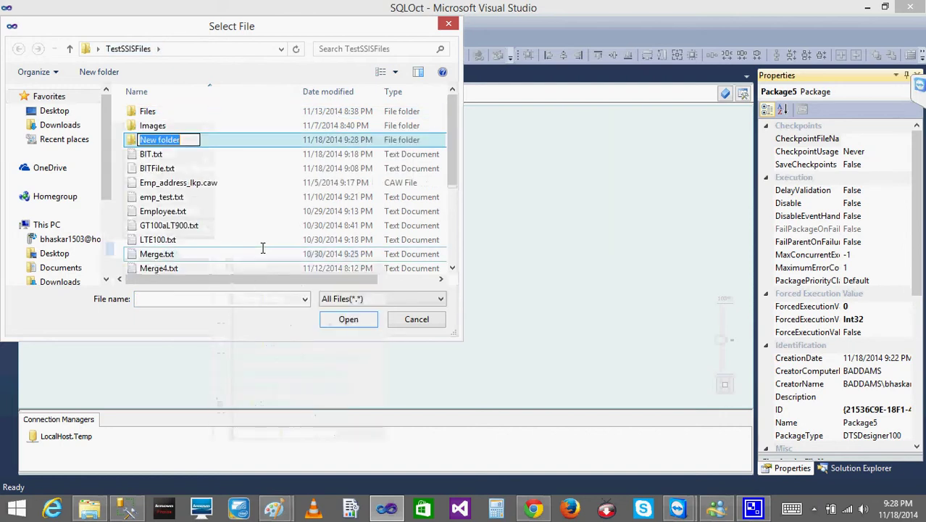
{"action": "type", "text": "Checkp"}
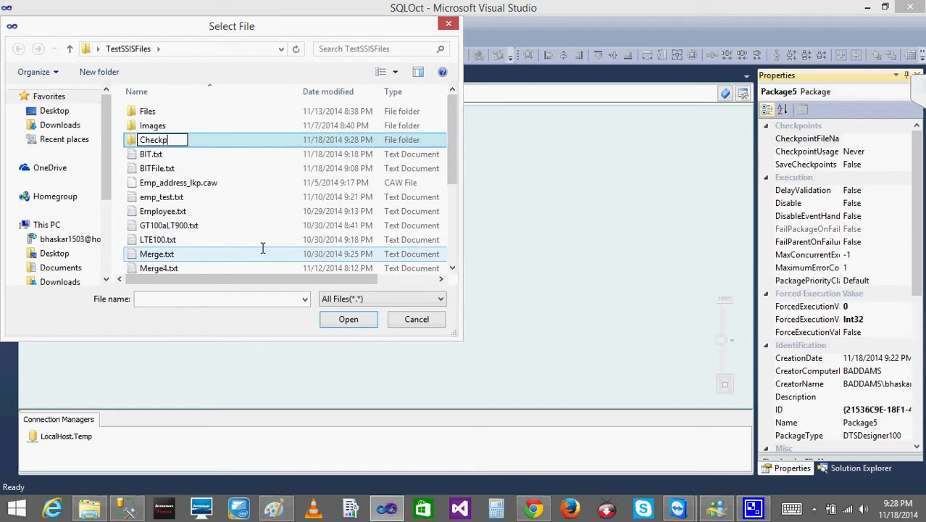
{"action": "type", "text": "oint"}
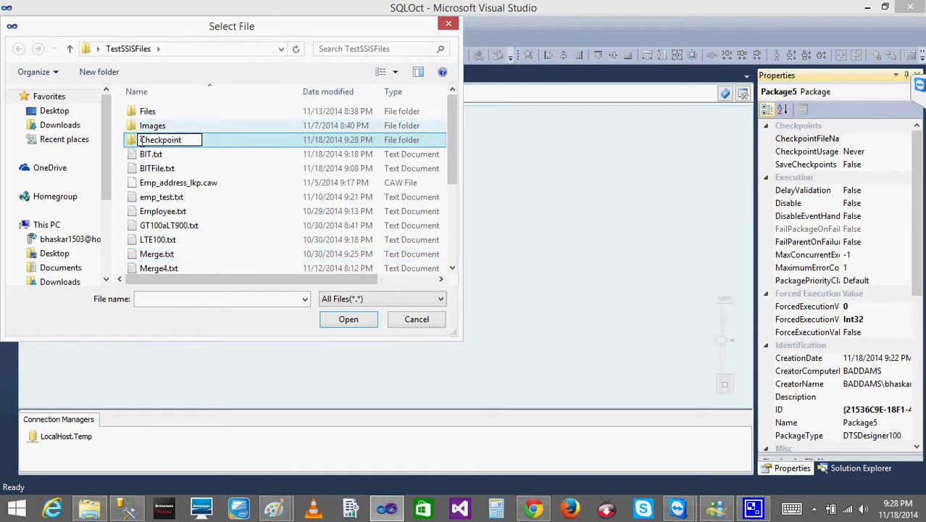
{"action": "key", "text": "Return"}
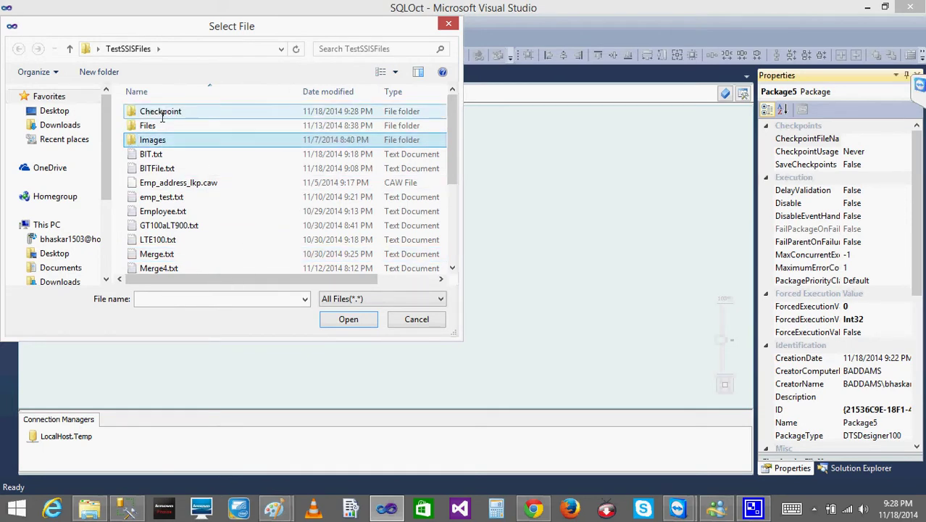
Step: Set the package's CheckpointFileName to a file named cp in the Checkpoint folder
{"action": "double_click", "coordinate": [164, 113]}
{"action": "left_click", "coordinate": [165, 300]}
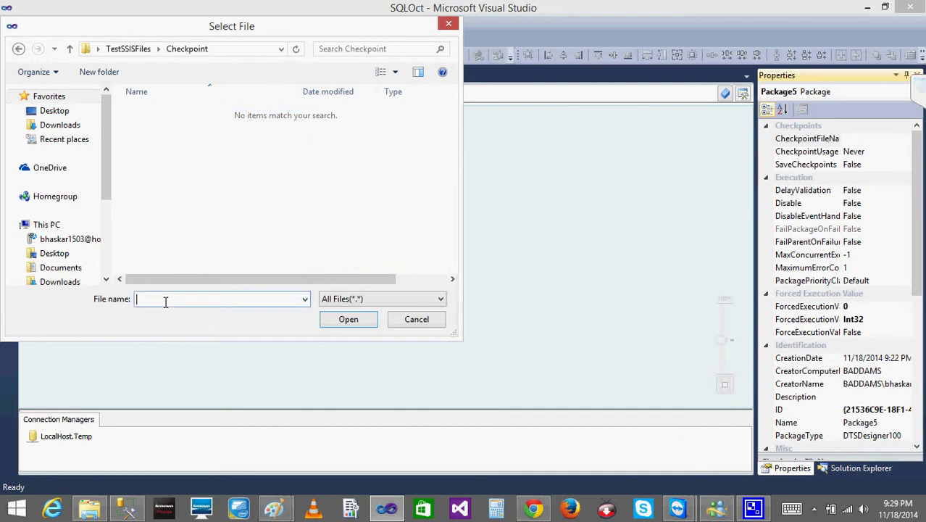
{"action": "type", "text": "cp"}
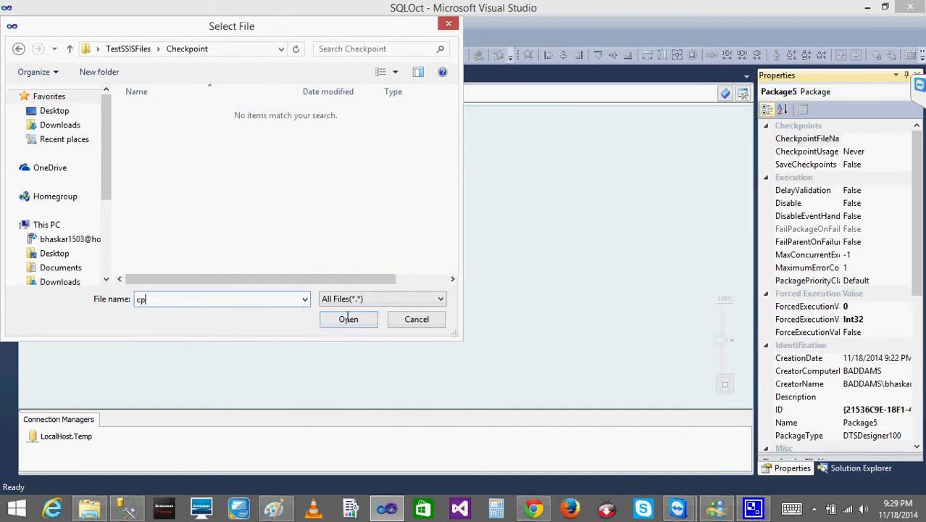
{"action": "left_click", "coordinate": [339, 316]}
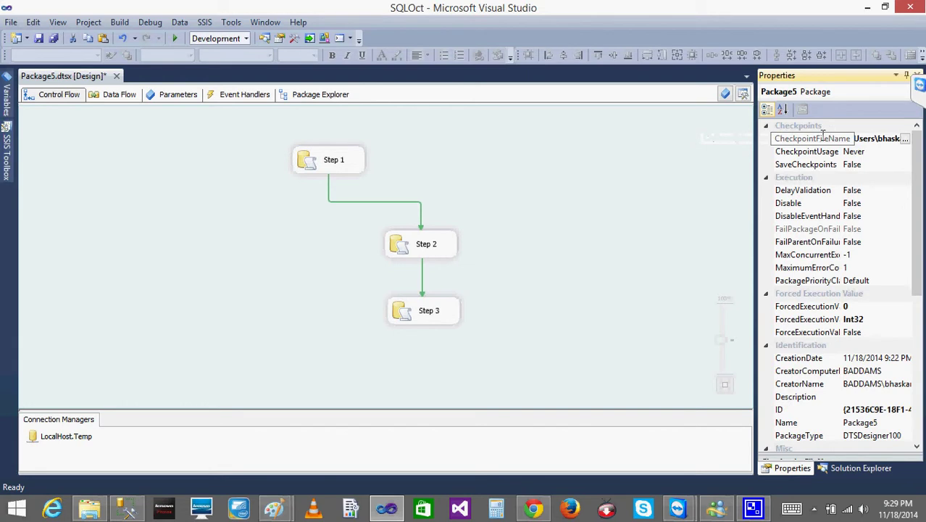
{"action": "left_click", "coordinate": [835, 137]}
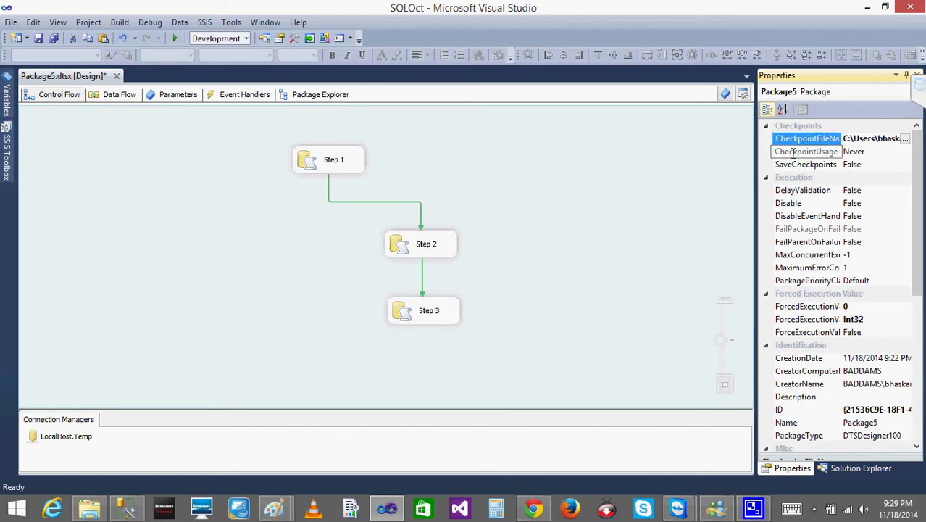
Step: Widen the package properties area and list the available options for CheckpointUsage
{"action": "left_click_drag", "start_coordinate": [758, 187], "coordinate": [695, 187]}
{"action": "left_click", "coordinate": [840, 151]}
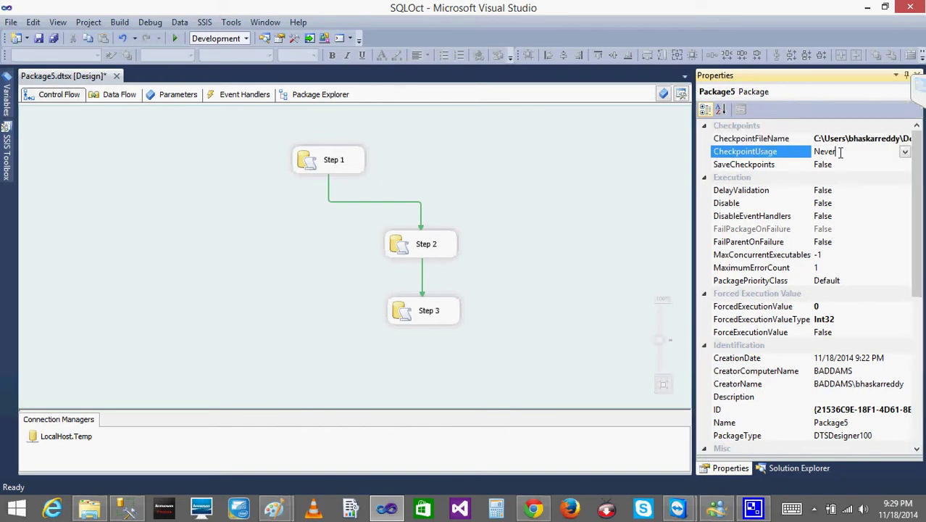
{"action": "left_click", "coordinate": [905, 151]}
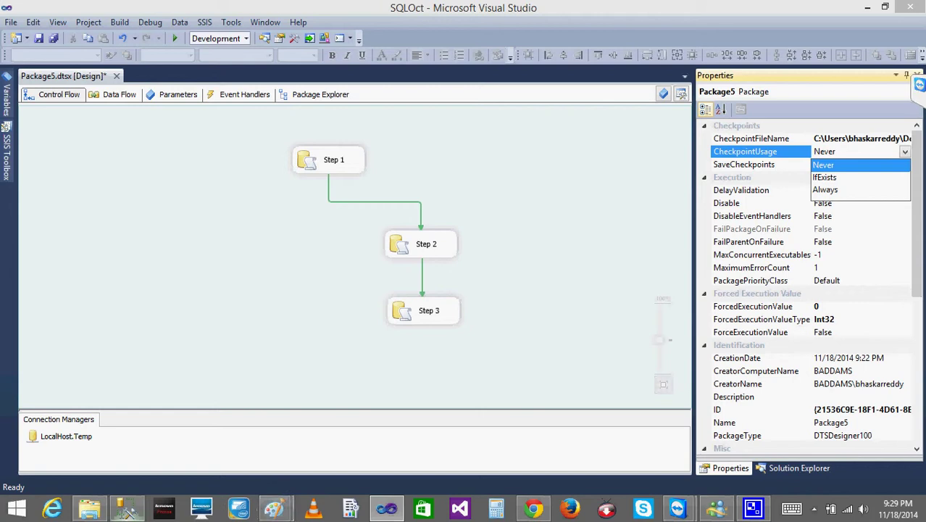
Step: Switch back to the Paint sketch of the three boxes
{"action": "left_click", "coordinate": [274, 508]}
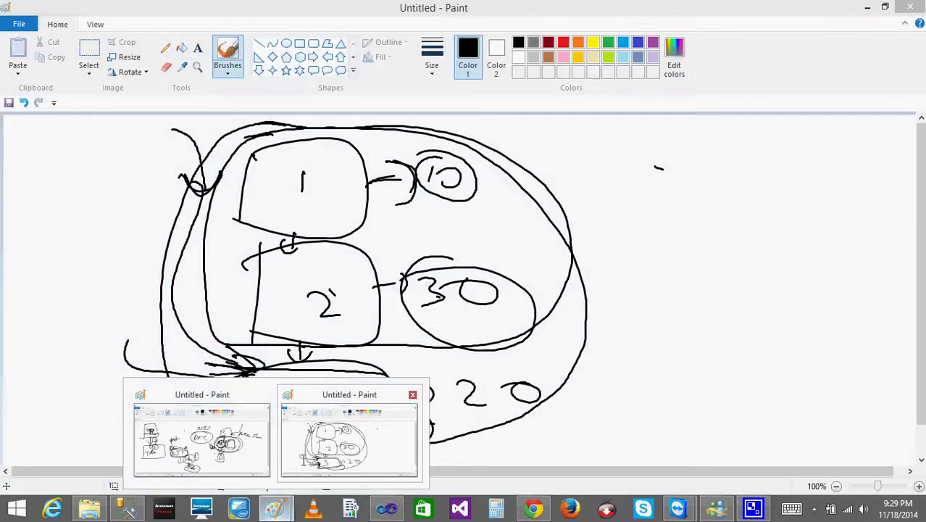
{"action": "left_click", "coordinate": [352, 406]}
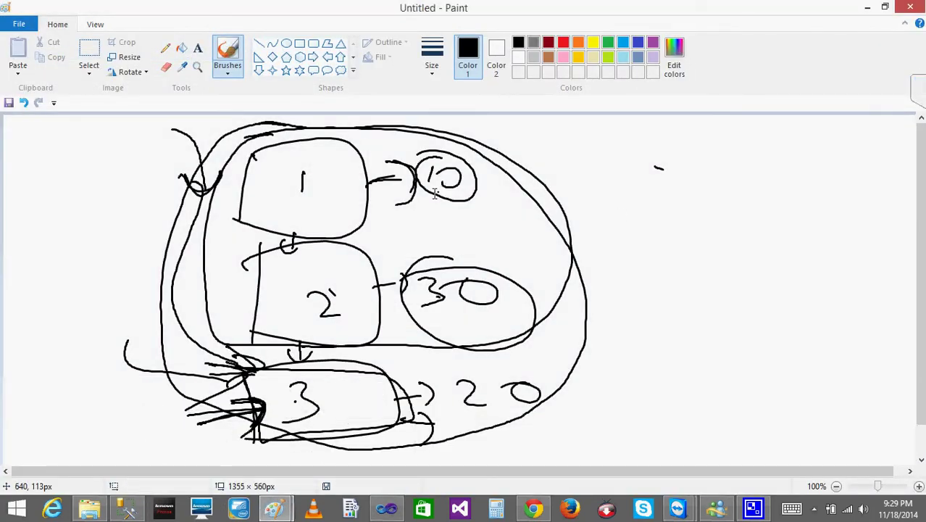
Step: Sketch a small boxed 2 to the right of the circled 10 and add another arrow stroke toward box 3
{"action": "left_click", "coordinate": [631, 187]}
{"action": "mouse_move", "coordinate": [577, 168]}
{"action": "left_mouse_down"}
{"action": "mouse_move", "coordinate": [581, 196]}
{"action": "mouse_move", "coordinate": [602, 183]}
{"action": "left_mouse_up"}
{"action": "left_click_drag", "start_coordinate": [593, 173], "coordinate": [598, 188]}
{"action": "left_click", "coordinate": [558, 207]}
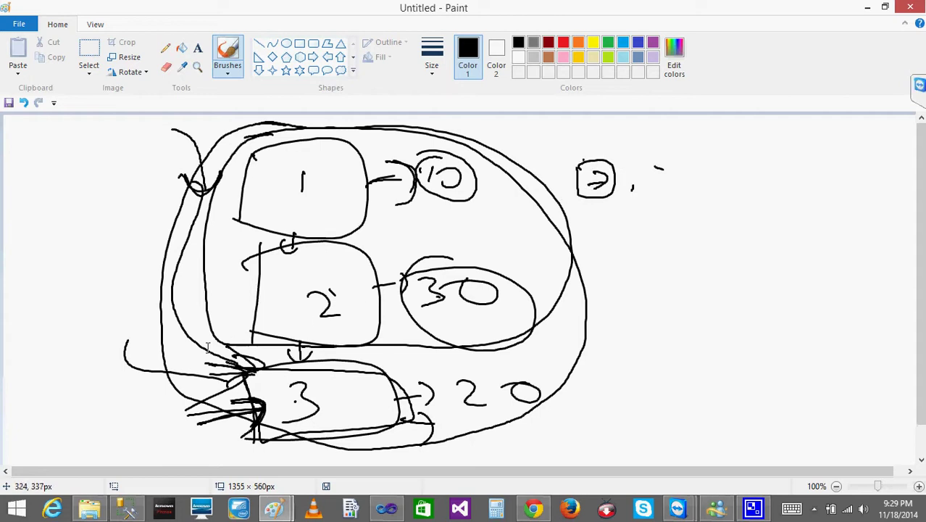
{"action": "mouse_move", "coordinate": [171, 363]}
{"action": "left_mouse_down"}
{"action": "mouse_move", "coordinate": [201, 366]}
{"action": "mouse_move", "coordinate": [224, 396]}
{"action": "left_mouse_up"}
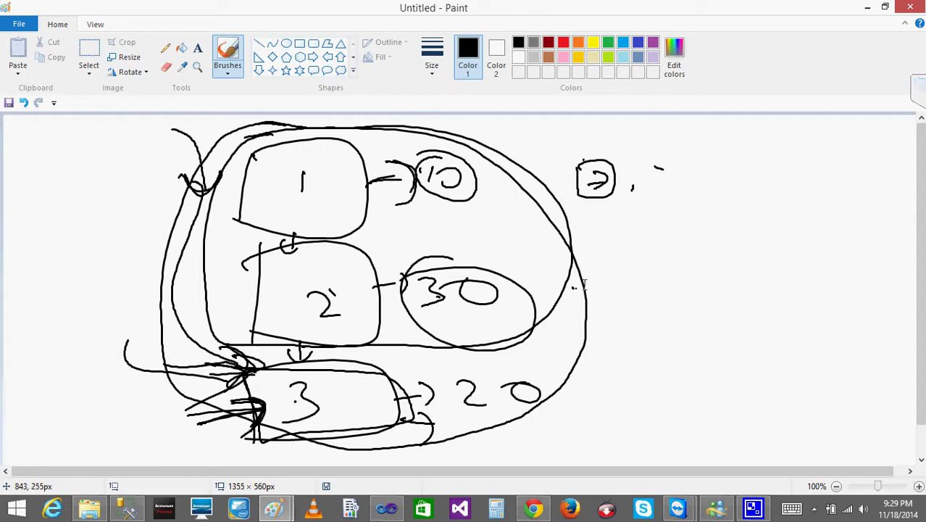
Step: Draw an arrow from the large outer loop to a new box and label that box CF
{"action": "left_click_drag", "start_coordinate": [573, 287], "coordinate": [636, 271]}
{"action": "left_click_drag", "start_coordinate": [610, 254], "coordinate": [635, 279]}
{"action": "left_click_drag", "start_coordinate": [669, 243], "coordinate": [665, 295]}
{"action": "mouse_move", "coordinate": [668, 241]}
{"action": "left_mouse_down"}
{"action": "mouse_move", "coordinate": [707, 233]}
{"action": "mouse_move", "coordinate": [641, 299]}
{"action": "left_mouse_up"}
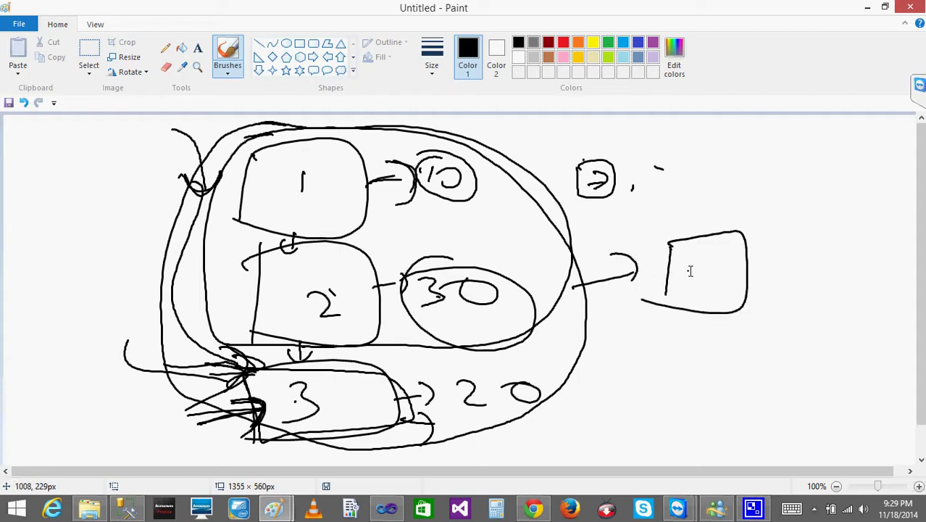
{"action": "mouse_move", "coordinate": [699, 264]}
{"action": "left_mouse_down"}
{"action": "mouse_move", "coordinate": [690, 275]}
{"action": "mouse_move", "coordinate": [702, 284]}
{"action": "left_mouse_up"}
{"action": "left_click_drag", "start_coordinate": [710, 286], "coordinate": [730, 258]}
{"action": "left_click_drag", "start_coordinate": [707, 274], "coordinate": [728, 273]}
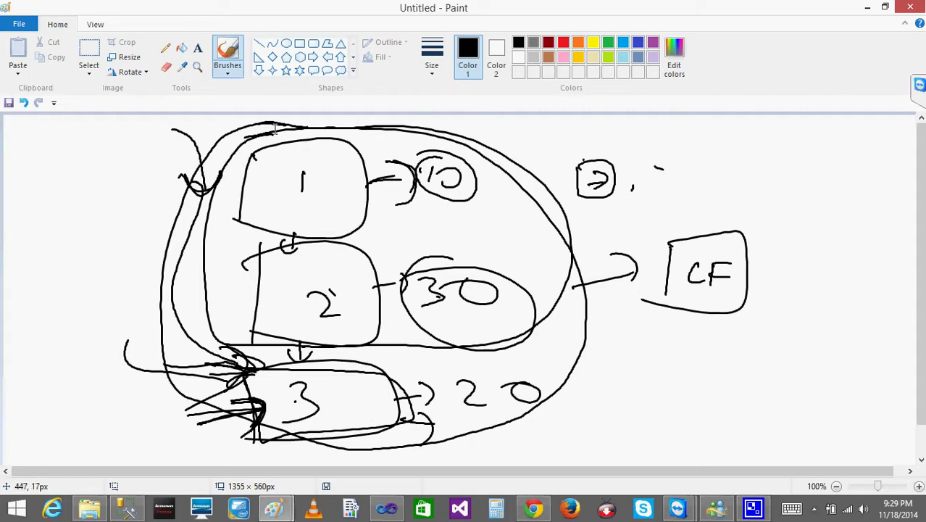
Step: Reinforce the arrow beside box 1, draw two arrows from the outer loop into the CF box, and outline that box again
{"action": "mouse_move", "coordinate": [184, 132]}
{"action": "left_mouse_down"}
{"action": "mouse_move", "coordinate": [215, 165]}
{"action": "mouse_move", "coordinate": [229, 149]}
{"action": "left_mouse_up"}
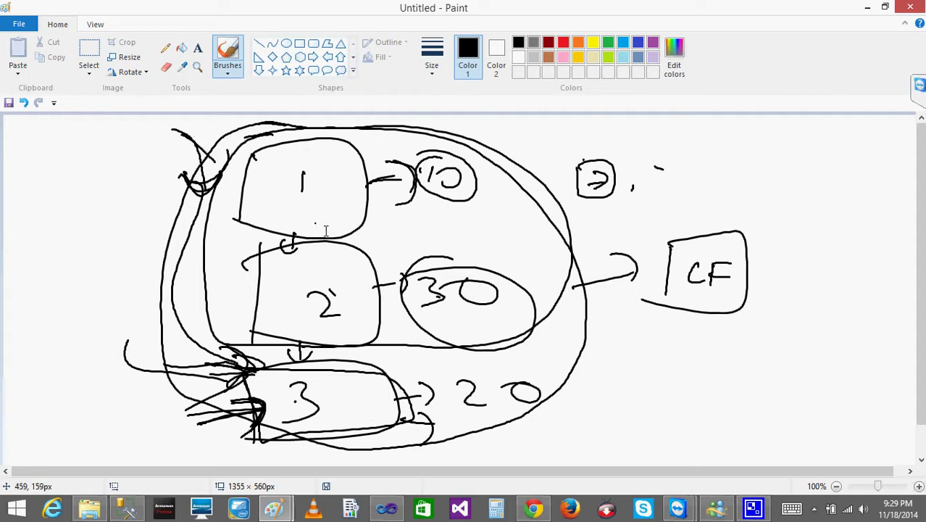
{"action": "mouse_move", "coordinate": [582, 347]}
{"action": "left_mouse_down"}
{"action": "mouse_move", "coordinate": [671, 307]}
{"action": "mouse_move", "coordinate": [656, 325]}
{"action": "left_mouse_up"}
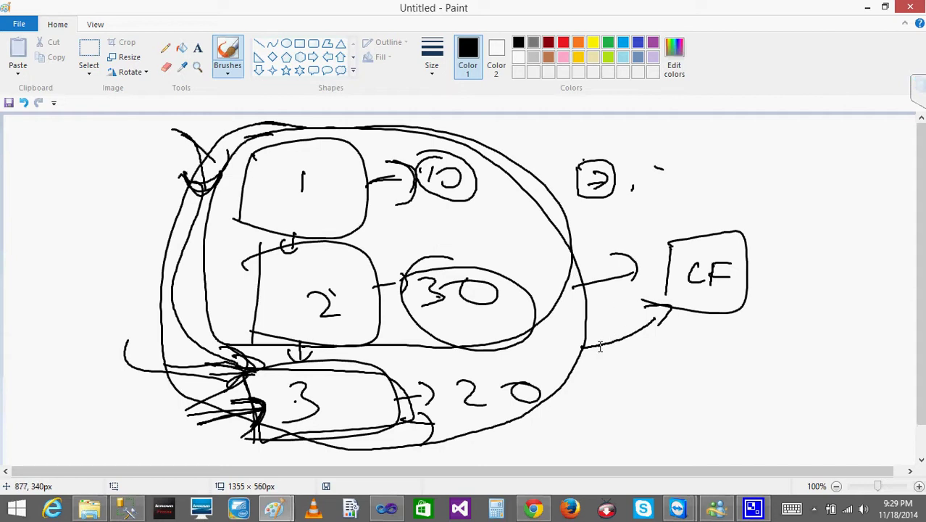
{"action": "mouse_move", "coordinate": [596, 347]}
{"action": "left_mouse_down"}
{"action": "mouse_move", "coordinate": [678, 308]}
{"action": "mouse_move", "coordinate": [688, 319]}
{"action": "left_mouse_up"}
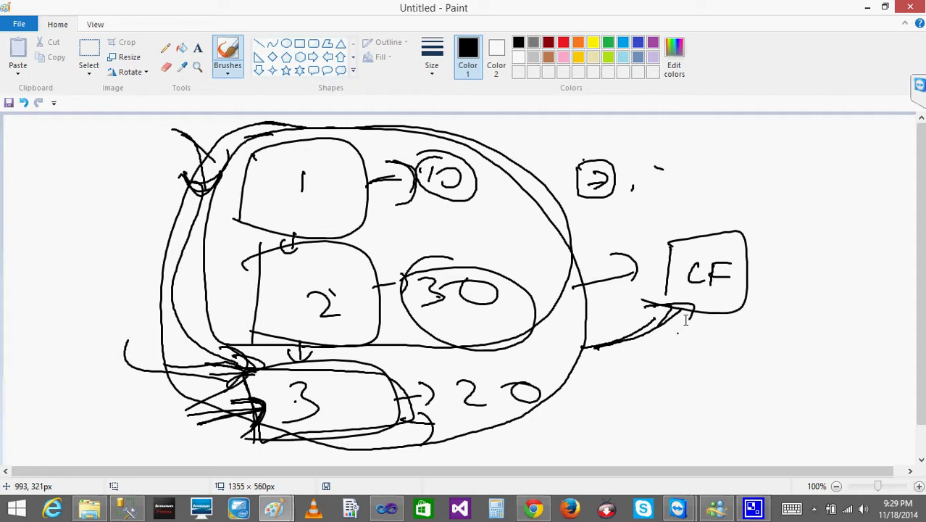
{"action": "mouse_move", "coordinate": [726, 234]}
{"action": "left_mouse_down"}
{"action": "mouse_move", "coordinate": [715, 231]}
{"action": "mouse_move", "coordinate": [645, 314]}
{"action": "mouse_move", "coordinate": [748, 271]}
{"action": "mouse_move", "coordinate": [688, 221]}
{"action": "left_mouse_up"}
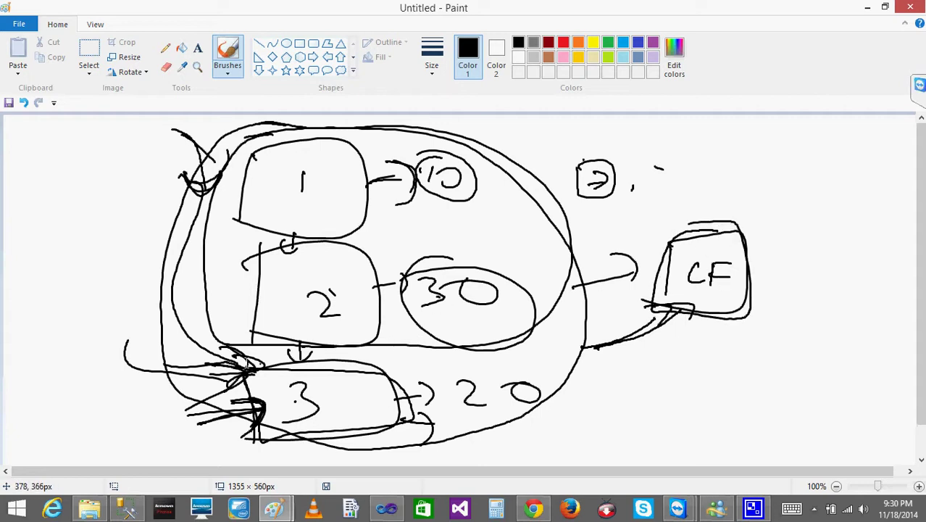
Step: Mark the failure point at box 3 again and draw a connecting line from the CF box back to box 3
{"action": "left_click_drag", "start_coordinate": [219, 347], "coordinate": [224, 394]}
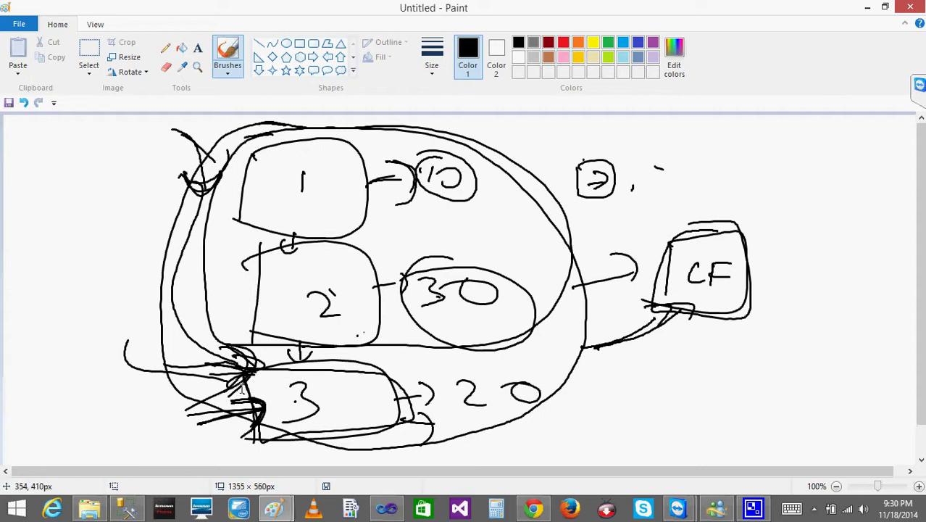
{"action": "left_click", "coordinate": [677, 277]}
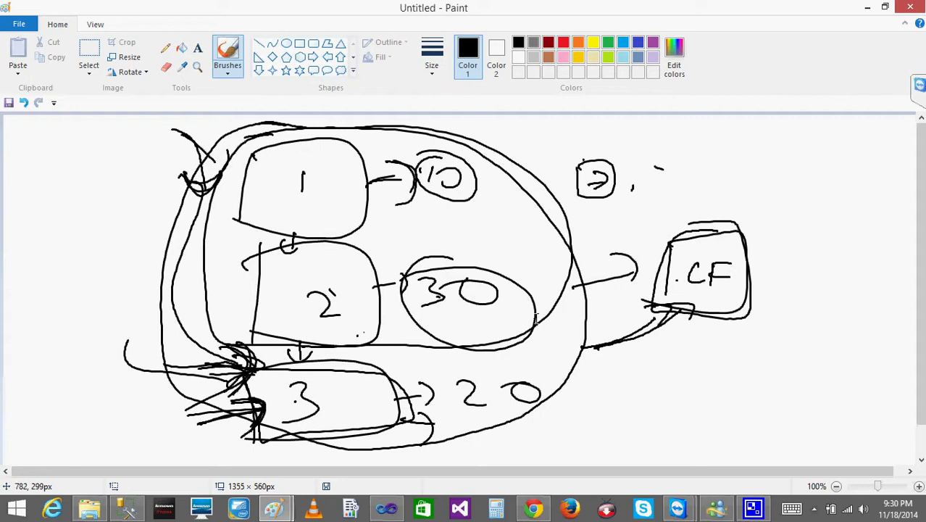
{"action": "mouse_move", "coordinate": [595, 347]}
{"action": "left_mouse_down"}
{"action": "mouse_move", "coordinate": [313, 362]}
{"action": "mouse_move", "coordinate": [351, 373]}
{"action": "left_mouse_up"}
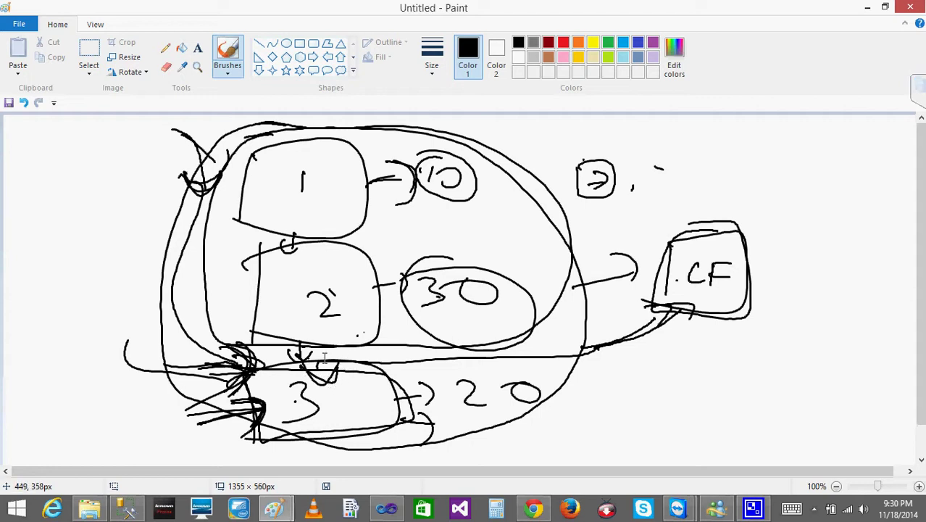
{"action": "left_click", "coordinate": [508, 316]}
{"action": "mouse_move", "coordinate": [680, 306]}
{"action": "left_mouse_down"}
{"action": "mouse_move", "coordinate": [639, 331]}
{"action": "mouse_move", "coordinate": [568, 346]}
{"action": "left_mouse_up"}
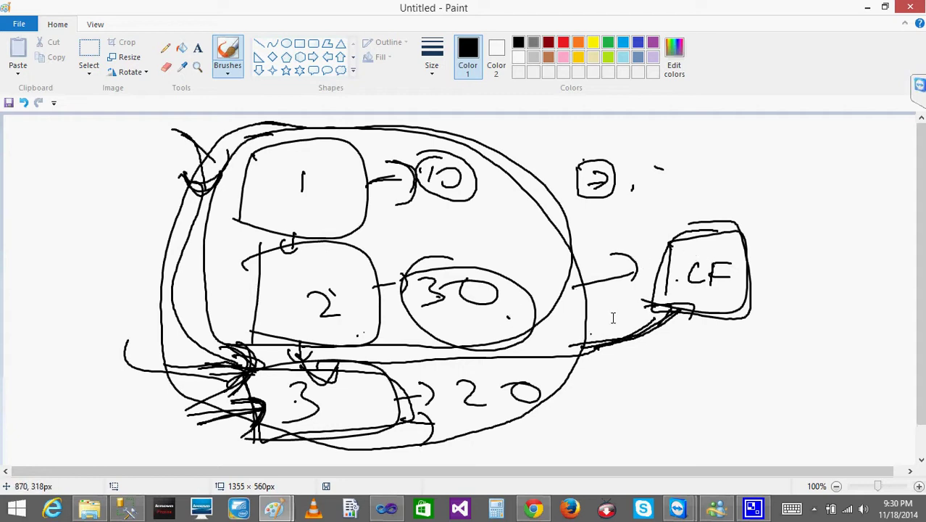
Step: Cross out and scribble over the CF box, and retrace the arrowhead entering box 3
{"action": "left_click_drag", "start_coordinate": [658, 236], "coordinate": [752, 315]}
{"action": "left_click_drag", "start_coordinate": [762, 229], "coordinate": [649, 313]}
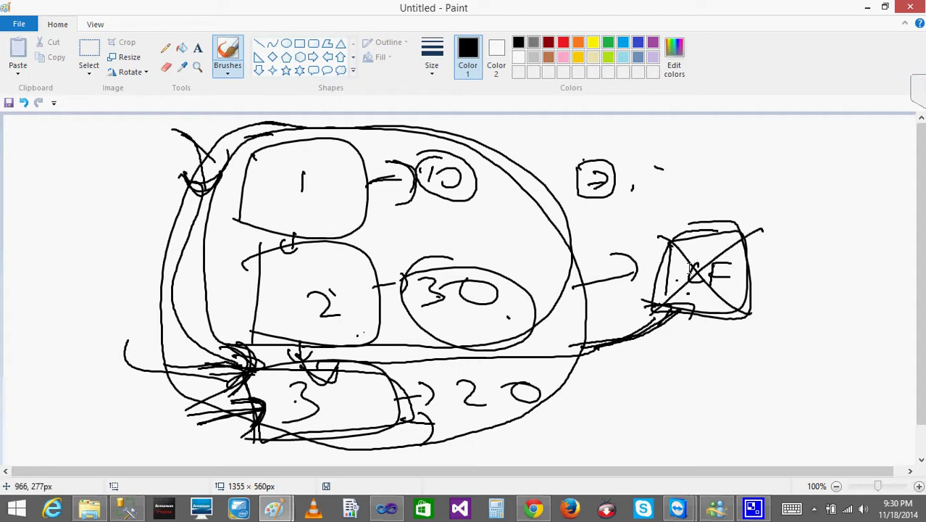
{"action": "left_click_drag", "start_coordinate": [712, 234], "coordinate": [710, 312]}
{"action": "mouse_move", "coordinate": [665, 279]}
{"action": "left_mouse_down"}
{"action": "mouse_move", "coordinate": [749, 255]}
{"action": "mouse_move", "coordinate": [743, 241]}
{"action": "mouse_move", "coordinate": [796, 248]}
{"action": "mouse_move", "coordinate": [698, 309]}
{"action": "left_mouse_up"}
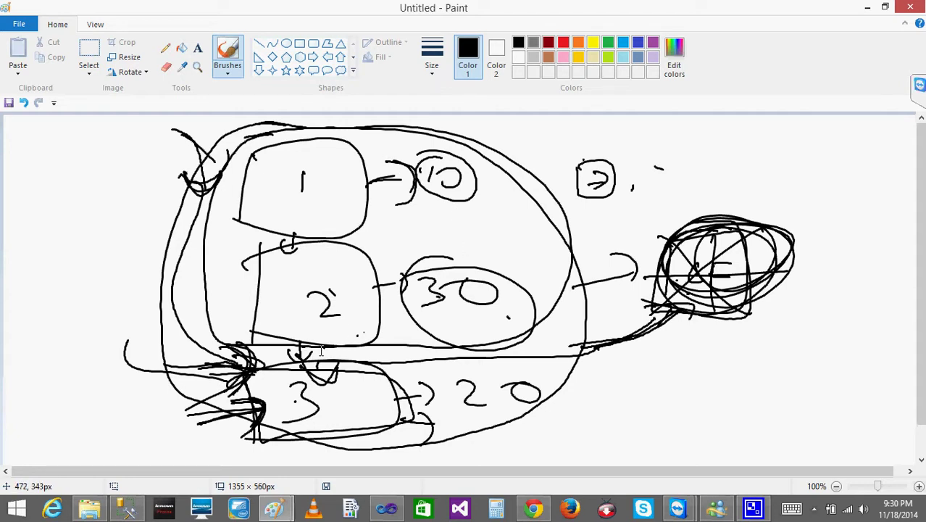
{"action": "left_click_drag", "start_coordinate": [316, 364], "coordinate": [347, 367]}
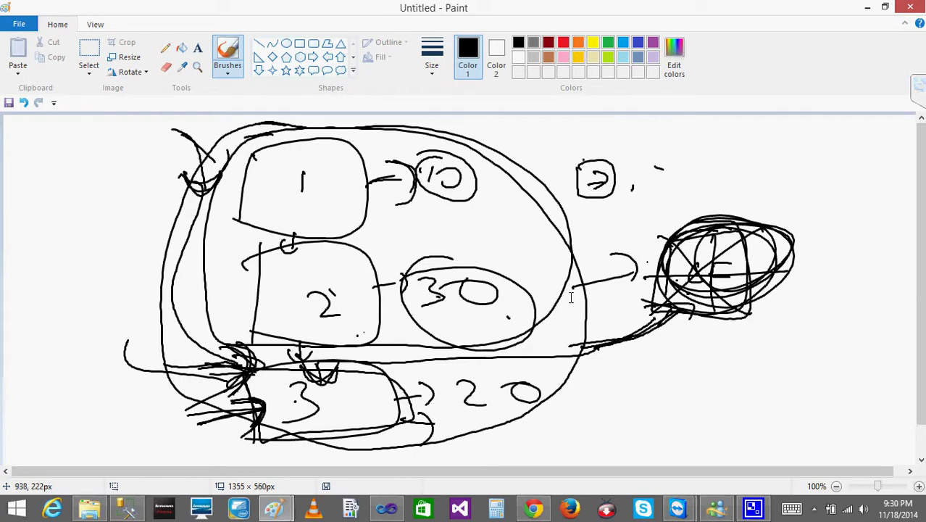
{"action": "mouse_move", "coordinate": [669, 257]}
{"action": "left_mouse_down"}
{"action": "mouse_move", "coordinate": [663, 268]}
{"action": "mouse_move", "coordinate": [695, 305]}
{"action": "mouse_move", "coordinate": [798, 277]}
{"action": "left_mouse_up"}
{"action": "mouse_move", "coordinate": [732, 223]}
{"action": "left_mouse_down"}
{"action": "mouse_move", "coordinate": [810, 271]}
{"action": "mouse_move", "coordinate": [670, 210]}
{"action": "left_mouse_up"}
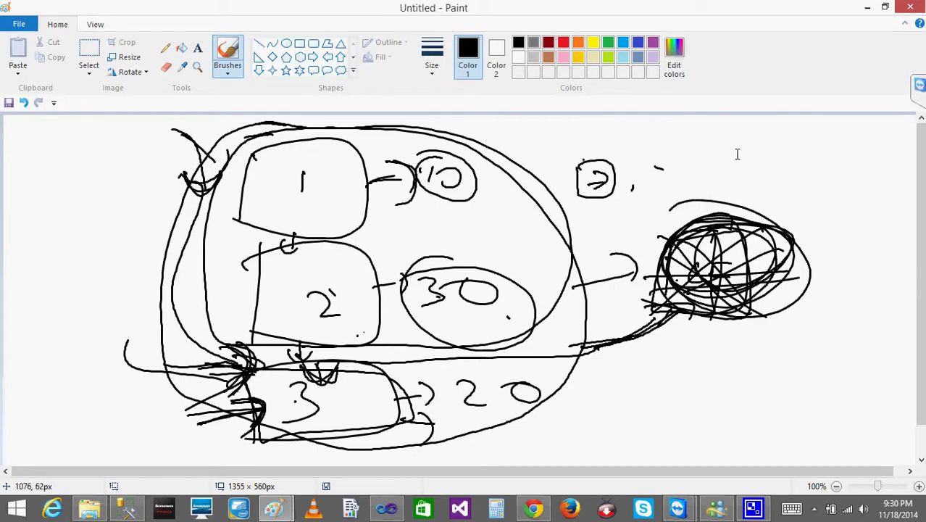
Step: Draw a downward arrow above the scribbled-out CF box and scribble over the box more heavily
{"action": "left_click_drag", "start_coordinate": [738, 148], "coordinate": [724, 200]}
{"action": "left_click_drag", "start_coordinate": [711, 177], "coordinate": [766, 194]}
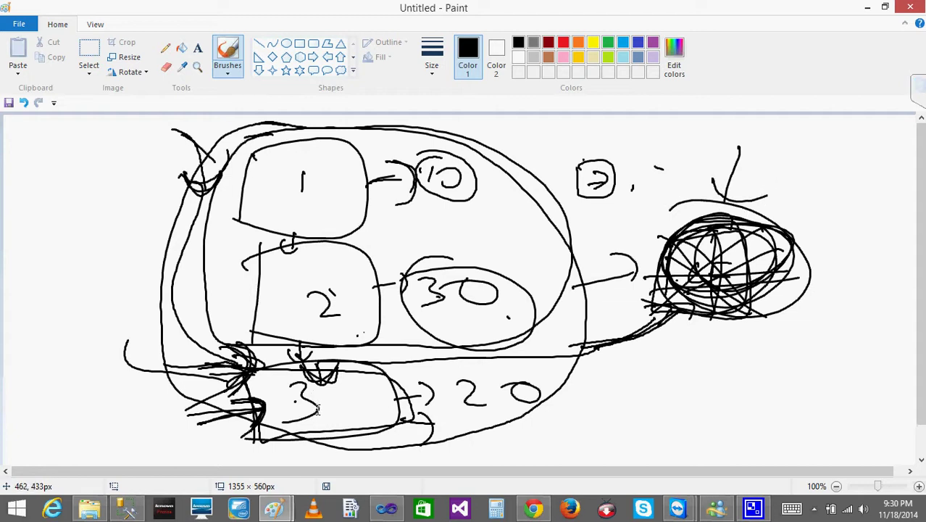
{"action": "mouse_move", "coordinate": [662, 217]}
{"action": "left_mouse_down"}
{"action": "mouse_move", "coordinate": [746, 319]}
{"action": "mouse_move", "coordinate": [677, 221]}
{"action": "mouse_move", "coordinate": [768, 327]}
{"action": "mouse_move", "coordinate": [799, 295]}
{"action": "mouse_move", "coordinate": [827, 310]}
{"action": "mouse_move", "coordinate": [730, 305]}
{"action": "left_mouse_up"}
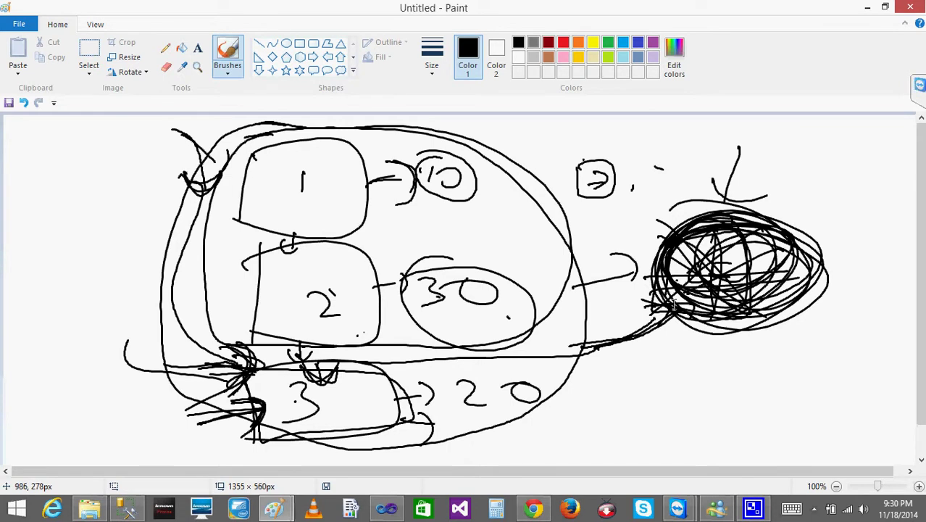
{"action": "mouse_move", "coordinate": [657, 232]}
{"action": "left_mouse_down"}
{"action": "mouse_move", "coordinate": [691, 219]}
{"action": "mouse_move", "coordinate": [781, 257]}
{"action": "mouse_move", "coordinate": [657, 279]}
{"action": "left_mouse_up"}
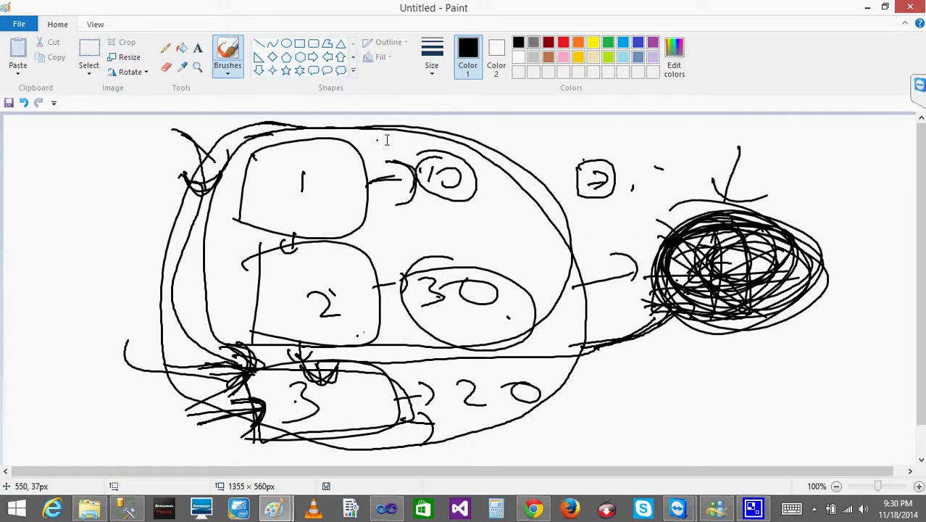
Step: Add arrows in both directions between the outer loop and the scribbled-out CF box
{"action": "left_click_drag", "start_coordinate": [590, 307], "coordinate": [651, 279]}
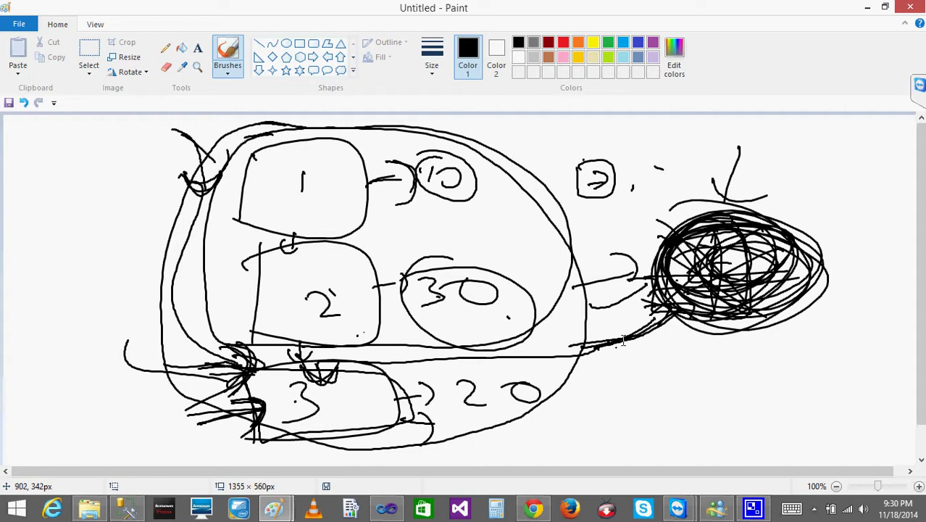
{"action": "mouse_move", "coordinate": [623, 340]}
{"action": "left_mouse_down"}
{"action": "mouse_move", "coordinate": [679, 326]}
{"action": "mouse_move", "coordinate": [665, 344]}
{"action": "left_mouse_up"}
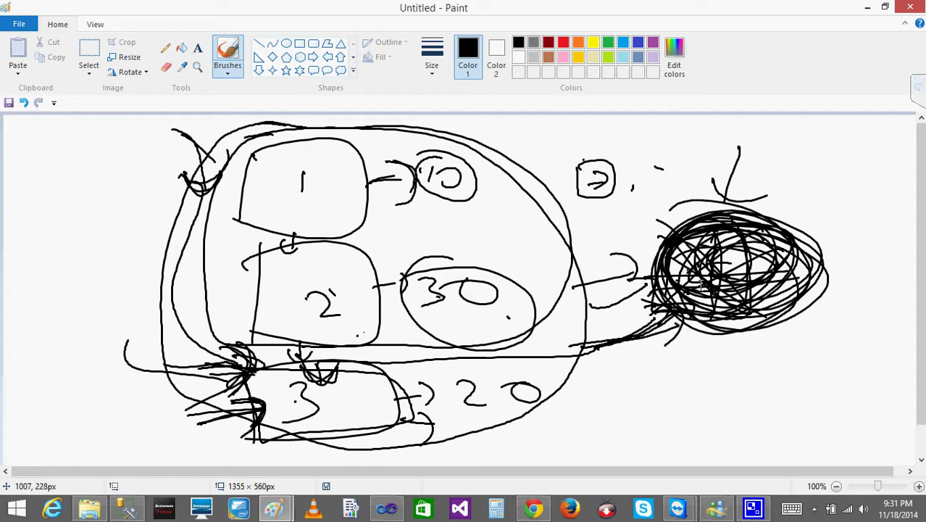
{"action": "mouse_move", "coordinate": [686, 314]}
{"action": "left_mouse_down"}
{"action": "mouse_move", "coordinate": [661, 328]}
{"action": "mouse_move", "coordinate": [558, 339]}
{"action": "mouse_move", "coordinate": [594, 347]}
{"action": "left_mouse_up"}
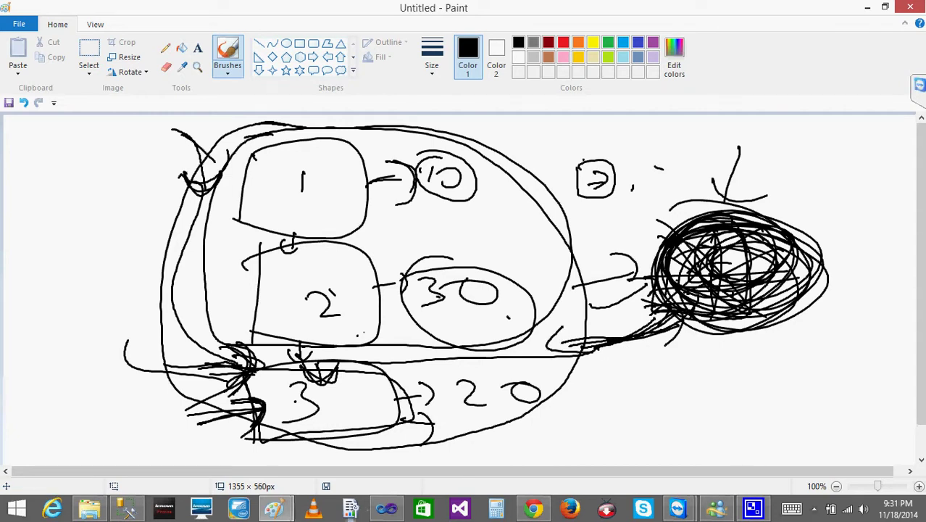
Step: Switch to Visual Studio and set the package's CheckpointUsage to IfExists
{"action": "left_click", "coordinate": [386, 509]}
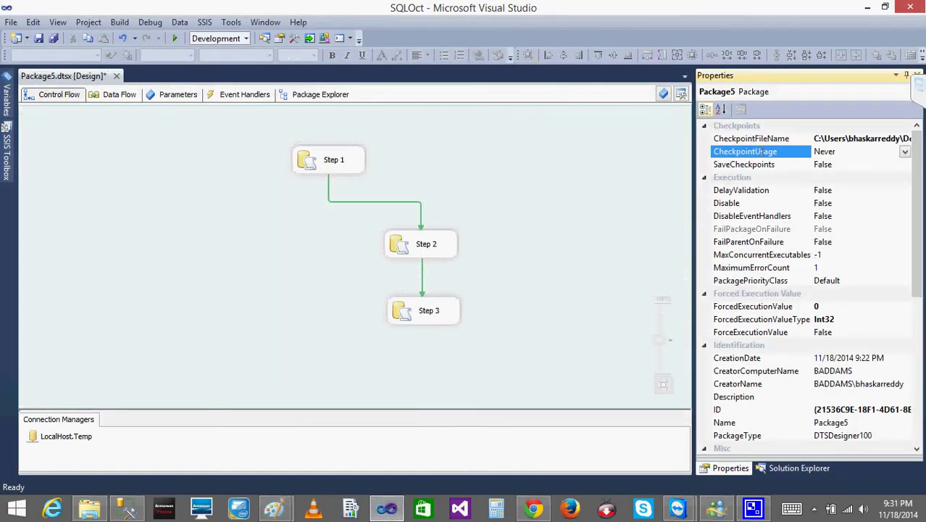
{"action": "left_click", "coordinate": [904, 152]}
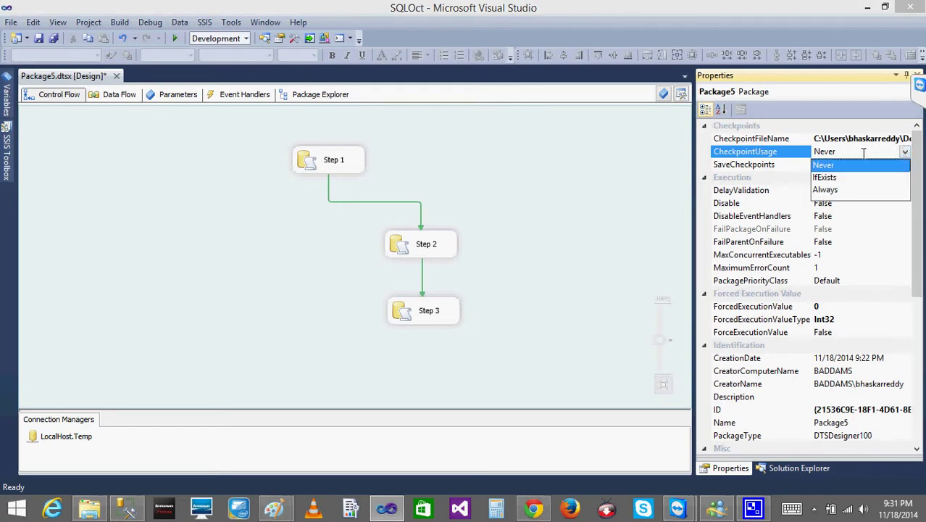
{"action": "left_click", "coordinate": [825, 177]}
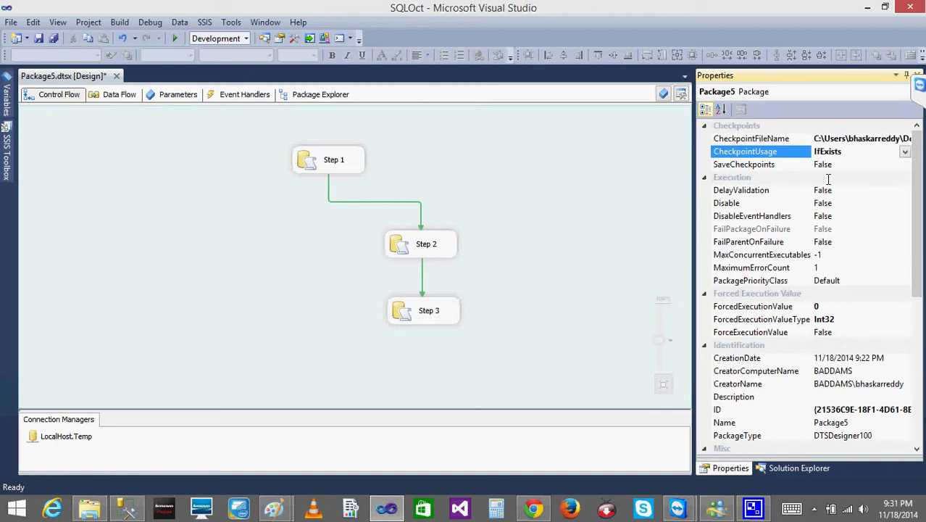
Step: Try the Always option for CheckpointUsage and return the property to IfExists
{"action": "left_click", "coordinate": [905, 152]}
{"action": "left_click", "coordinate": [828, 190]}
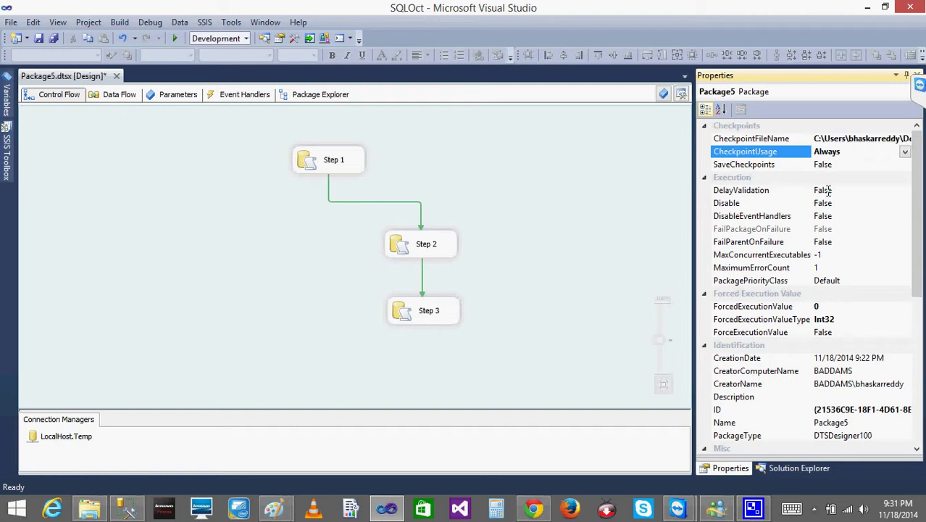
{"action": "left_click", "coordinate": [905, 152]}
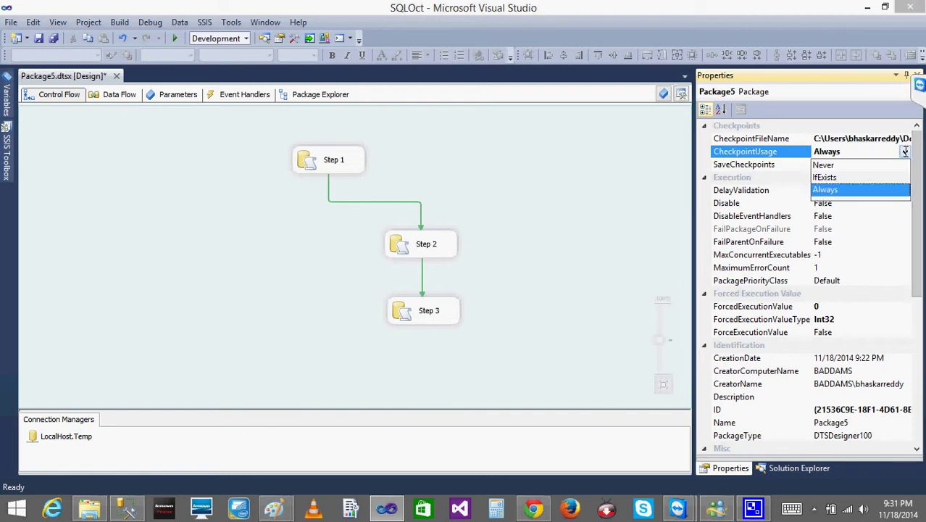
{"action": "left_click", "coordinate": [820, 177]}
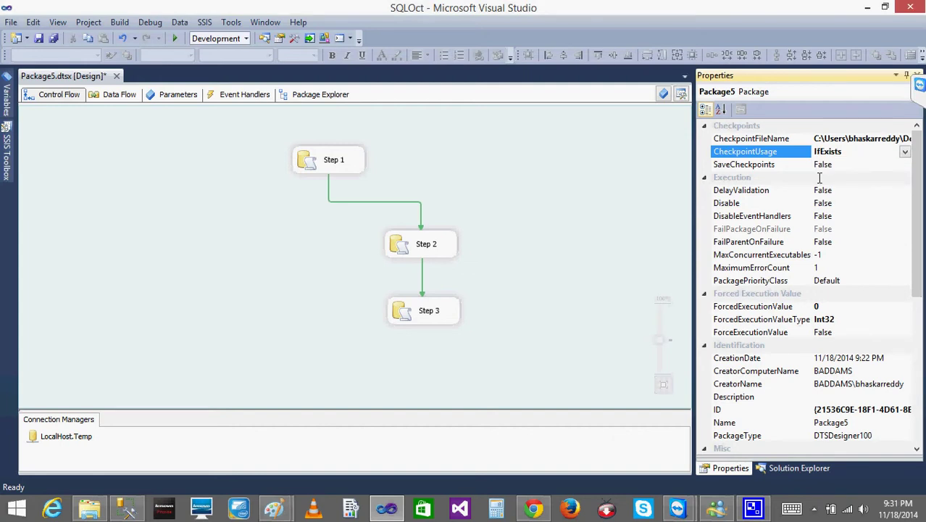
Step: Set the package's SaveCheckpoints property to True
{"action": "left_click", "coordinate": [859, 165]}
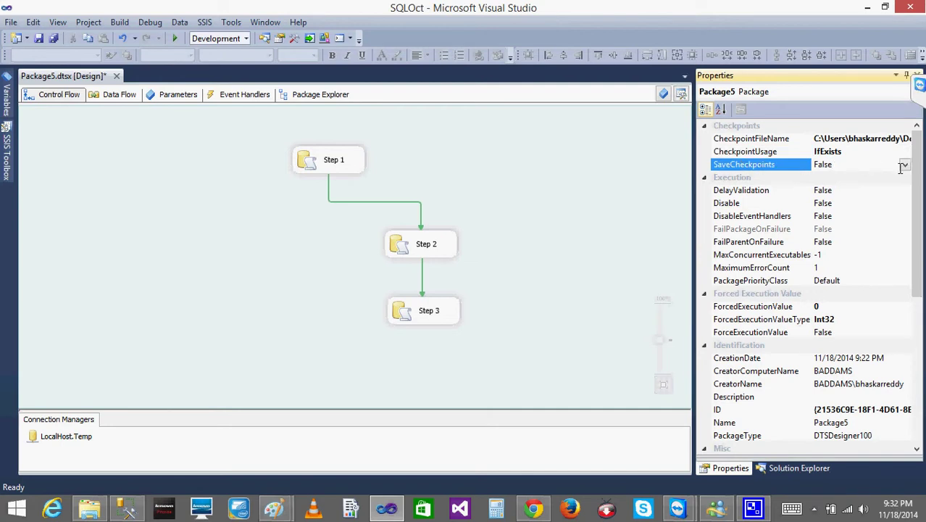
{"action": "left_click", "coordinate": [904, 165]}
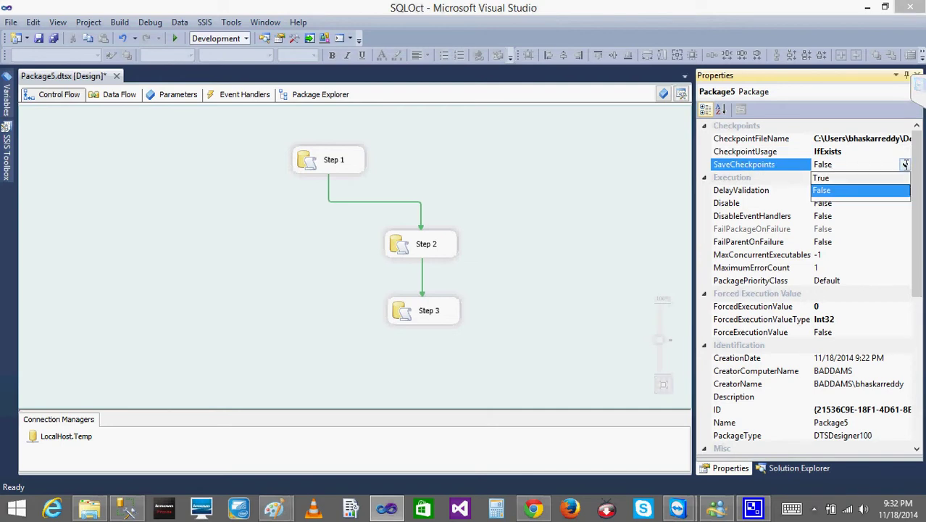
{"action": "left_click", "coordinate": [820, 178]}
{"action": "left_click", "coordinate": [540, 171]}
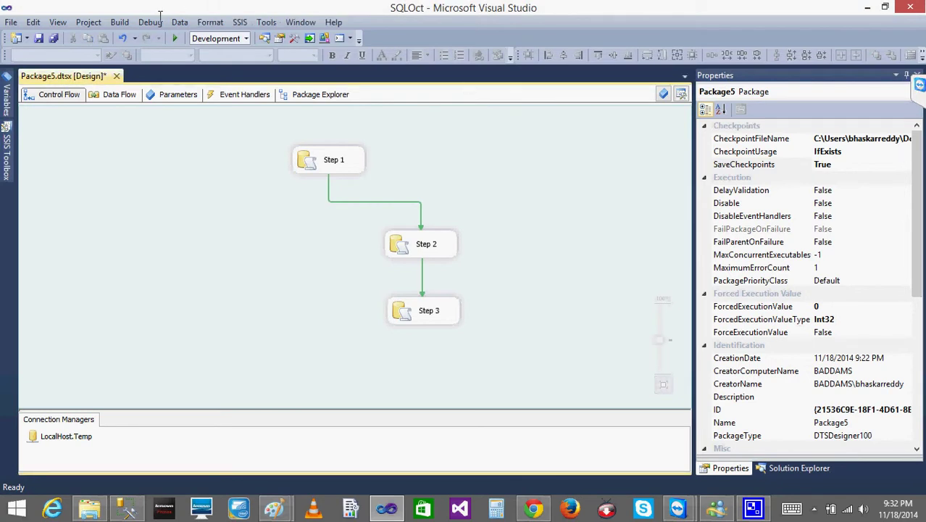
Step: Run the package, look in the Checkpoint folder inside TestSSISFiles for a checkpoint file, and return to Visual Studio
{"action": "left_click", "coordinate": [174, 38]}
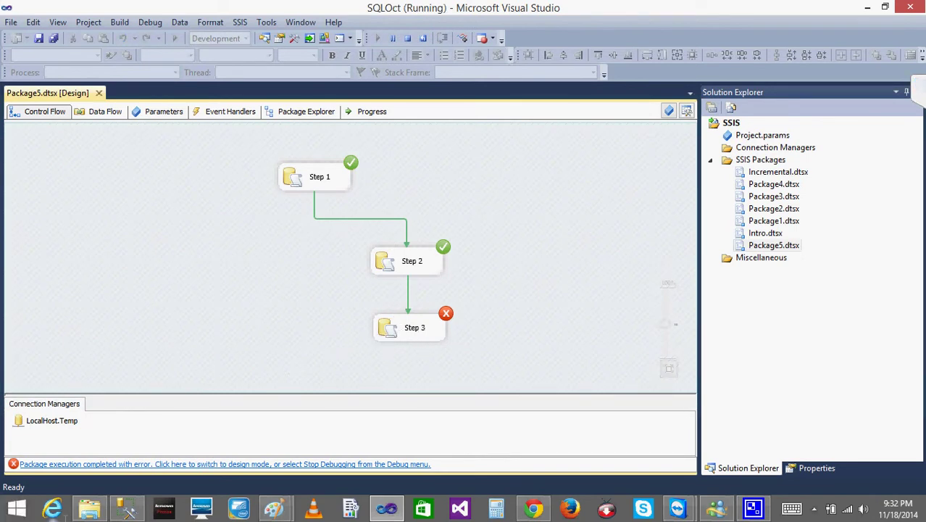
{"action": "left_click", "coordinate": [89, 509]}
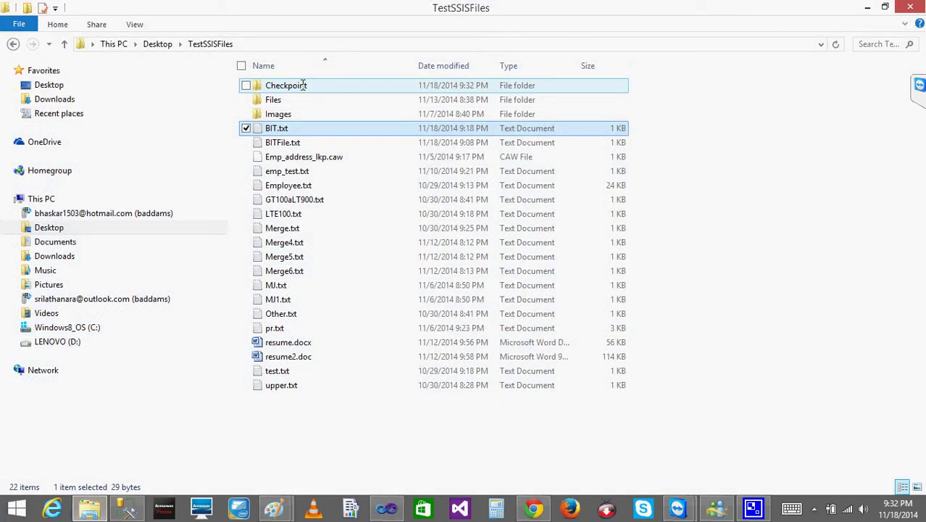
{"action": "double_click", "coordinate": [303, 85]}
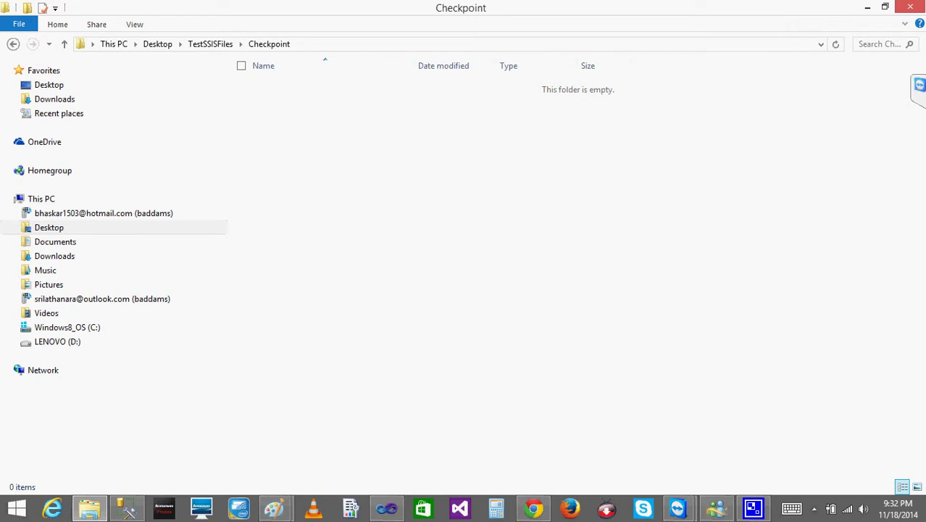
{"action": "left_click", "coordinate": [867, 7]}
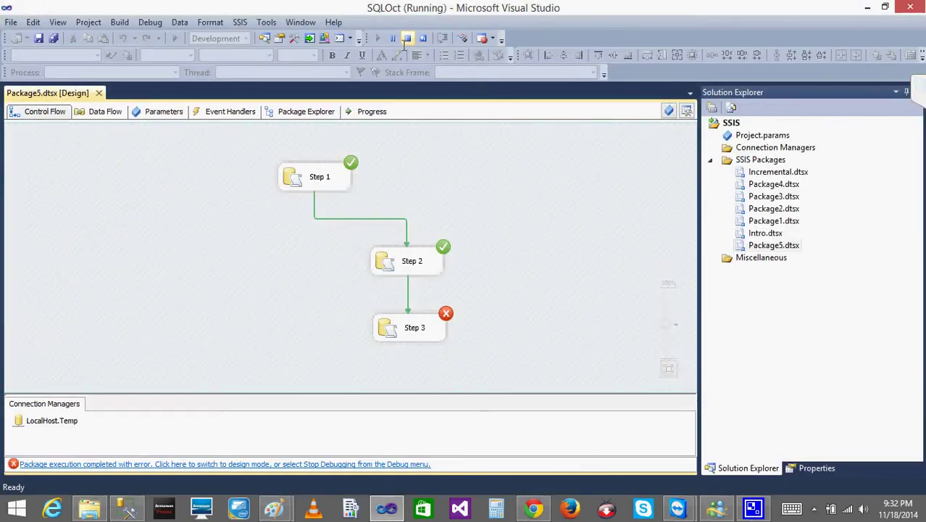
Step: Stop the finished debugging session, run the package once more, and stop debugging again
{"action": "left_click", "coordinate": [408, 39]}
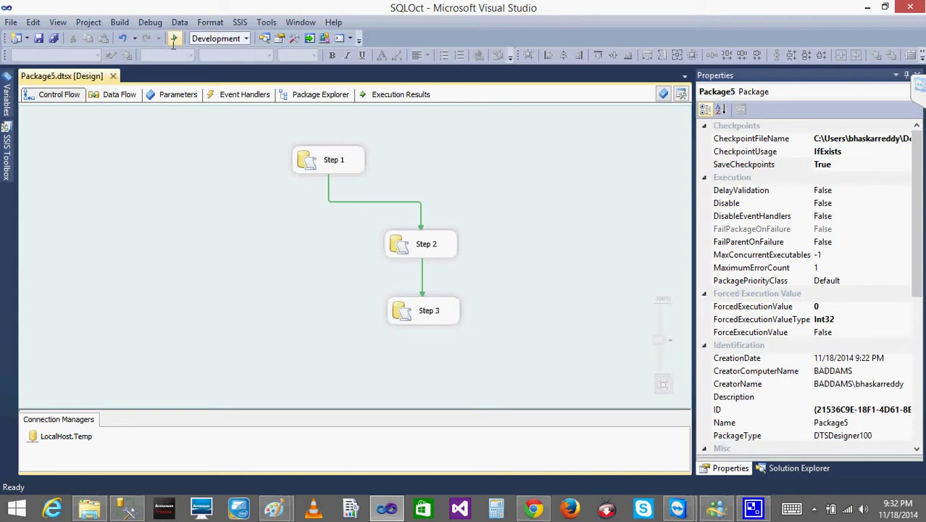
{"action": "left_click", "coordinate": [174, 40]}
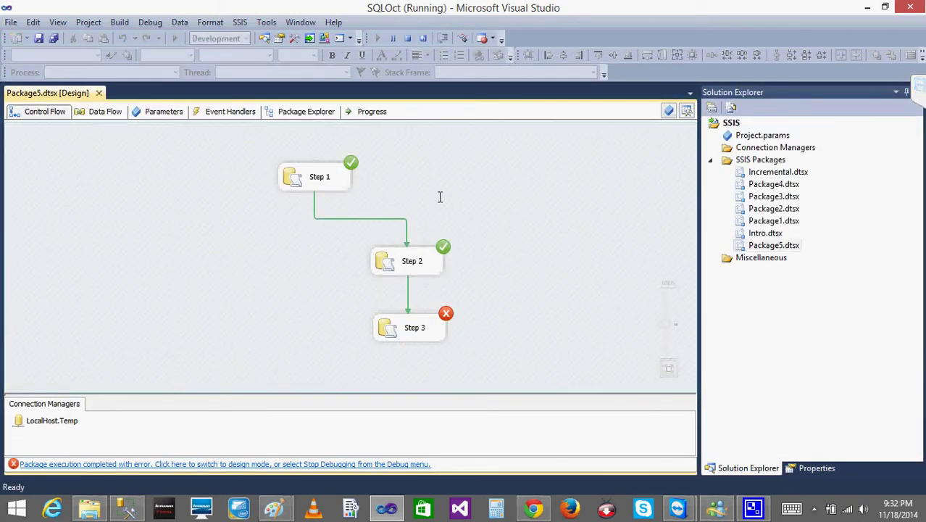
{"action": "left_click", "coordinate": [408, 38]}
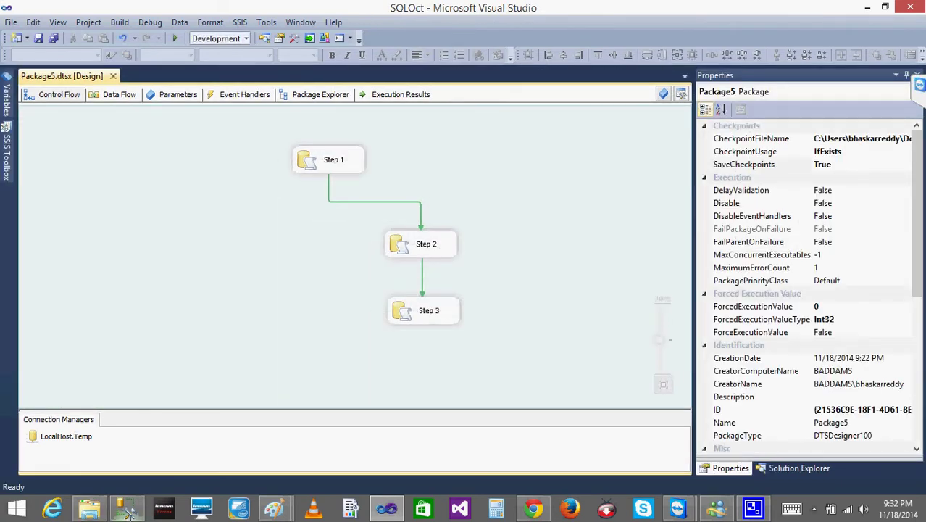
Step: Switch to SQL Server Management Studio, query the rows of [Temp].[dbo].[EMPS], and truncate that table
{"action": "left_click", "coordinate": [127, 509]}
{"action": "left_click", "coordinate": [388, 228]}
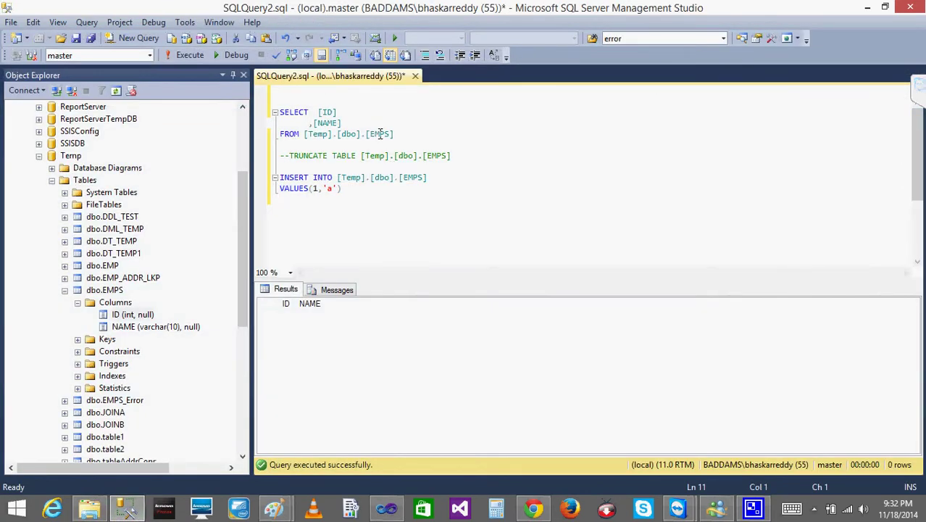
{"action": "left_click_drag", "start_coordinate": [407, 134], "coordinate": [278, 107]}
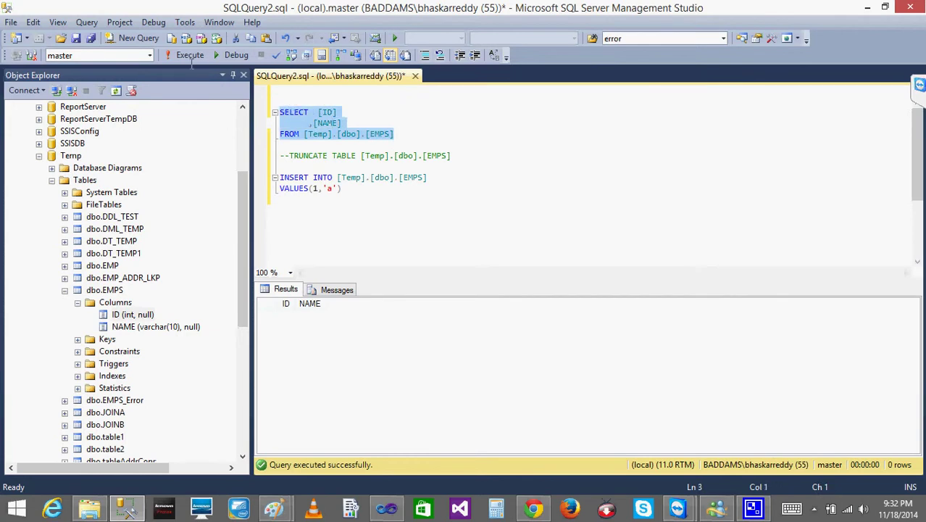
{"action": "left_click", "coordinate": [171, 56]}
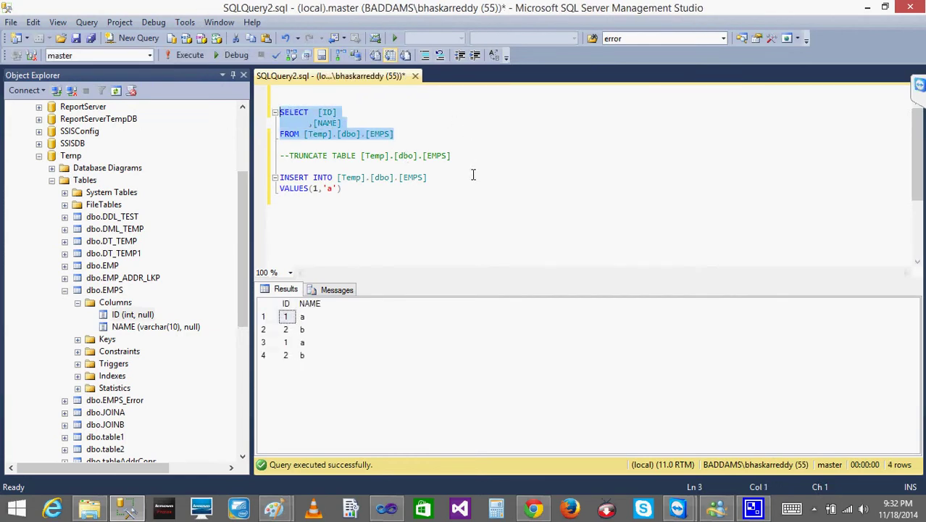
{"action": "left_click_drag", "start_coordinate": [464, 155], "coordinate": [289, 155]}
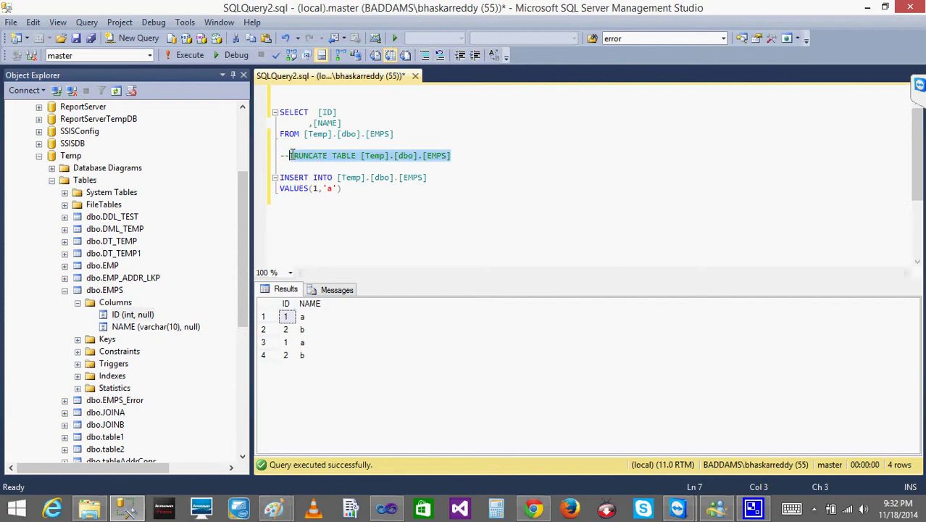
{"action": "left_click", "coordinate": [175, 56]}
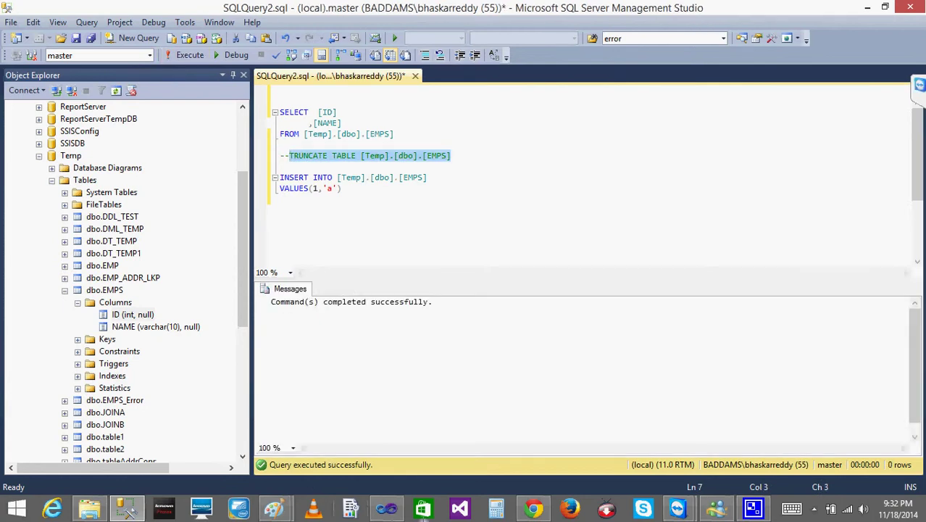
Step: Switch to Visual Studio and set the Step 1 task's FailPackageOnFailure property to True
{"action": "left_click", "coordinate": [394, 510]}
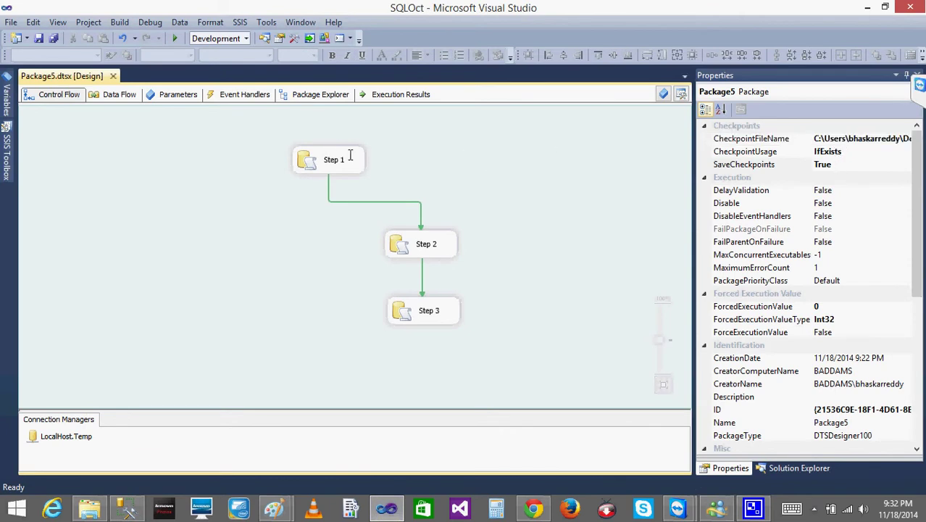
{"action": "left_click", "coordinate": [323, 162]}
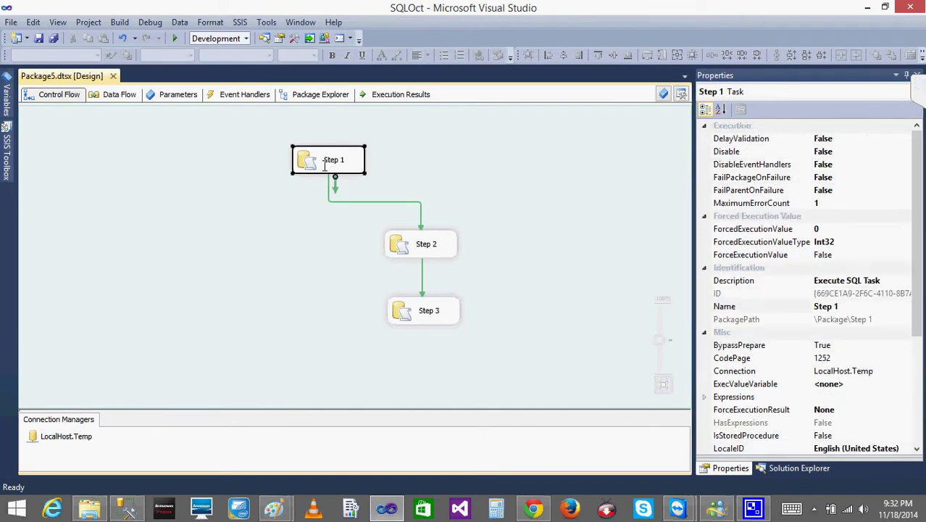
{"action": "left_click", "coordinate": [828, 178]}
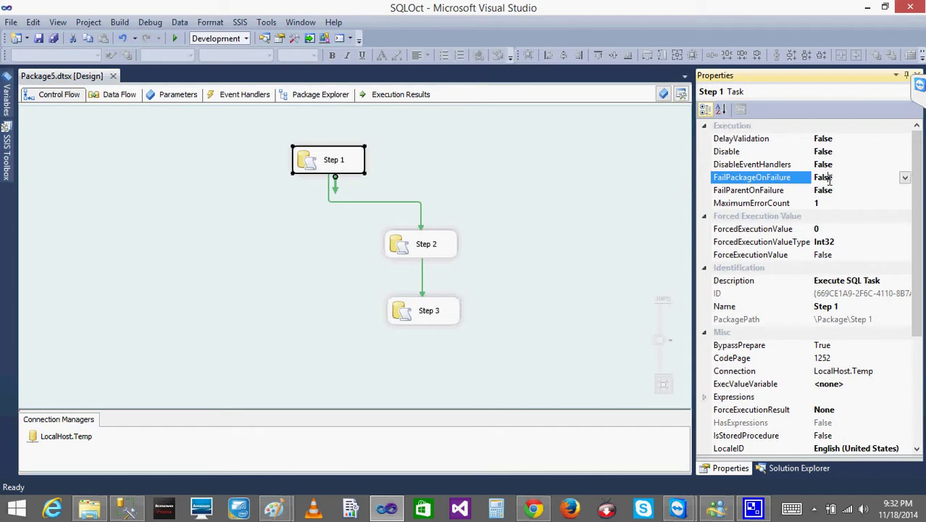
{"action": "left_click", "coordinate": [904, 177]}
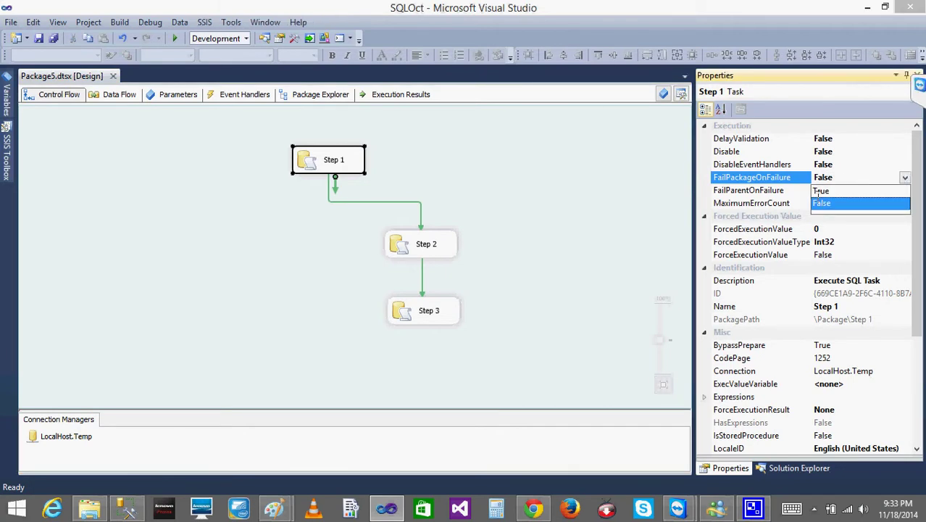
{"action": "left_click", "coordinate": [818, 189]}
Step: Set the Step 2 task's FailPackageOnFailure property to True
{"action": "left_click", "coordinate": [418, 239]}
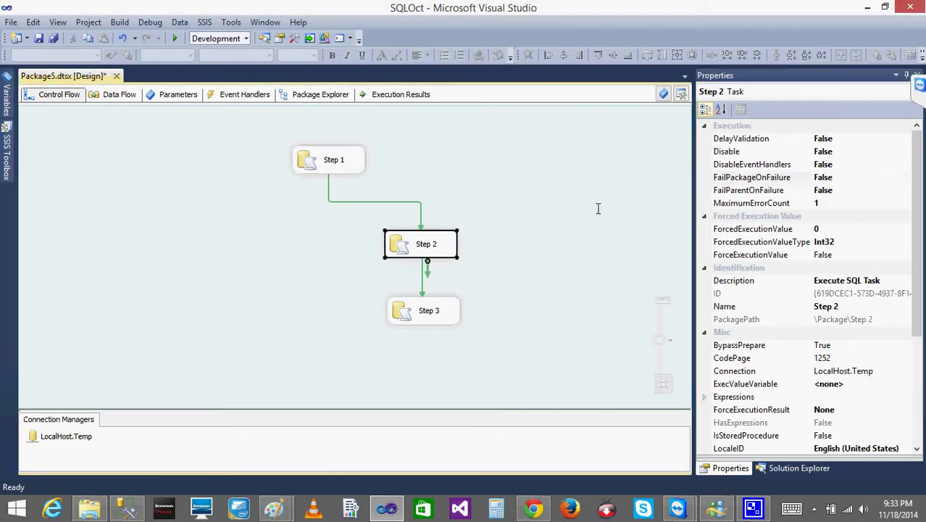
{"action": "left_click", "coordinate": [874, 177]}
{"action": "left_click", "coordinate": [905, 177]}
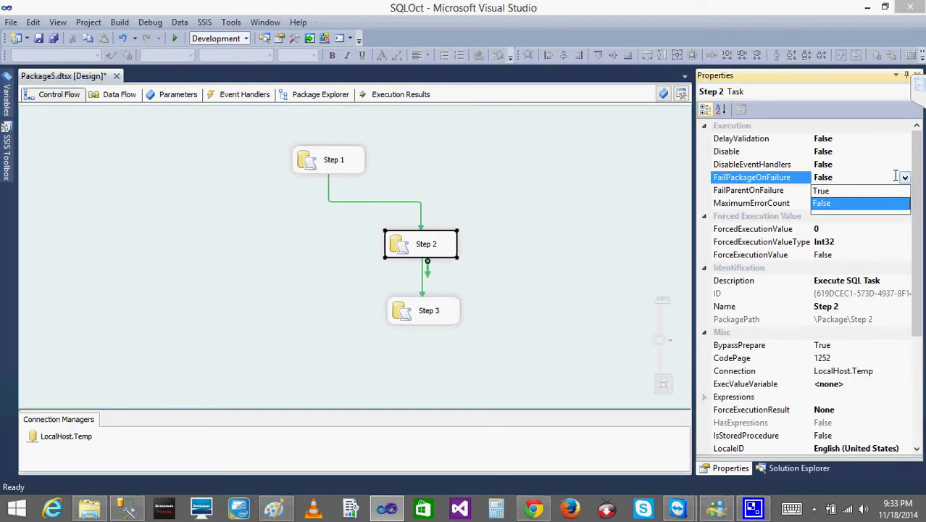
{"action": "left_click", "coordinate": [824, 190]}
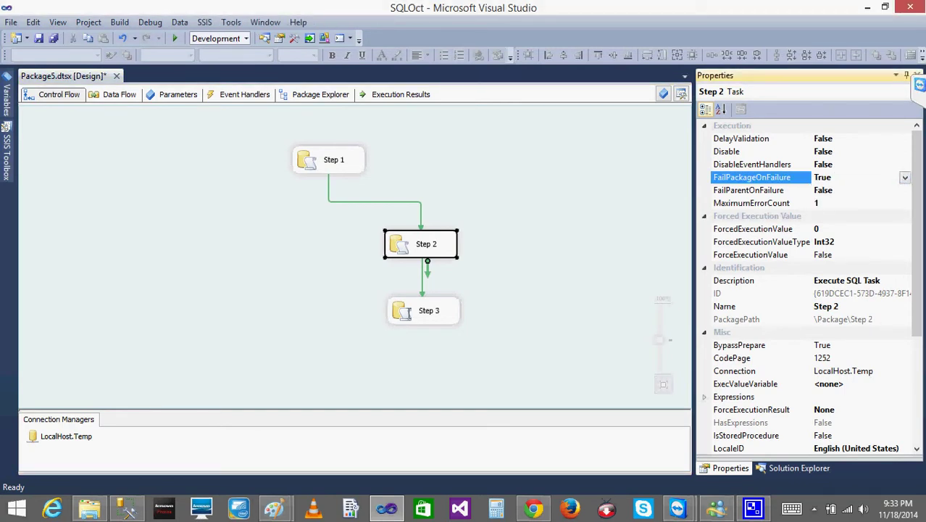
Step: Set the Step 3 task's FailPackageOnFailure property to True and deselect the task
{"action": "left_click", "coordinate": [407, 311]}
{"action": "left_click", "coordinate": [858, 176]}
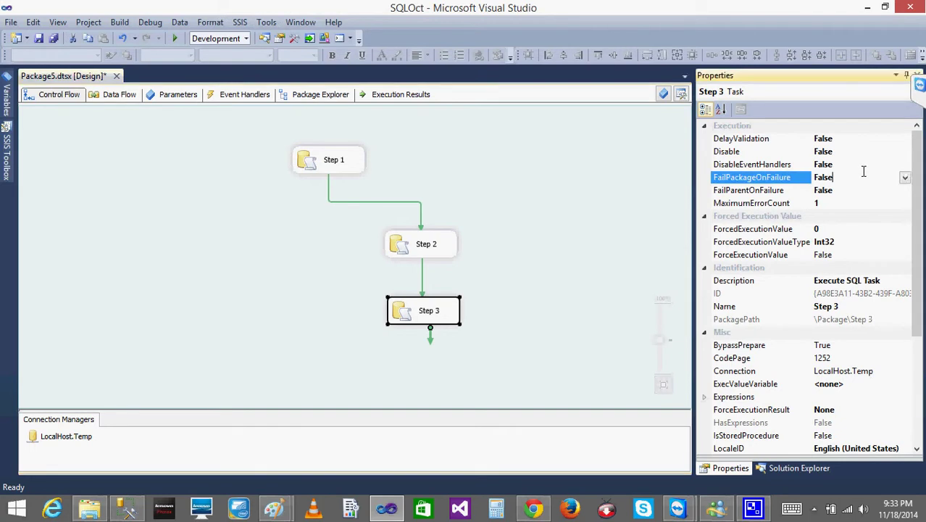
{"action": "left_click", "coordinate": [904, 177]}
{"action": "left_click", "coordinate": [821, 191]}
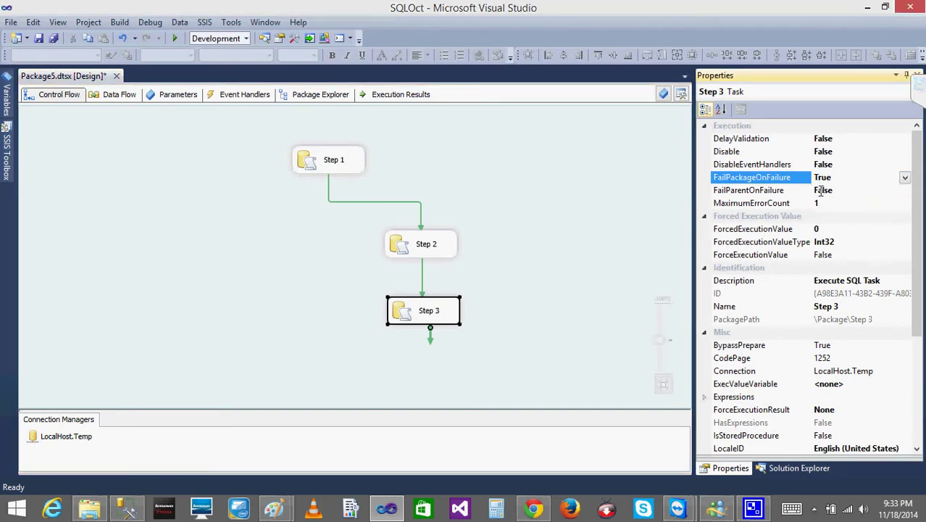
{"action": "left_click", "coordinate": [614, 197]}
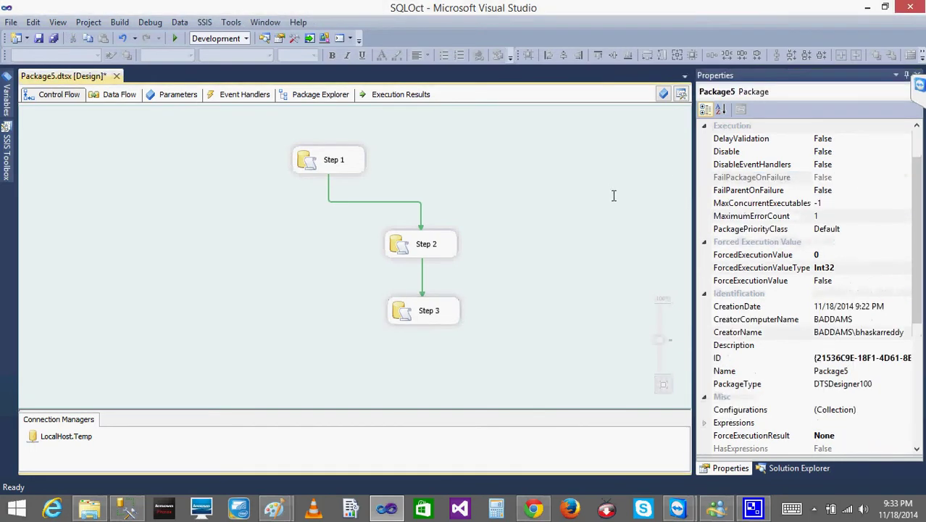
Step: Run the package, look in the Checkpoint folder for a checkpoint file, and stop debugging
{"action": "left_click", "coordinate": [176, 37]}
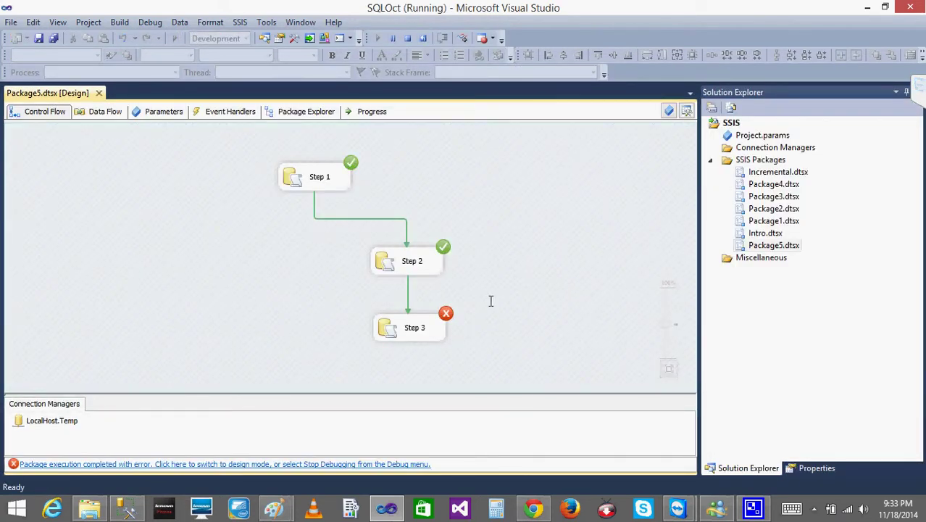
{"action": "left_click", "coordinate": [86, 510]}
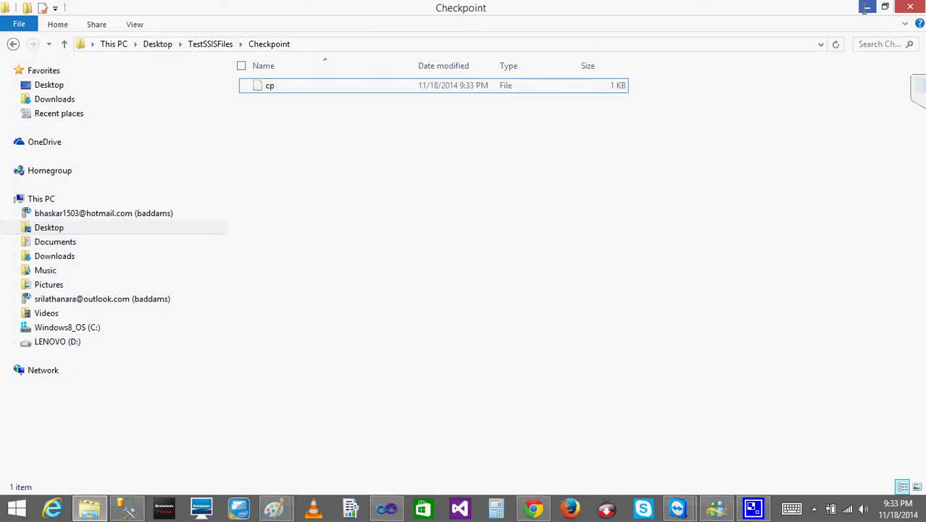
{"action": "left_click", "coordinate": [867, 7]}
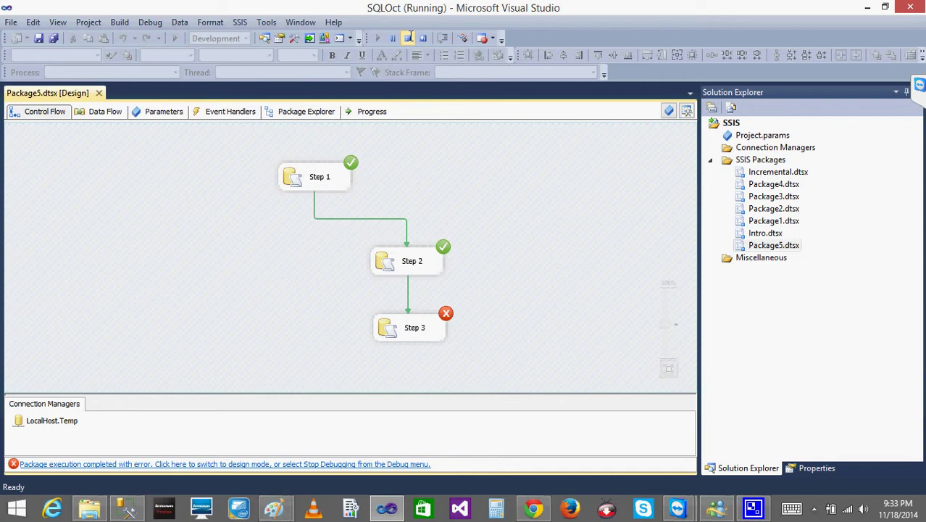
{"action": "left_click", "coordinate": [407, 37]}
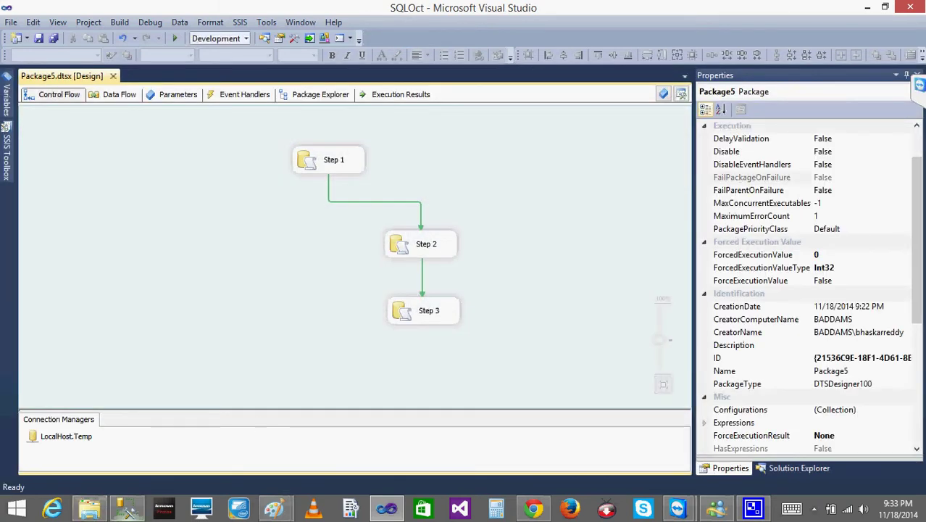
Step: Switch to SQL Server Management Studio and query the ID and NAME rows of [Temp].[dbo].[EMPS]
{"action": "left_click", "coordinate": [127, 507]}
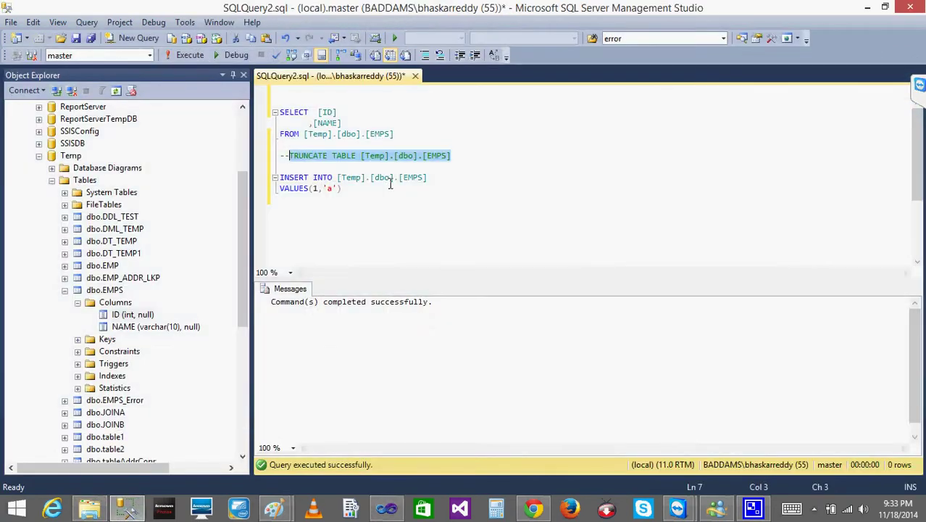
{"action": "left_click", "coordinate": [401, 140]}
{"action": "left_click_drag", "start_coordinate": [403, 138], "coordinate": [279, 110]}
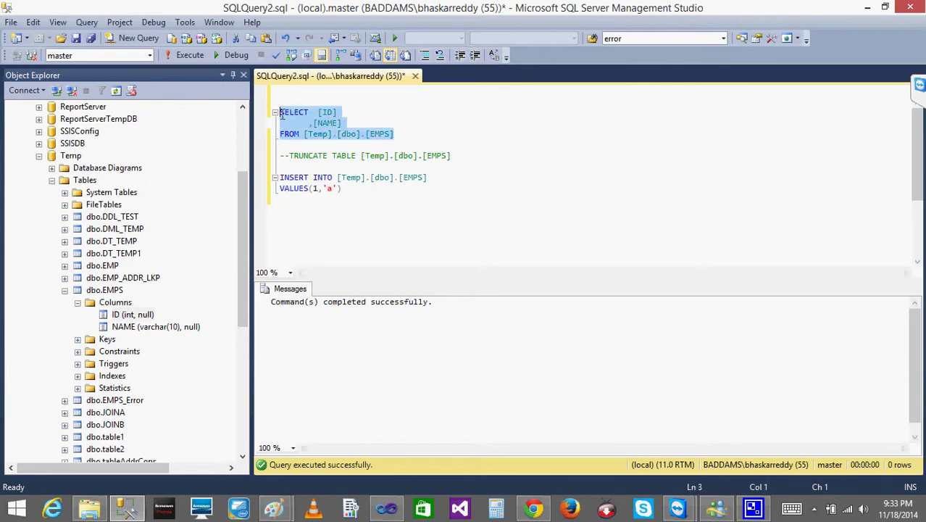
{"action": "left_click", "coordinate": [177, 58]}
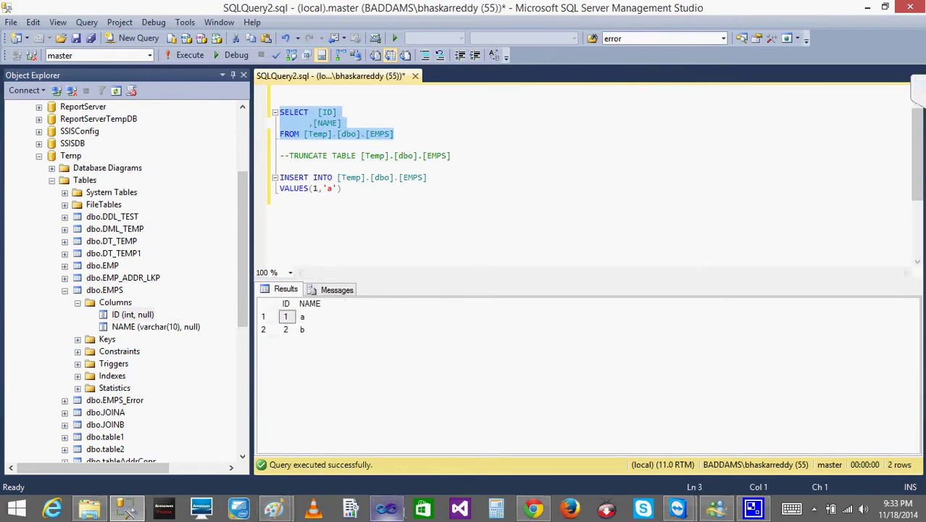
Step: Switch to Visual Studio and correct the Step 3 task's SQL insert statement to VALUES(3,'c')
{"action": "left_click", "coordinate": [387, 508]}
{"action": "double_click", "coordinate": [398, 311]}
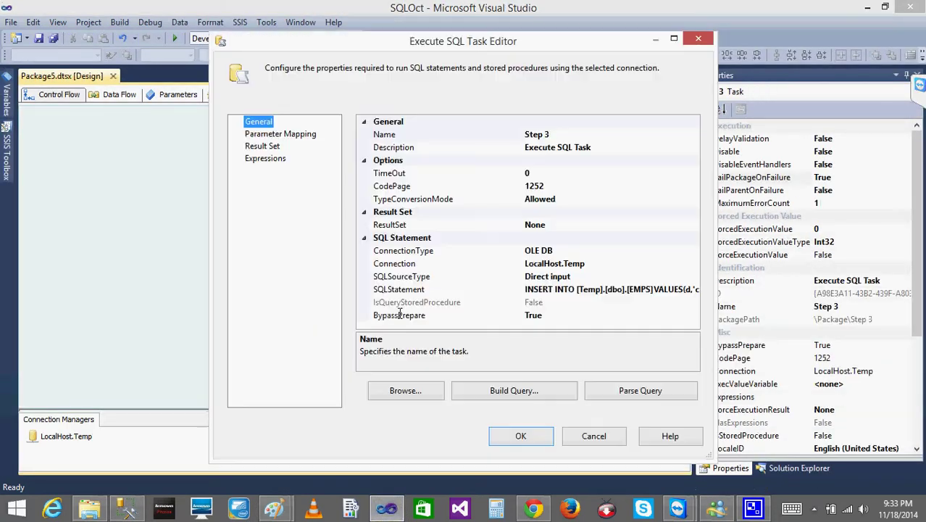
{"action": "left_click", "coordinate": [661, 288]}
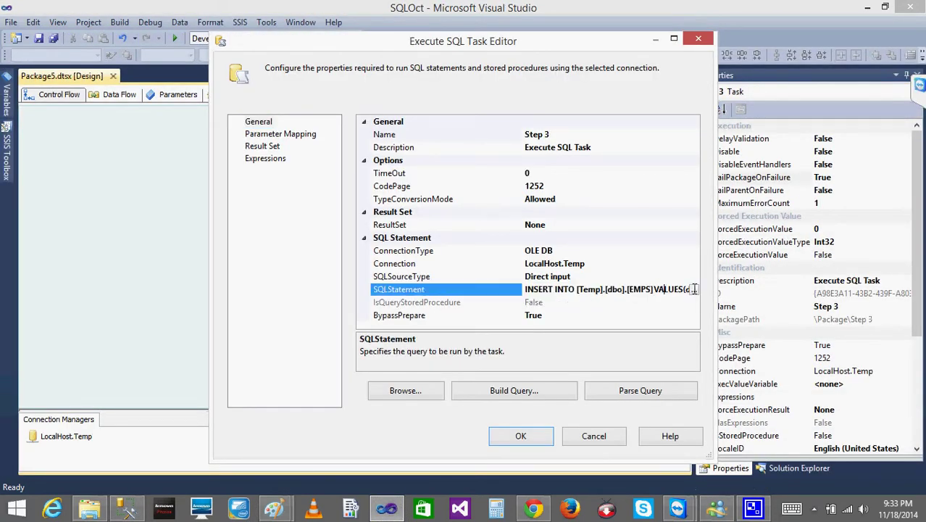
{"action": "left_click", "coordinate": [691, 288]}
{"action": "left_click", "coordinate": [397, 176]}
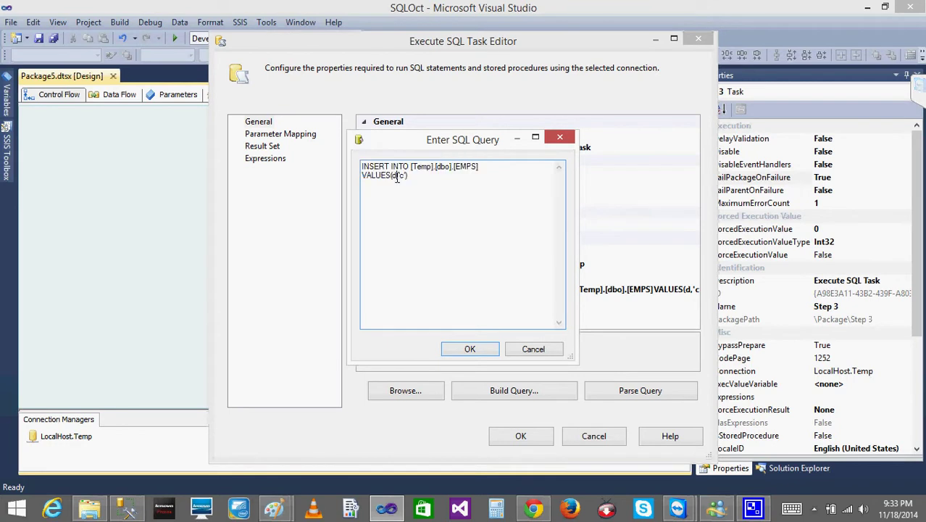
{"action": "key", "text": "BackSpace"}
{"action": "type", "text": "3"}
{"action": "left_click", "coordinate": [471, 348]}
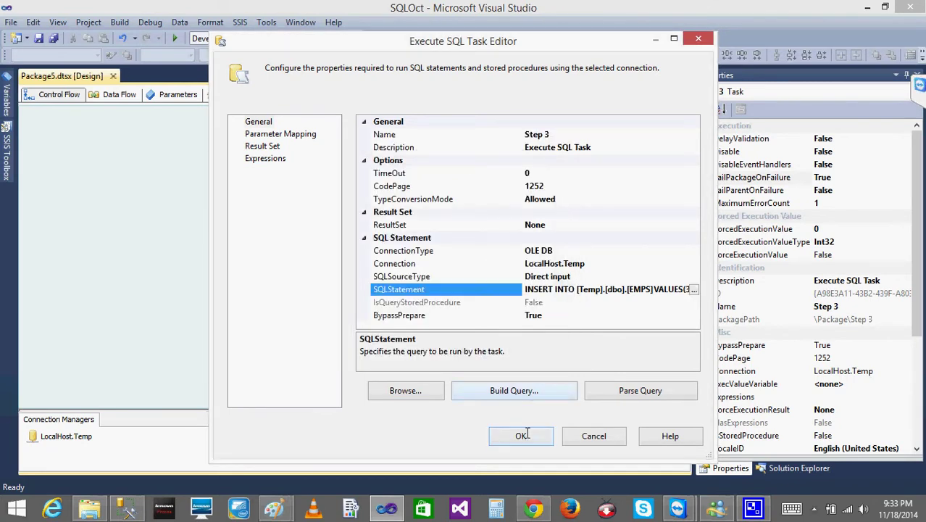
{"action": "left_click", "coordinate": [526, 435]}
{"action": "left_click", "coordinate": [529, 259]}
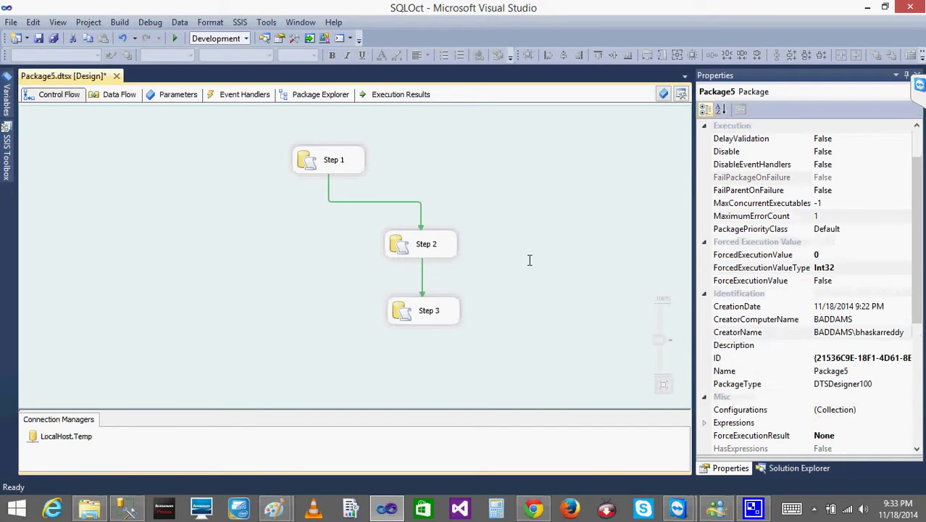
Step: Run the package with the corrected Step 3 and check the Checkpoint folder for the cp file
{"action": "left_click", "coordinate": [173, 38]}
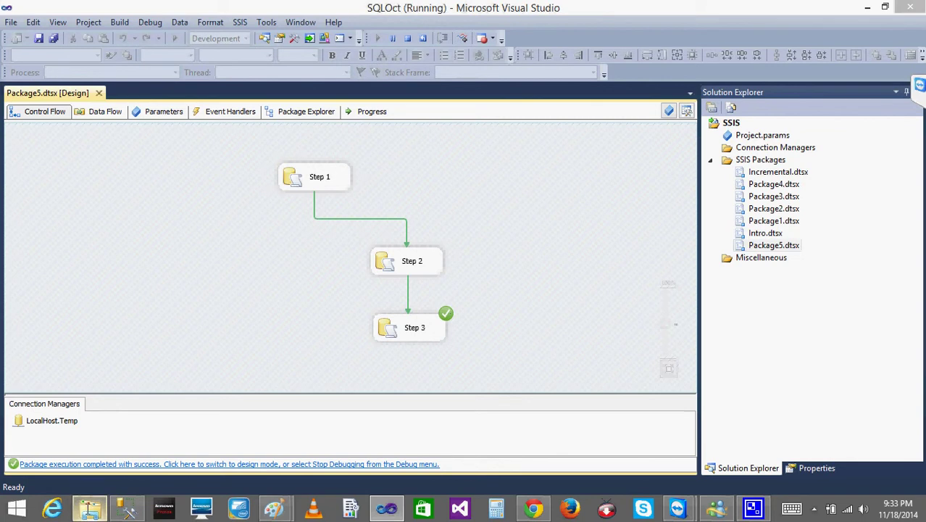
{"action": "left_click", "coordinate": [89, 508]}
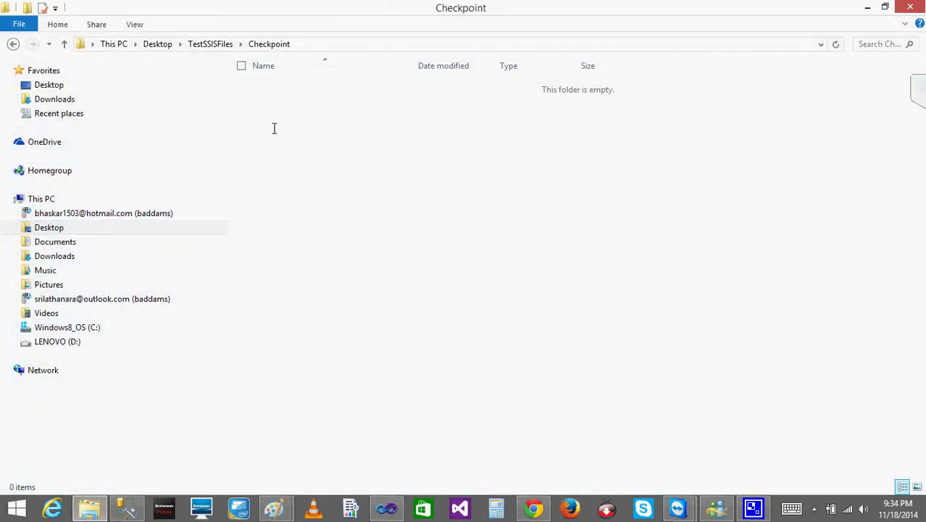
{"action": "left_click", "coordinate": [867, 7]}
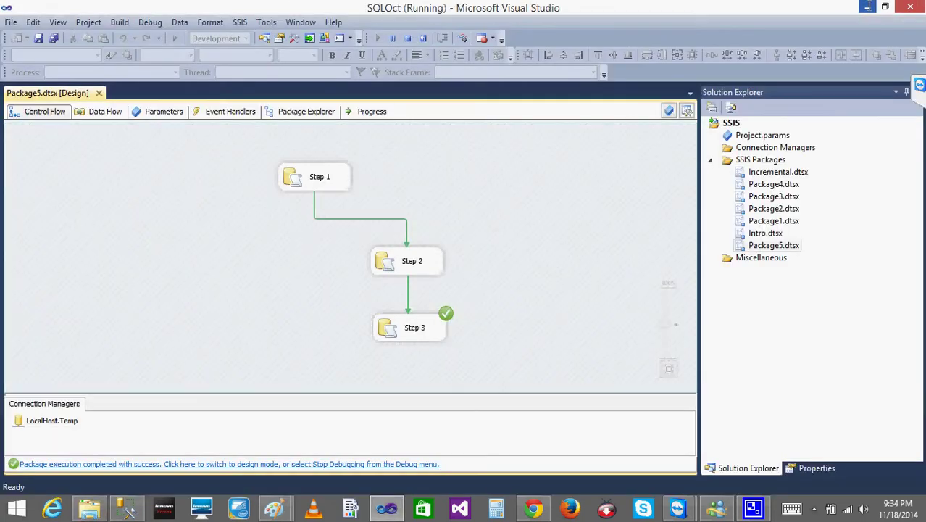
Step: Switch to SQL Server Management Studio and select the SELECT statement that reads ID and NAME from [Temp].[dbo].[EMPS]
{"action": "mouse_move", "coordinate": [127, 508]}
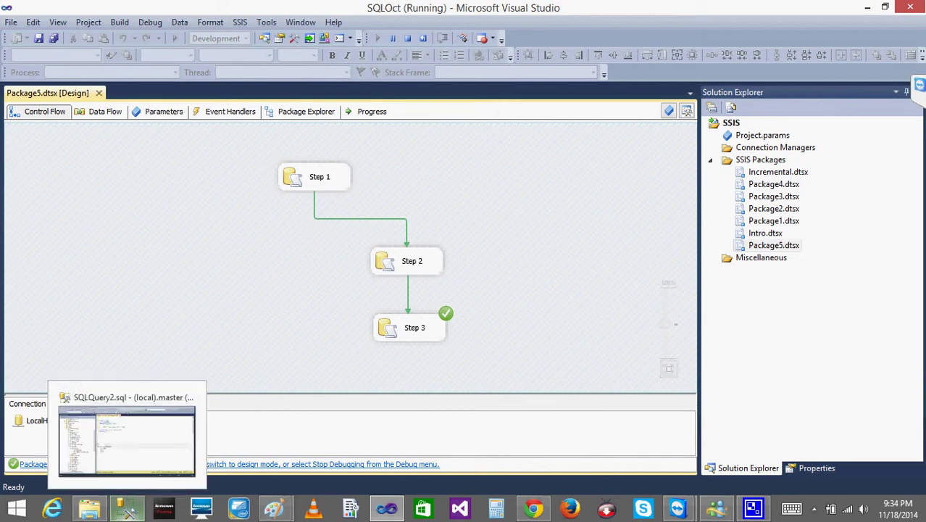
{"action": "left_click", "coordinate": [109, 442]}
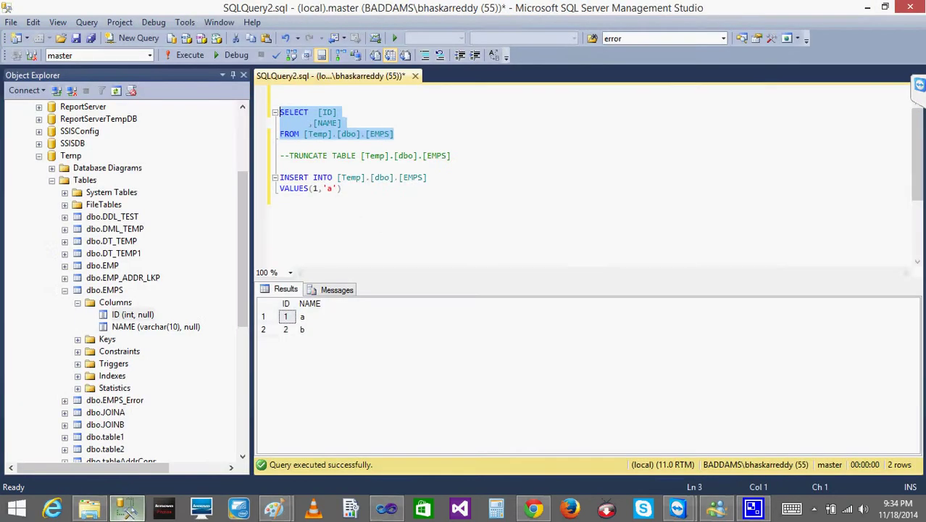
{"action": "left_click", "coordinate": [407, 136]}
{"action": "left_click_drag", "start_coordinate": [395, 135], "coordinate": [277, 111]}
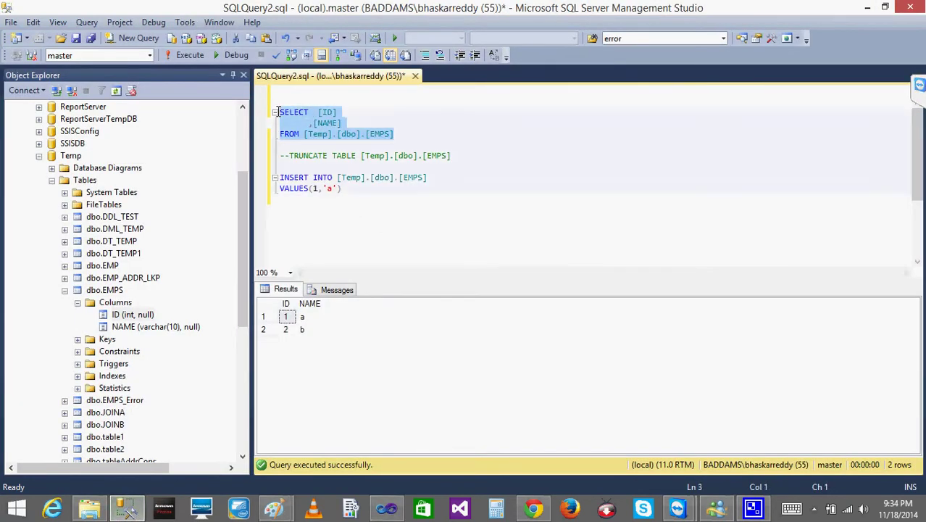
Step: Switch to Visual Studio and review the SQL insert statements of the Step 1, Step 2 and Step 3 tasks
{"action": "left_click", "coordinate": [387, 508]}
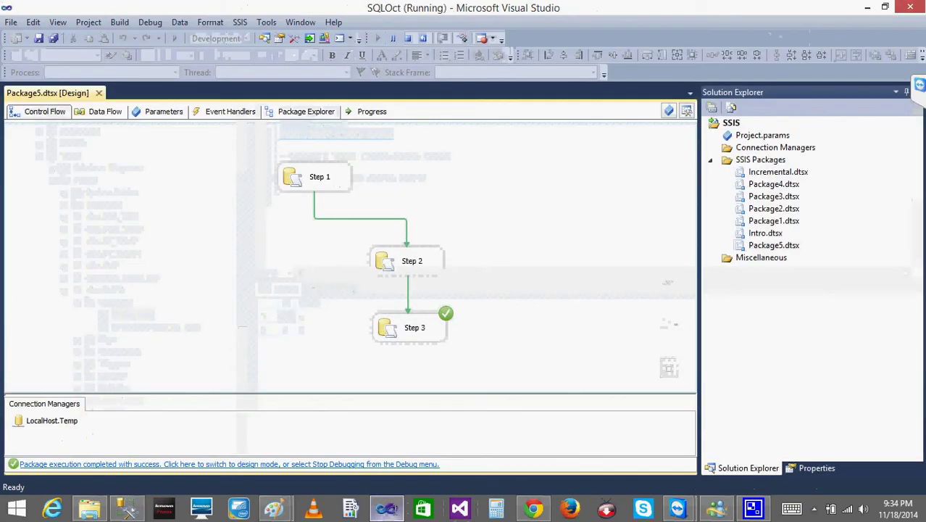
{"action": "double_click", "coordinate": [303, 174]}
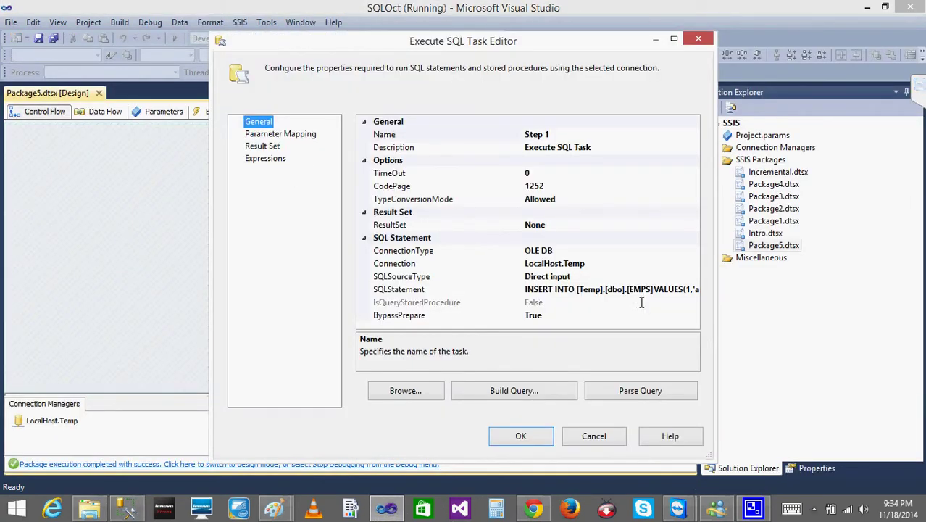
{"action": "left_click", "coordinate": [517, 434]}
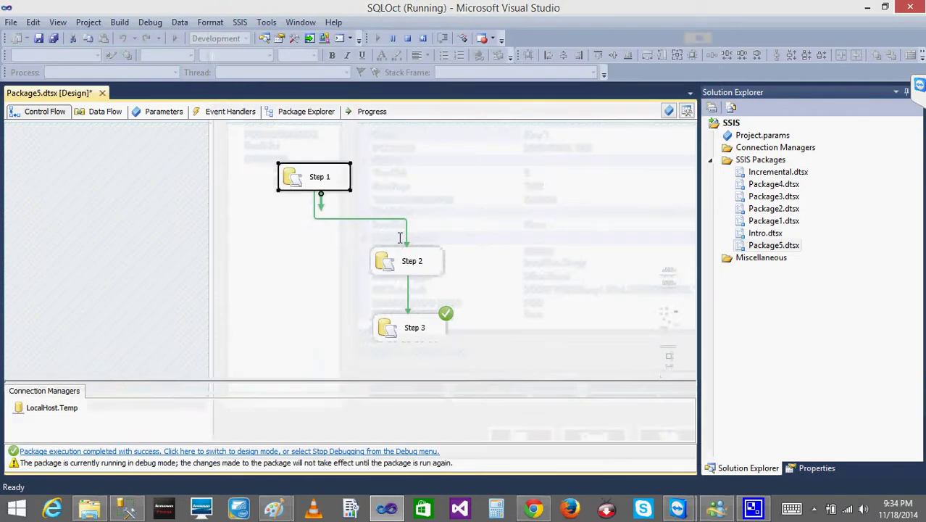
{"action": "double_click", "coordinate": [411, 260]}
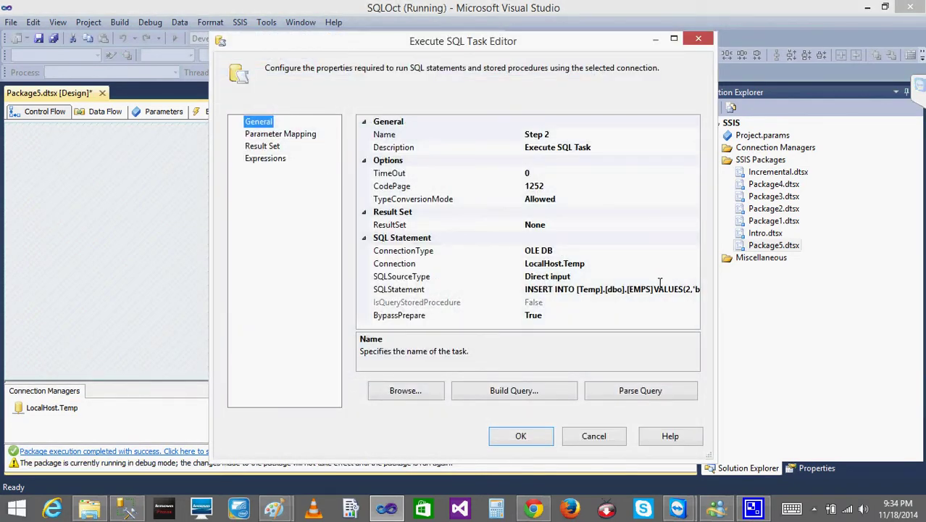
{"action": "left_click", "coordinate": [516, 437]}
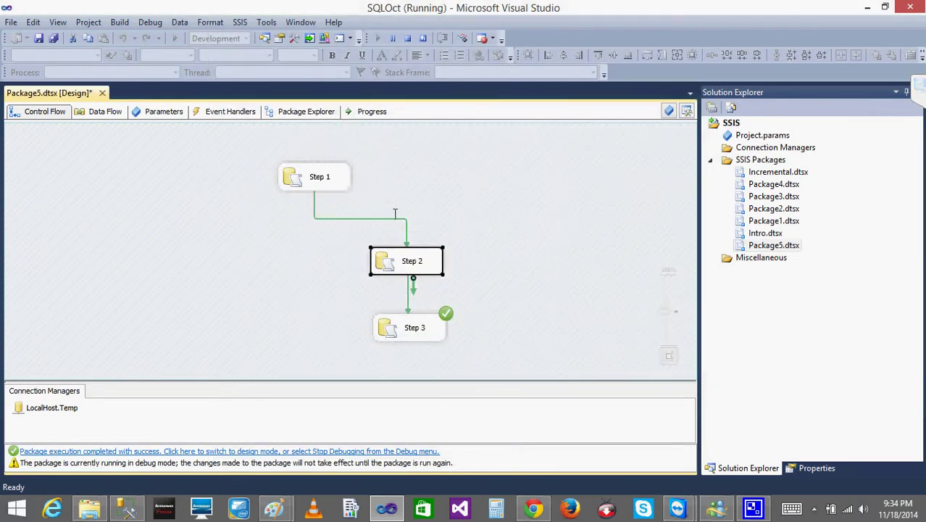
{"action": "double_click", "coordinate": [401, 330]}
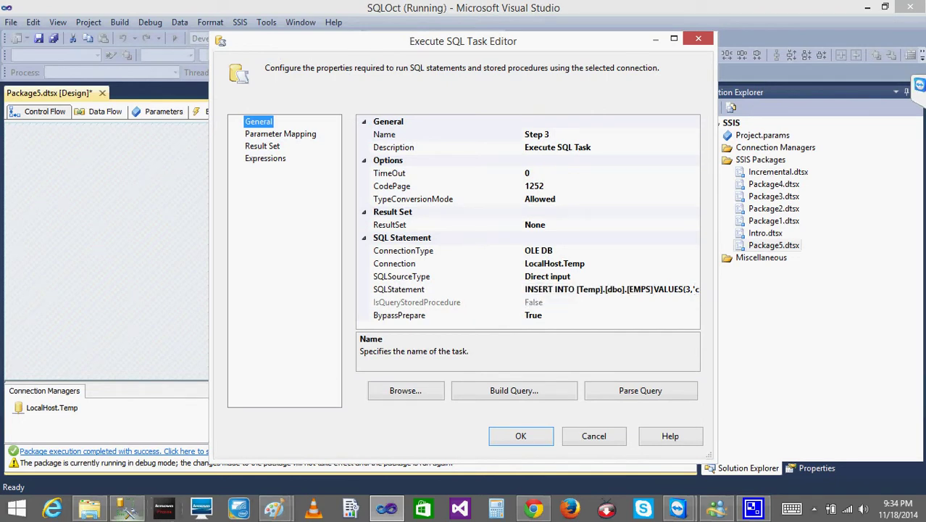
Step: Switch to SQL Server Management Studio and execute the selected query on [Temp].[dbo].[EMPS]
{"action": "left_click", "coordinate": [126, 509]}
{"action": "left_click", "coordinate": [188, 55]}
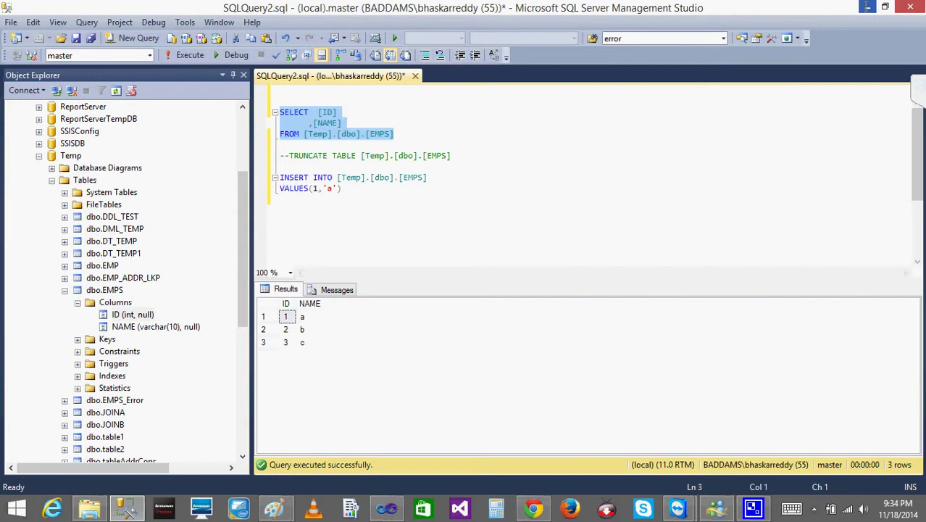
Step: Return to Visual Studio, close the Step 3 task editor without saving changes, and stop debugging the package
{"action": "left_click", "coordinate": [867, 7]}
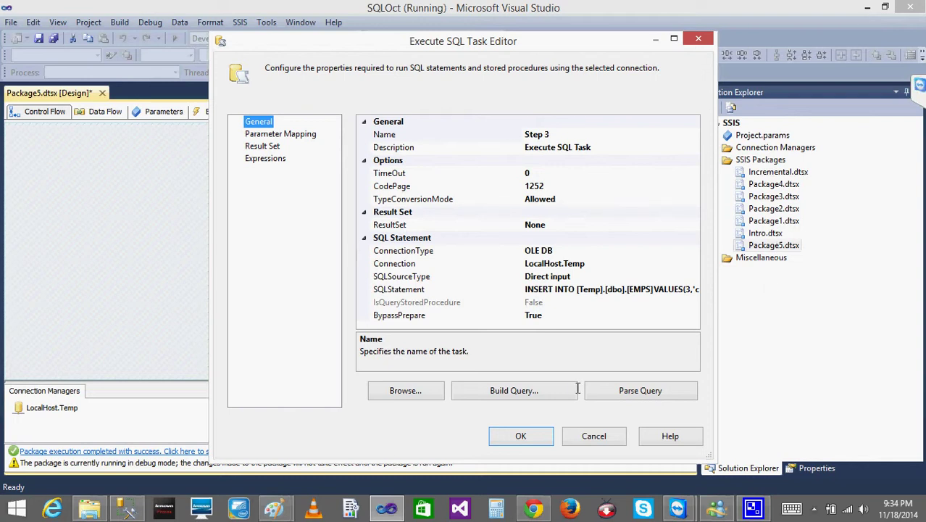
{"action": "left_click", "coordinate": [595, 435]}
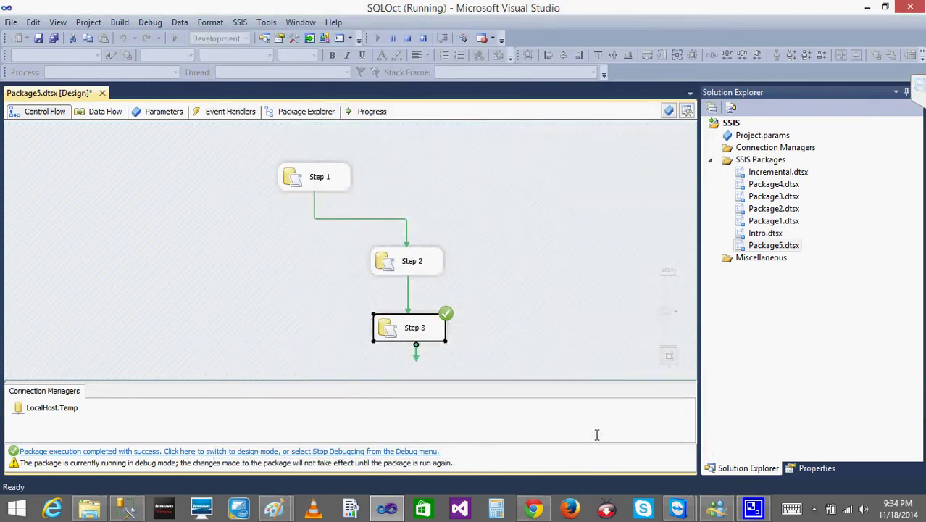
{"action": "left_click", "coordinate": [408, 38]}
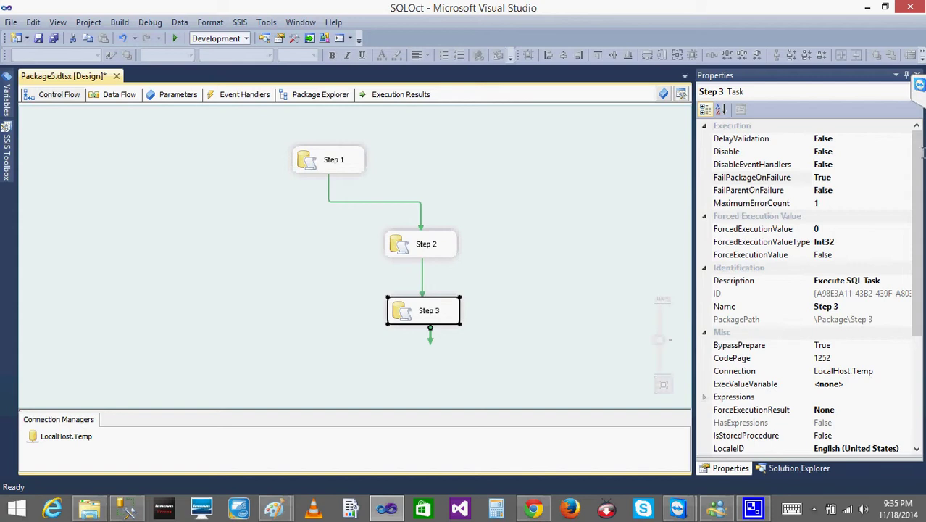
Step: Review the FailPackageOnFailure property of the Step 2 and Step 1 tasks and the checkpoint properties of Package5
{"action": "left_click", "coordinate": [531, 154]}
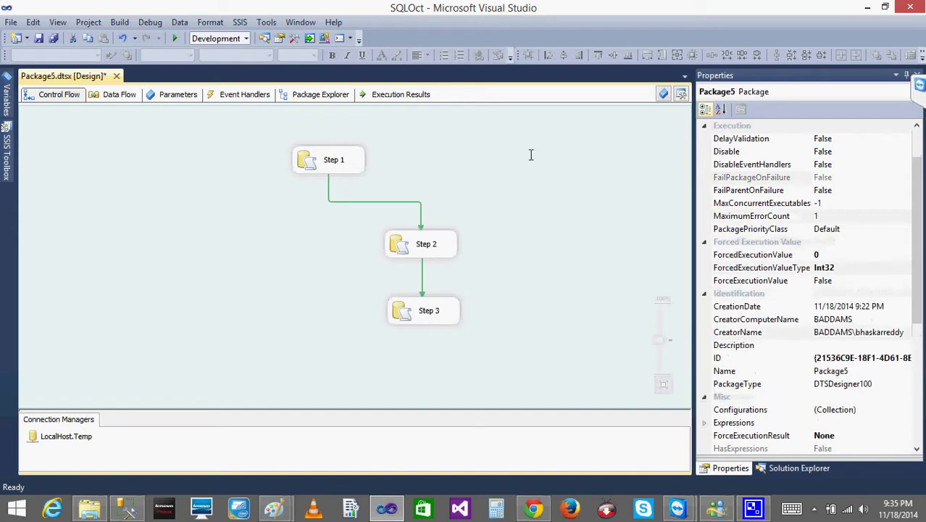
{"action": "left_click", "coordinate": [397, 253]}
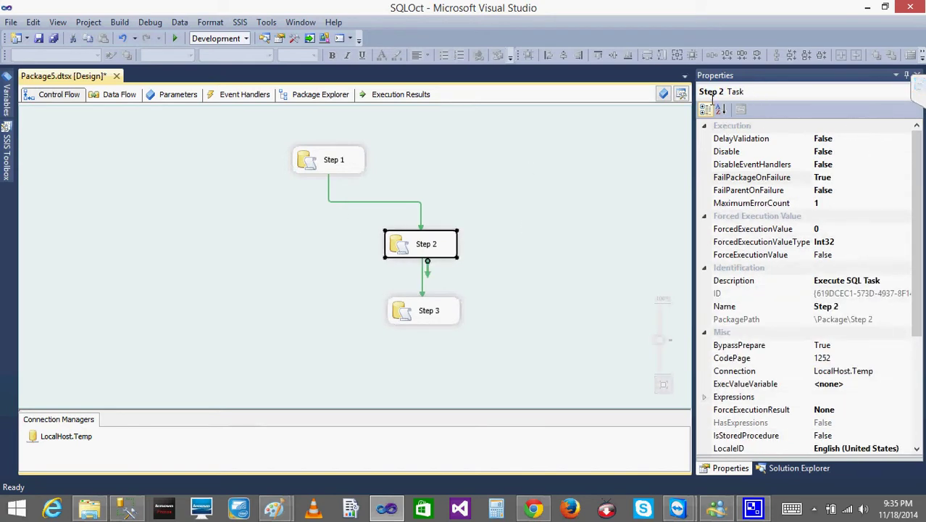
{"action": "left_click", "coordinate": [558, 180]}
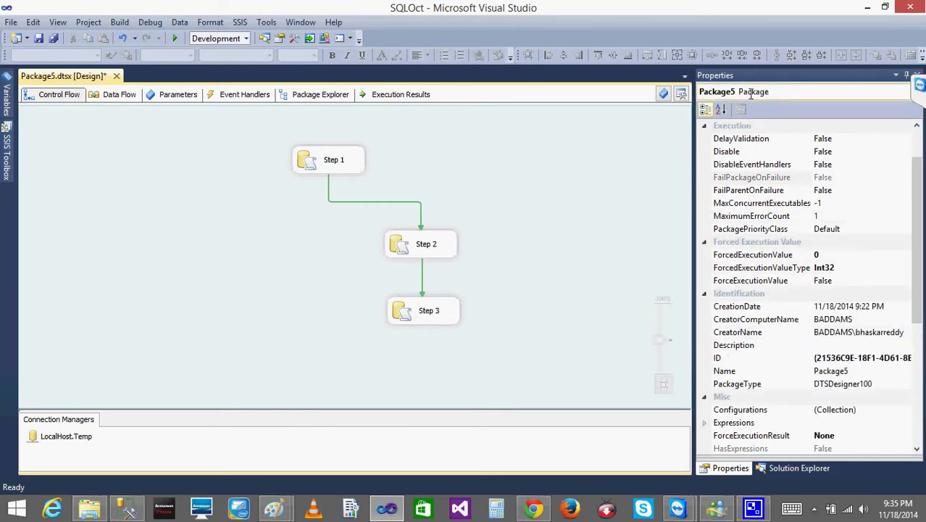
{"action": "left_click", "coordinate": [916, 145]}
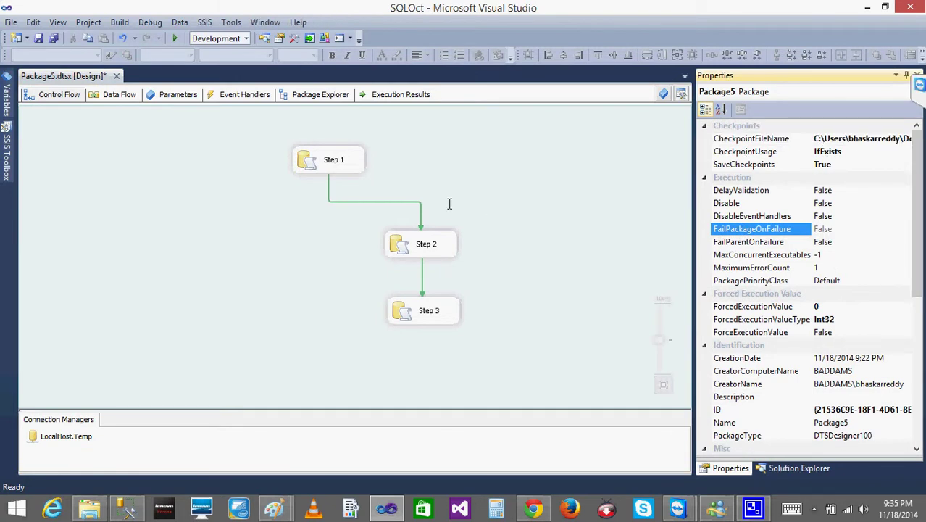
{"action": "left_click", "coordinate": [334, 168]}
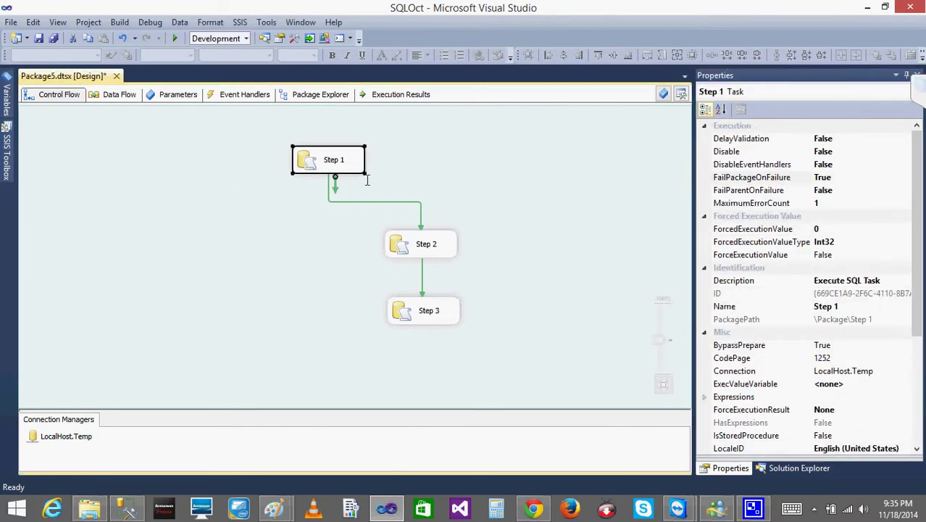
{"action": "left_click", "coordinate": [420, 181]}
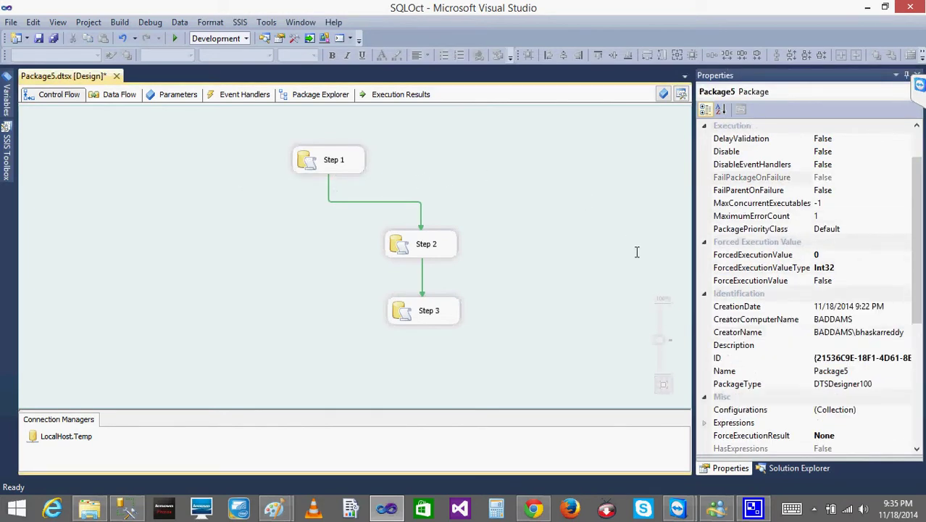
{"action": "left_click", "coordinate": [917, 145]}
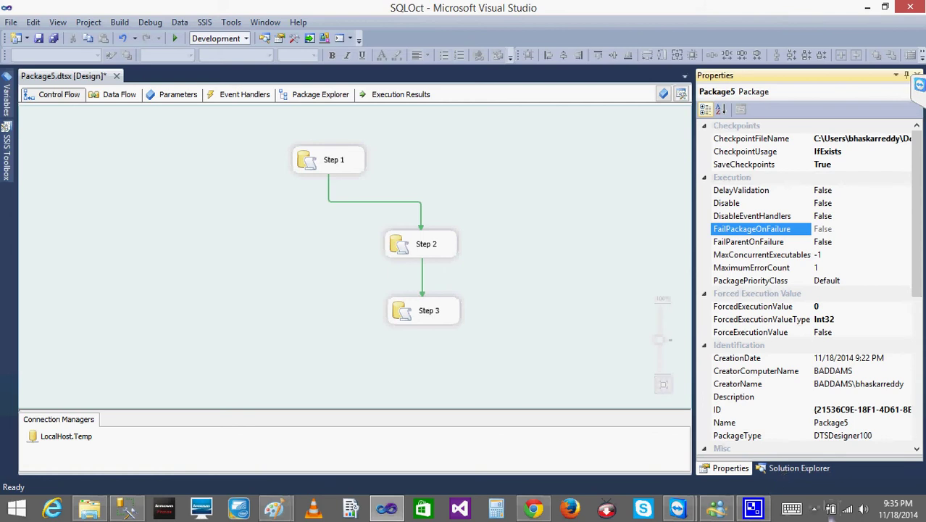
{"action": "left_click", "coordinate": [813, 509]}
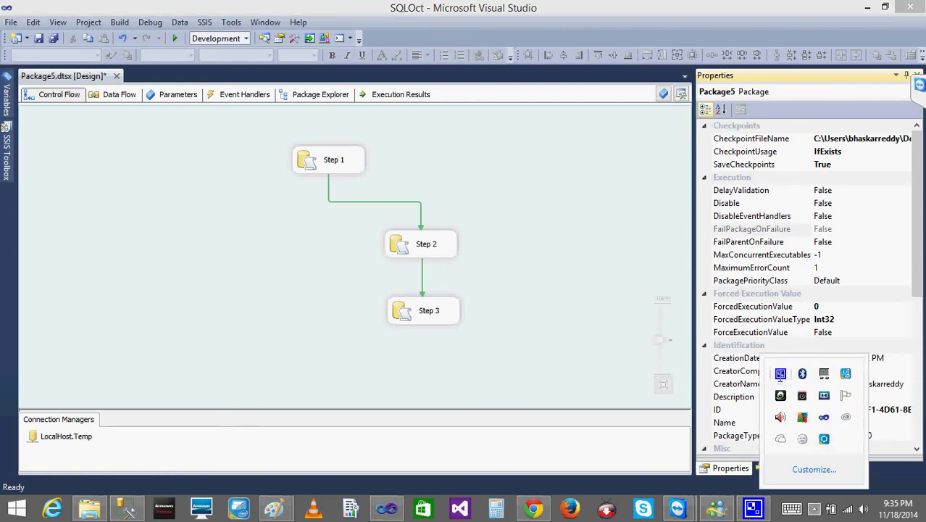